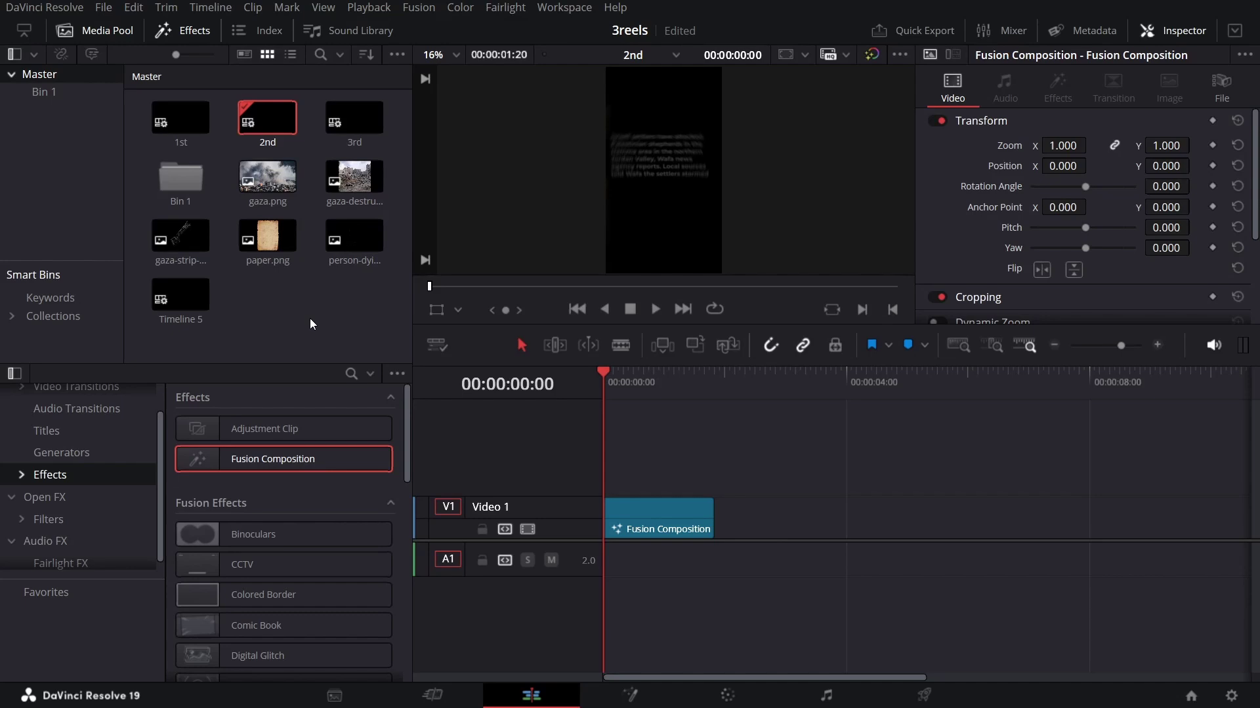
Step: Create Timeline 6 with custom settings and a vertical 1080 x 1920 resolution
right_click(311, 321)
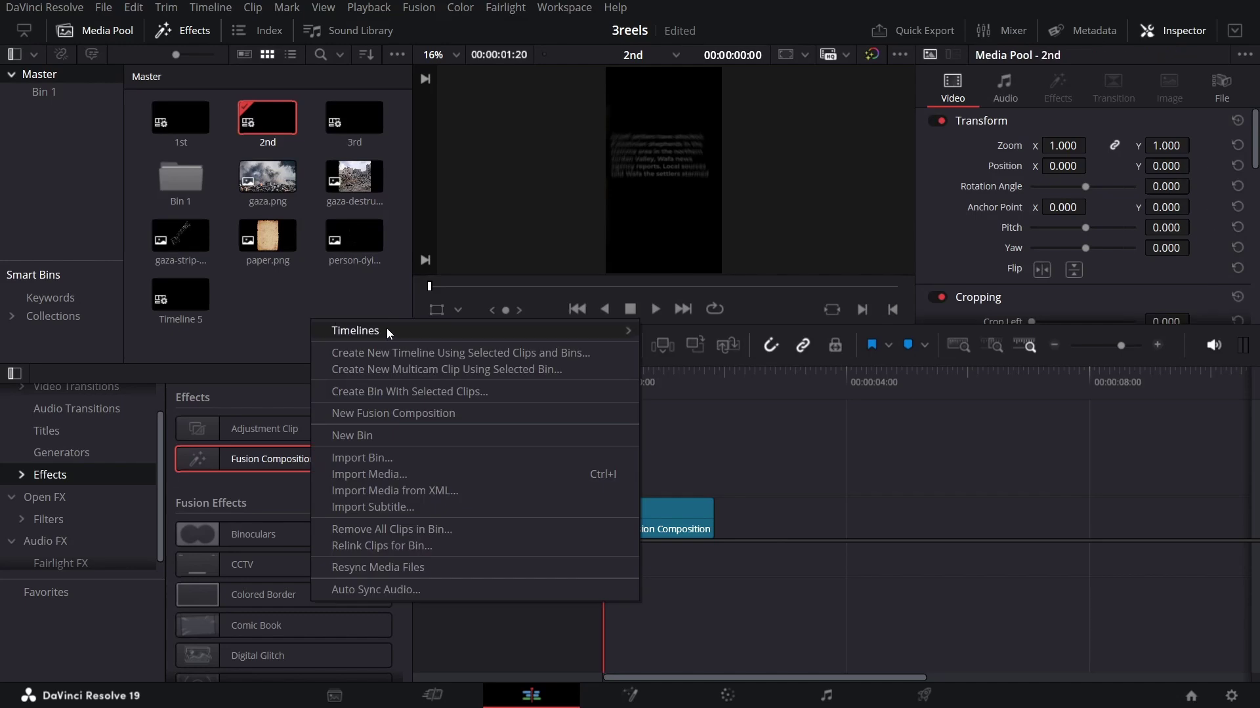
mouse_move(387, 328)
click(691, 332)
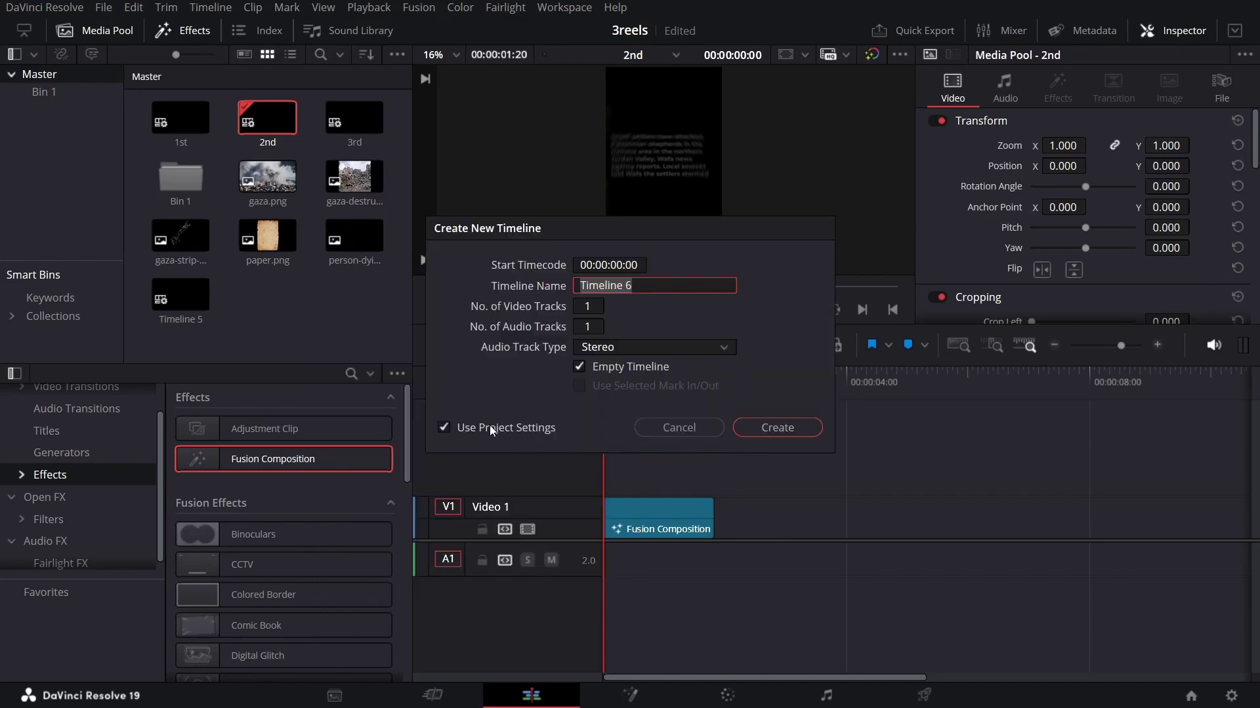
click(444, 428)
click(659, 265)
click(590, 265)
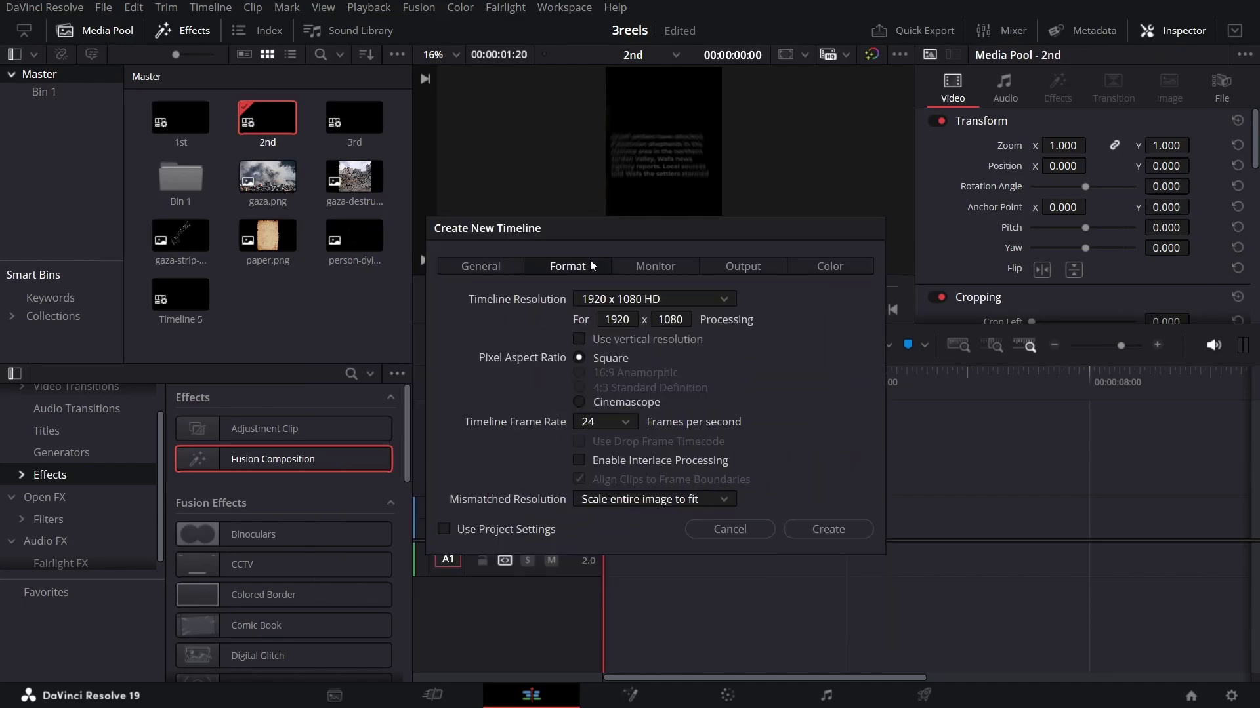
click(602, 339)
click(828, 530)
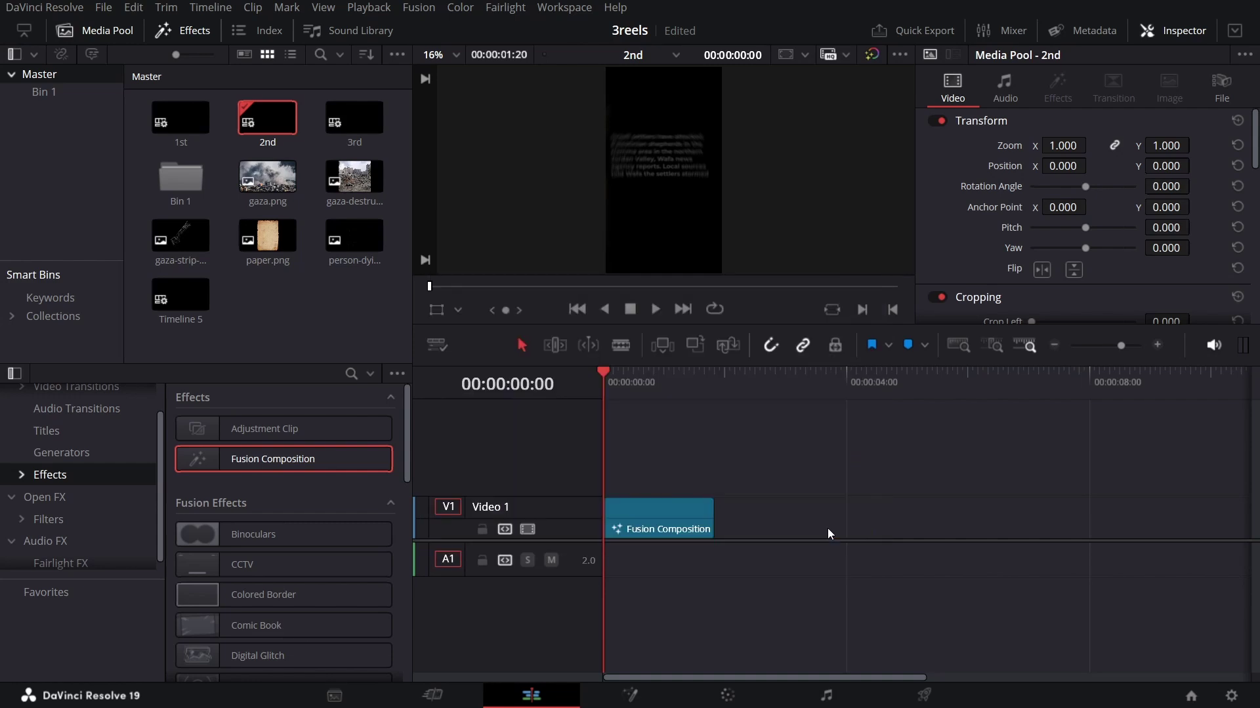
Step: Drop a Fusion Composition on V1, shorten it to 2 seconds, and open it in Fusion
drag(265, 465, 670, 515)
right_click(674, 514)
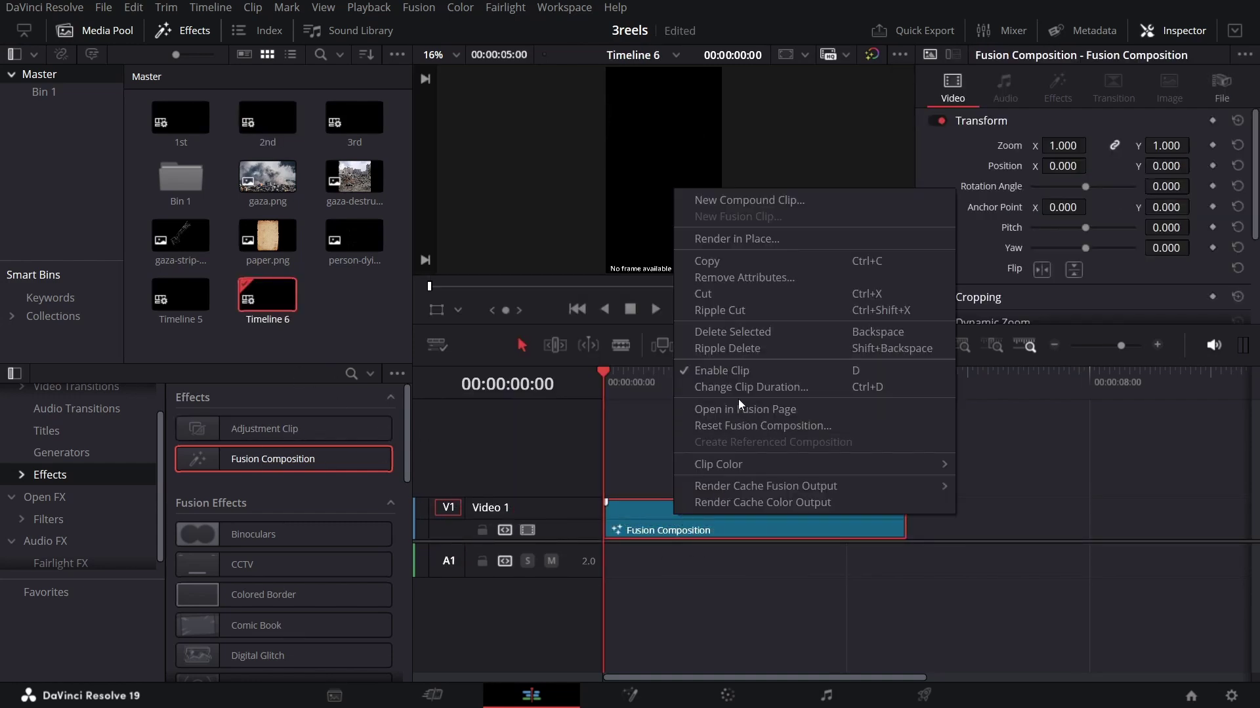
click(751, 387)
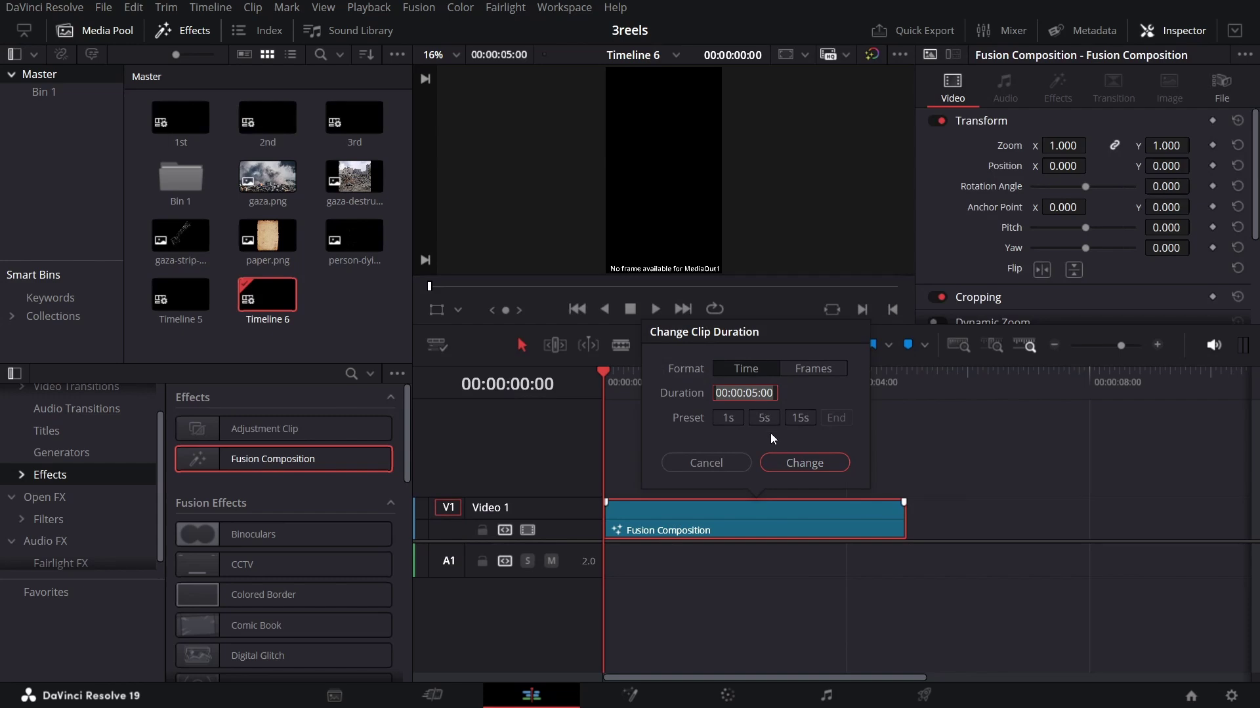
key(Right)
key(Left)
key(Left)
key(Left)
key(BackSpace)
text(2)
key(Return)
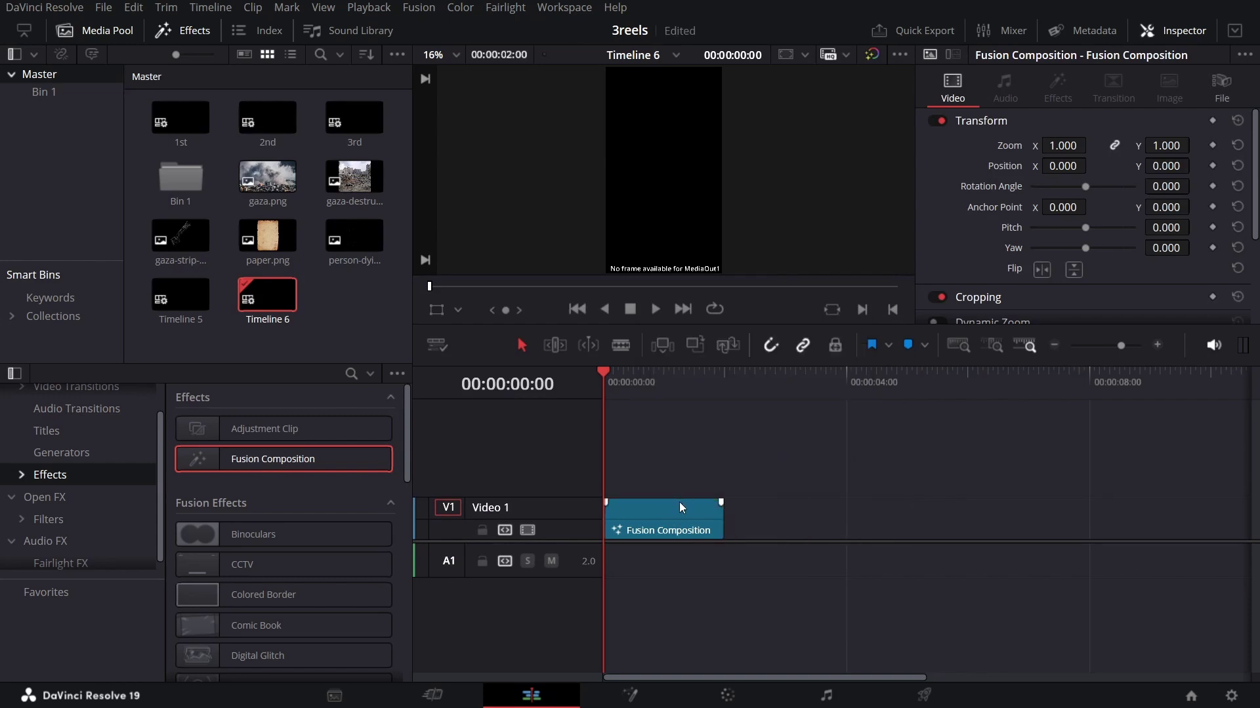
right_click(679, 502)
click(747, 401)
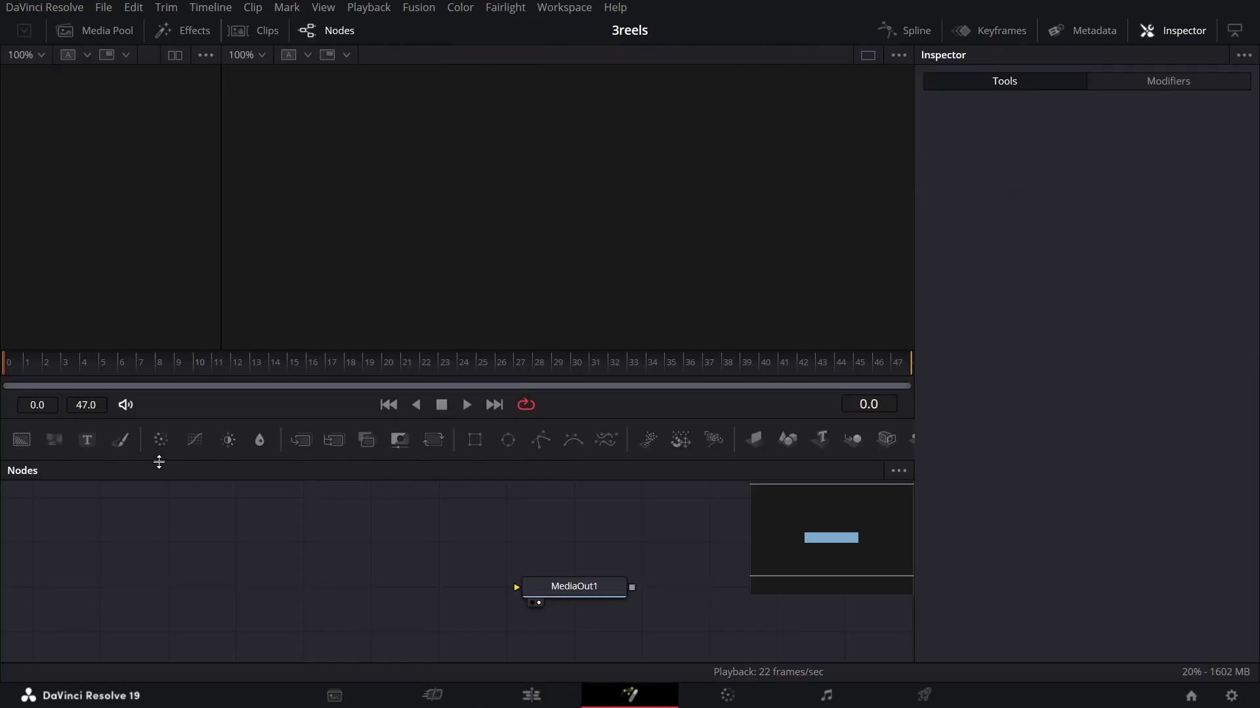
Step: Wire Background1 into MediaOut1, then drop a Text node onto the link to create Merge1
click(21, 440)
drag(224, 587, 549, 584)
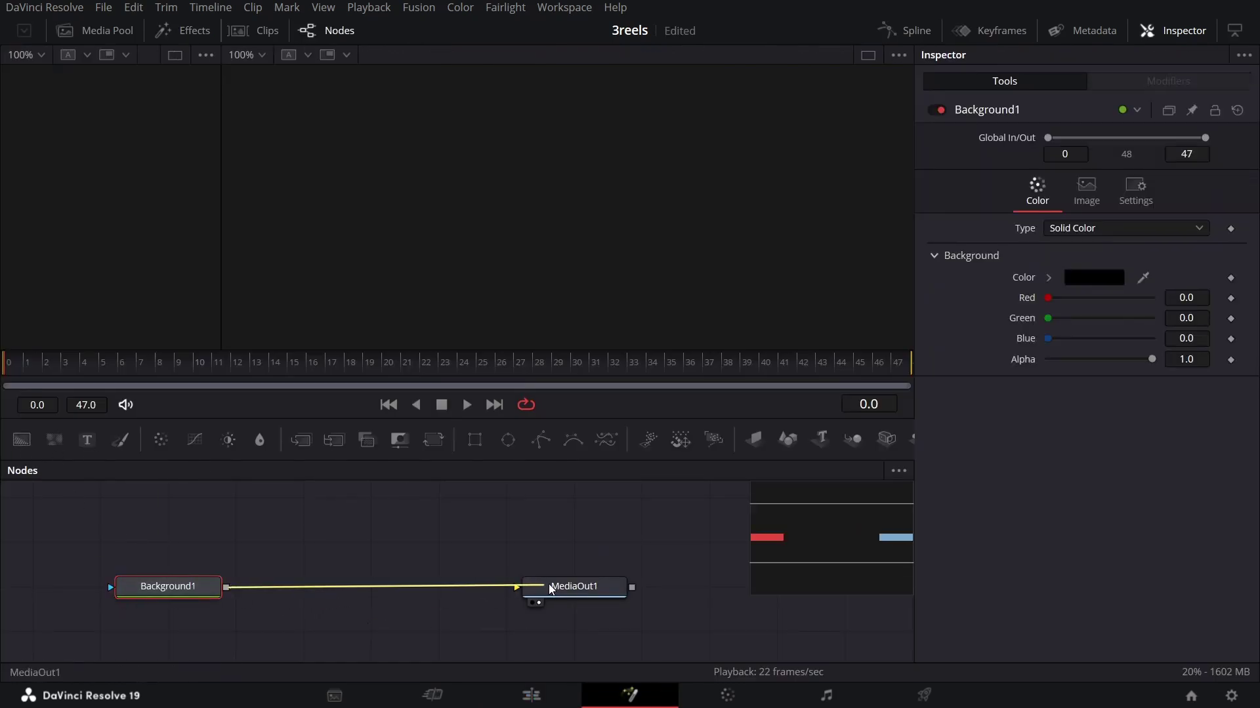
drag(183, 586, 116, 588)
drag(300, 548, 385, 565)
drag(87, 440, 341, 613)
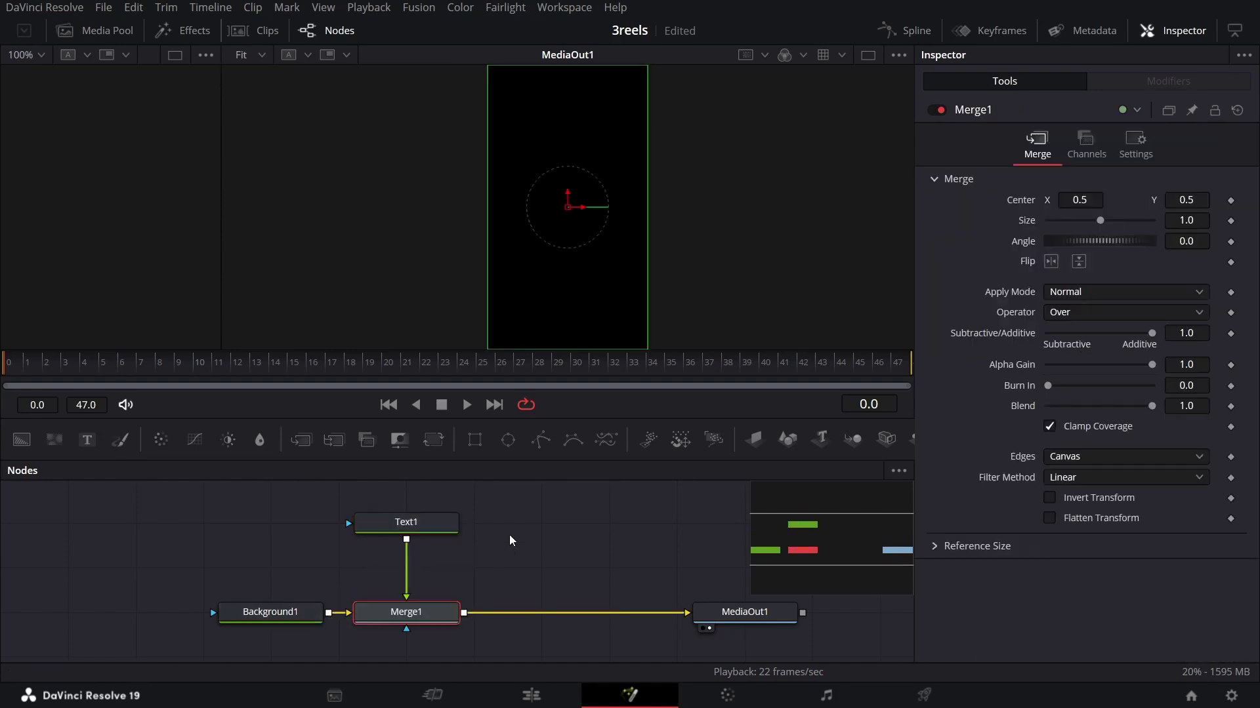
click(406, 522)
Step: Paste the news paragraph into Text1, anchor it Left, and shift it left in the viewer
click(1028, 305)
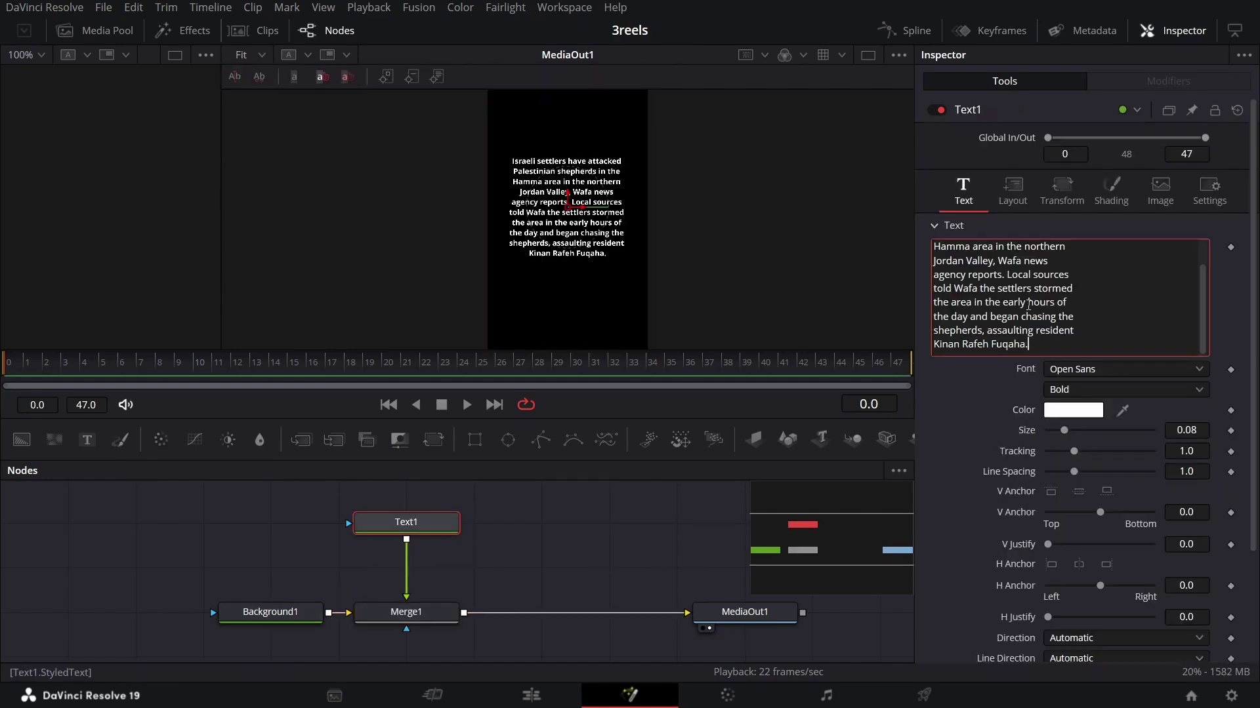
scroll(986, 425, down, 3)
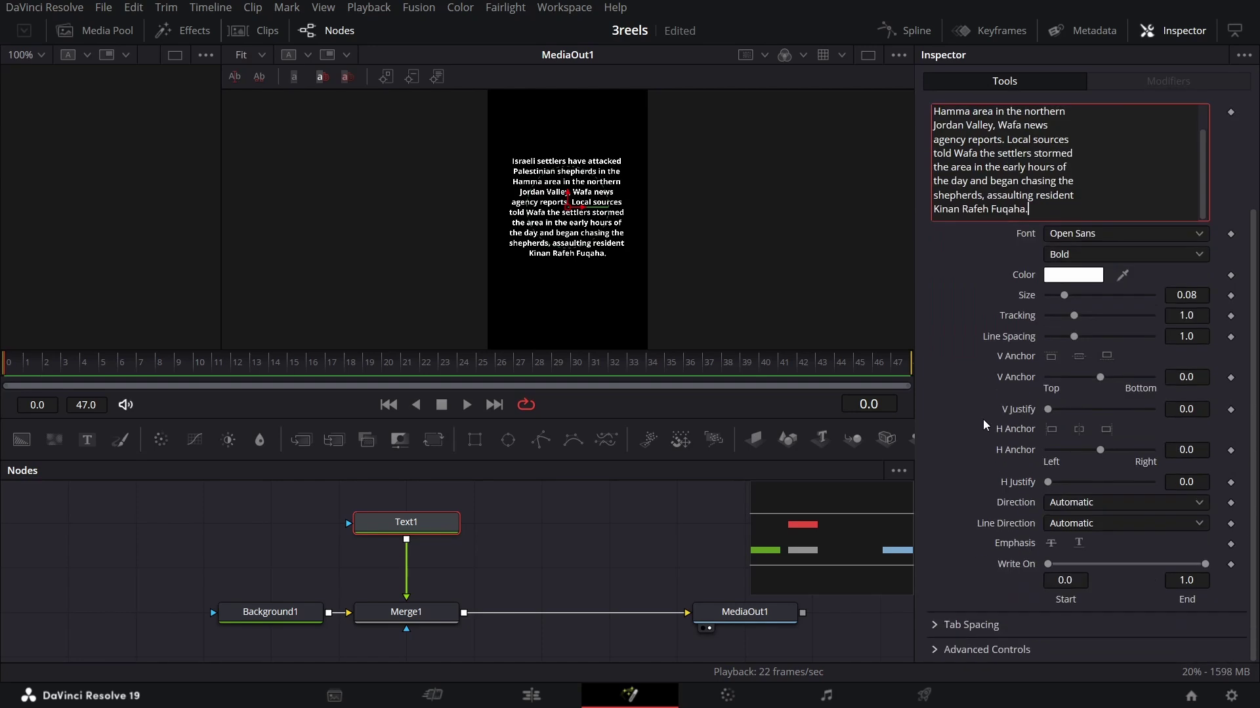
click(1052, 429)
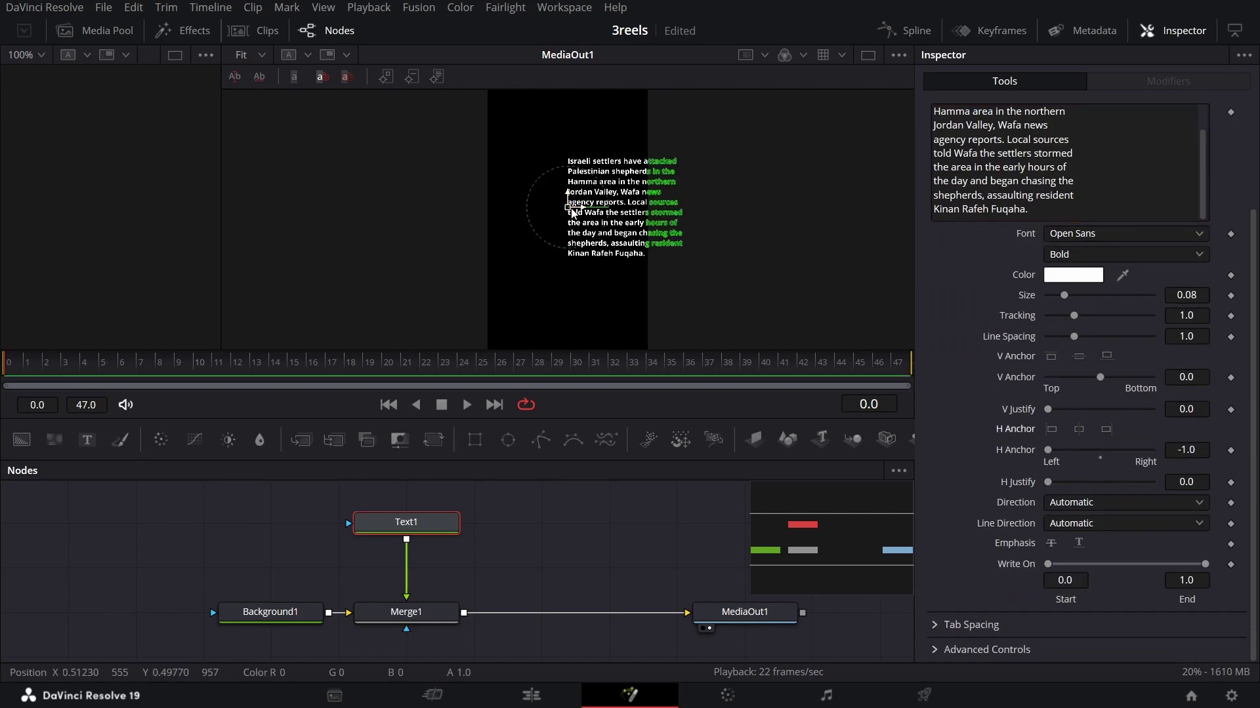
drag(578, 214, 524, 217)
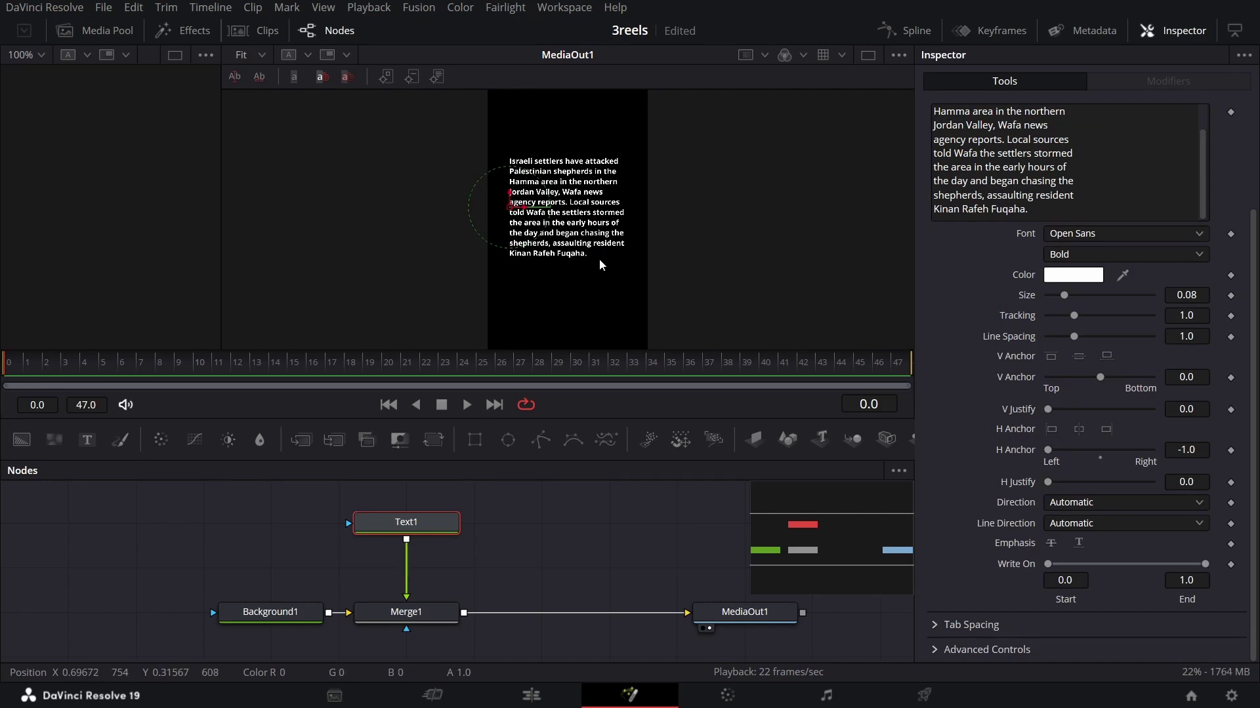
Step: Set the paragraph font to Montserrat Bold
scroll(942, 329, up, 3)
click(1093, 371)
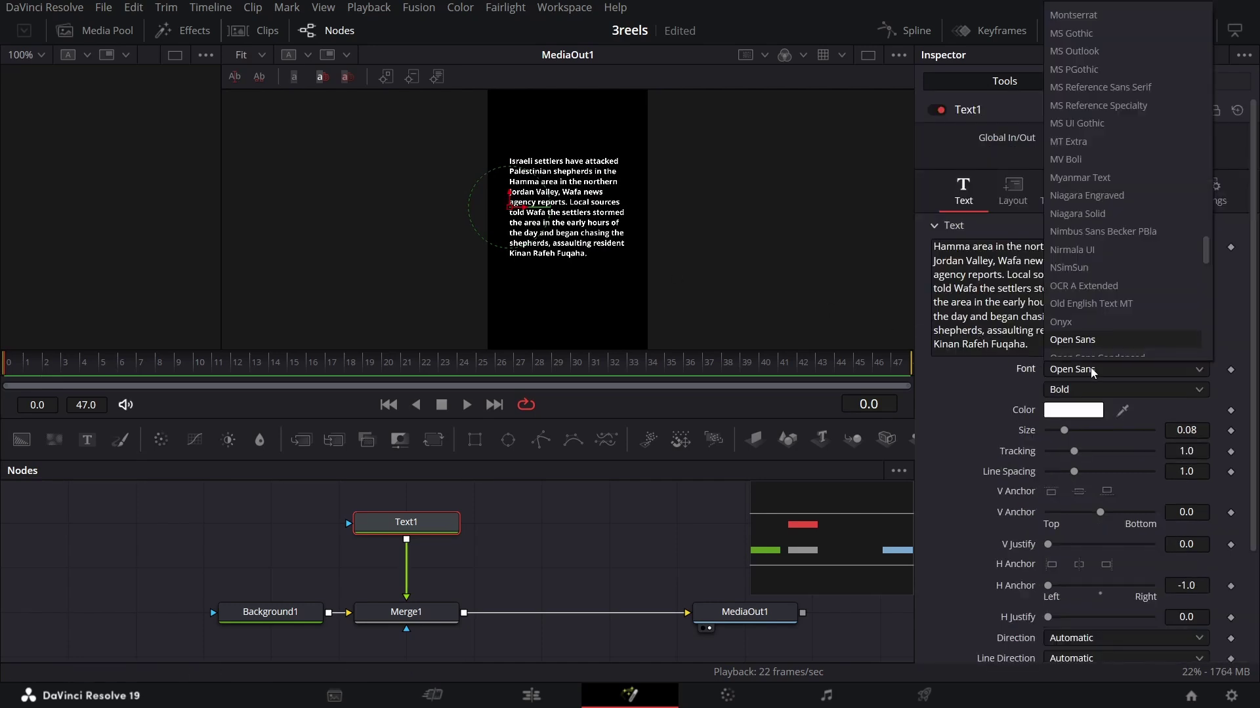
scroll(1092, 370, up, 7)
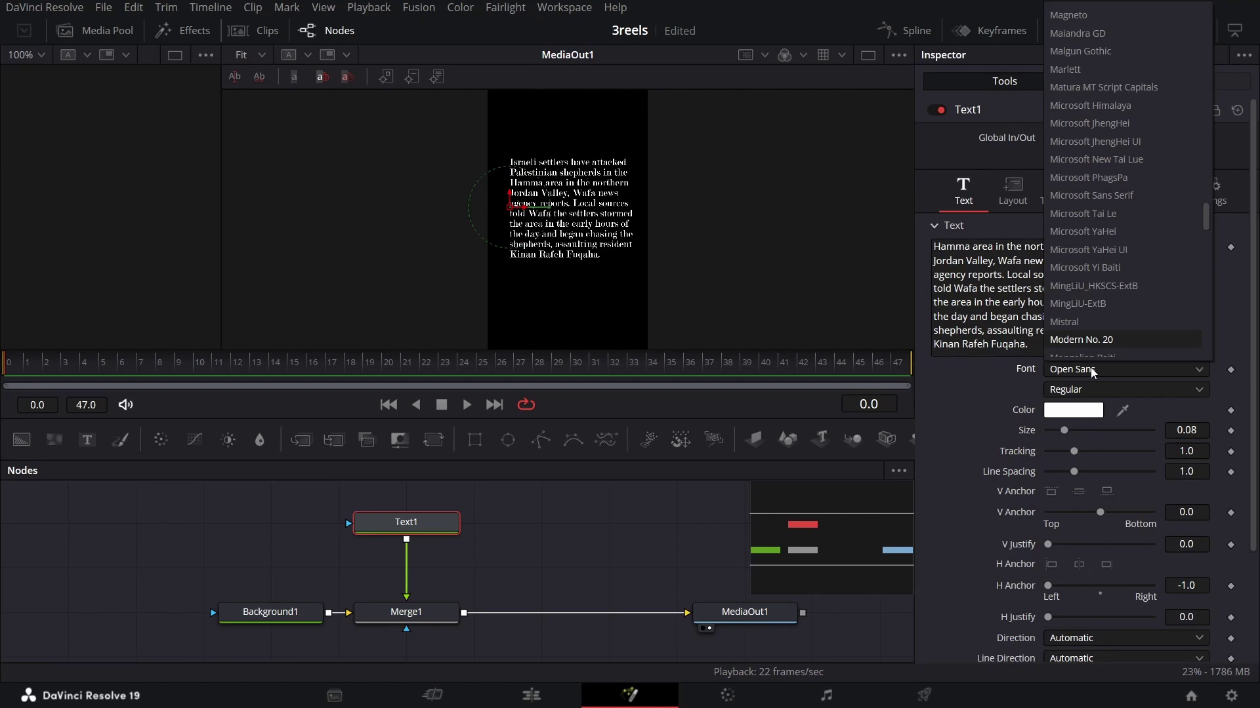
scroll(1092, 370, down, 3)
click(1092, 371)
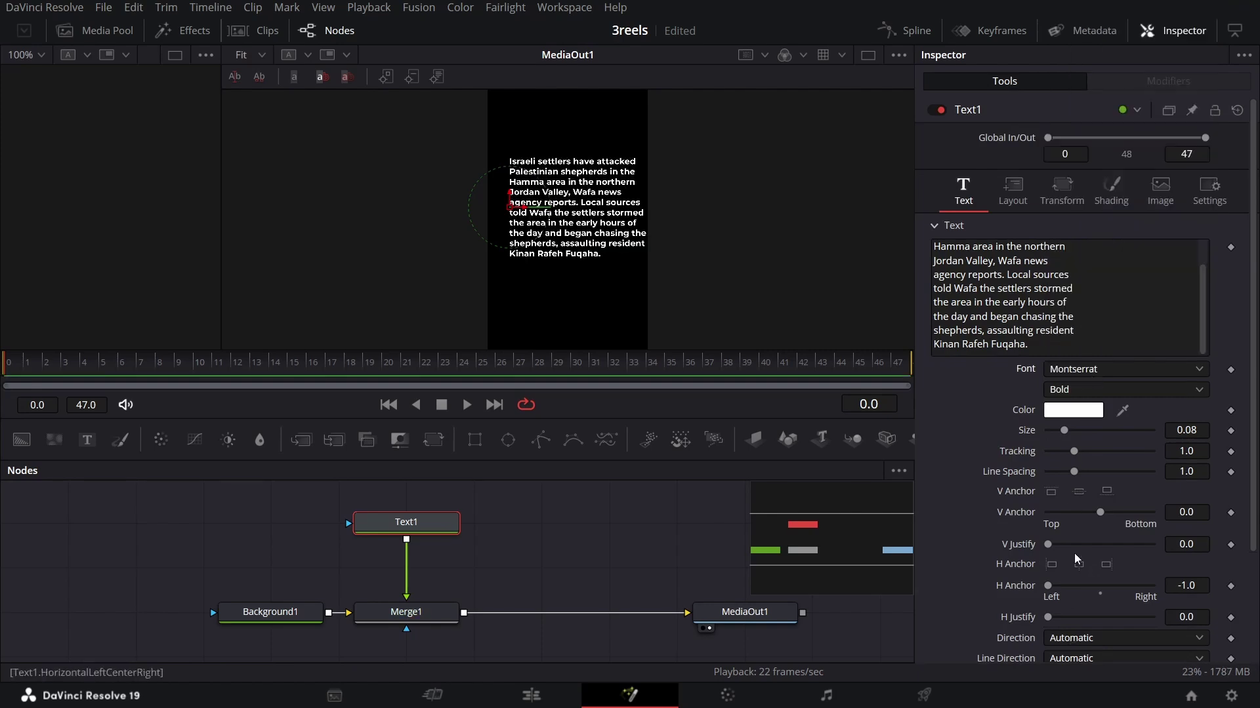
Step: Set the text's layout Center X to 0.047
click(1012, 190)
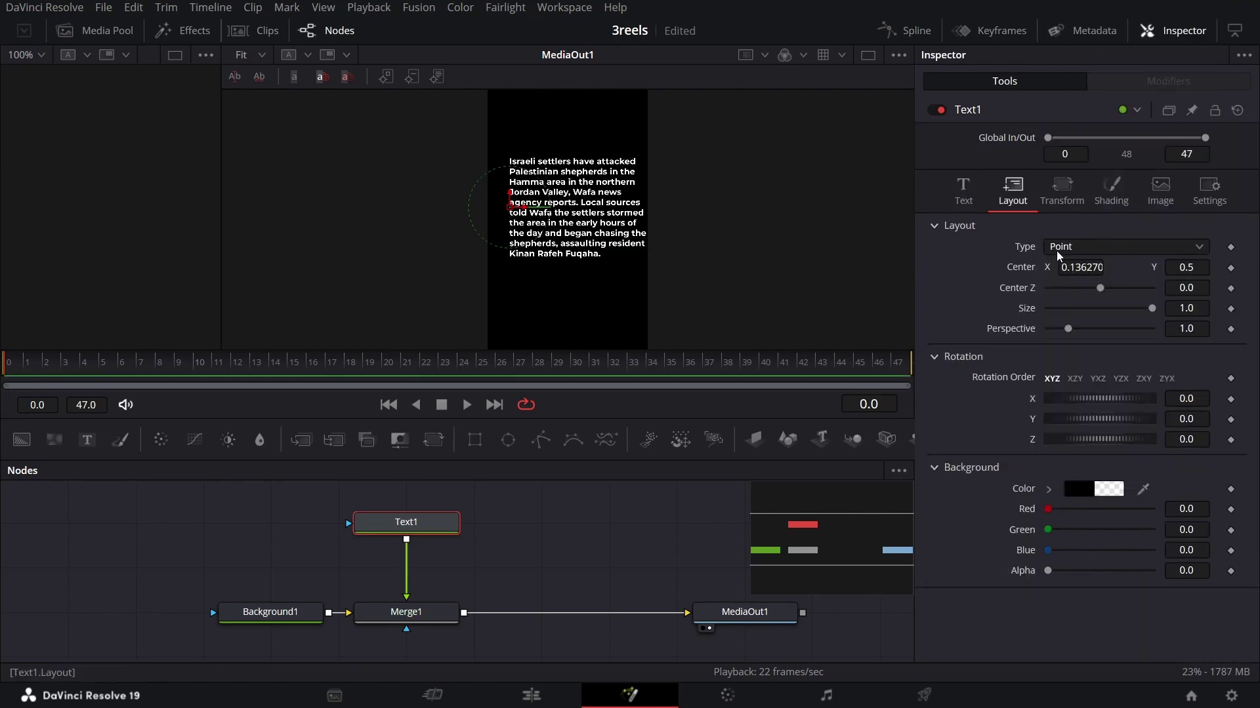
click(1105, 269)
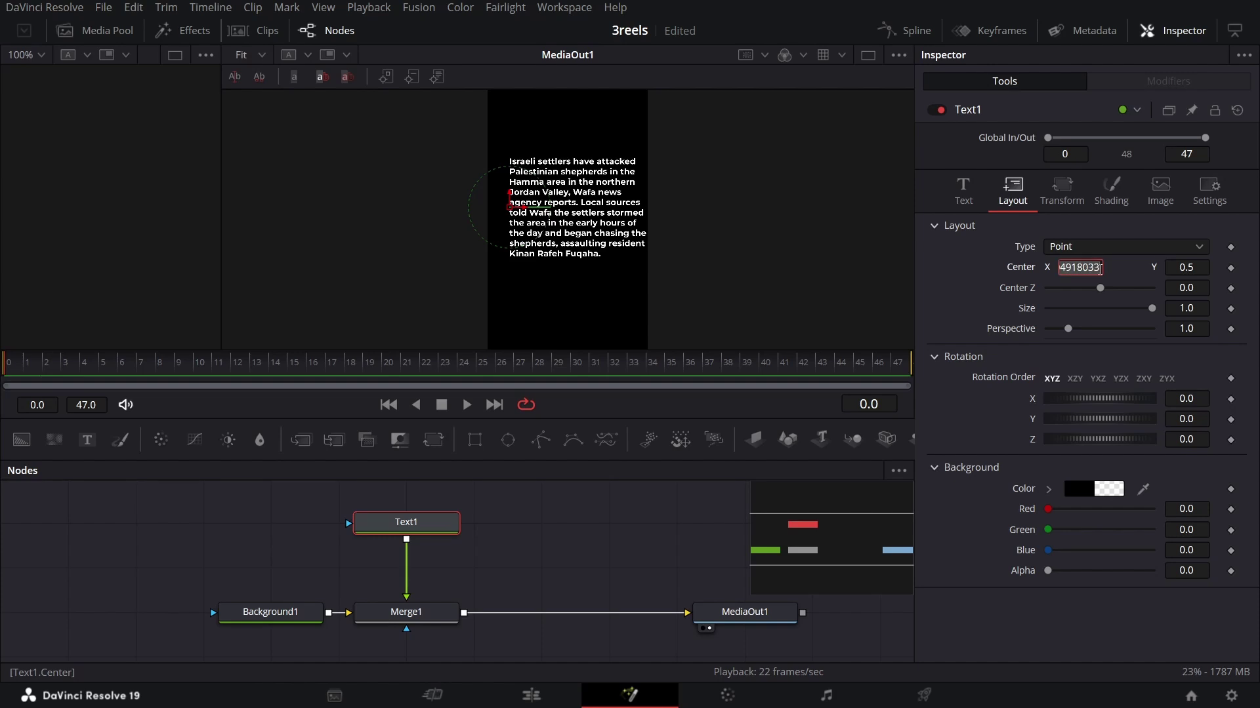
key(BackSpace)
key(BackSpace)
key(BackSpace)
key(BackSpace)
key(BackSpace)
key(BackSpace)
key(BackSpace)
text(047)
key(Return)
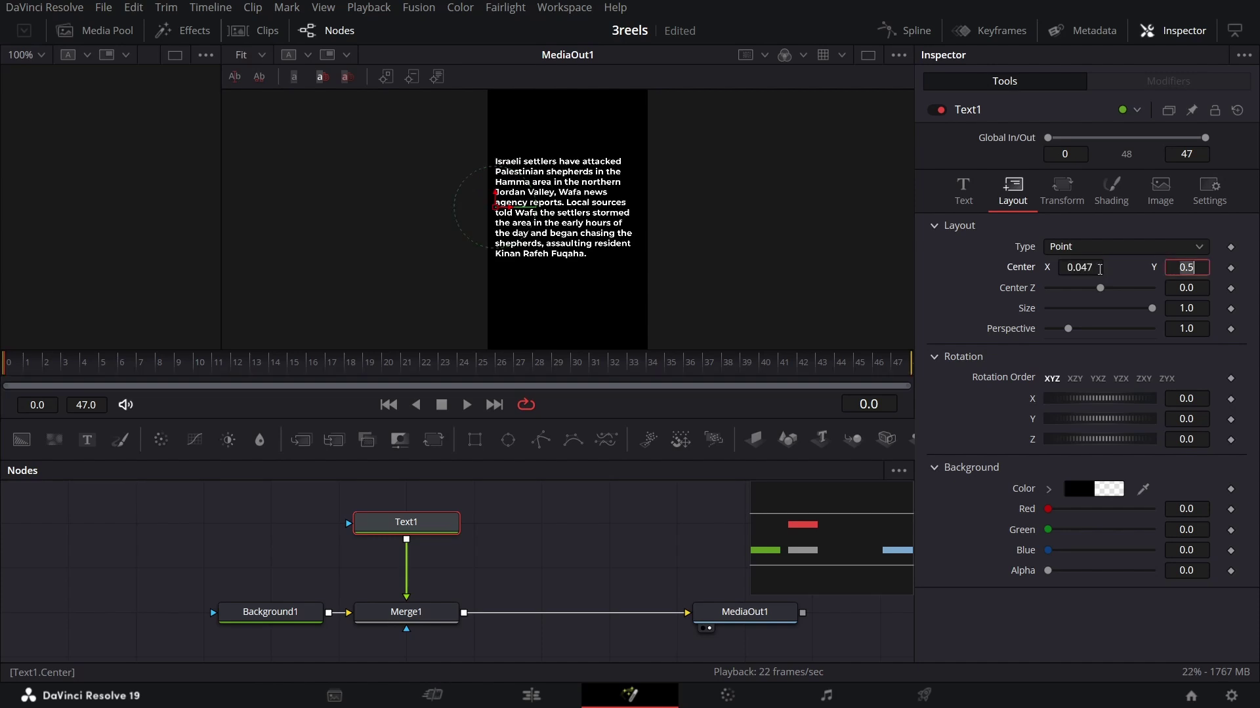
Step: Change the text colour to grey #464646
click(959, 197)
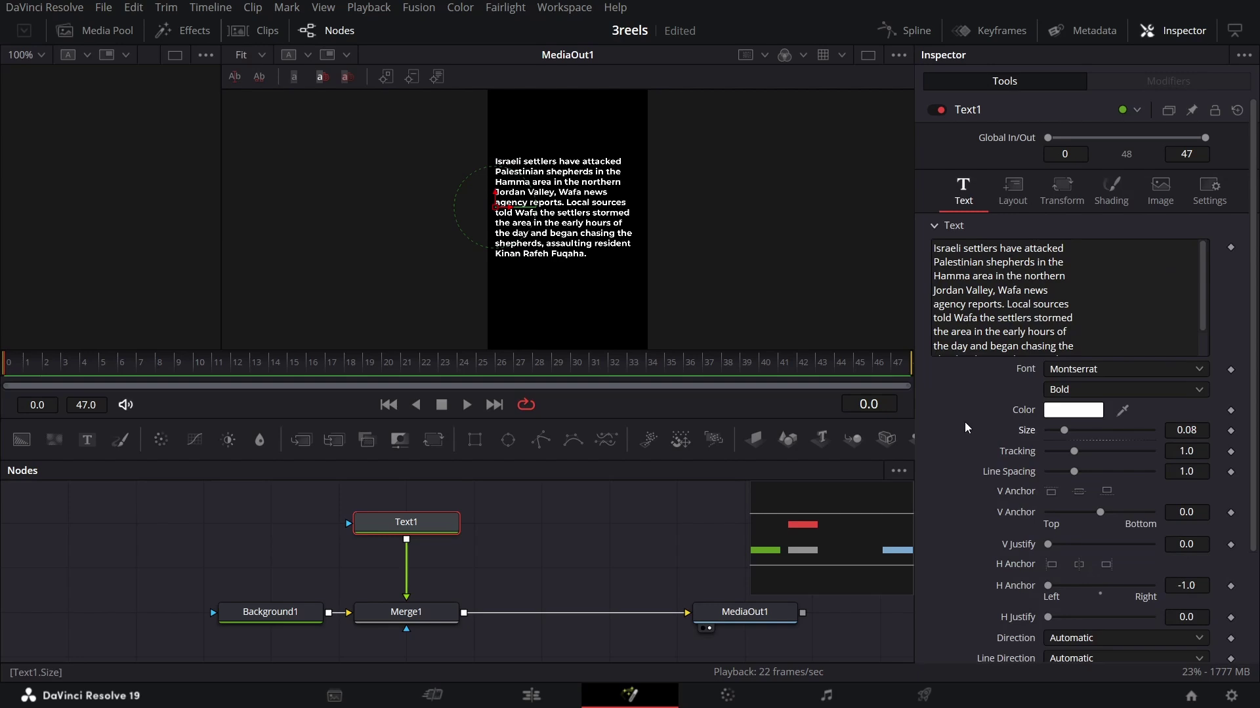
click(1072, 410)
double_click(722, 471)
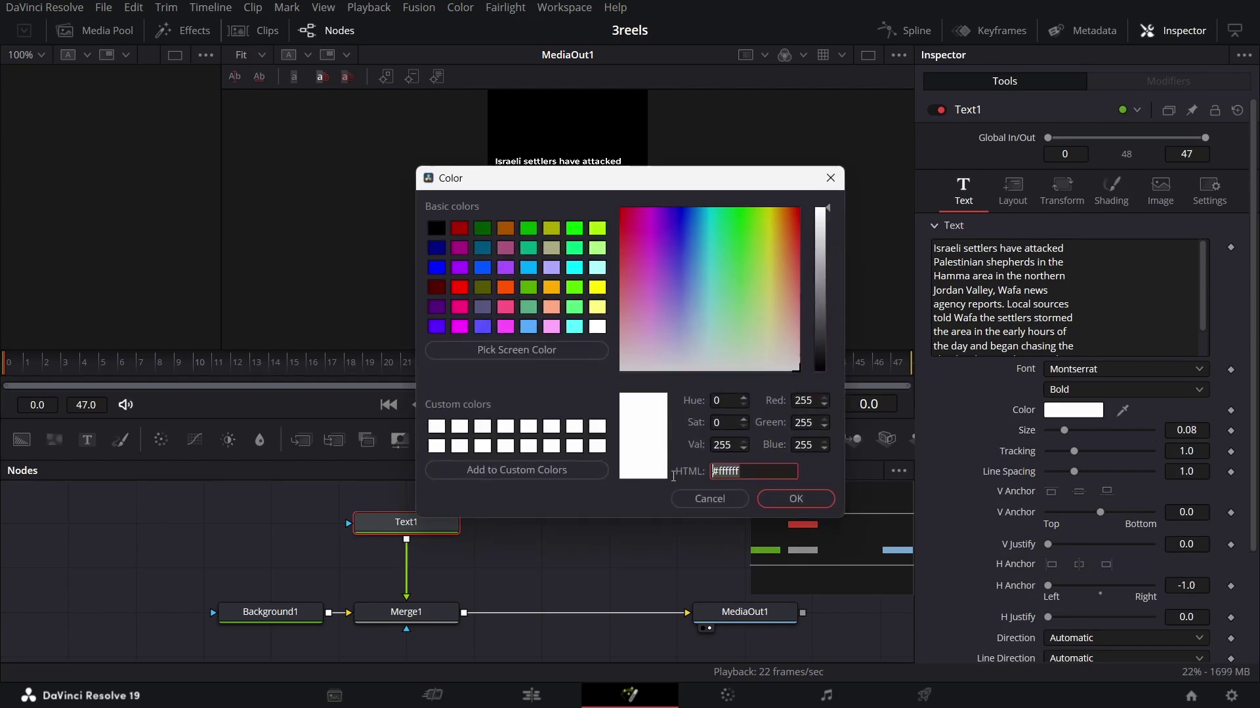
text(#464646)
click(796, 500)
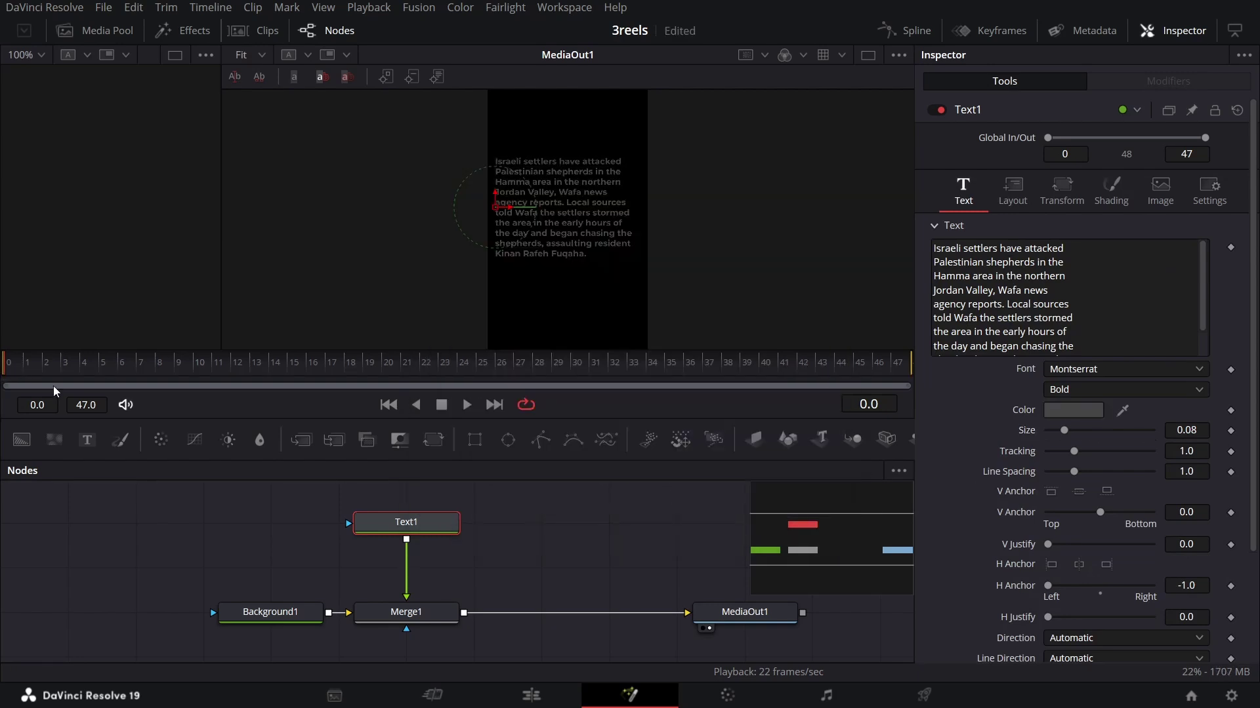
scroll(1083, 525, down, 3)
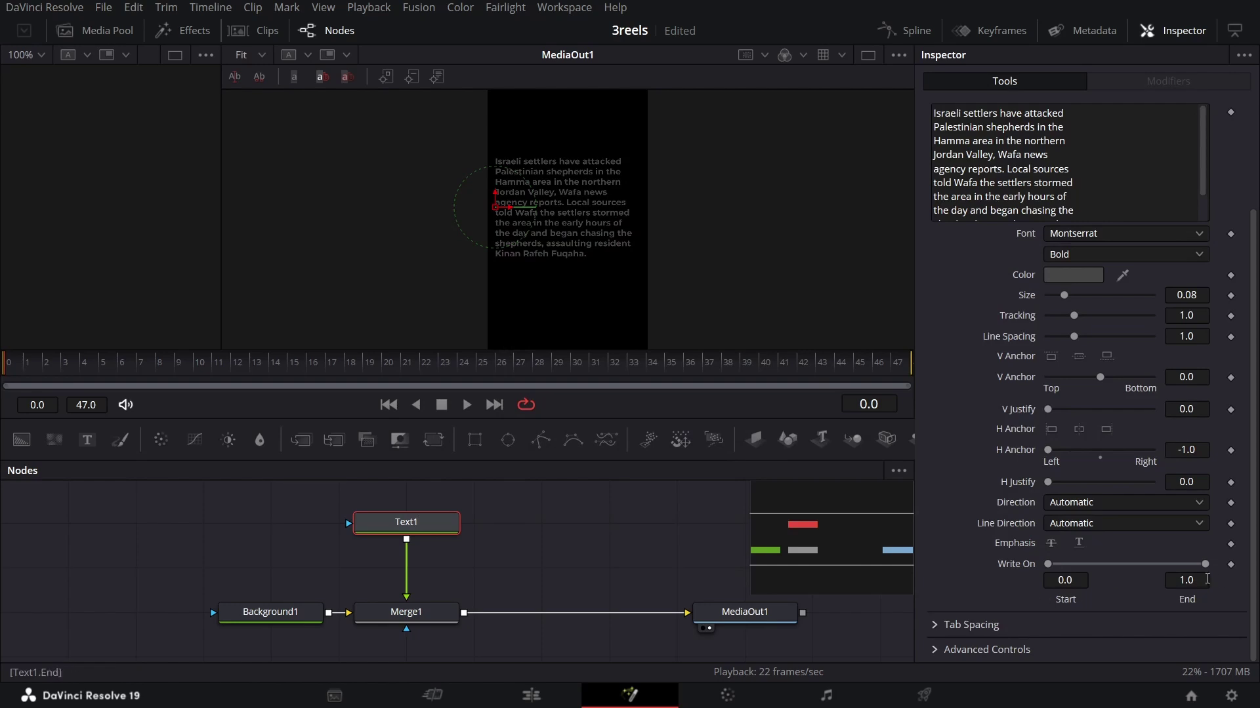
Step: Keyframe the Write On end and set it to 0.6
click(1231, 565)
click(1200, 581)
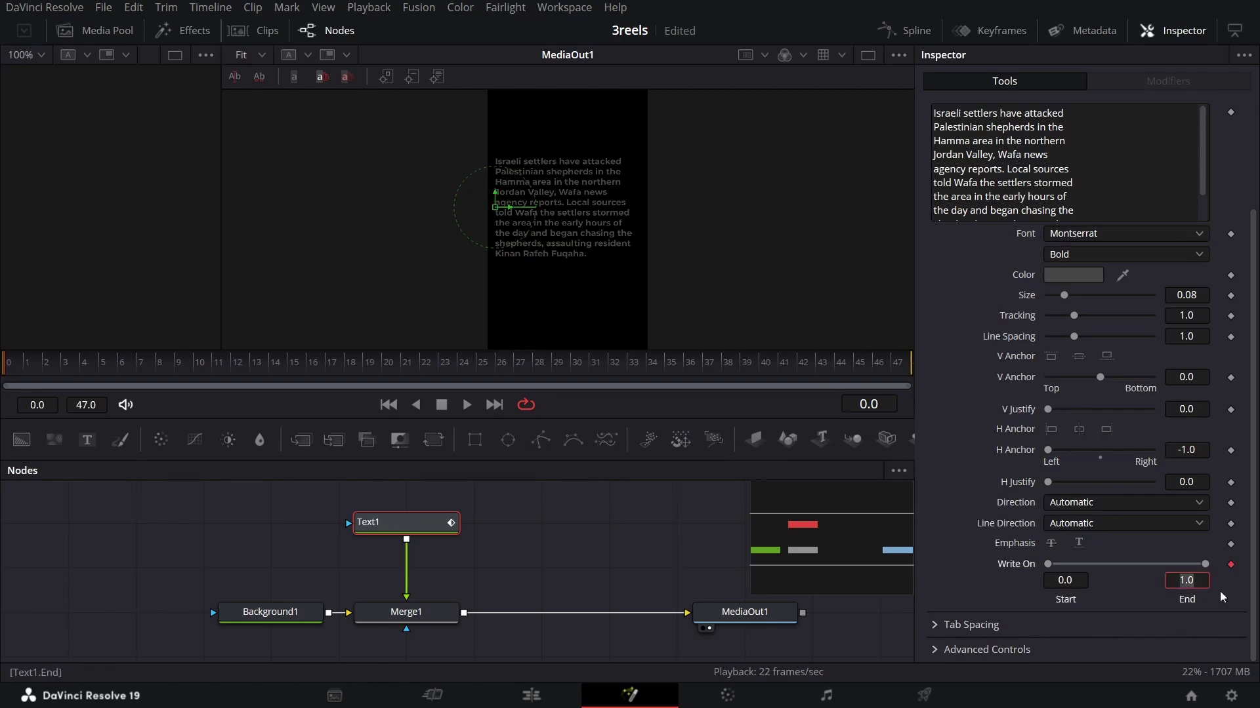
text(0.6)
key(Tab)
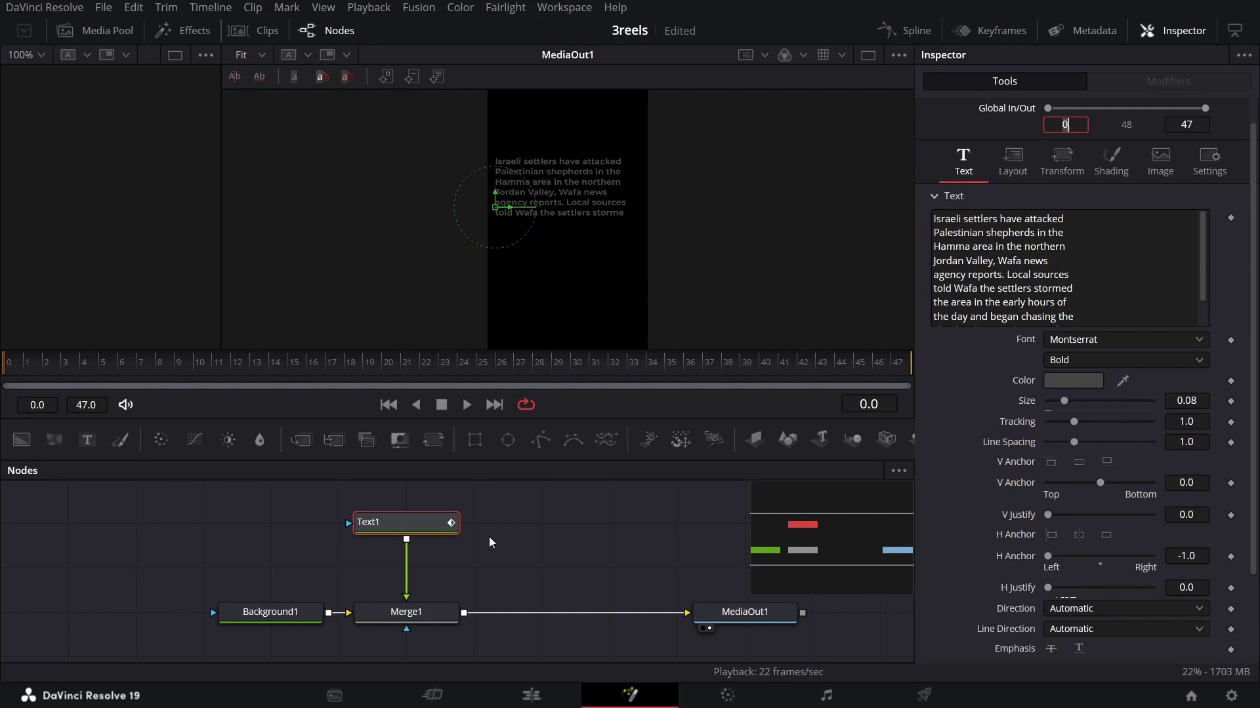
Step: At frame 5, extend Write On to the full paragraph and keyframe the text Size
click(94, 375)
scroll(1145, 564, down, 3)
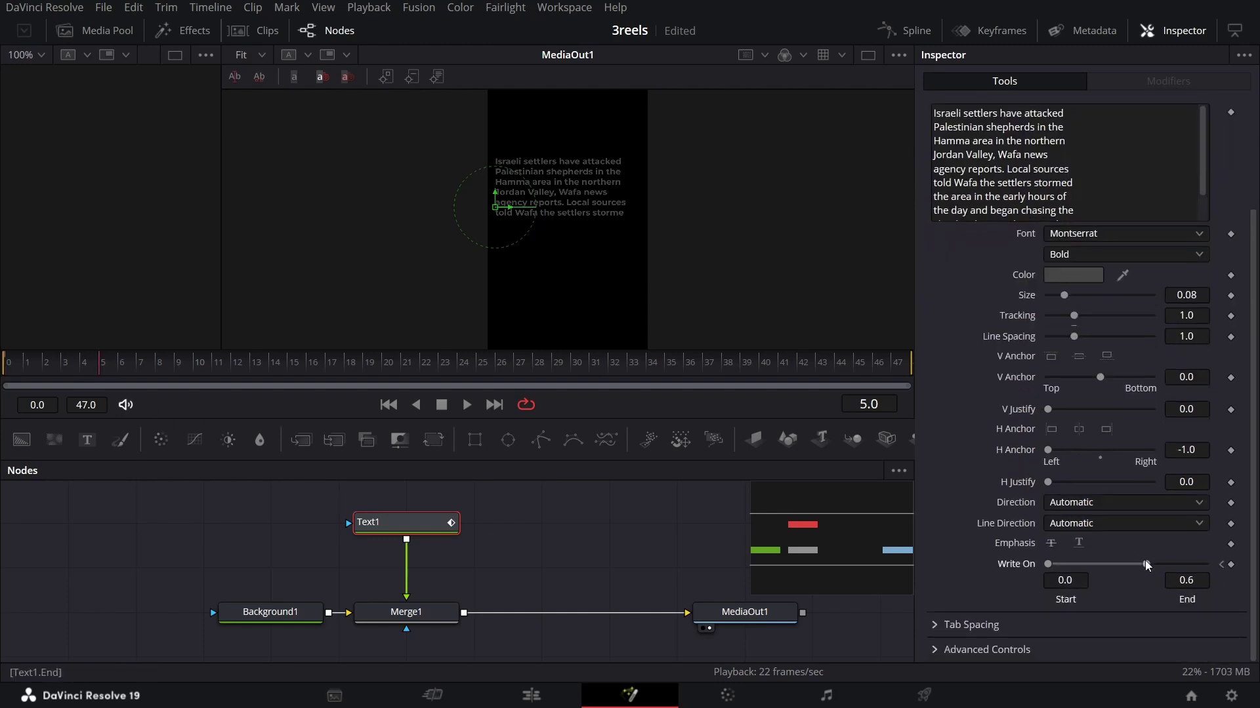
drag(1146, 564, 1205, 564)
drag(26, 364, 140, 364)
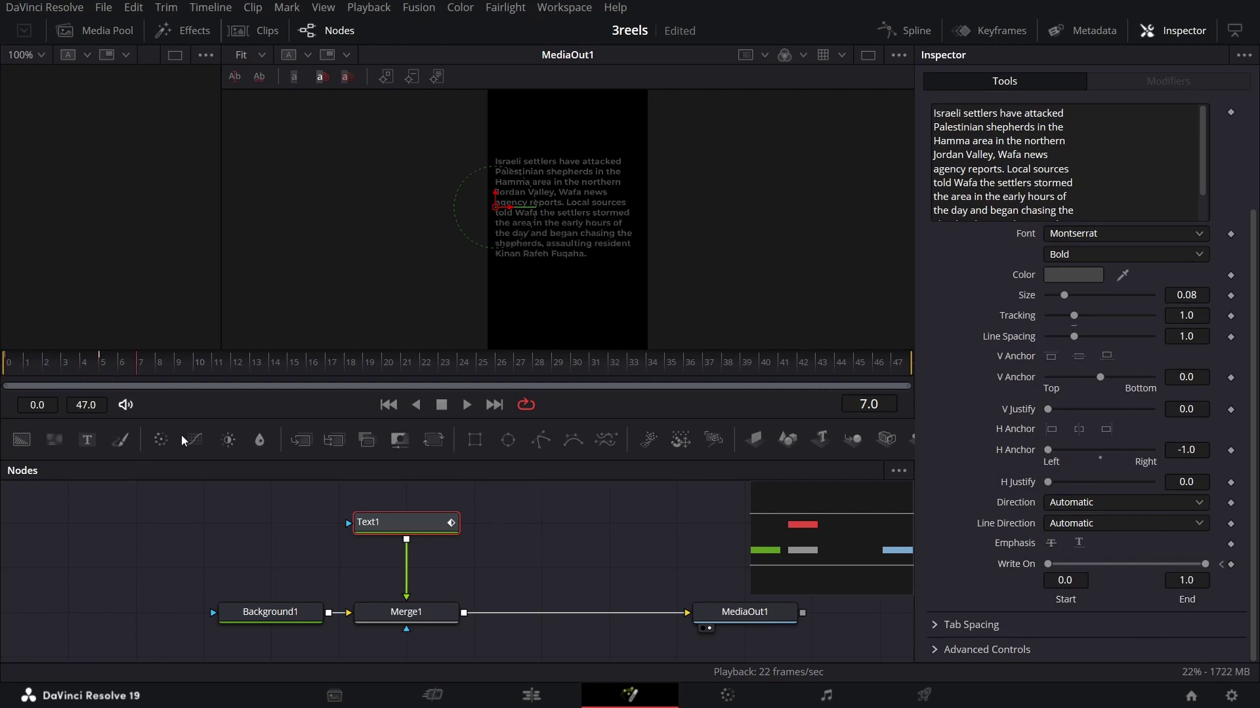
click(99, 365)
click(1230, 295)
Step: Key the text Size at 0.3, 0.4 and 0.5 on successive frames
click(1199, 295)
text(0.3)
key(Tab)
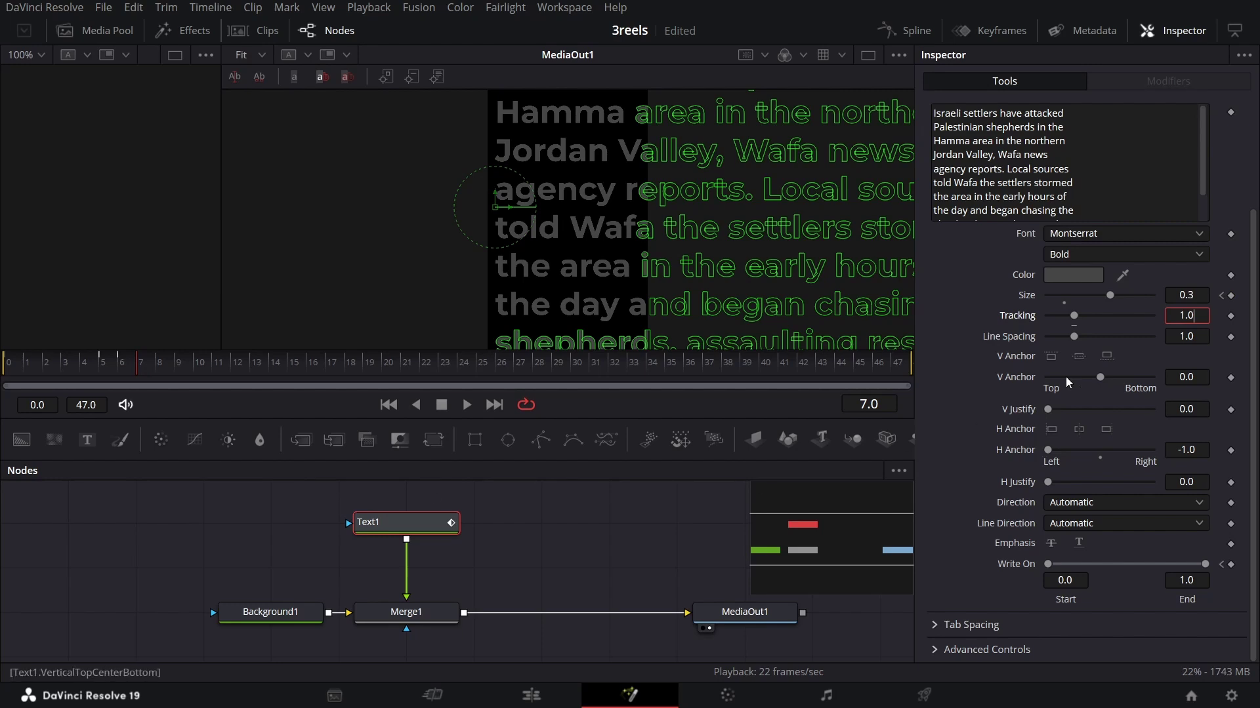
click(1186, 295)
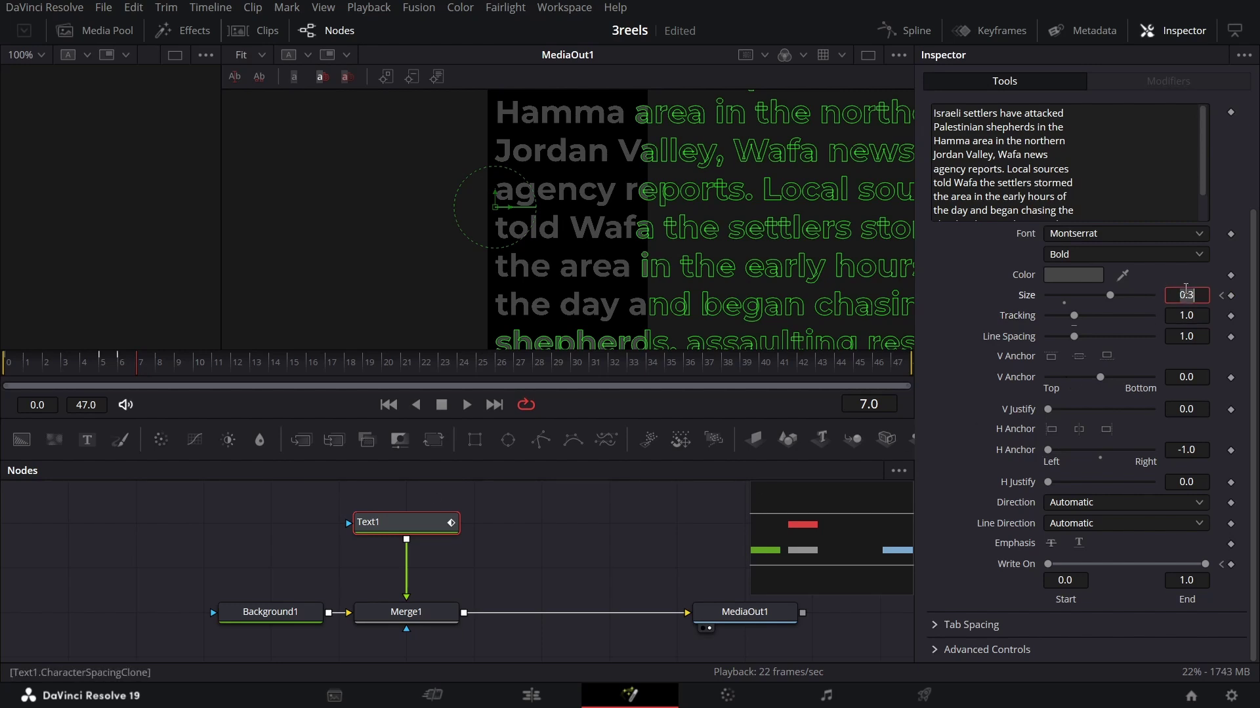
key(BackSpace)
text(4)
key(Tab)
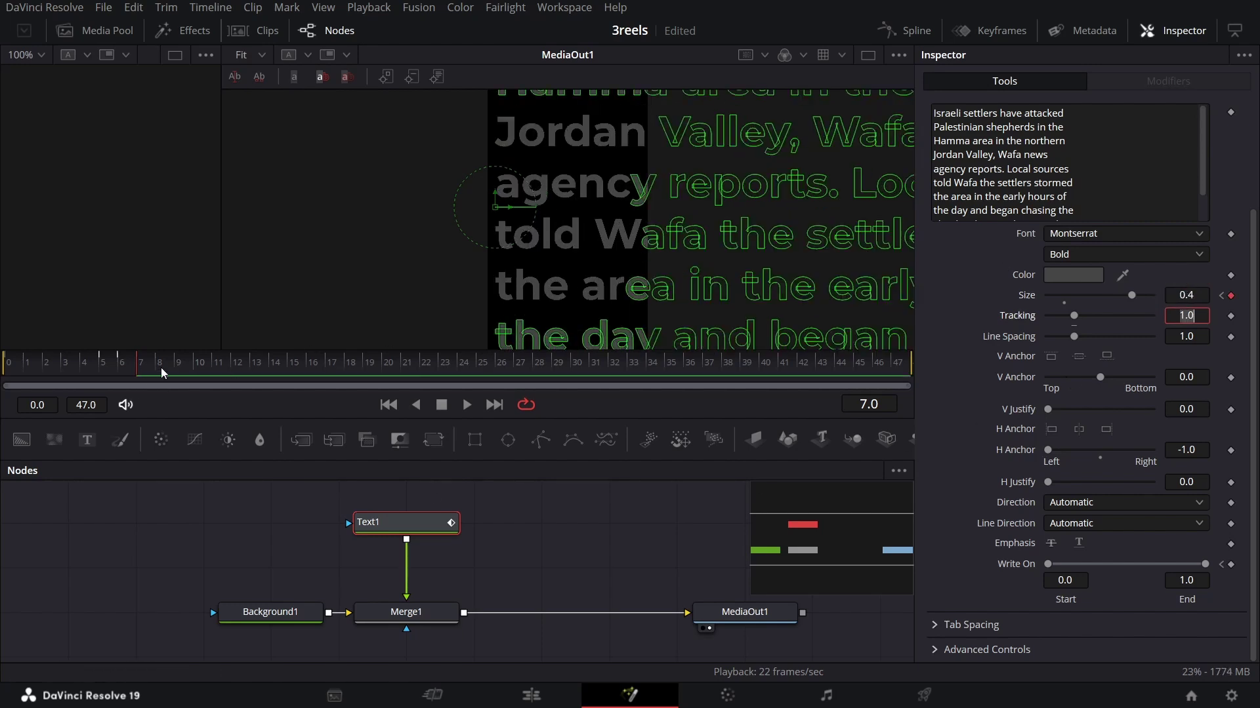
click(1198, 295)
key(BackSpace)
text(5)
key(Tab)
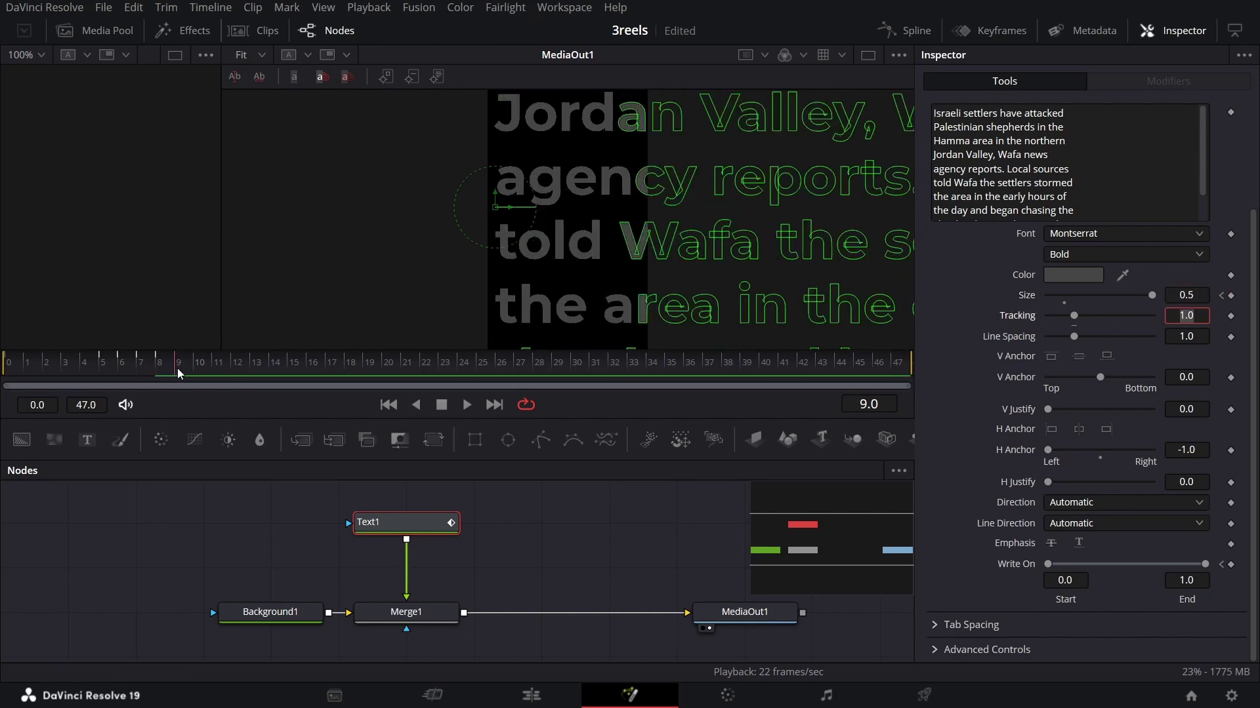
Step: Set Size to 7.0 at frame 9 so the text zooms off-frame, then preview
click(1204, 293)
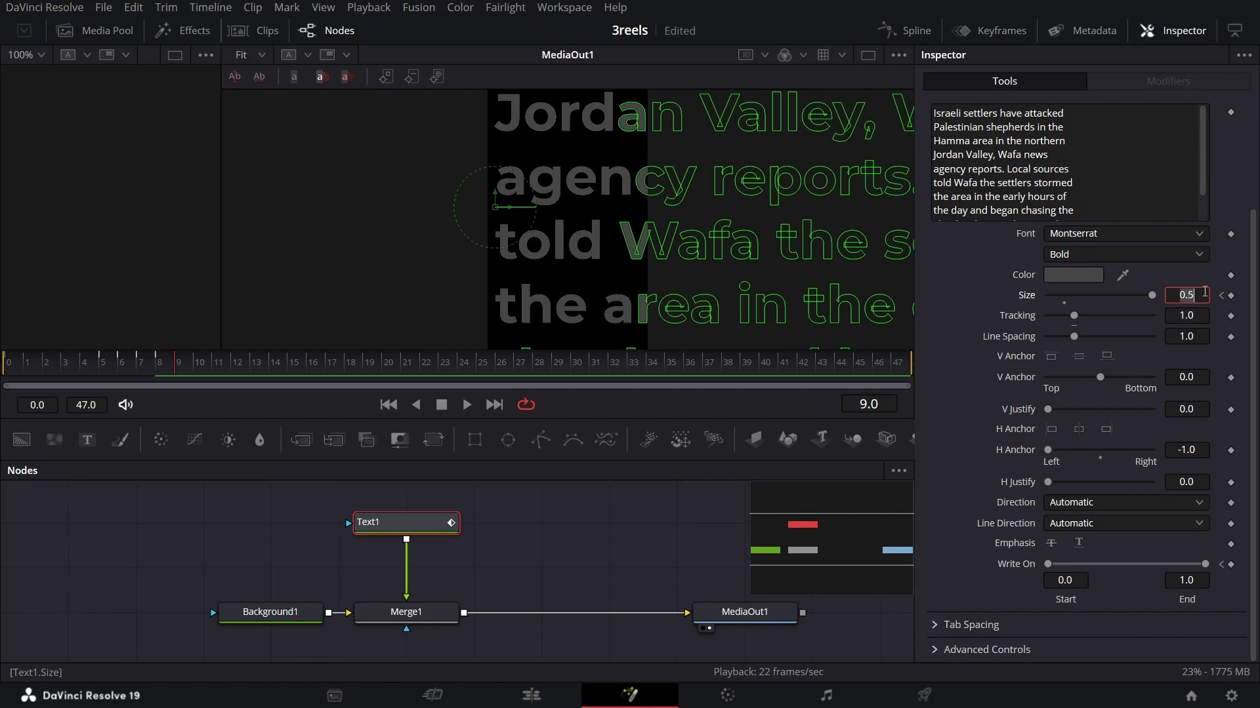
text(7)
key(Tab)
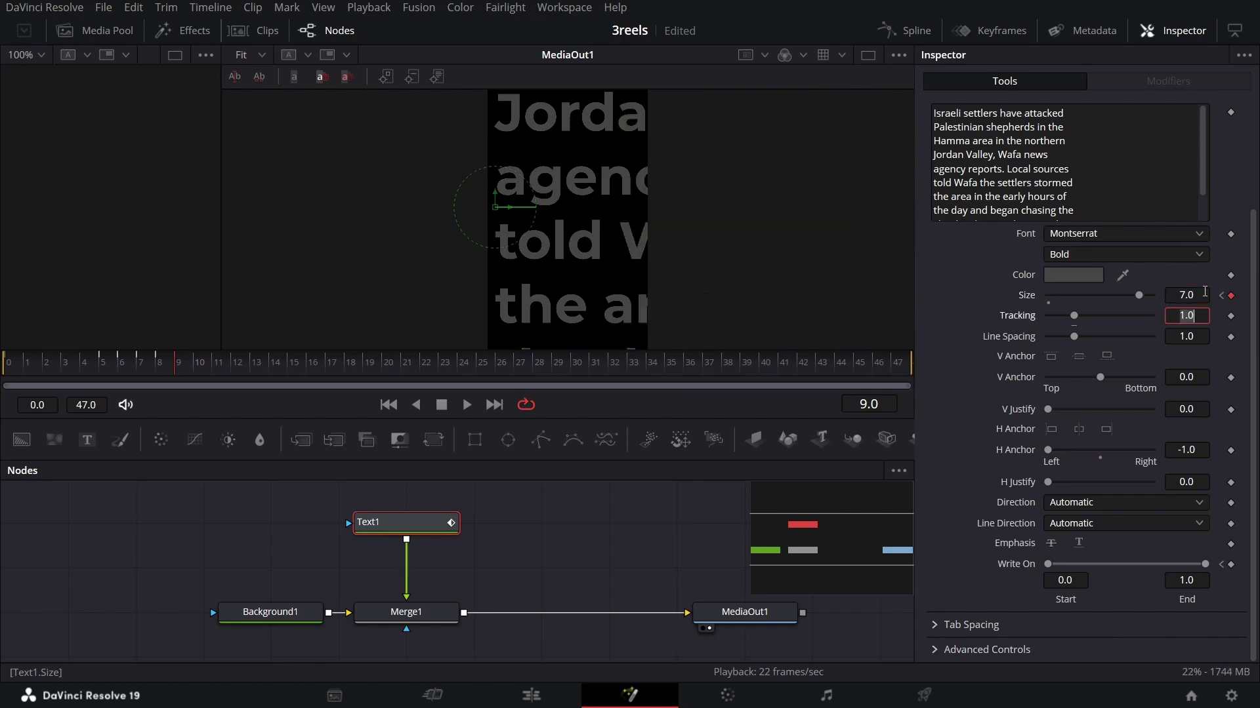
click(961, 272)
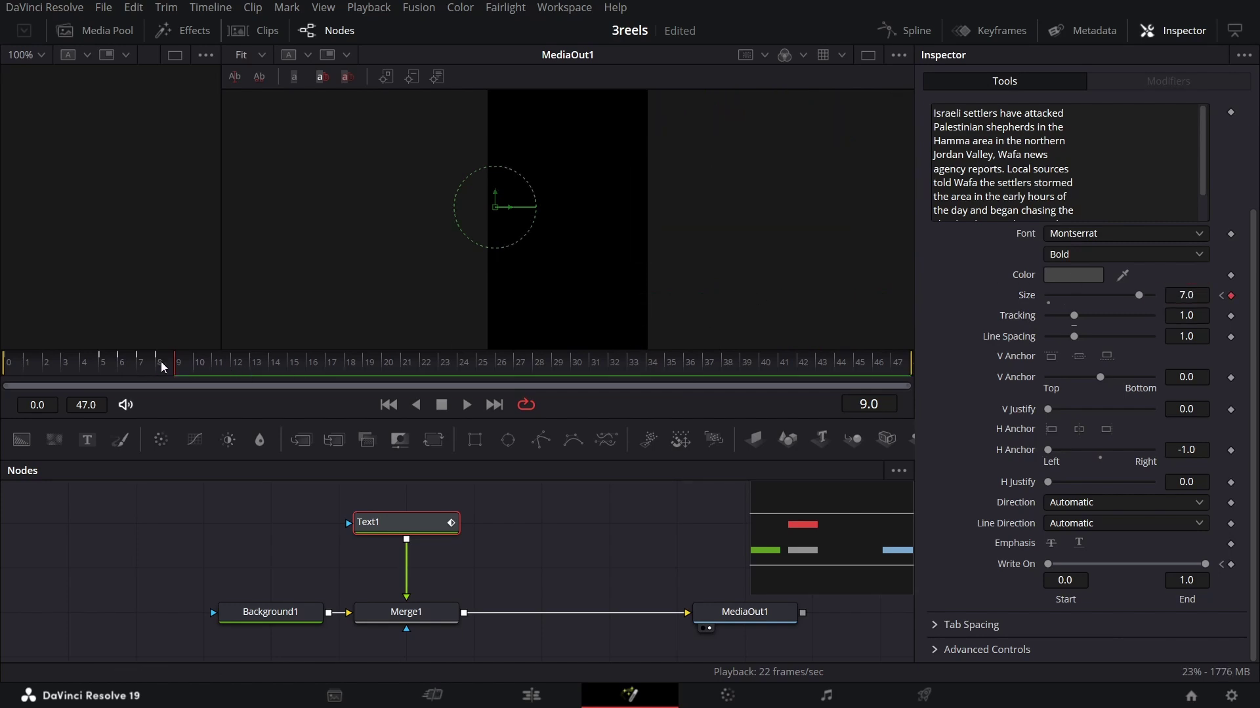
drag(162, 366, 243, 375)
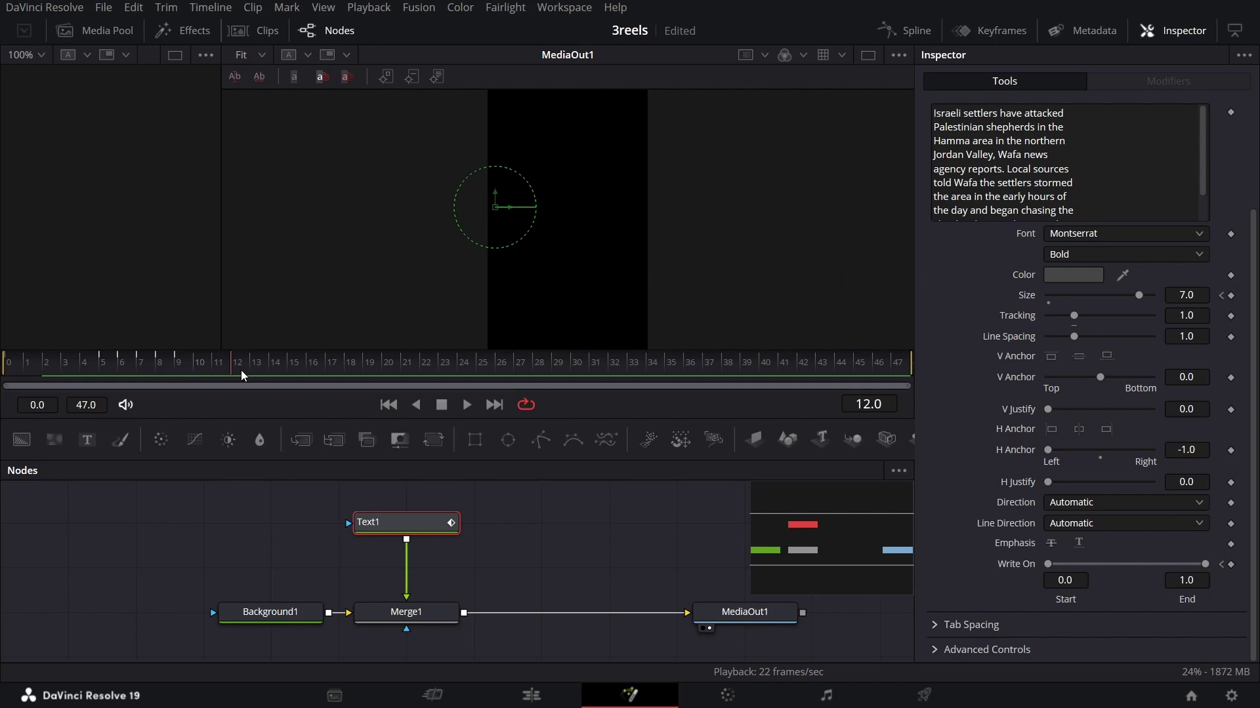
scroll(419, 565, up, 2)
drag(425, 569, 436, 520)
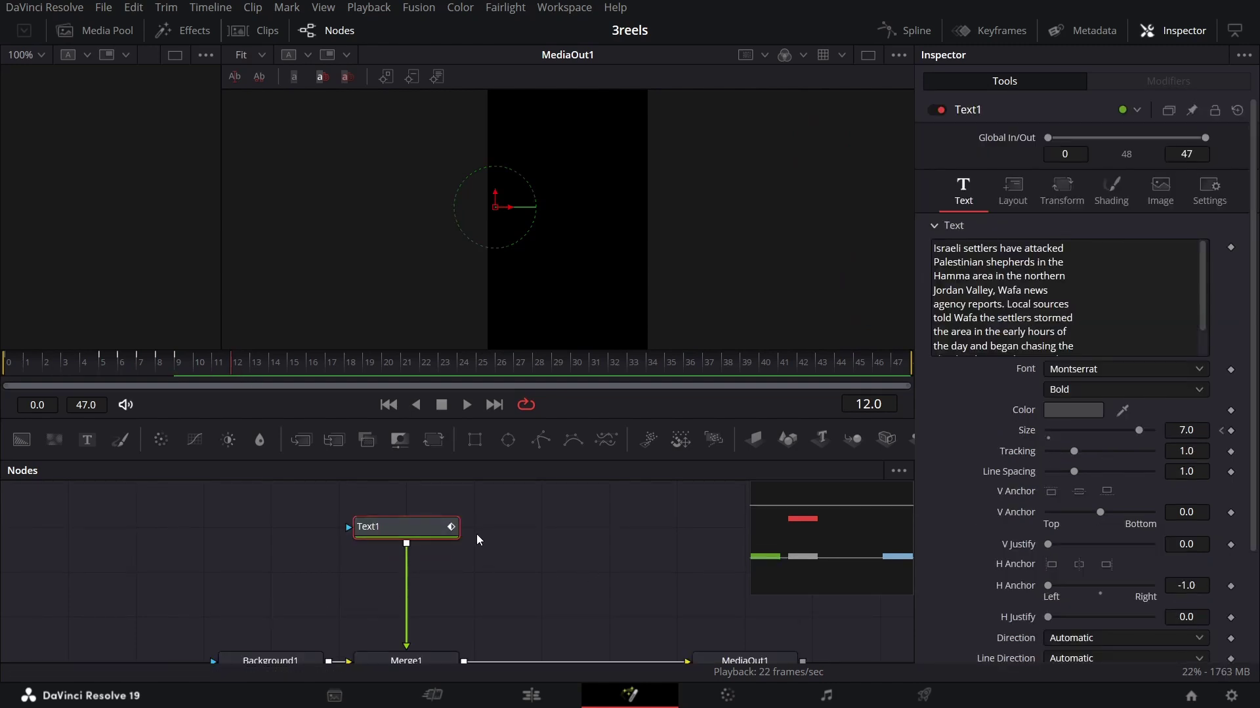
Step: Insert a Blur node after Text1 with Blur Size 7.0
key(shift+space)
text(blur)
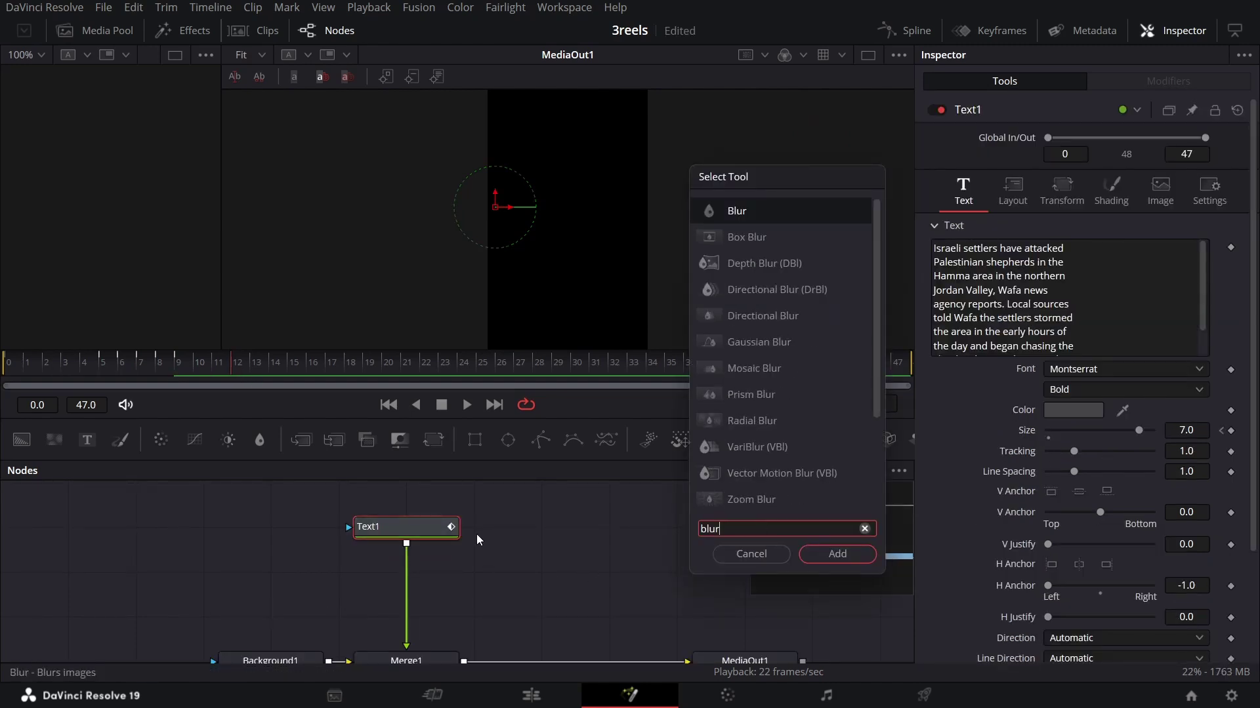
key(Return)
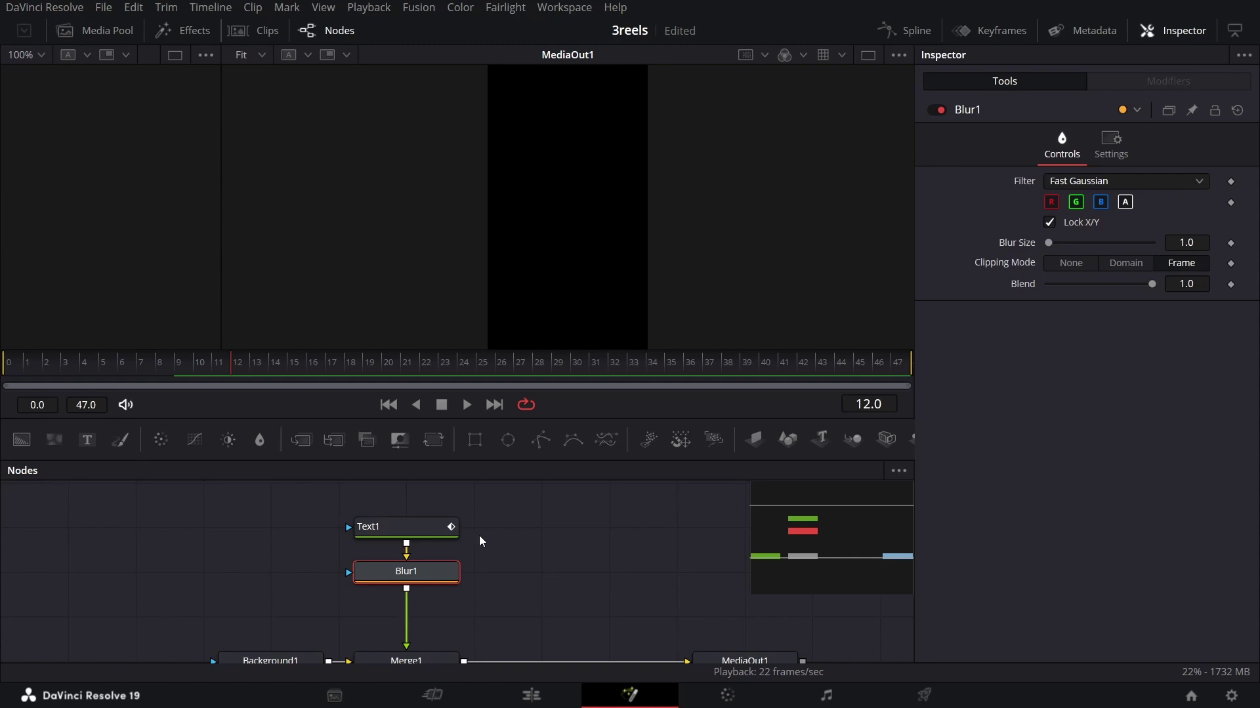
click(1207, 244)
text(7)
key(Tab)
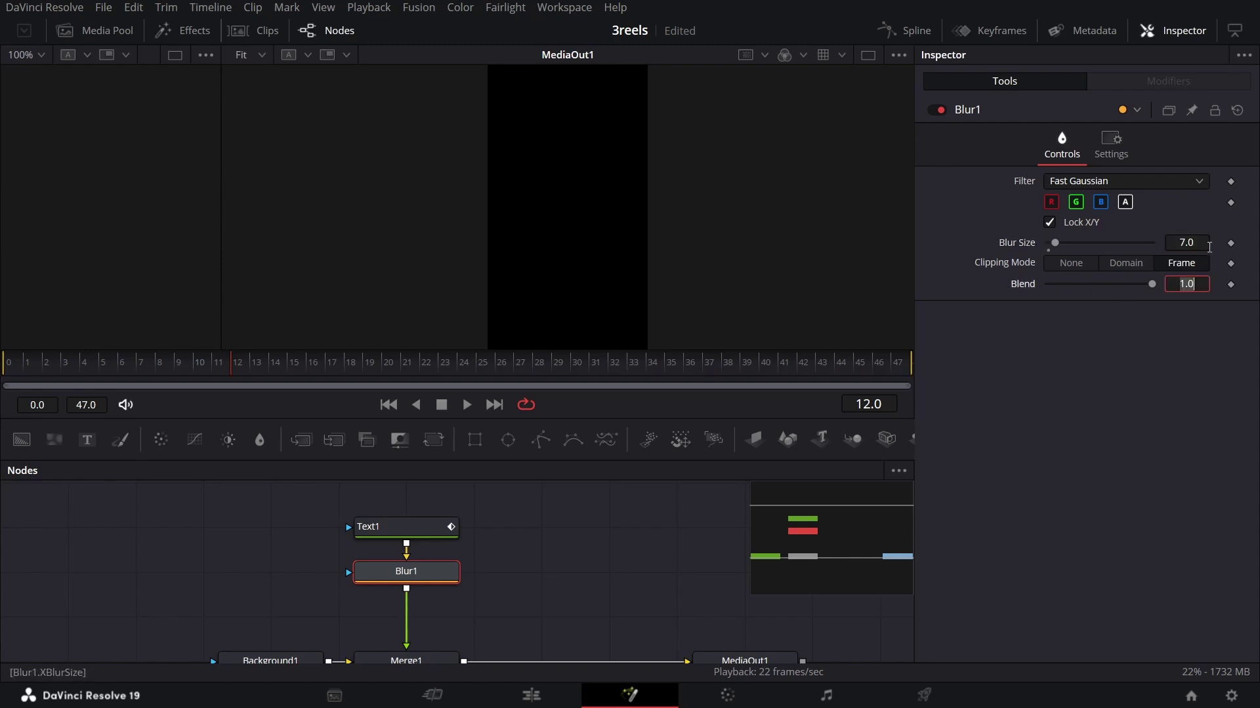
click(428, 576)
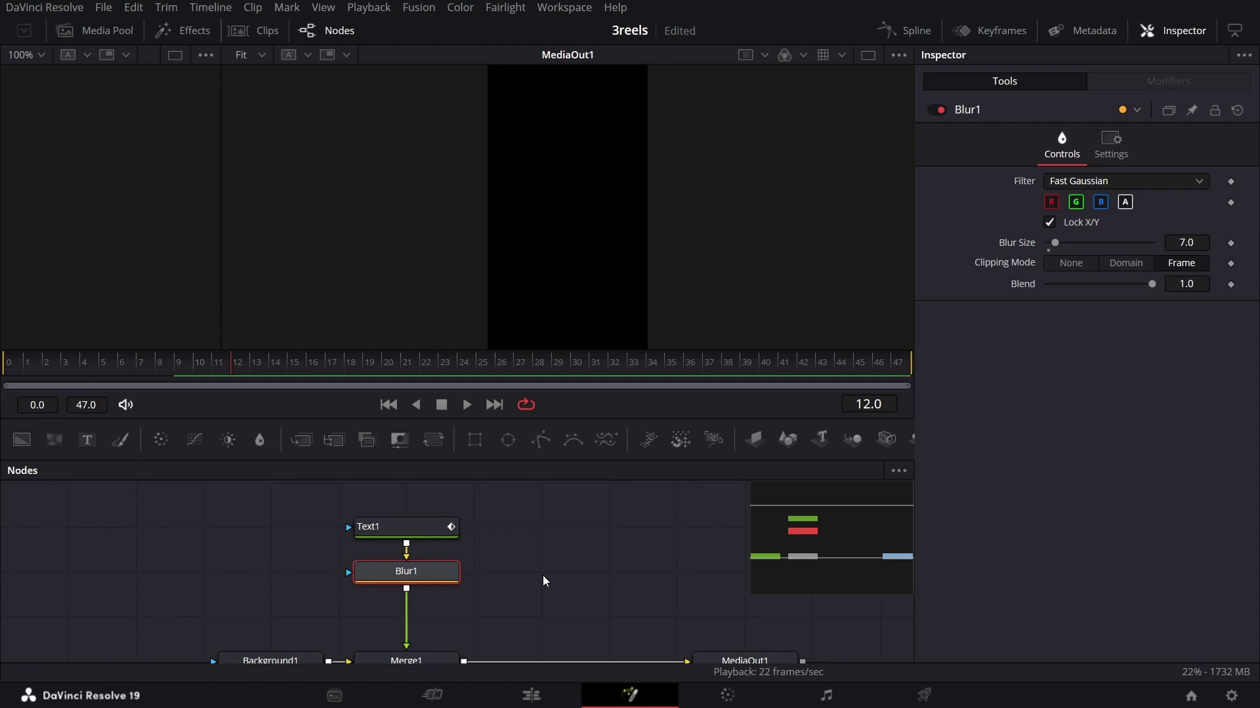
key(shift+space)
Step: Add a Radial Blur after Blur1 with Smooth Strength 0.45, then insert Merge2 before the output
text(blur)
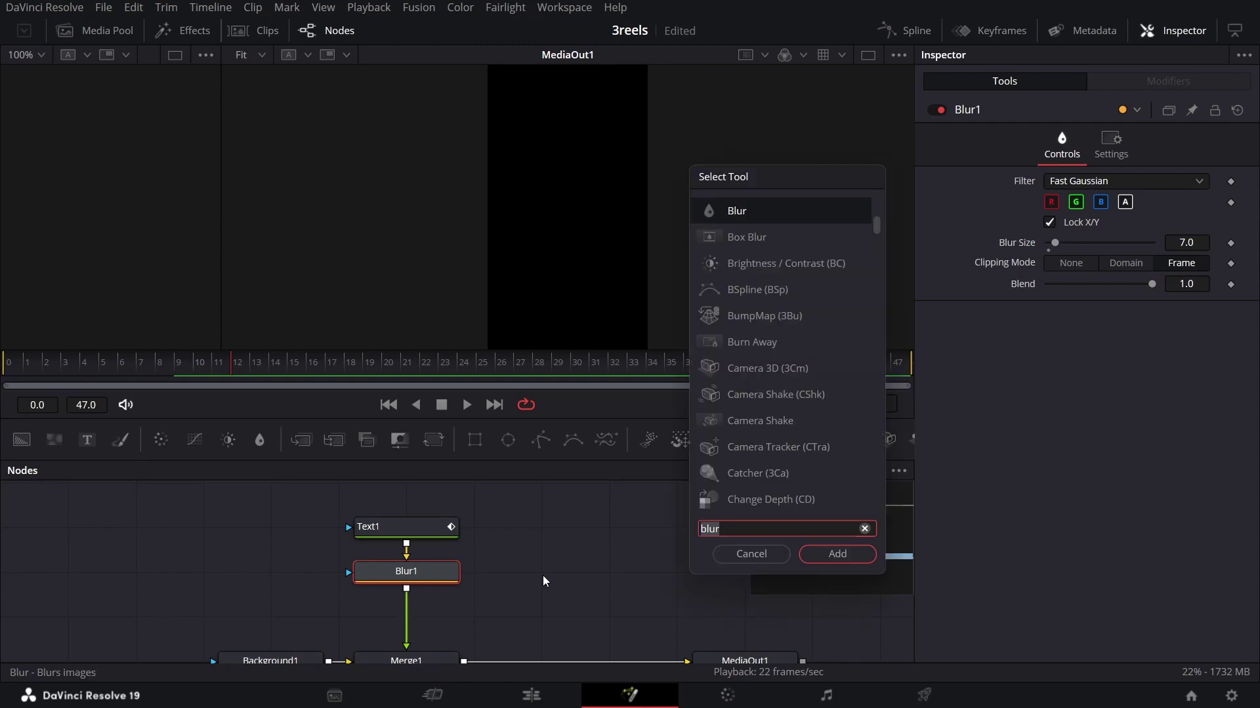
key(BackSpace)
key(BackSpace)
key(BackSpace)
key(BackSpace)
text(radial)
key(Return)
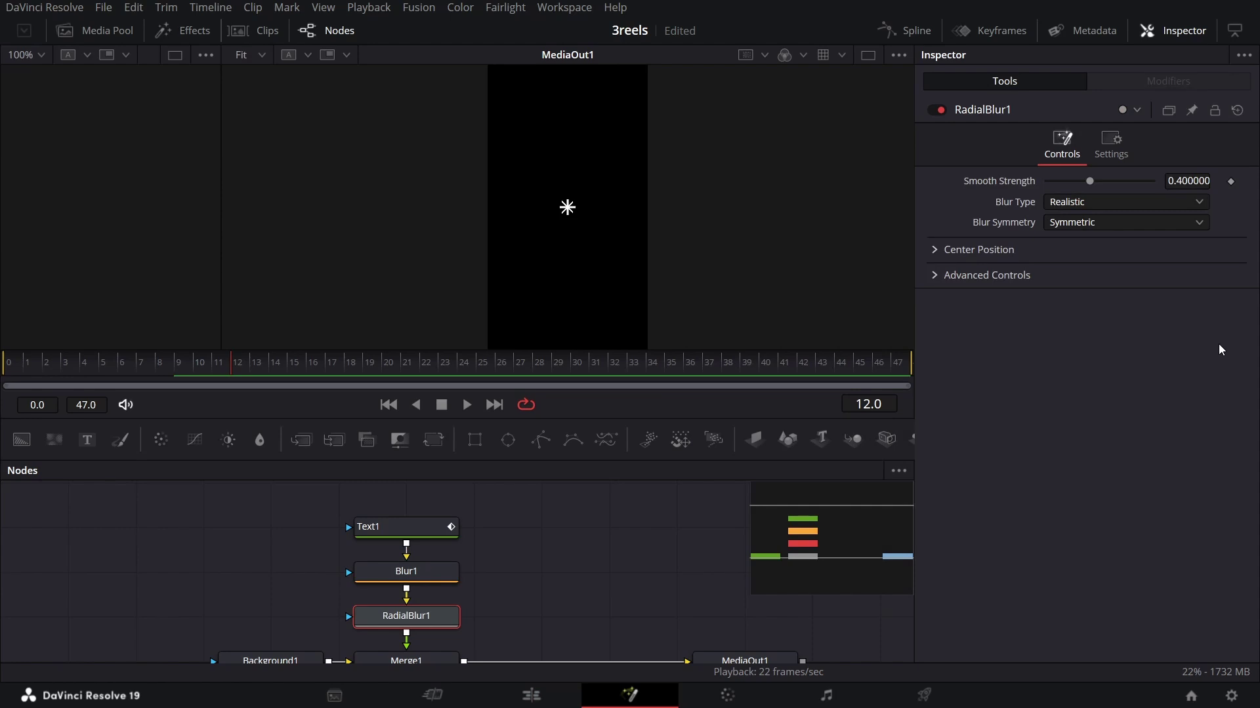
click(1186, 180)
text(0.45)
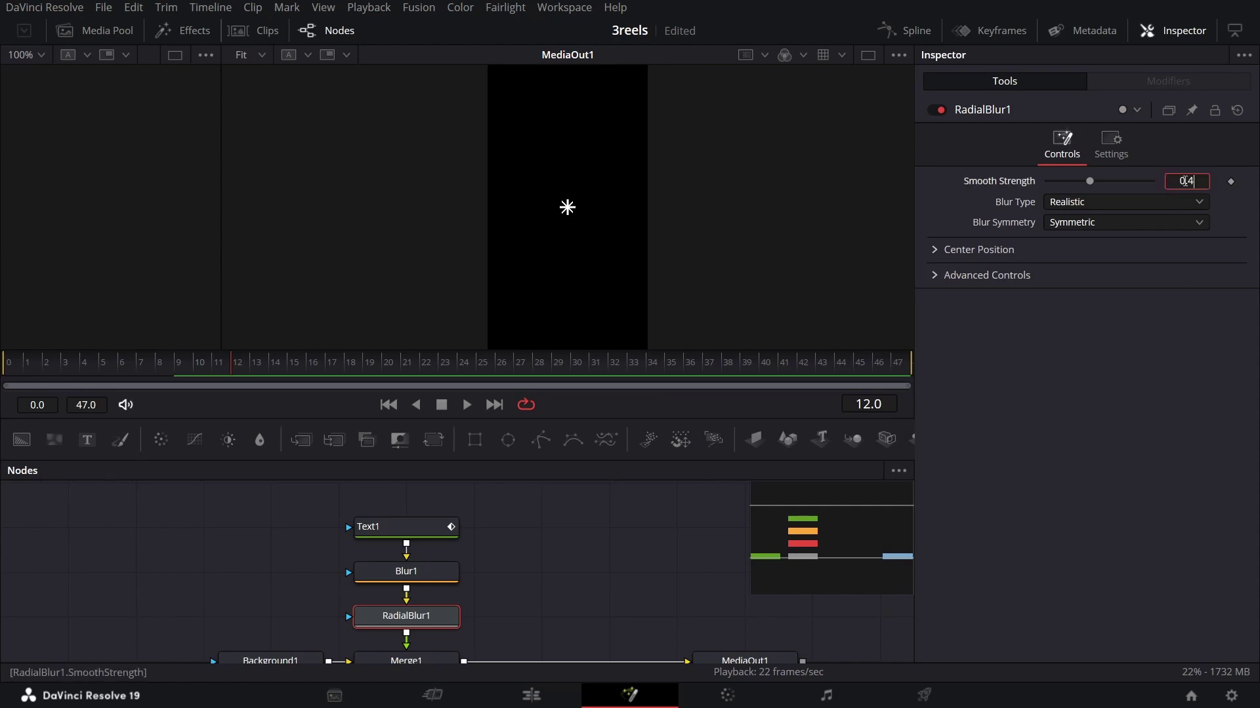
key(Return)
drag(112, 371, 97, 380)
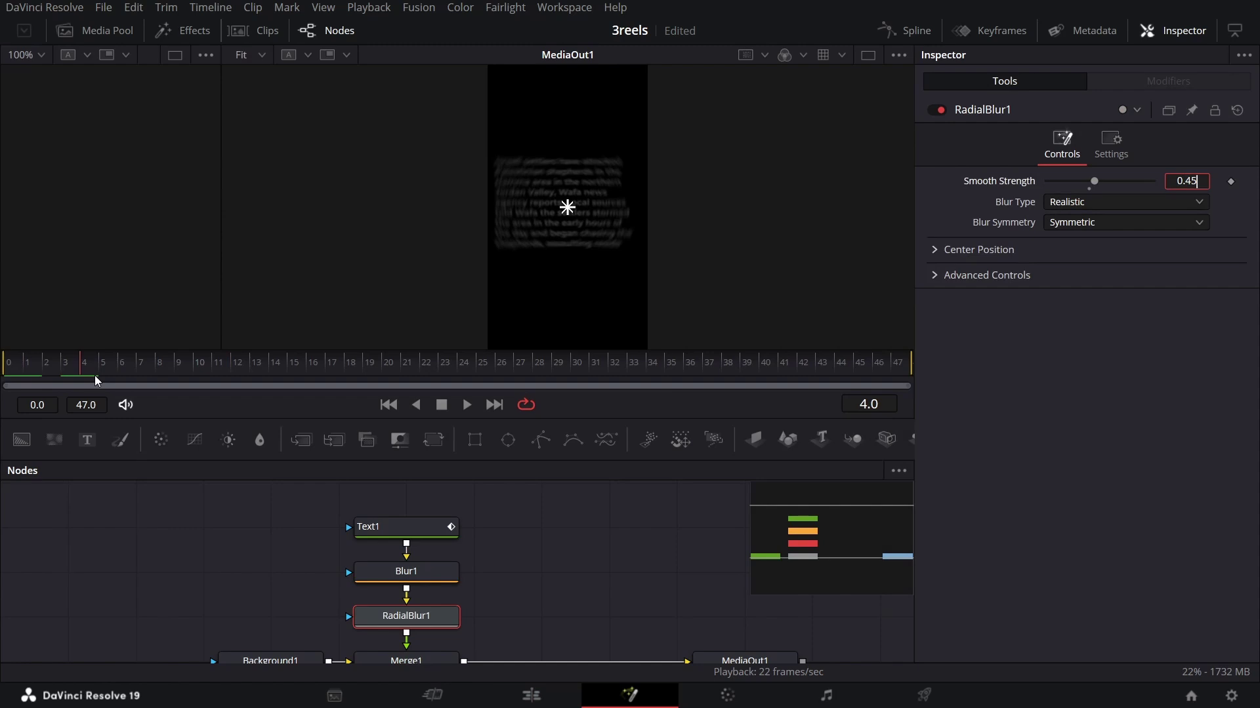
drag(301, 440, 377, 621)
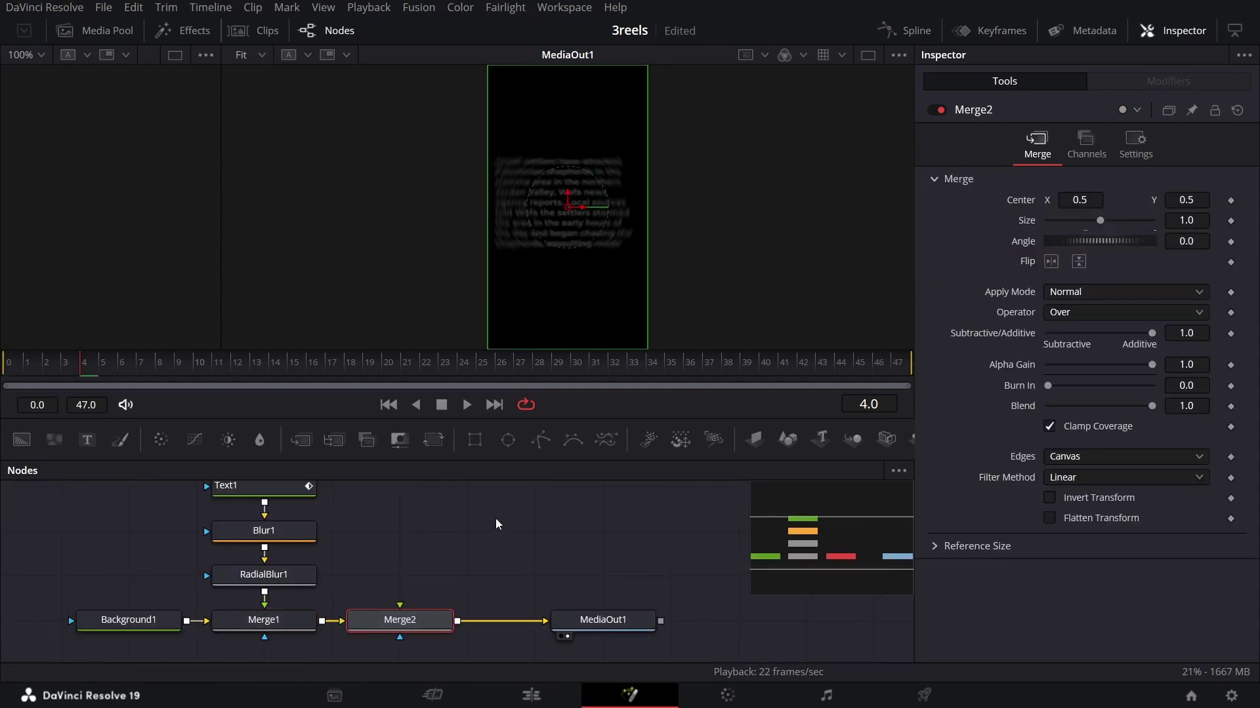
Step: Add MultiPoly1 and a #242424 Background2 into Merge2, masking Background2 with MultiPoly1
click(605, 445)
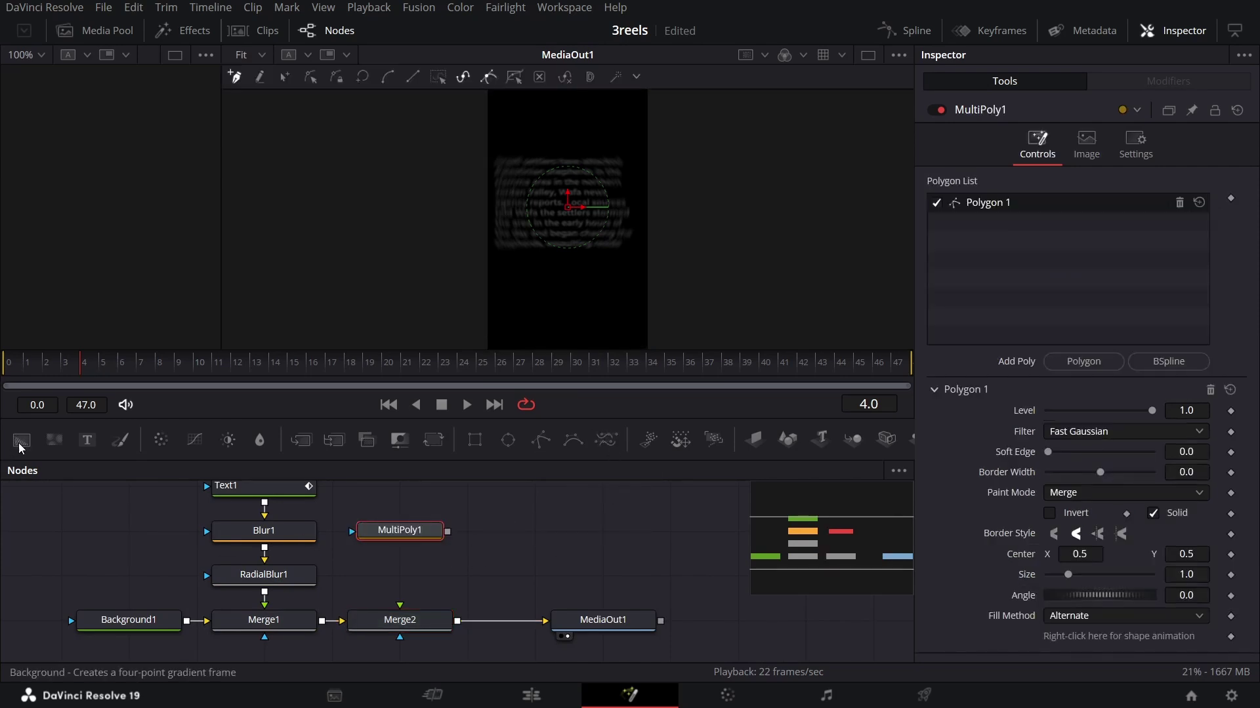
drag(18, 443, 420, 582)
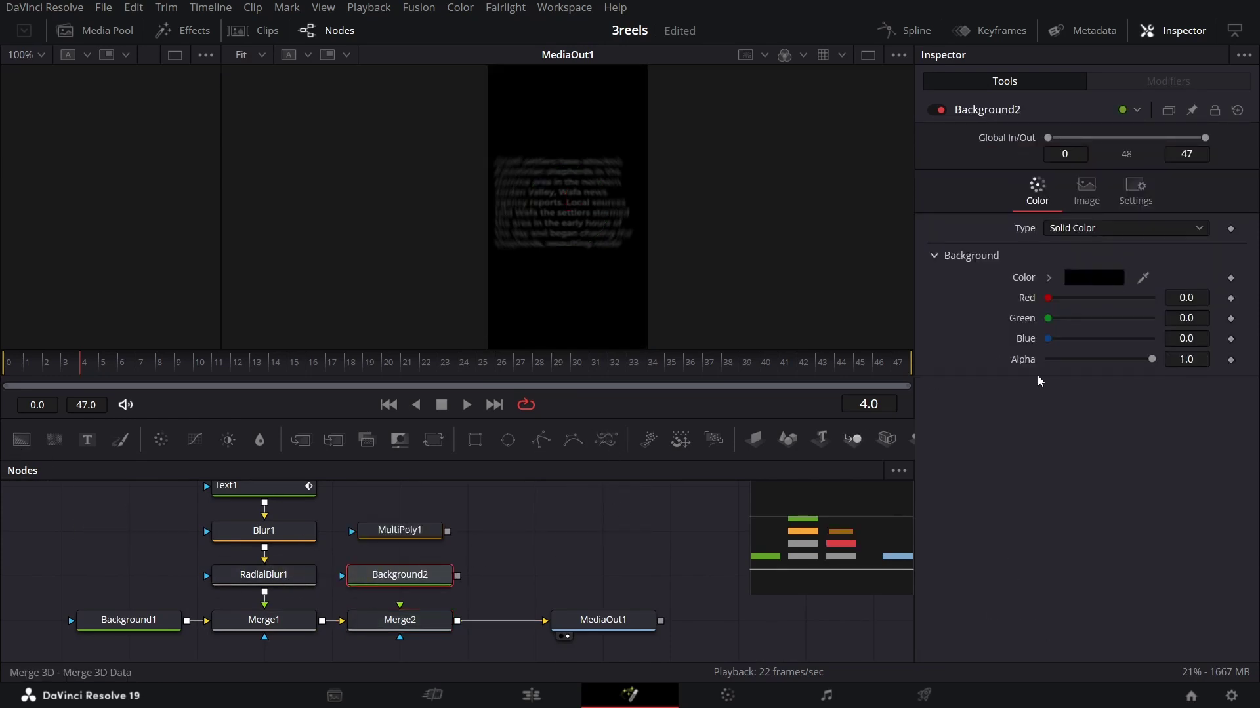
click(1090, 280)
triple_click(760, 472)
text(#242424)
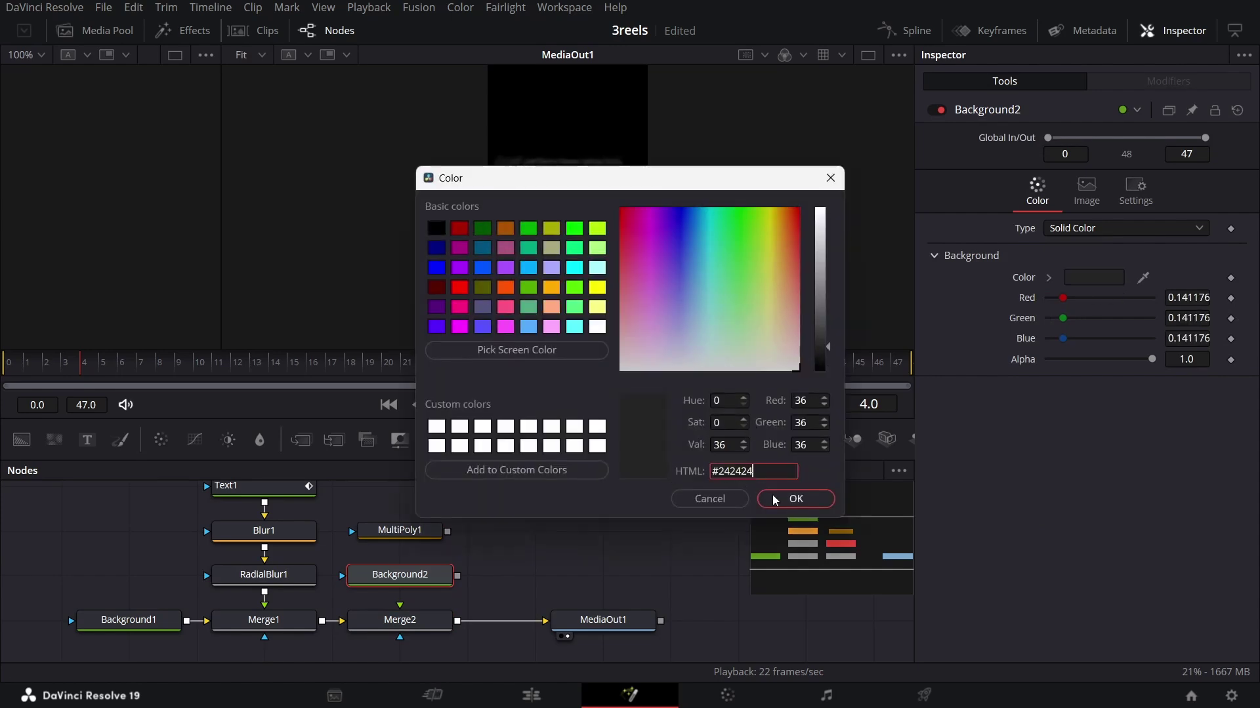
click(790, 499)
drag(448, 531, 420, 576)
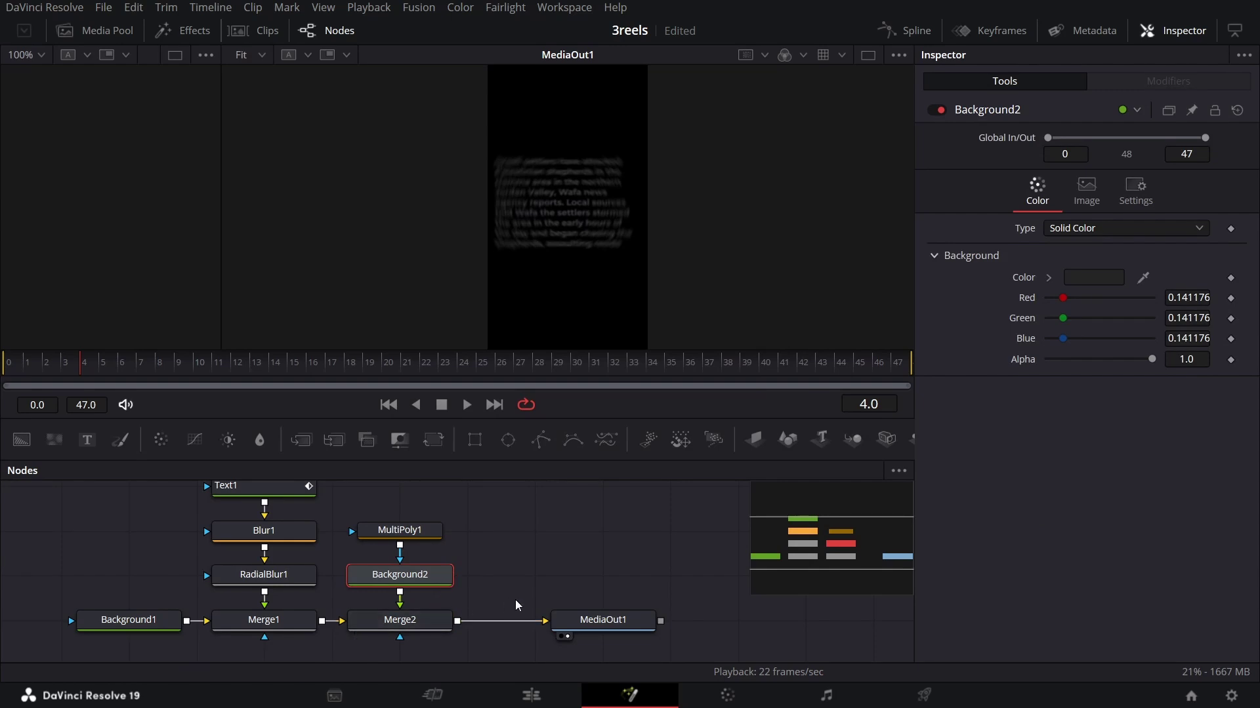
Step: Draw a curved Bezier shape in MultiPoly1 arching around the frame and close it at its start point
click(420, 543)
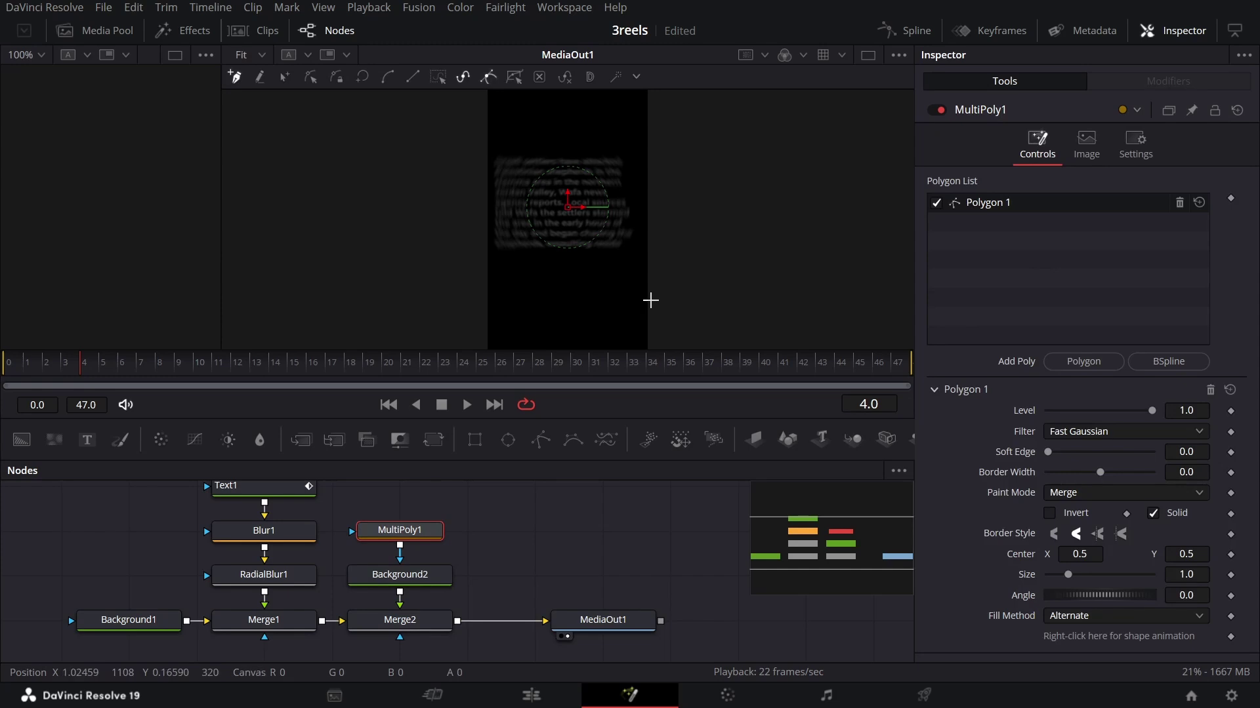
scroll(593, 276, down, 2)
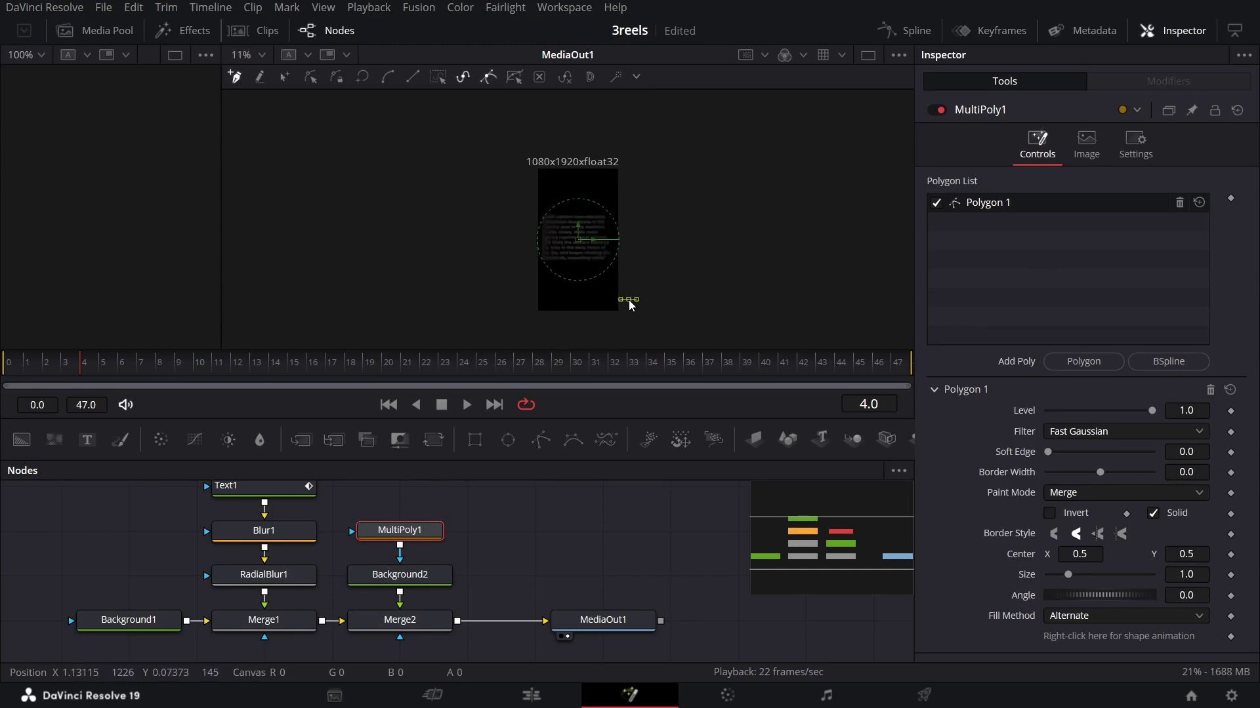
drag(630, 201, 646, 155)
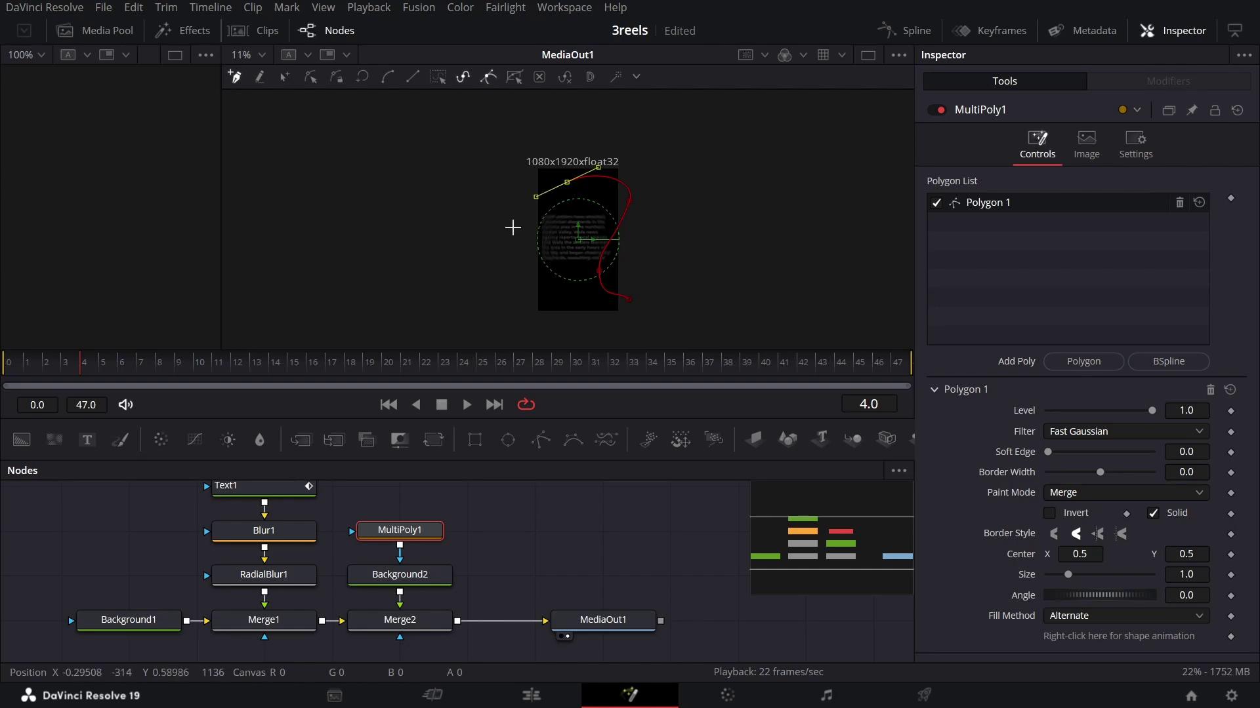
drag(514, 229, 509, 268)
drag(549, 308, 576, 348)
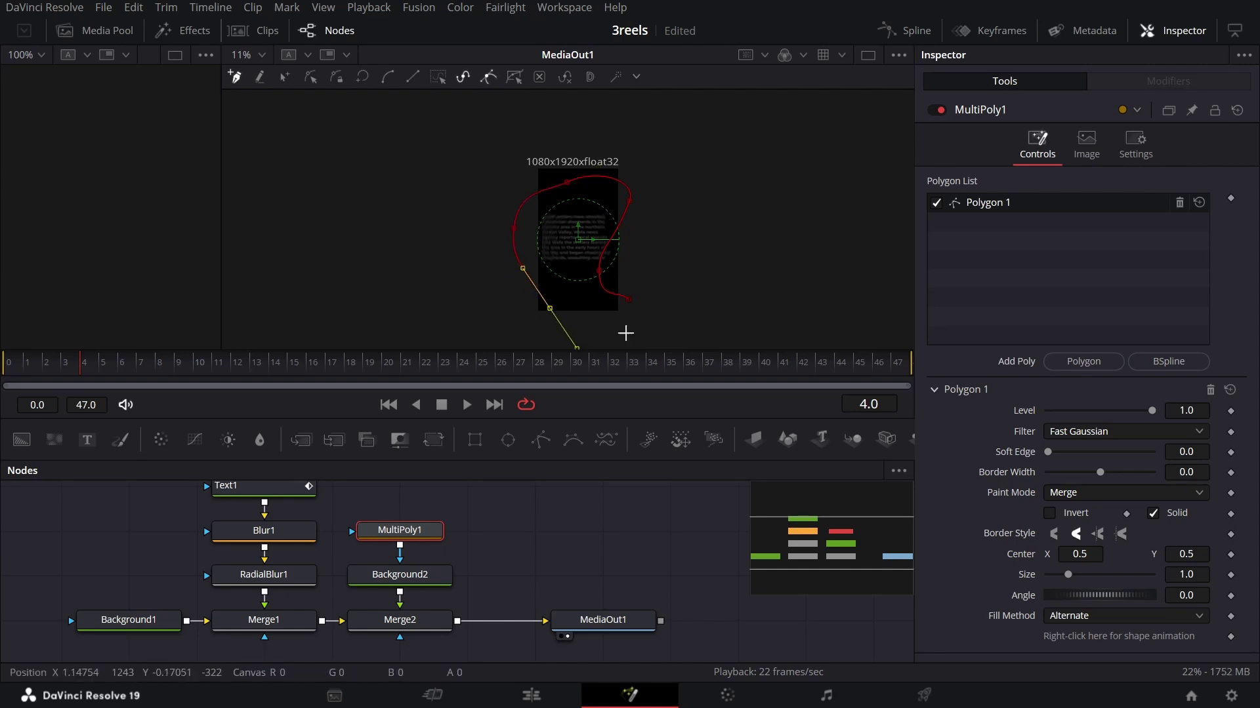
click(619, 295)
click(618, 331)
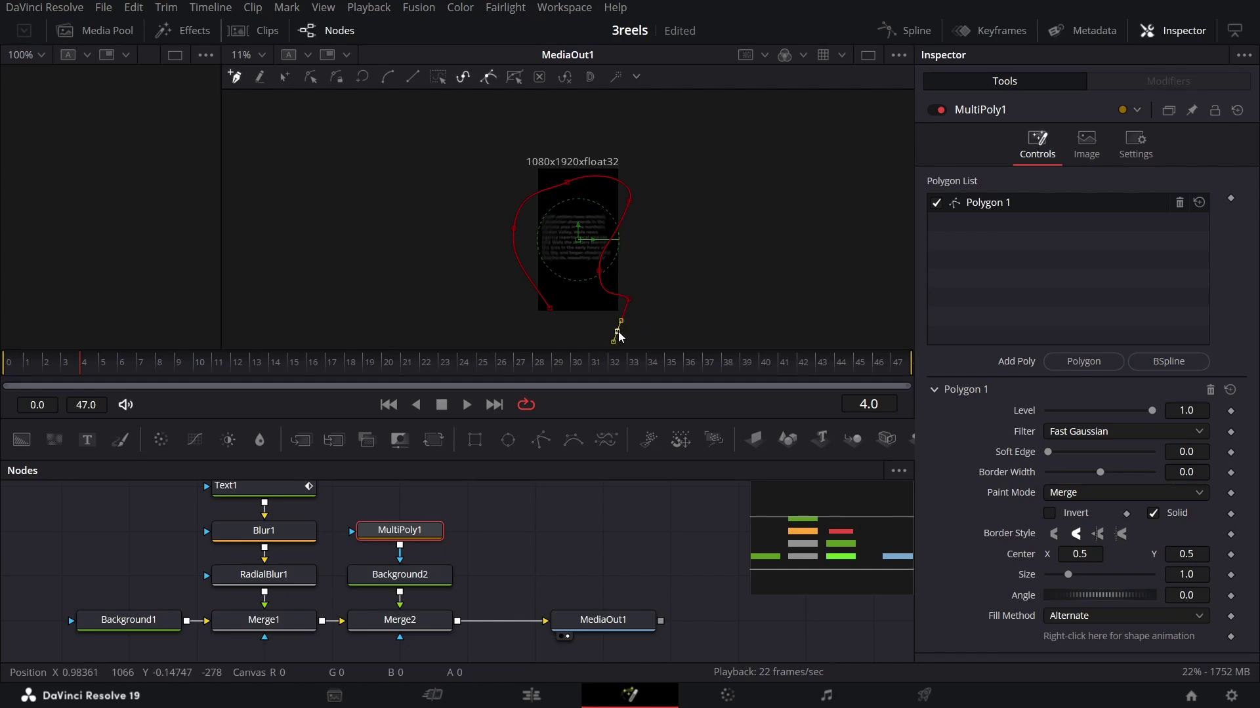
click(543, 315)
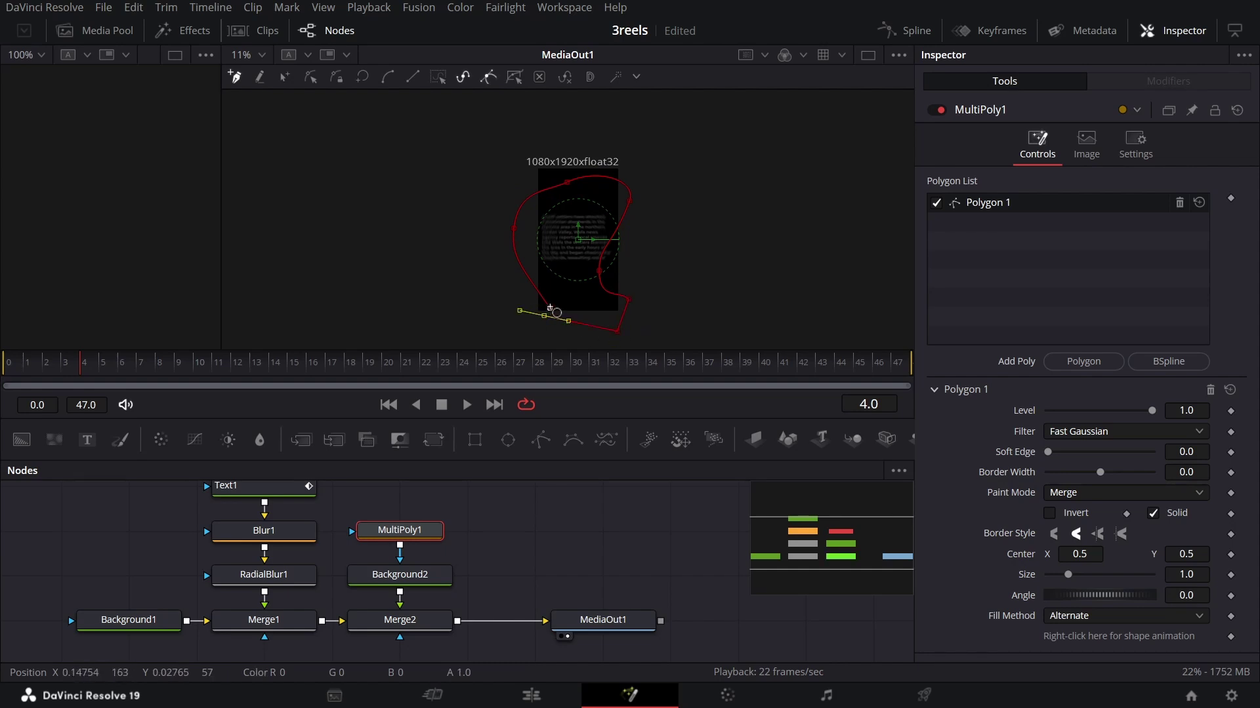
click(550, 308)
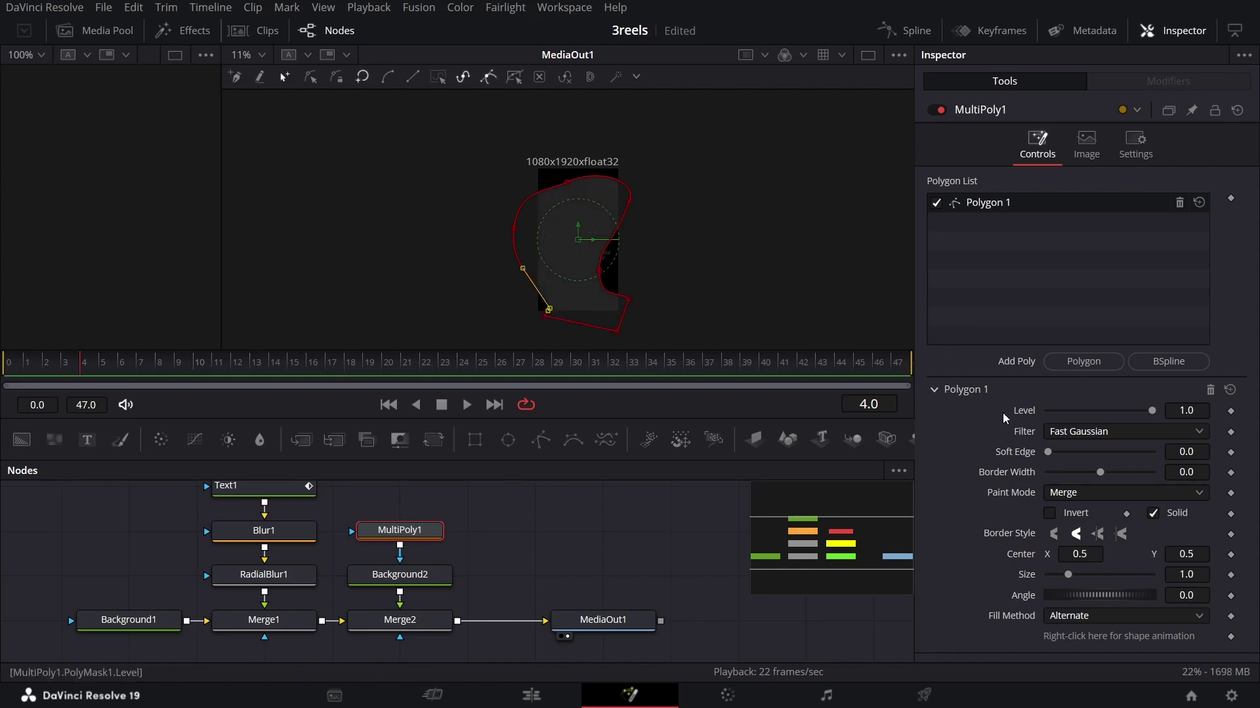
Step: Turn off Solid and set Border Width to 0.01 for a thin grey outline
click(1171, 514)
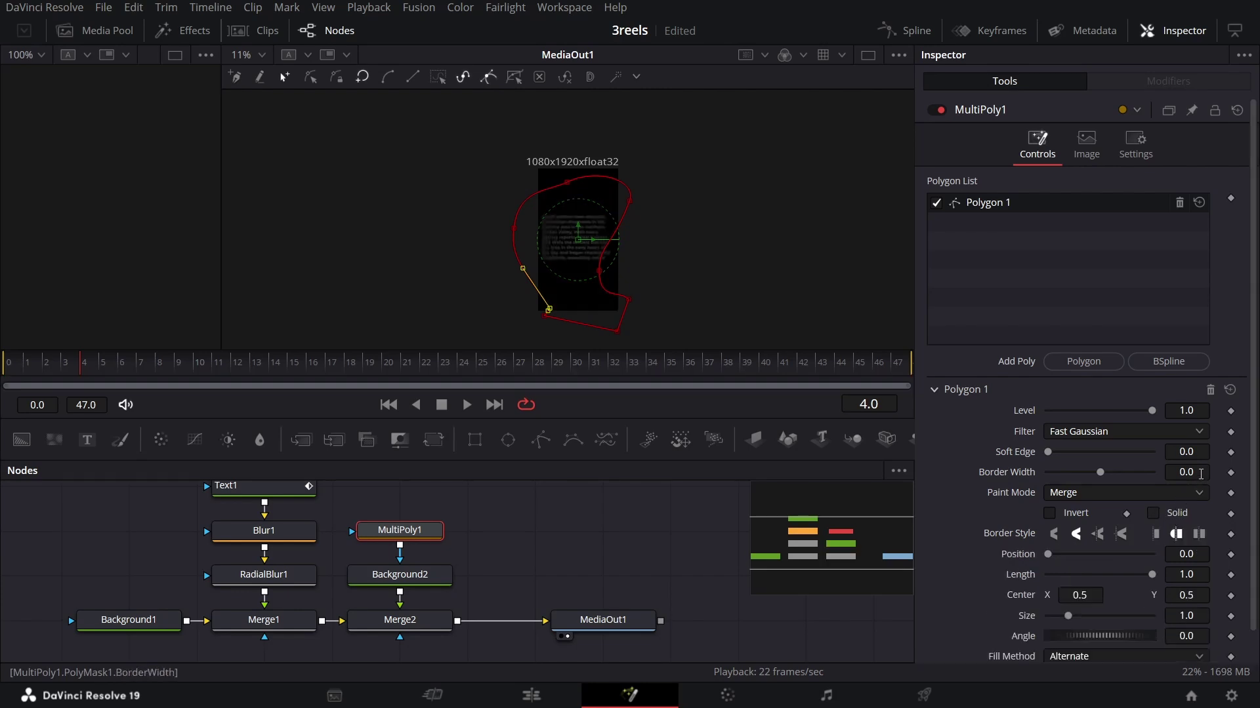
click(1202, 473)
key(Tab)
click(609, 534)
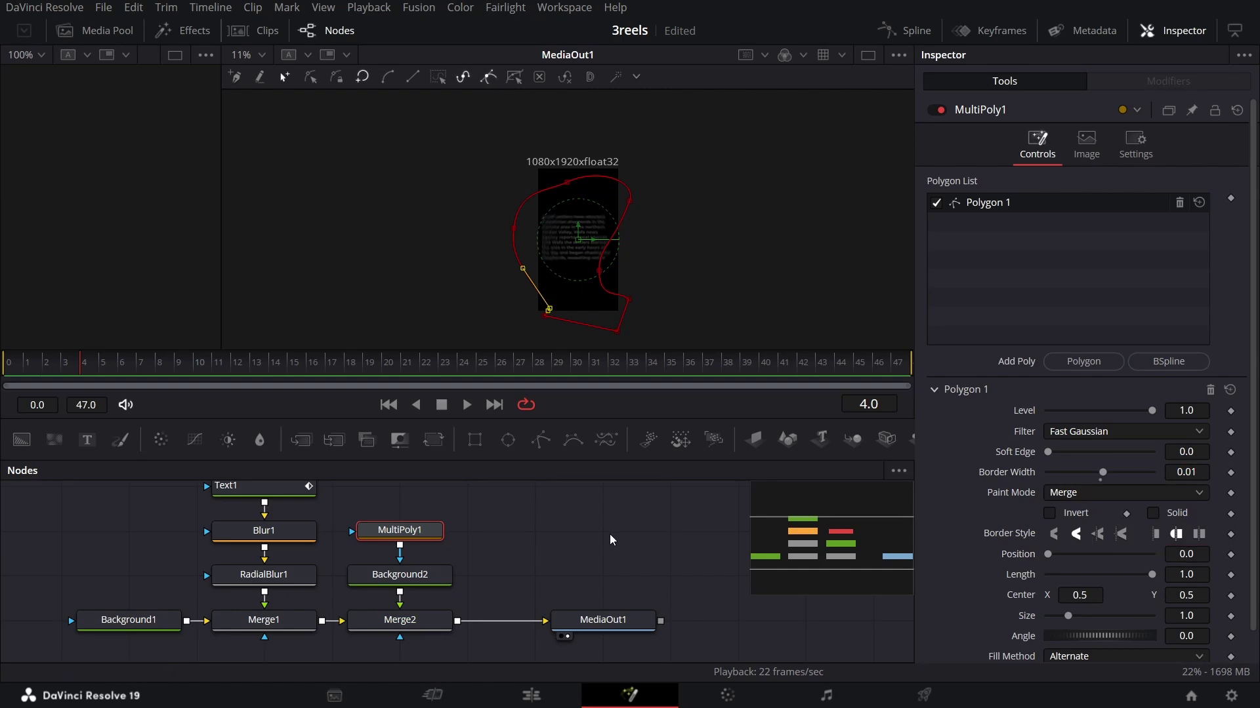
scroll(592, 265, up, 4)
Step: Drag the top point's Bezier handle so Polygon 1's curve sweeps across the top-left corner
scroll(648, 275, down, 2)
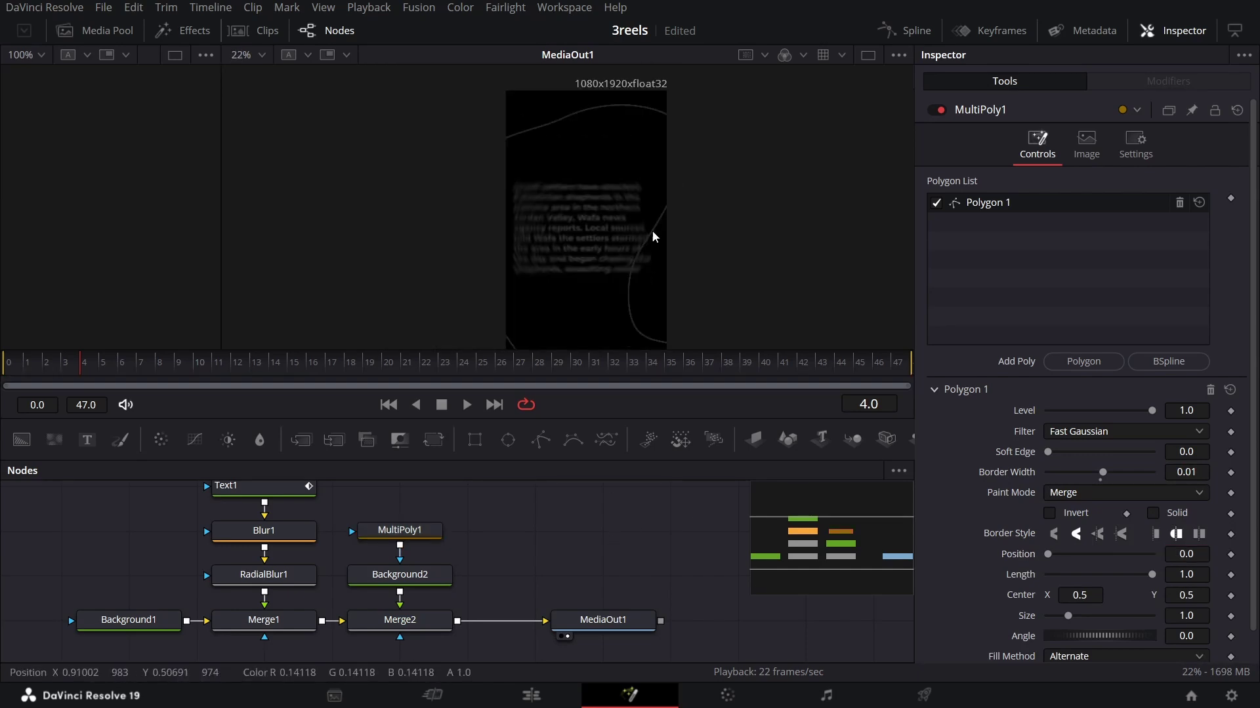
drag(660, 223, 596, 153)
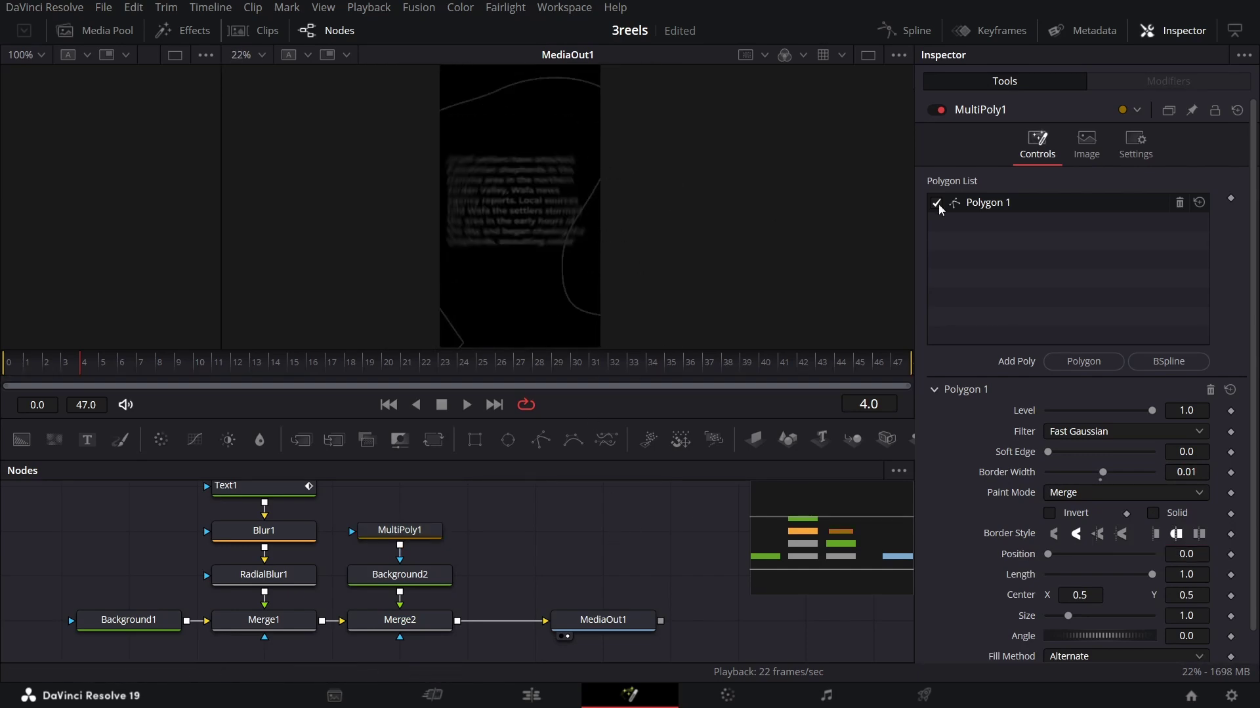
scroll(525, 225, down, 2)
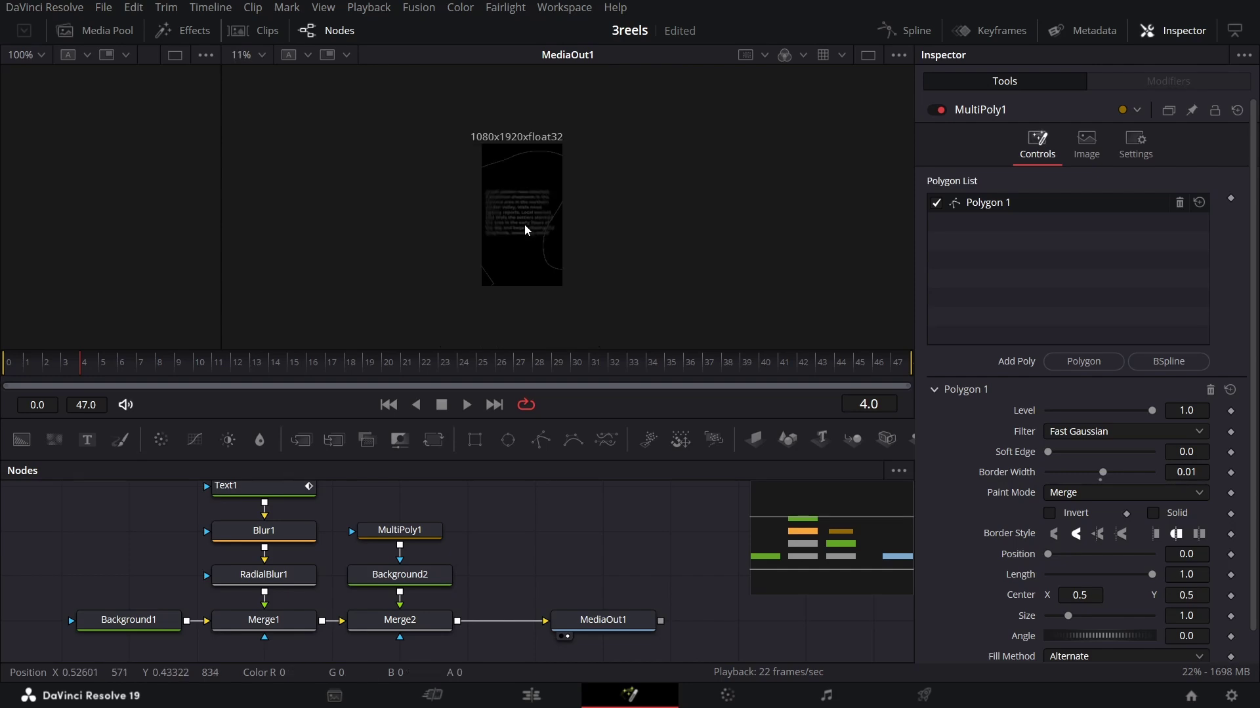
click(425, 535)
scroll(511, 170, up, 1)
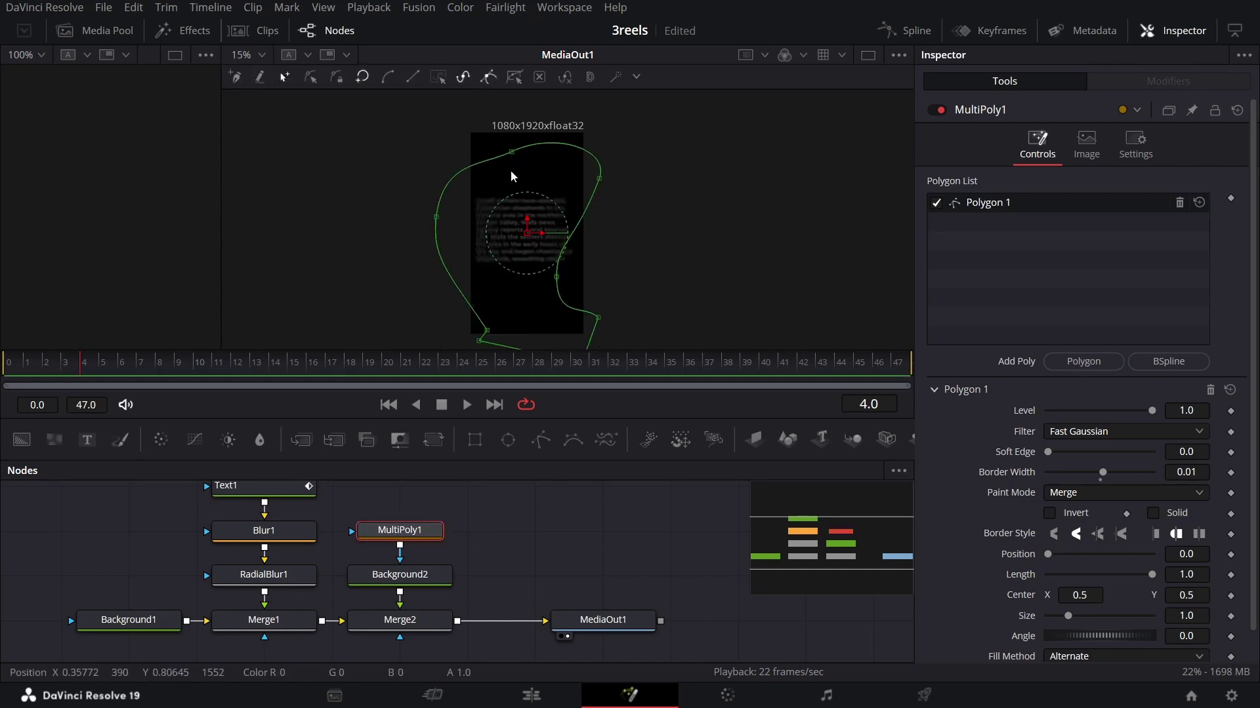
click(511, 153)
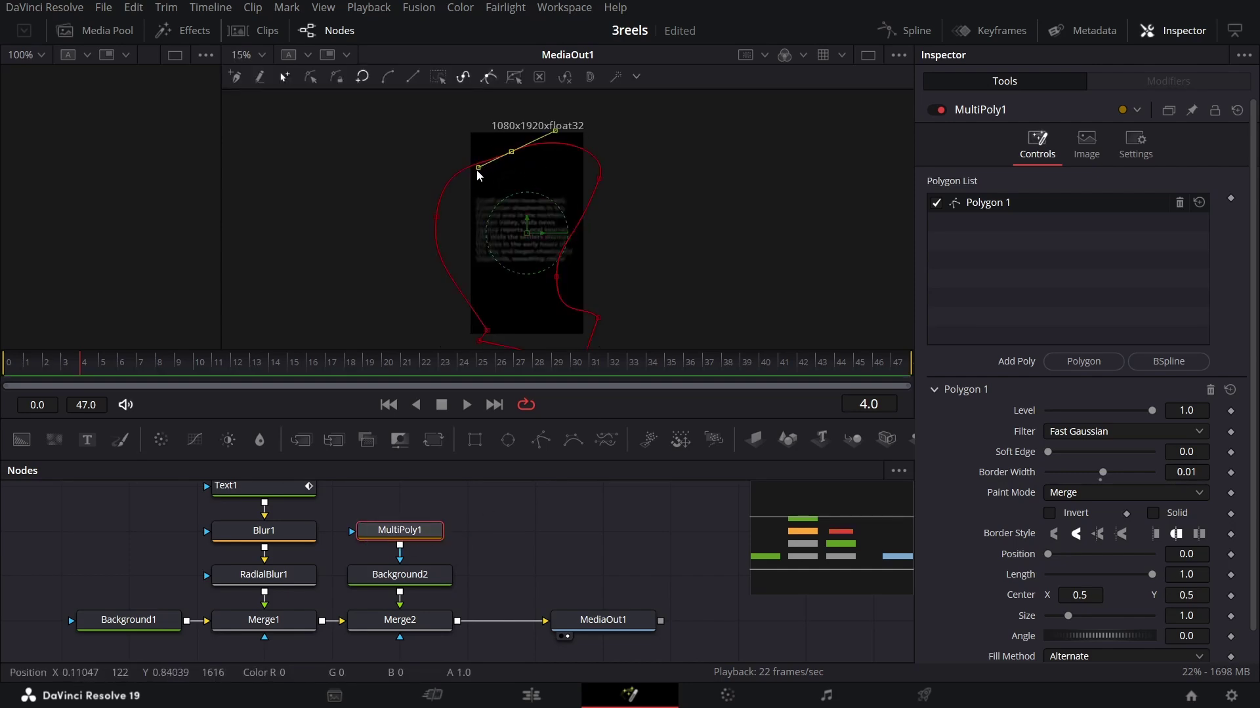
drag(477, 170, 450, 218)
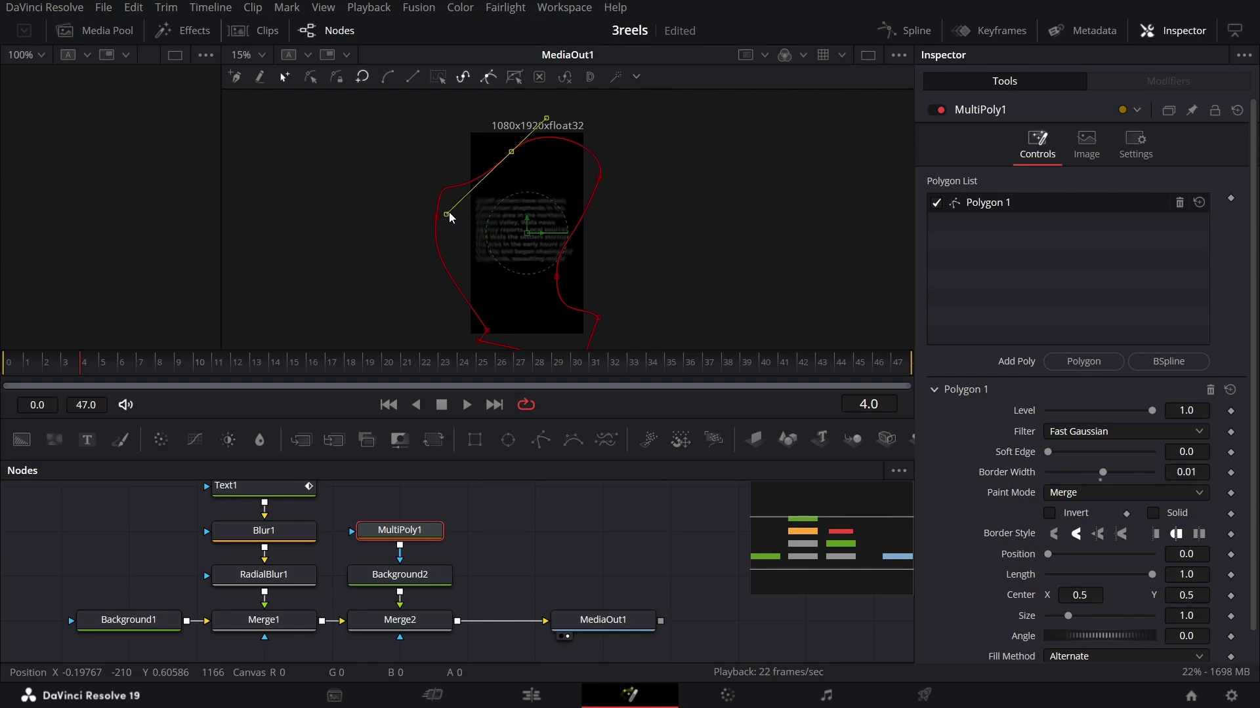
click(642, 520)
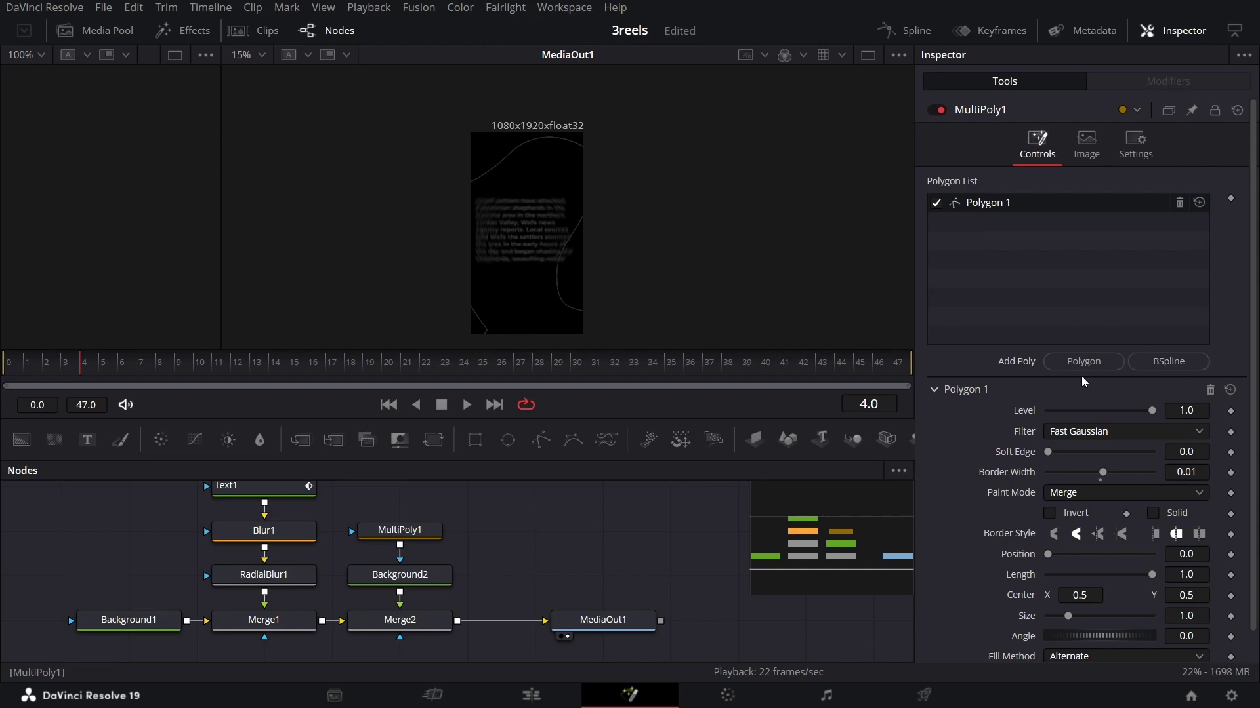
Step: Add Polygon 2 to MultiPoly1 and draw a closed curved Bezier shape
click(1068, 365)
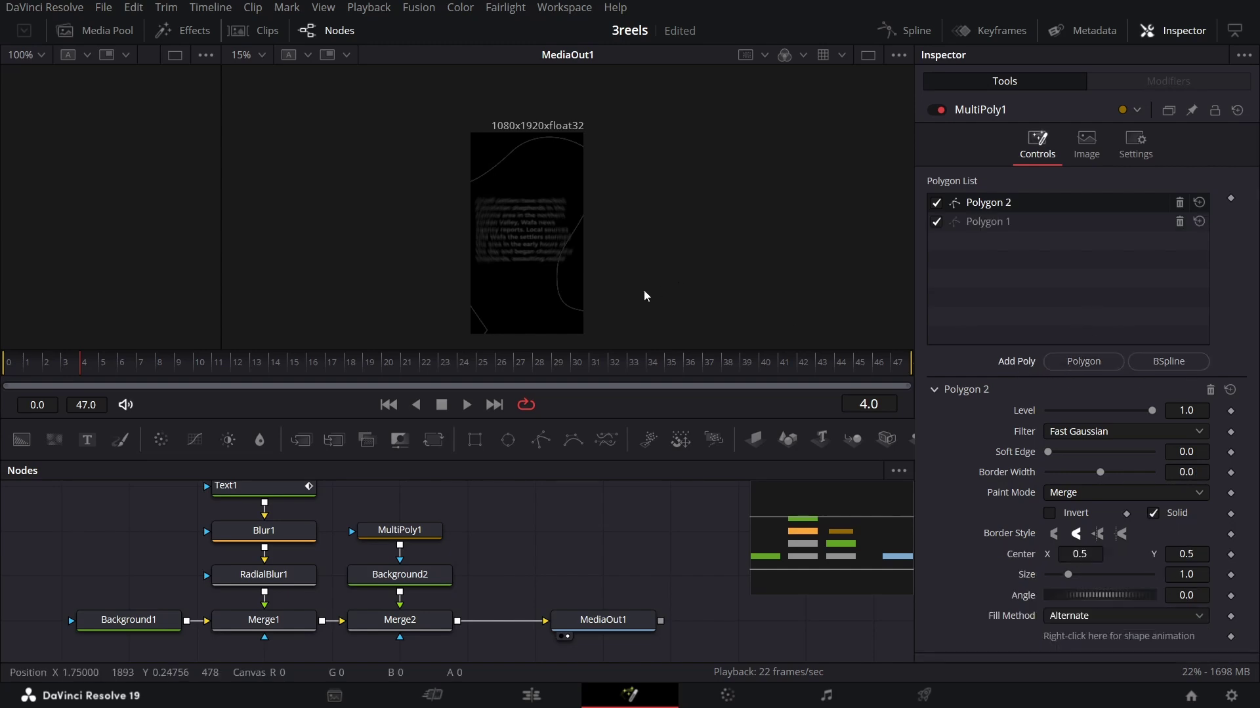
click(427, 536)
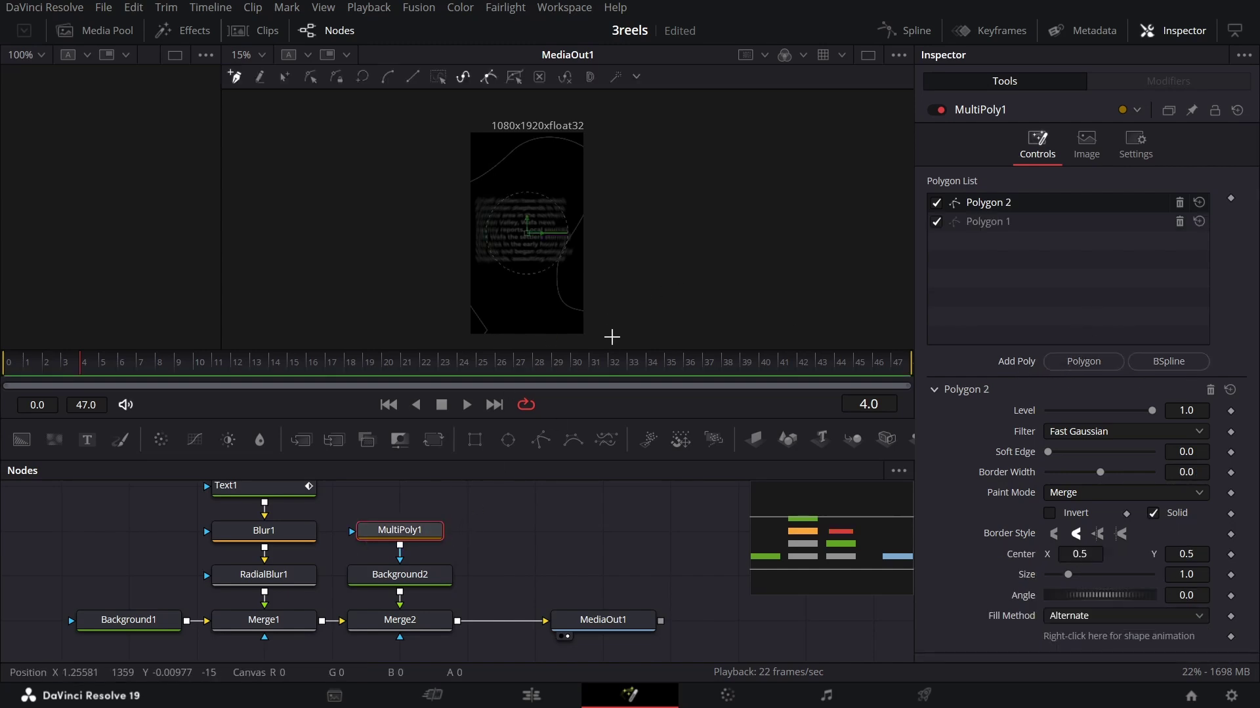
drag(597, 255, 567, 121)
scroll(587, 190, up, 2)
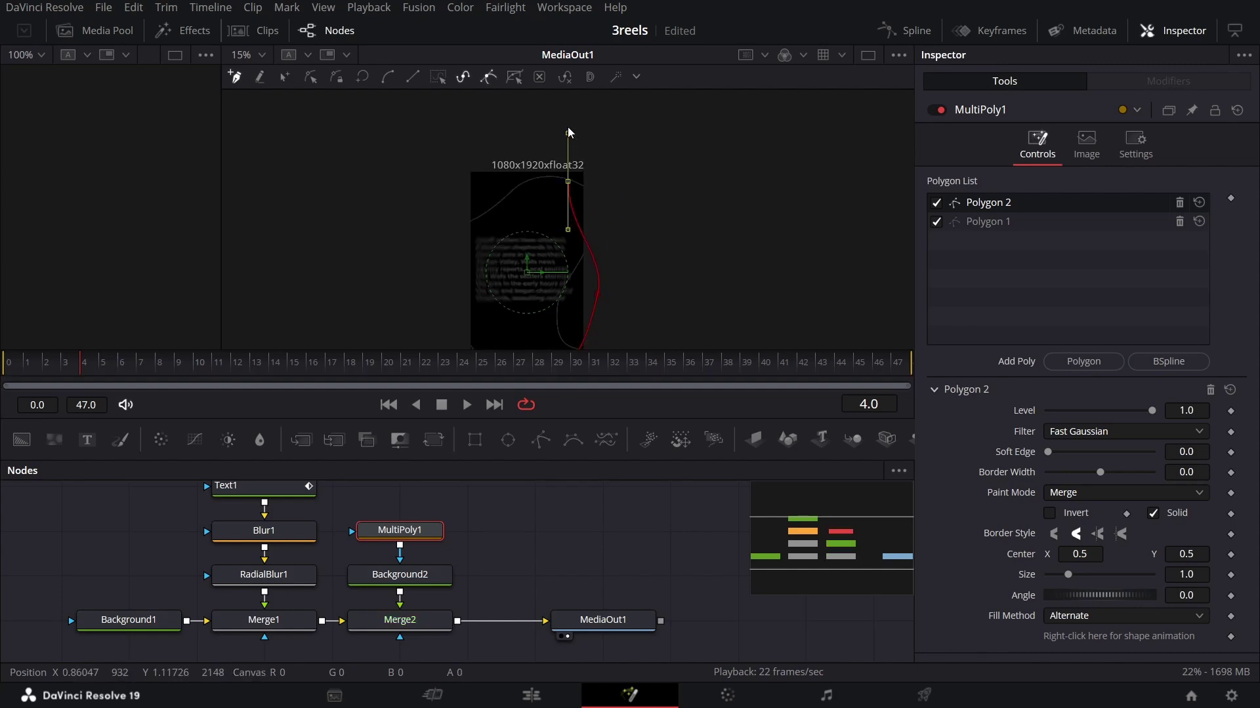
drag(461, 220, 402, 315)
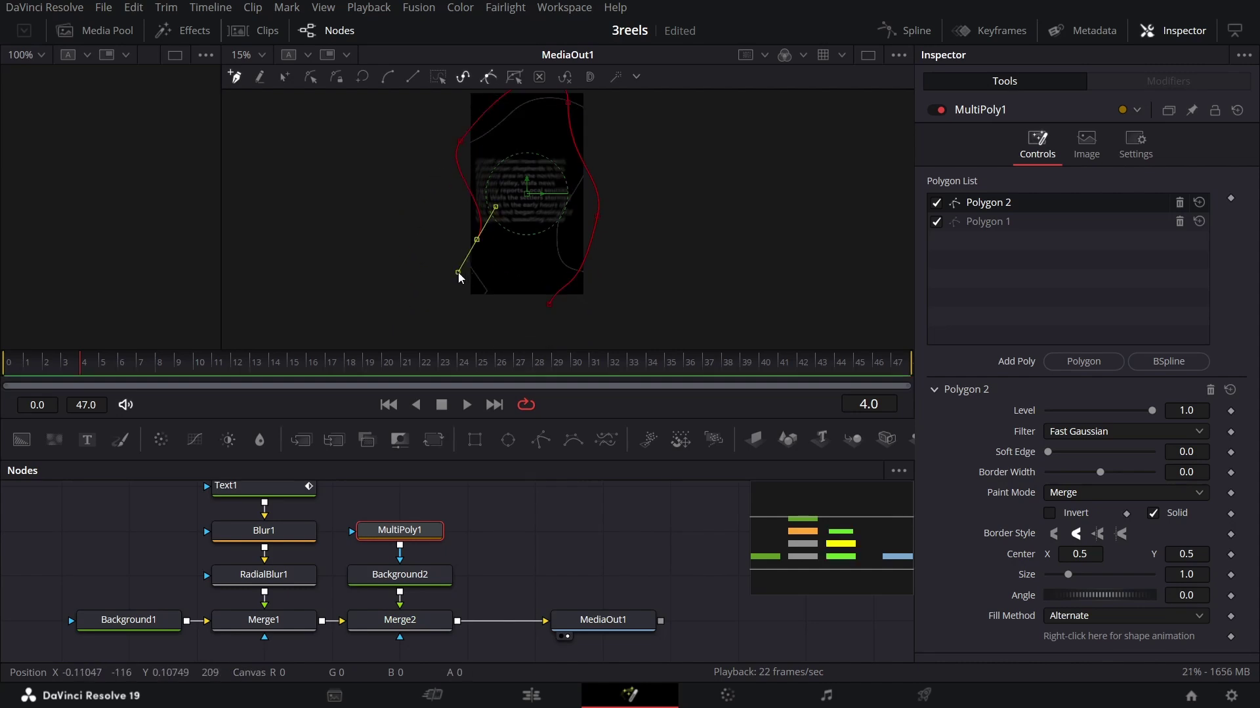
scroll(458, 273, down, 2)
drag(549, 305, 534, 325)
Step: Make Polygon 2 an outline with Solid off and Border Width 0.01, then add Polygon 3
click(1153, 513)
click(1203, 473)
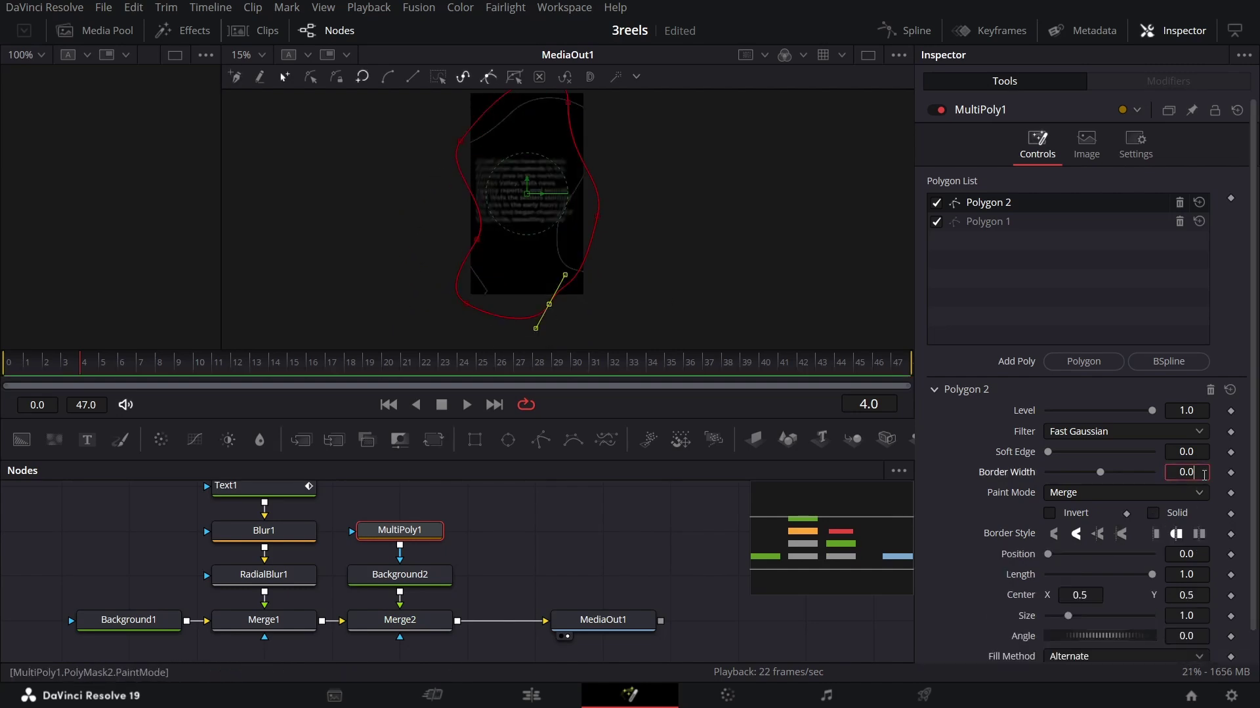
text(1)
key(Tab)
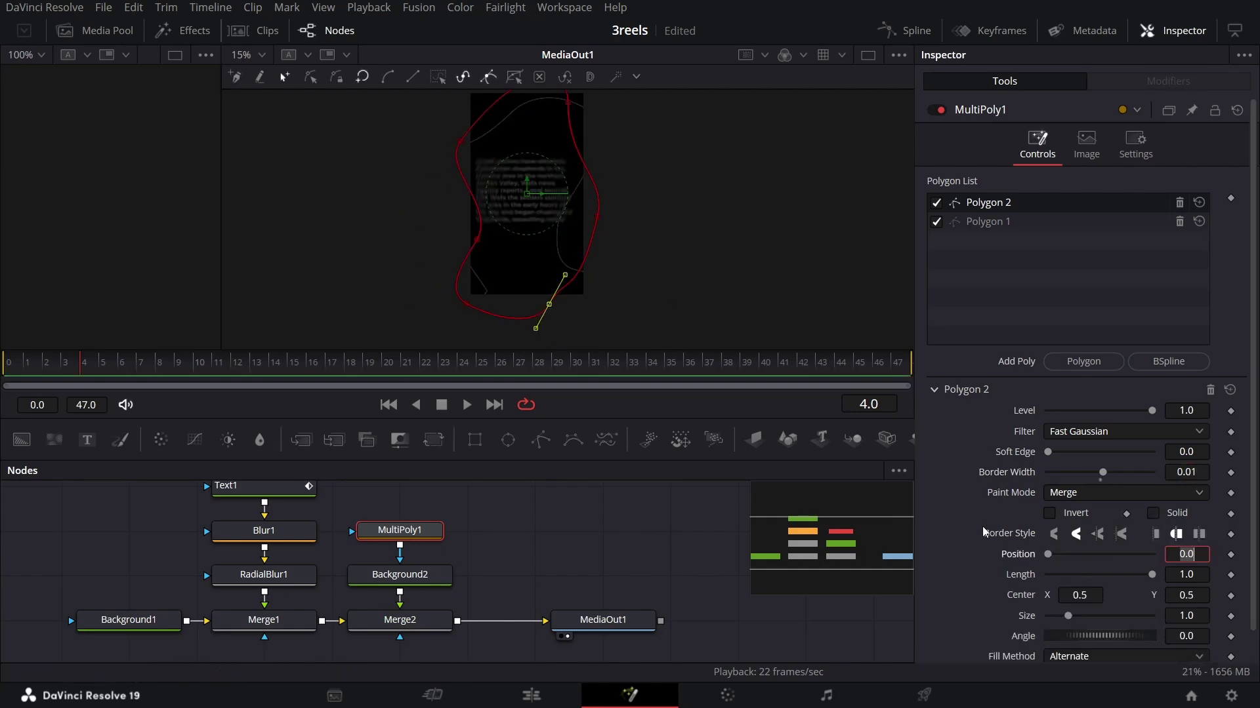
click(963, 553)
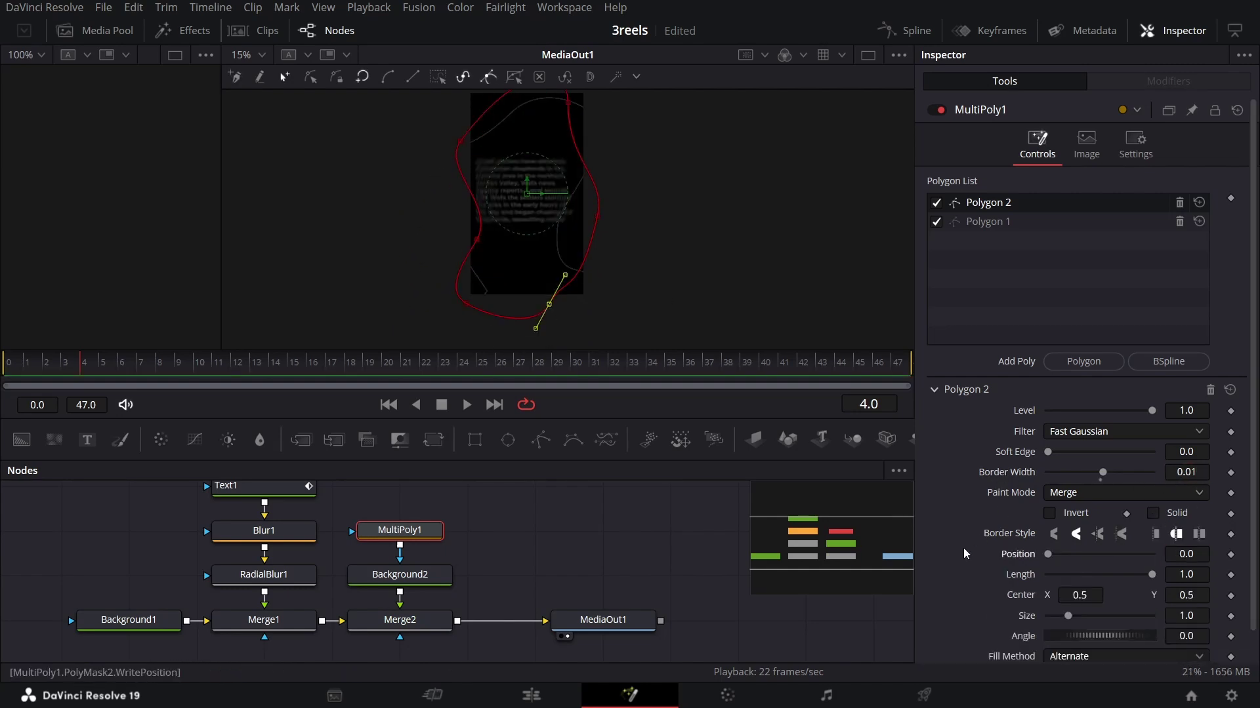
click(467, 551)
click(414, 531)
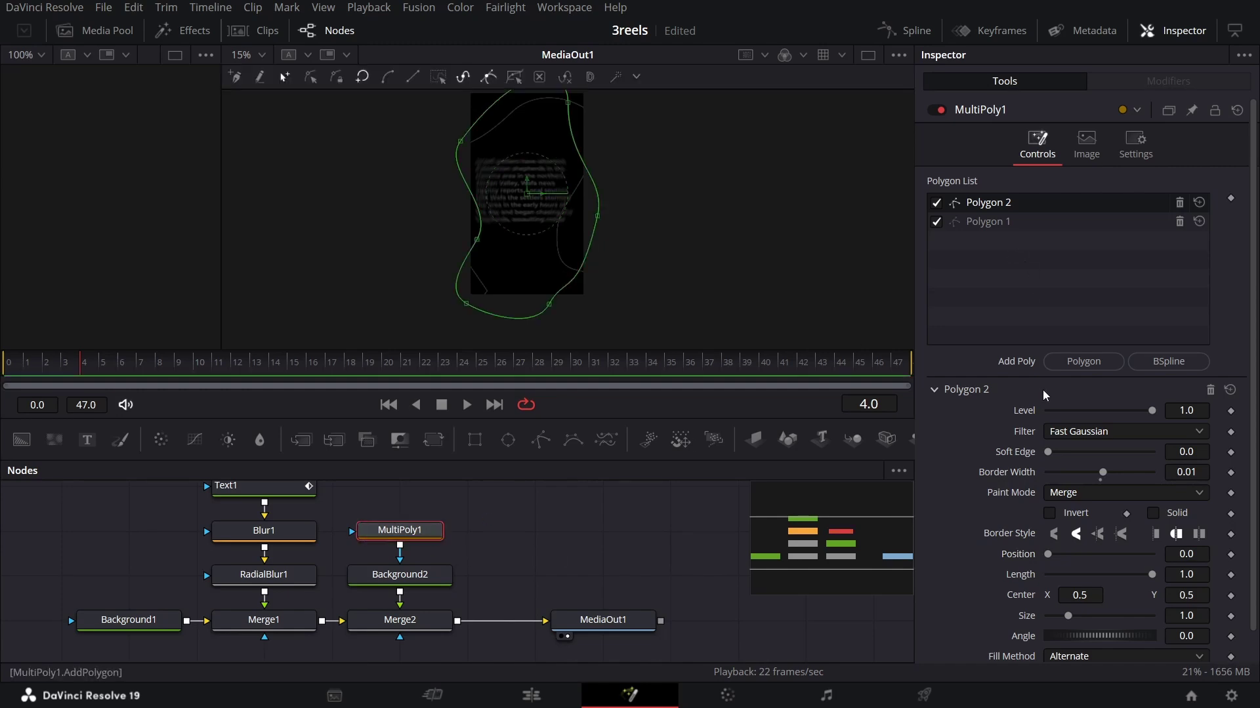
click(1083, 361)
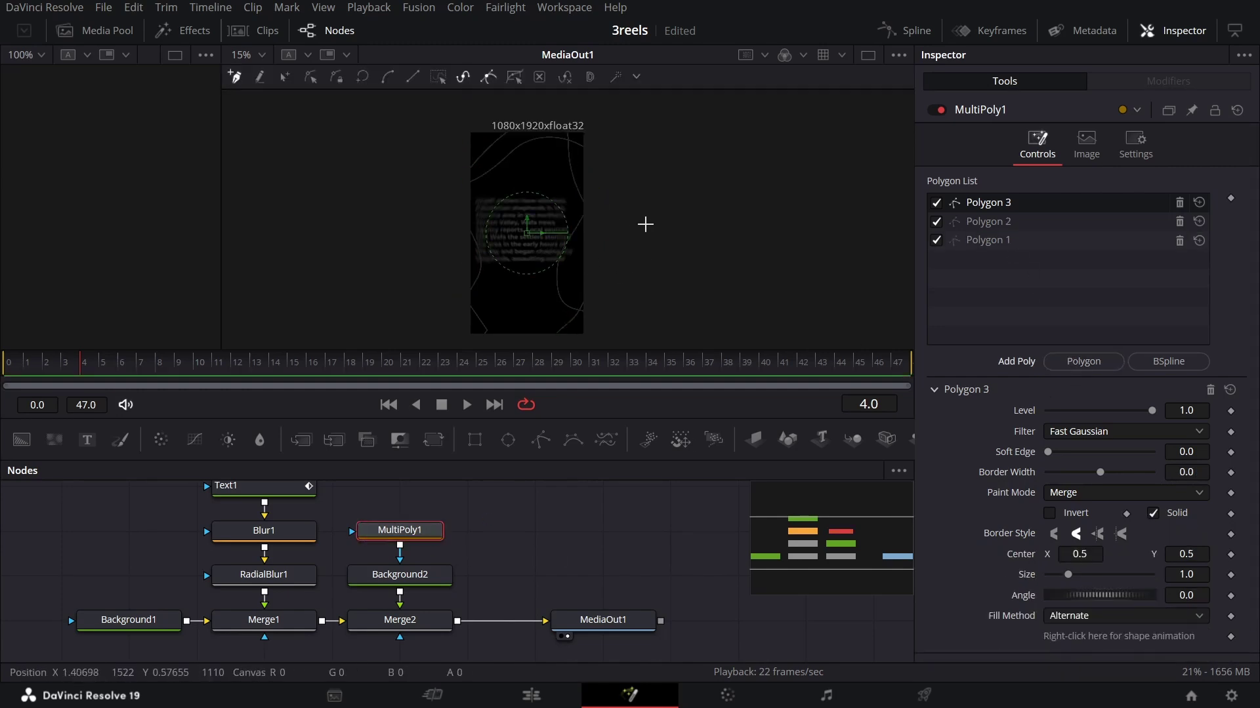
Step: Draw Polygon 3 as a large curved shape spanning the frame's top left, lower left and right
click(659, 241)
drag(493, 125, 503, 80)
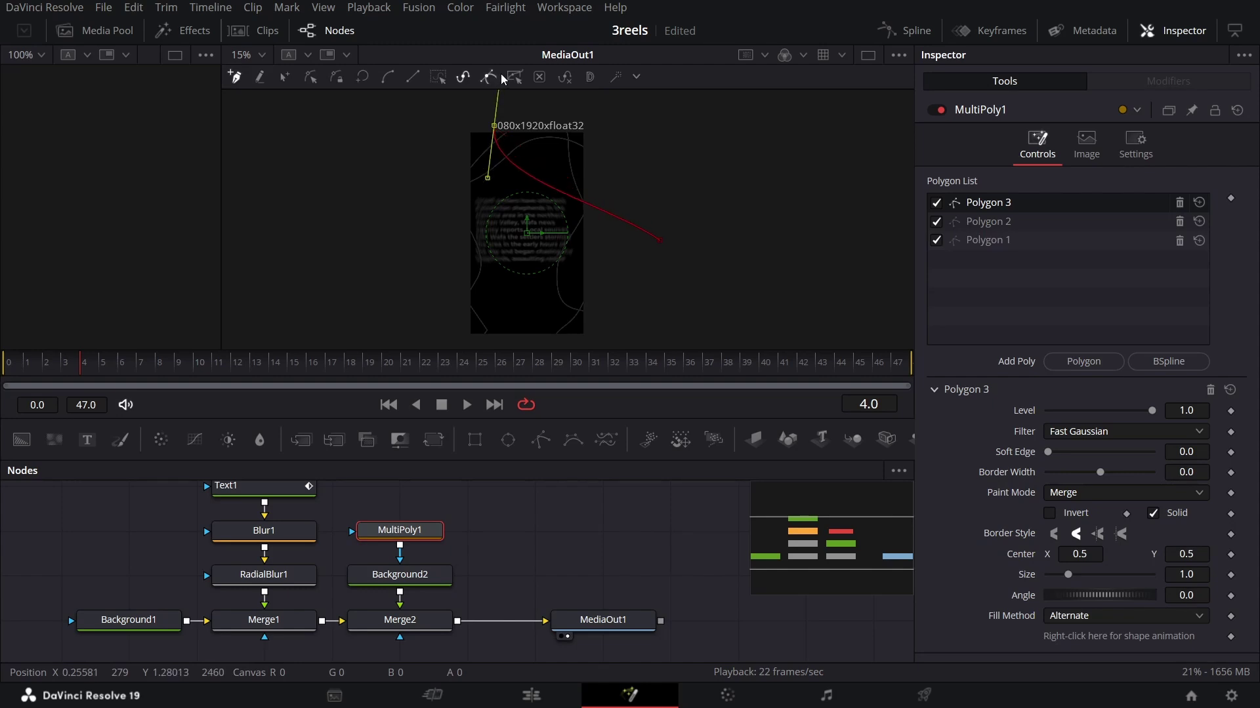
click(385, 243)
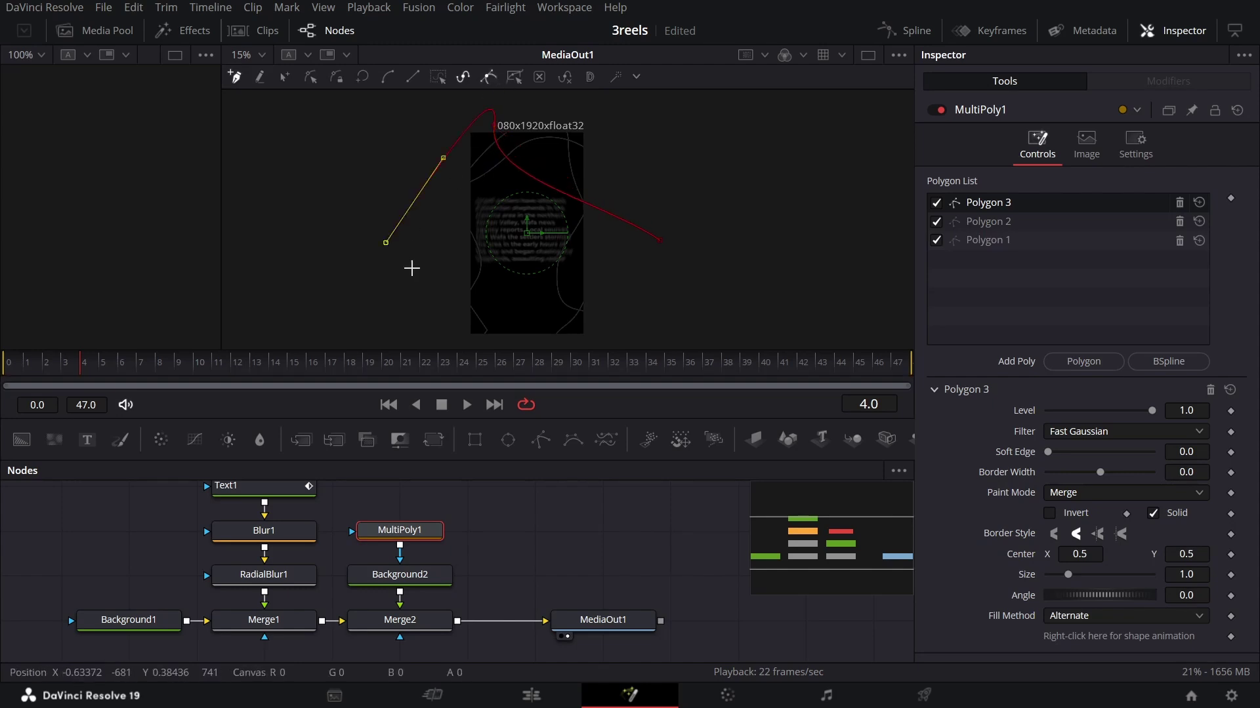
scroll(459, 257, down, 3)
drag(477, 253, 523, 323)
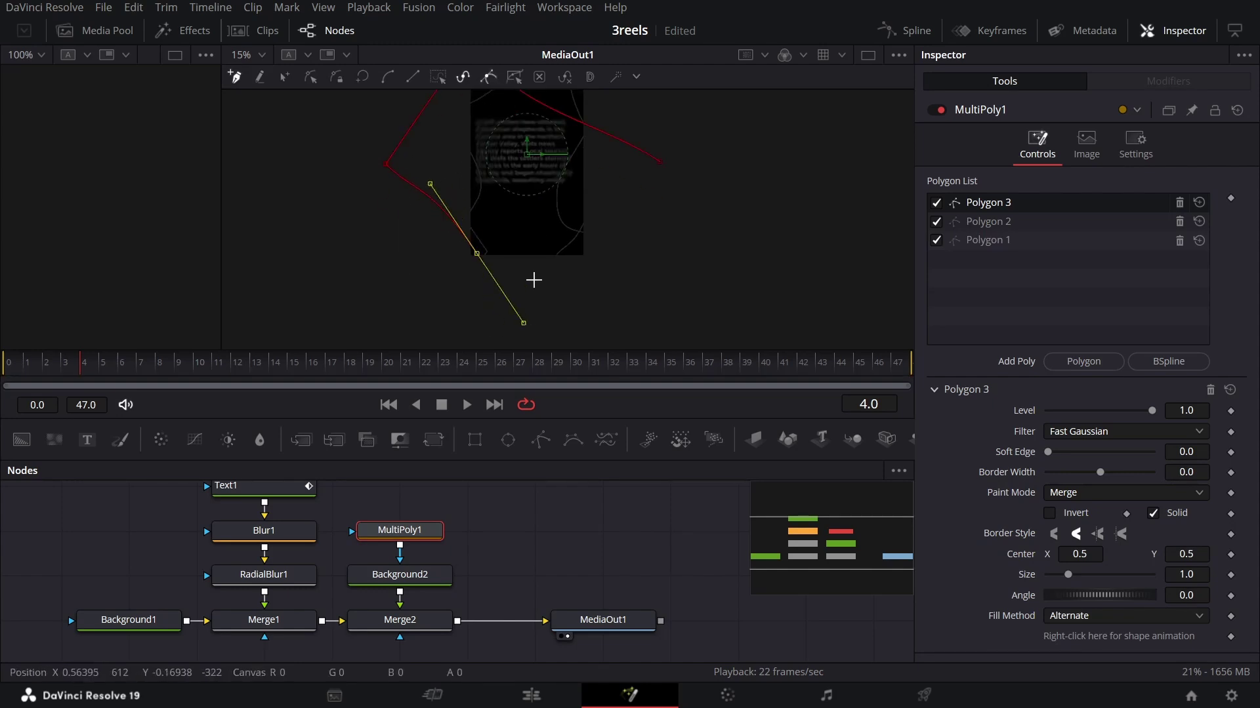
drag(584, 198, 682, 177)
scroll(755, 229, up, 3)
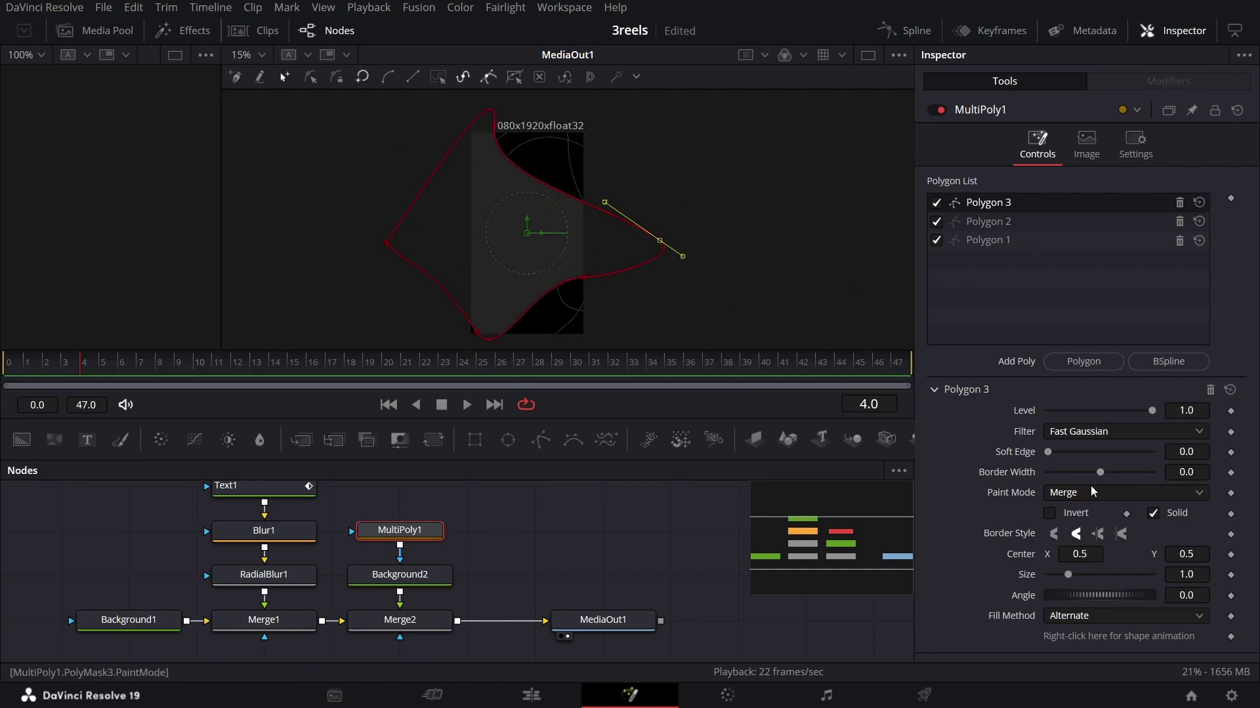
Step: Turn off Solid on Polygon 3 and set its Border Width to 0.01
click(1156, 514)
click(1198, 474)
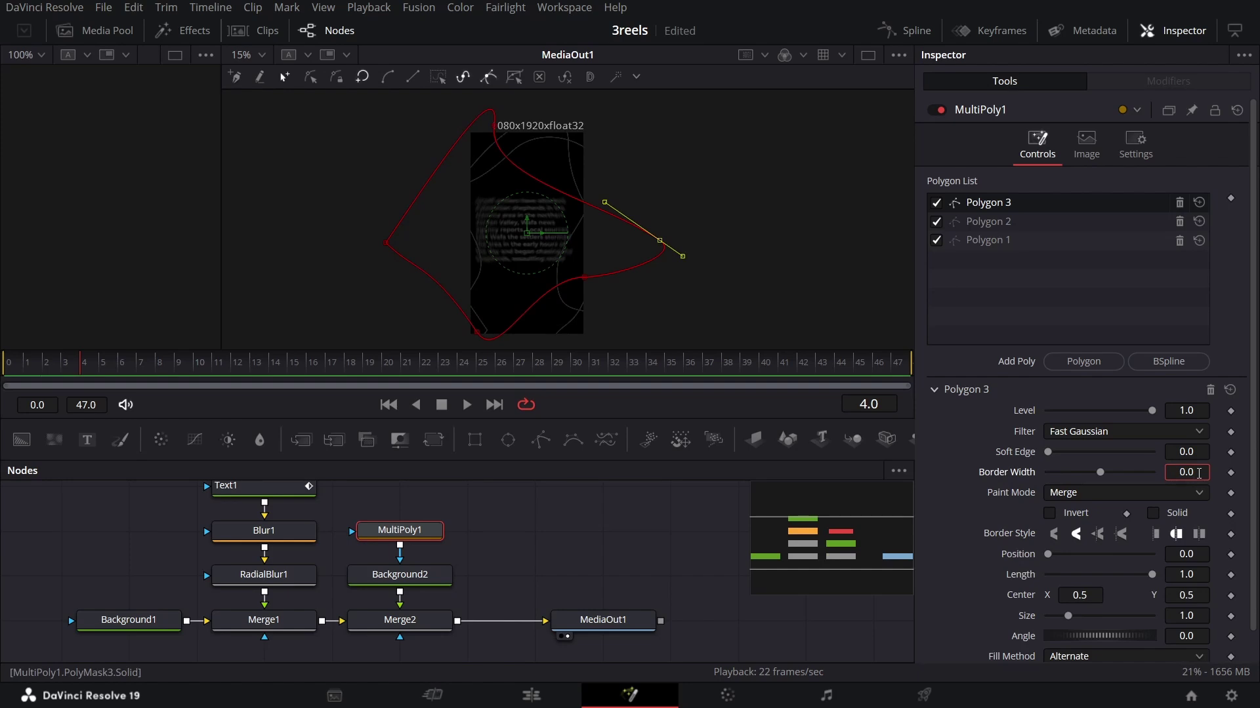
text(1)
key(Return)
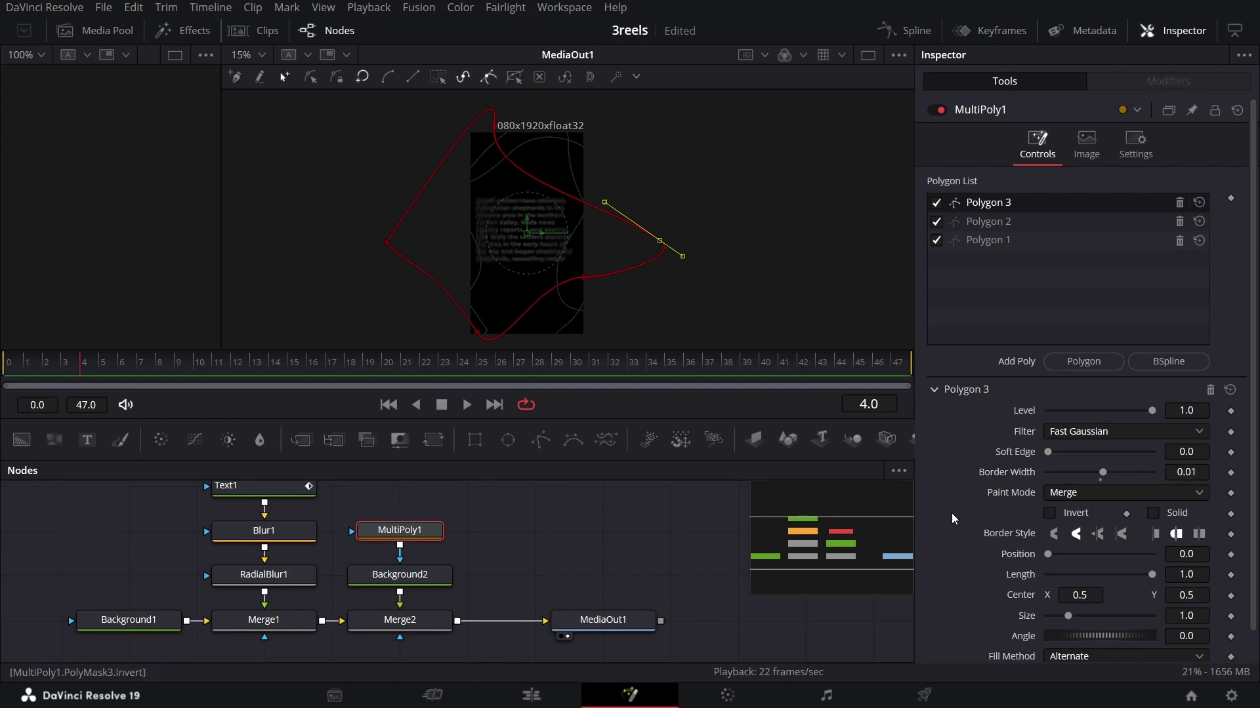
click(571, 557)
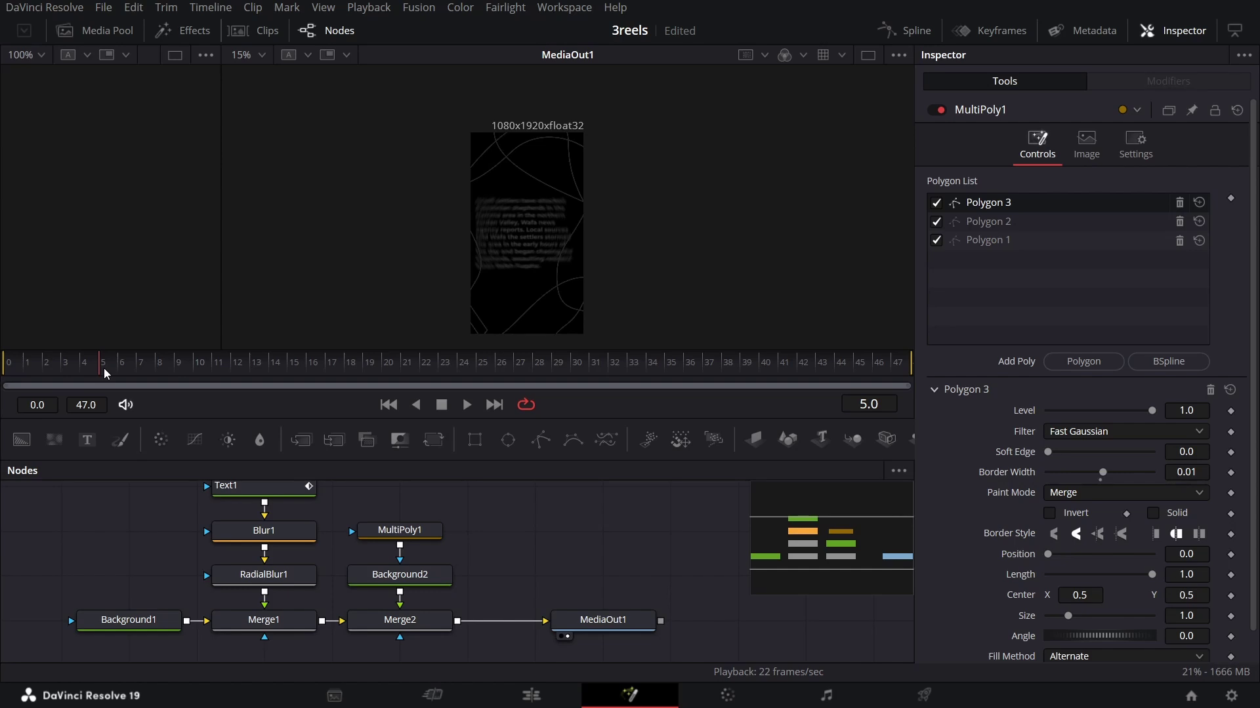
Step: Set the Level of Polygons 3, 2 and 1 in MultiPoly1 to 0
click(424, 532)
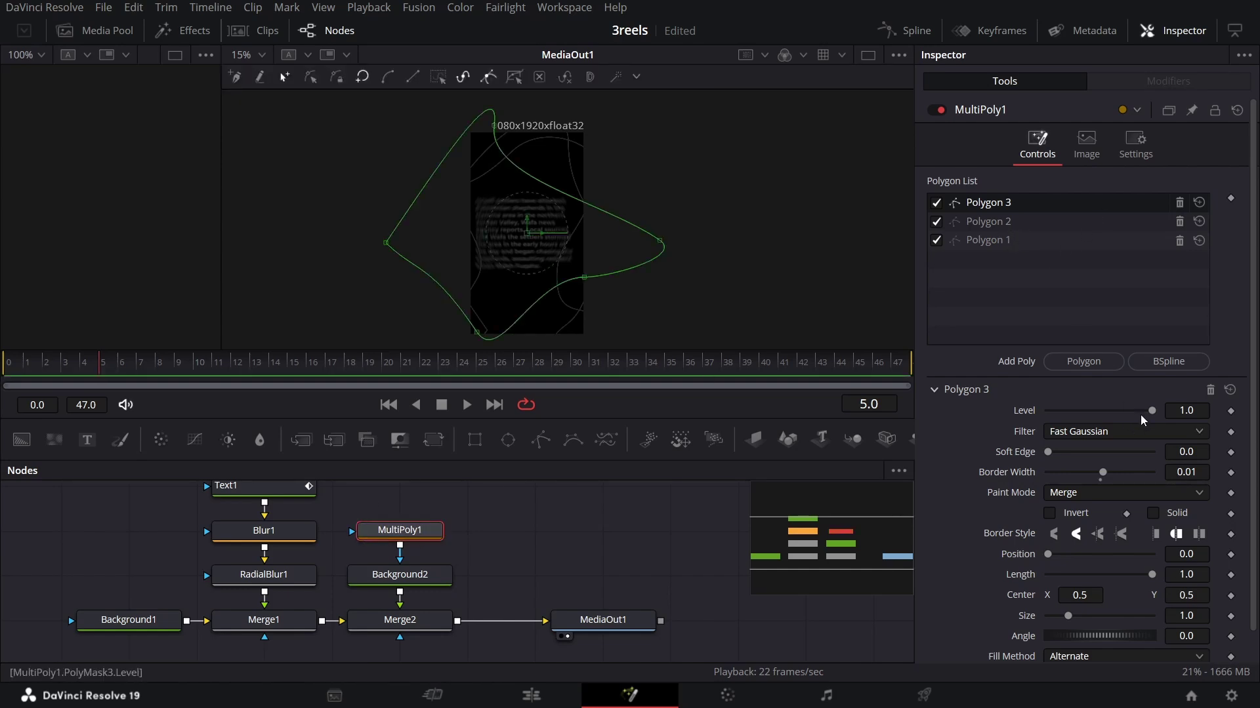
drag(1150, 412, 1043, 412)
click(1009, 221)
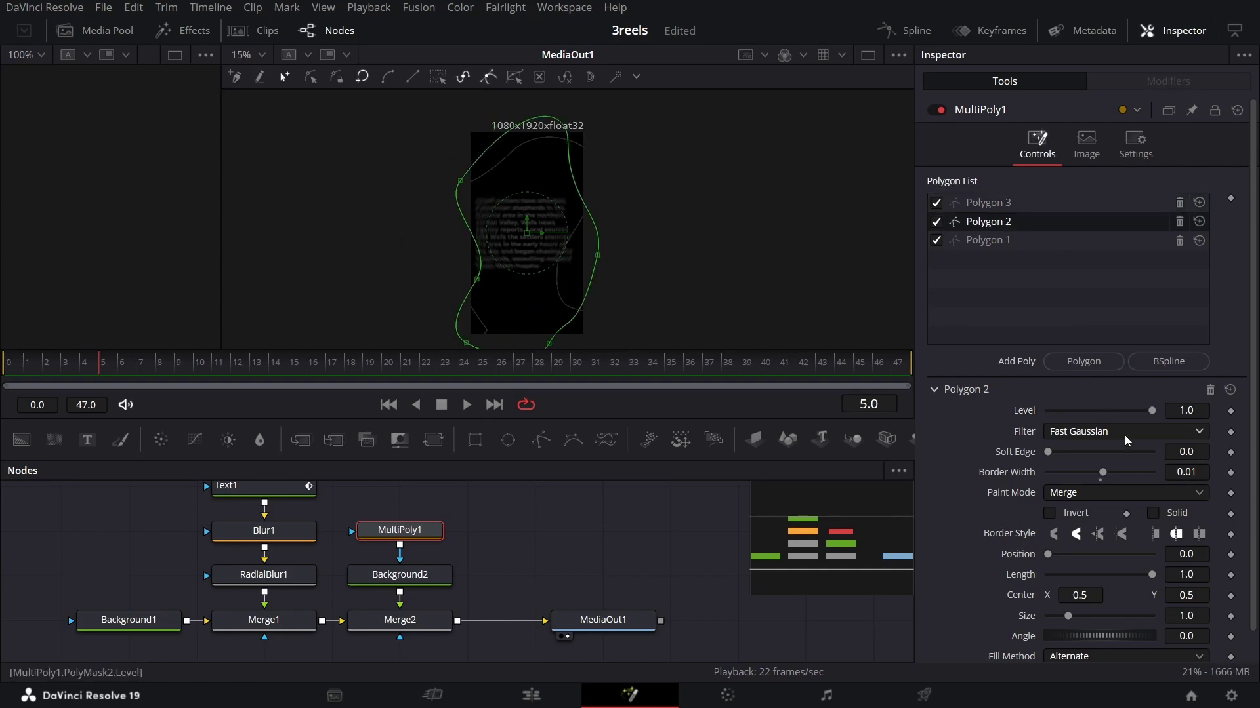
drag(1143, 412, 971, 412)
click(1001, 241)
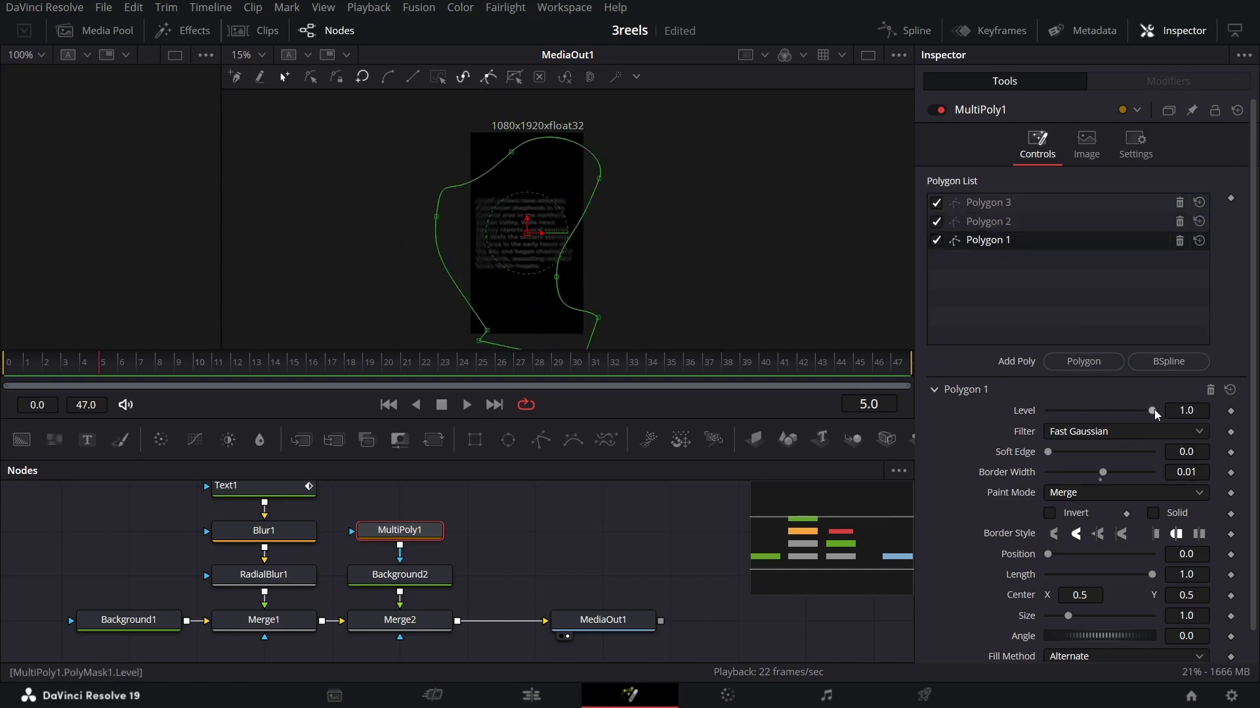
drag(1154, 411, 999, 420)
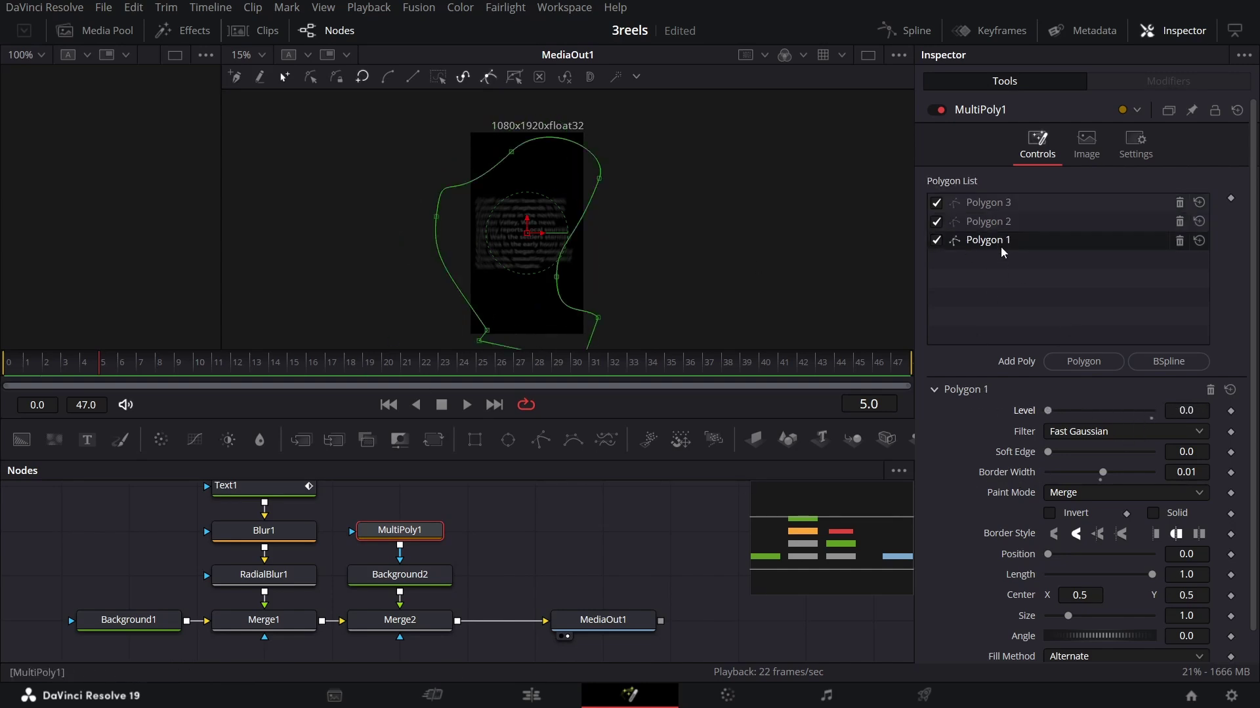
Step: Keyframe Polygon 1's Level at 0, 1 and 0 on frames 5, 6 and 7
click(1231, 412)
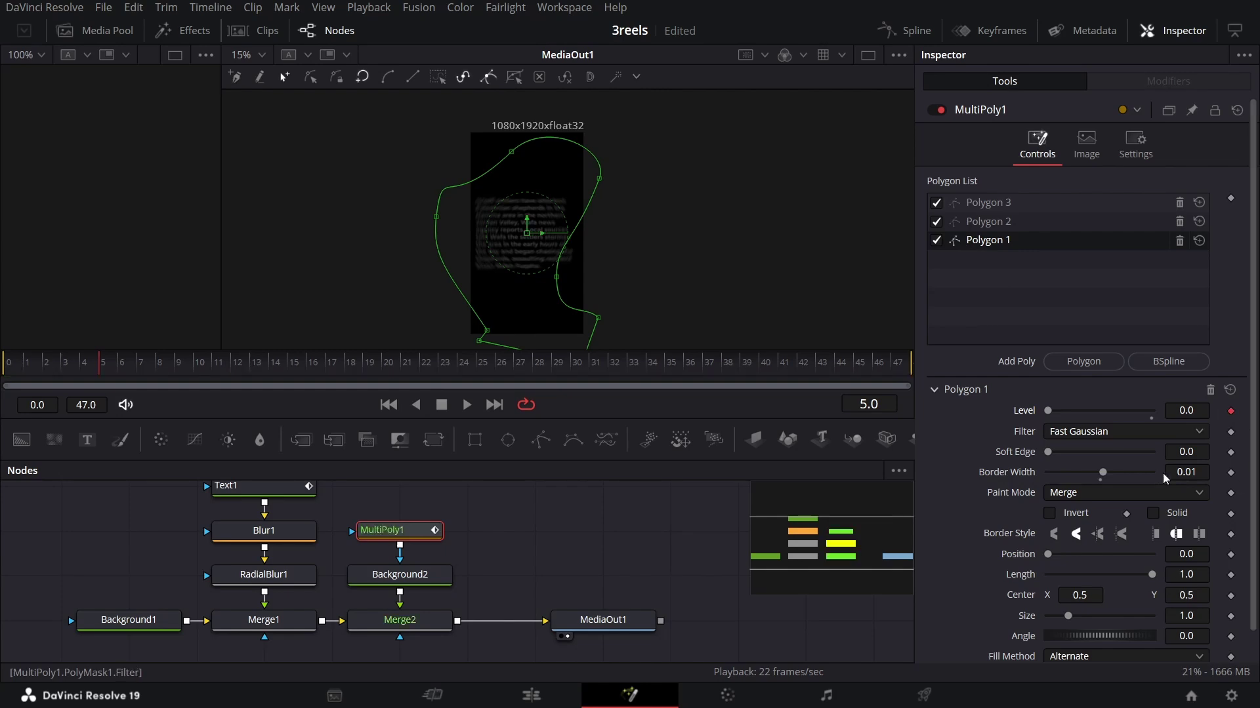
click(123, 363)
drag(1047, 410, 1190, 438)
click(141, 366)
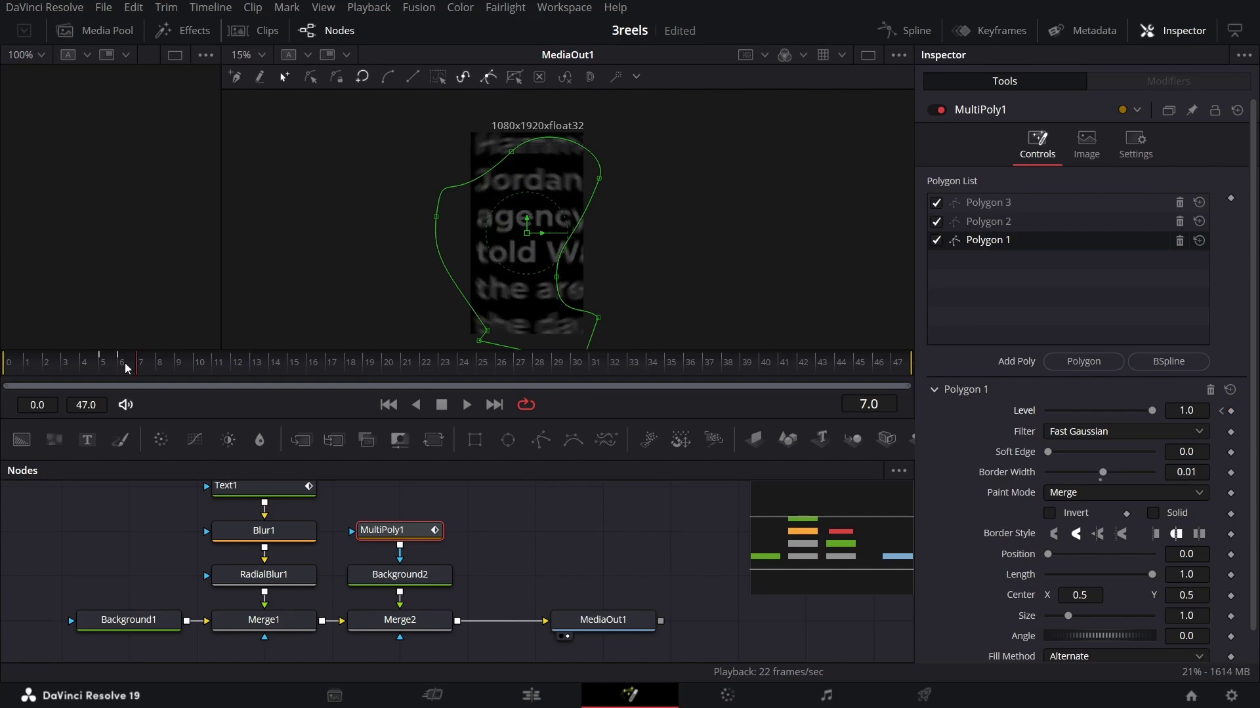
drag(1147, 411, 967, 420)
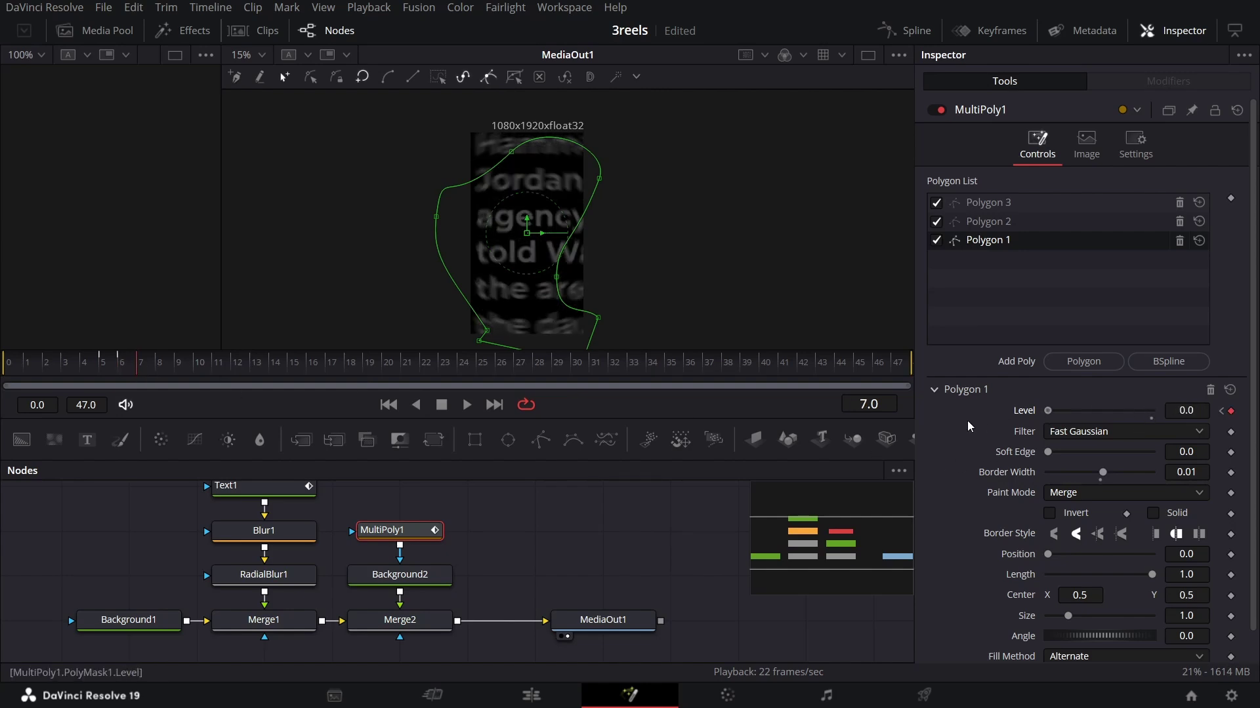
Step: Keyframe Polygon 2's Level at 0 on frame 9 and 1 on frame 10
drag(153, 368, 178, 370)
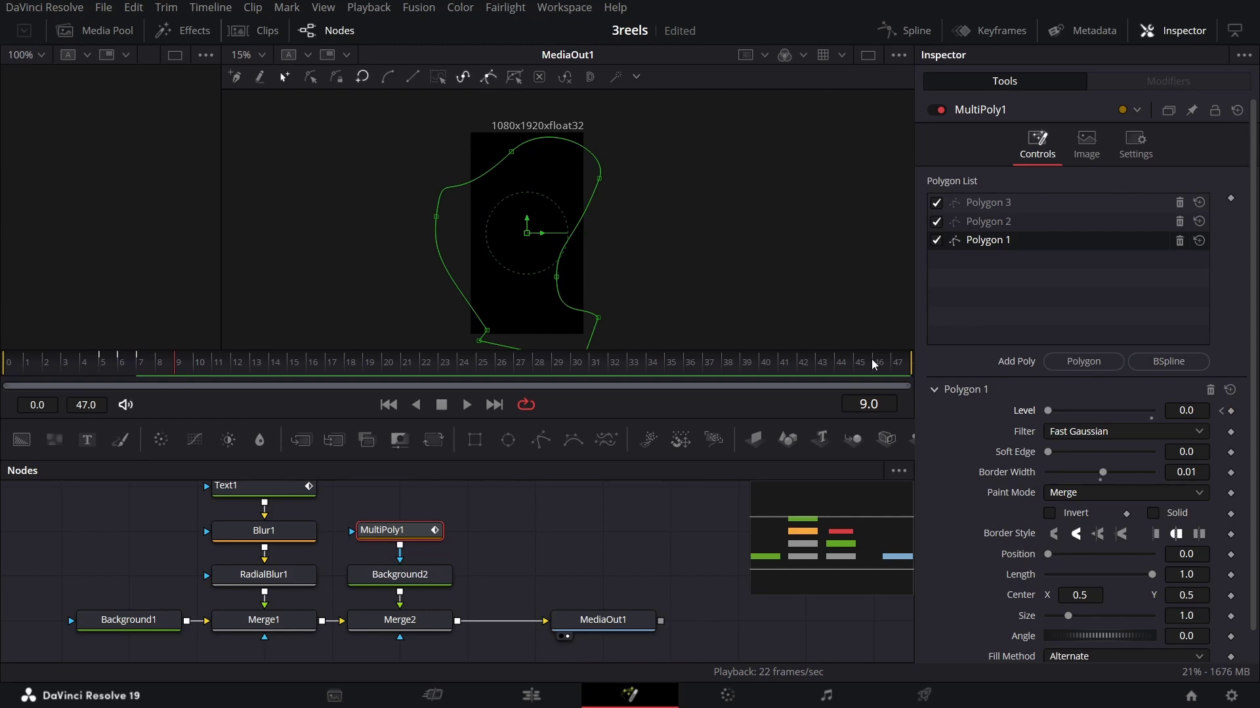
click(1010, 223)
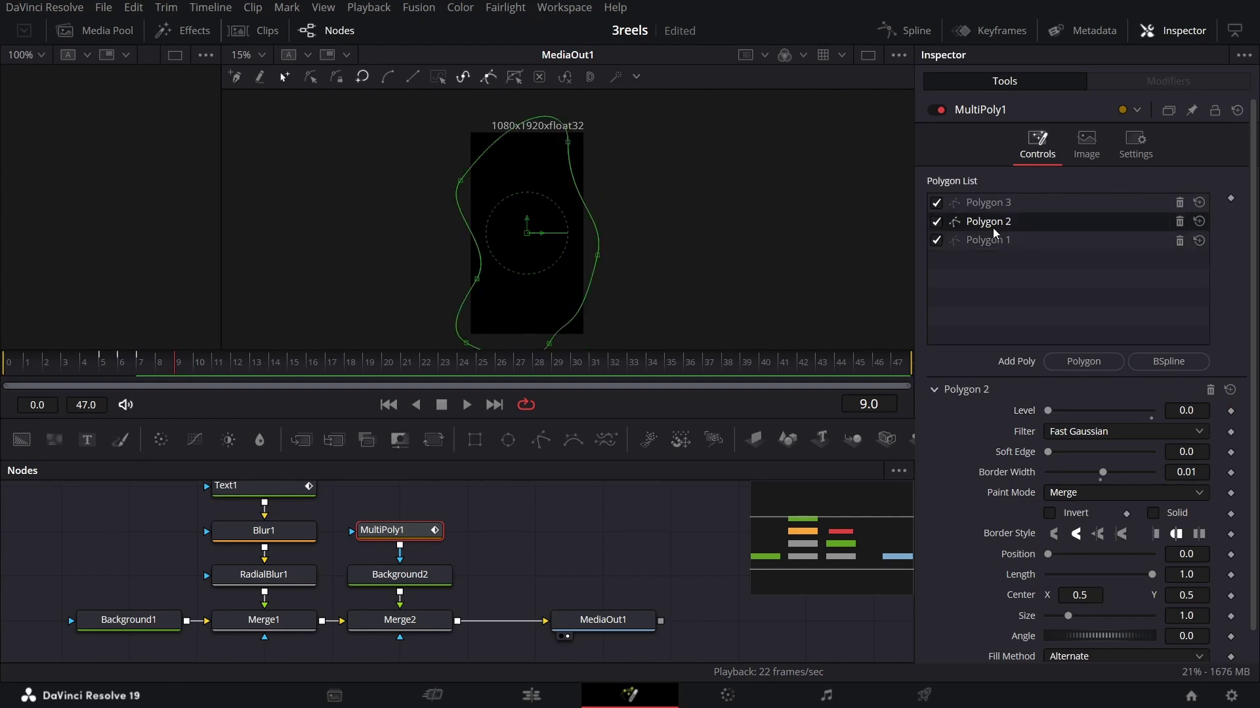
click(1230, 413)
click(197, 369)
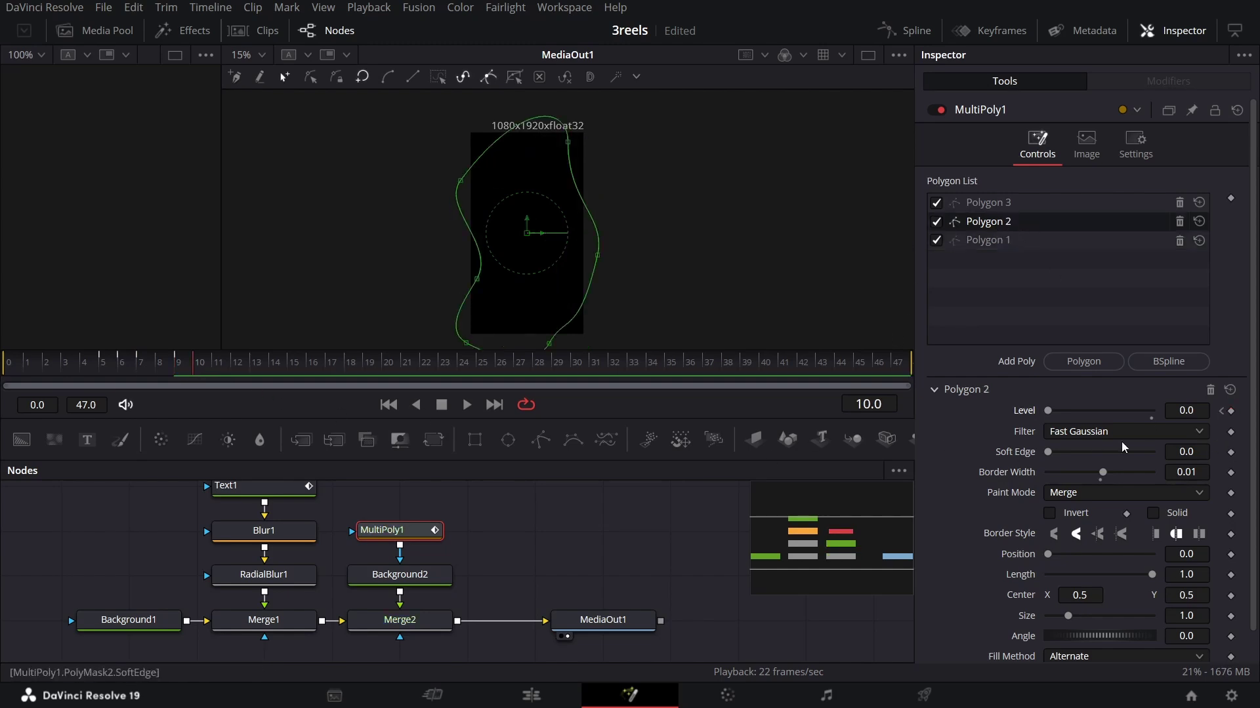
double_click(1051, 410)
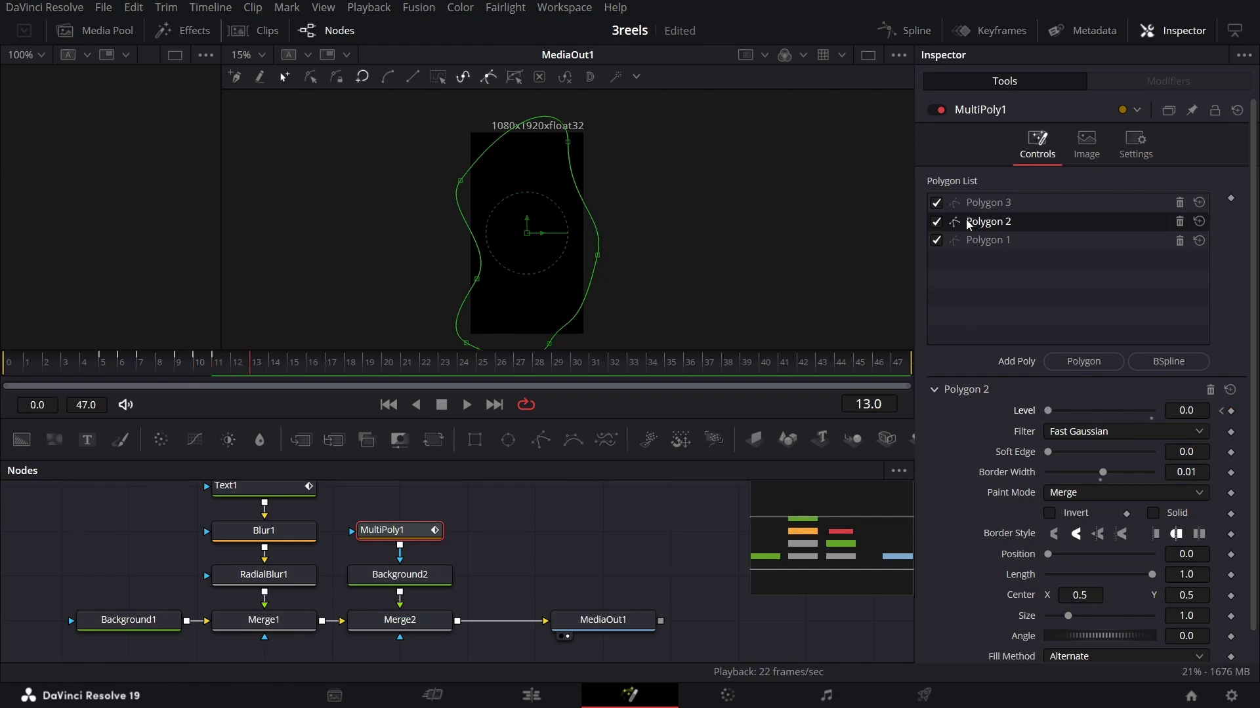
Step: Keyframe Polygon 3's Level at frame 13 so it turns fully on
click(988, 202)
click(1231, 411)
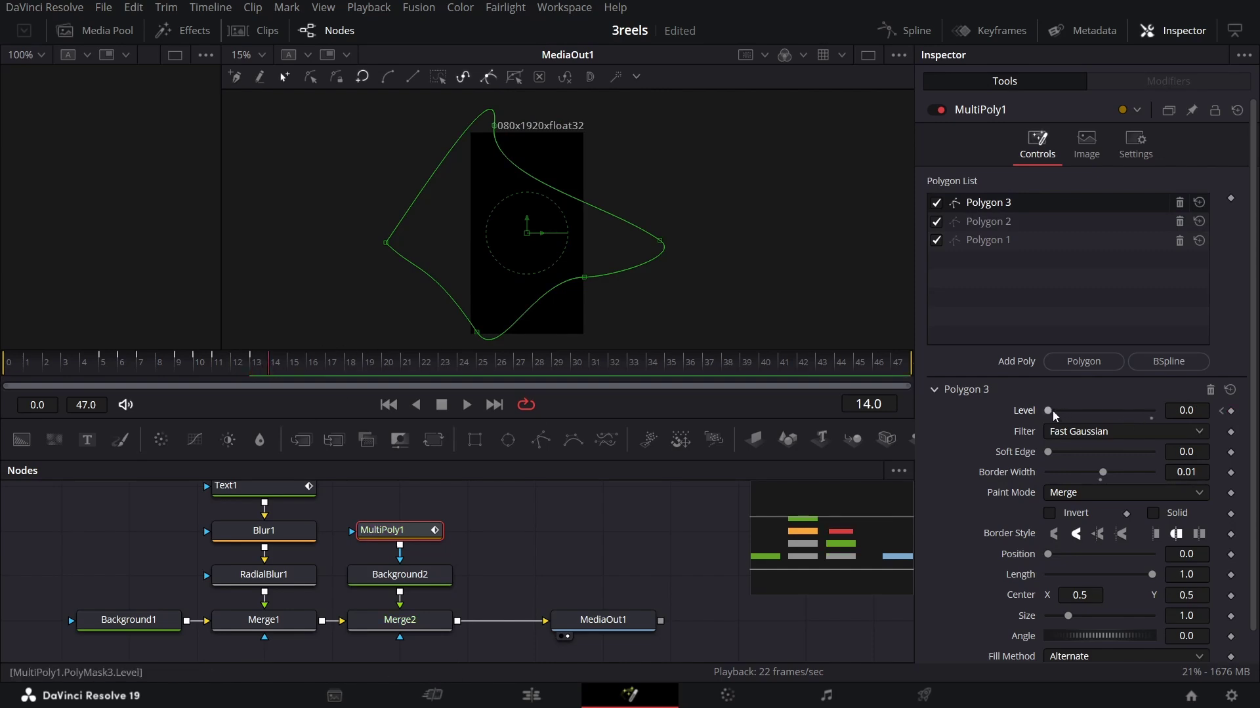
drag(1052, 411, 952, 416)
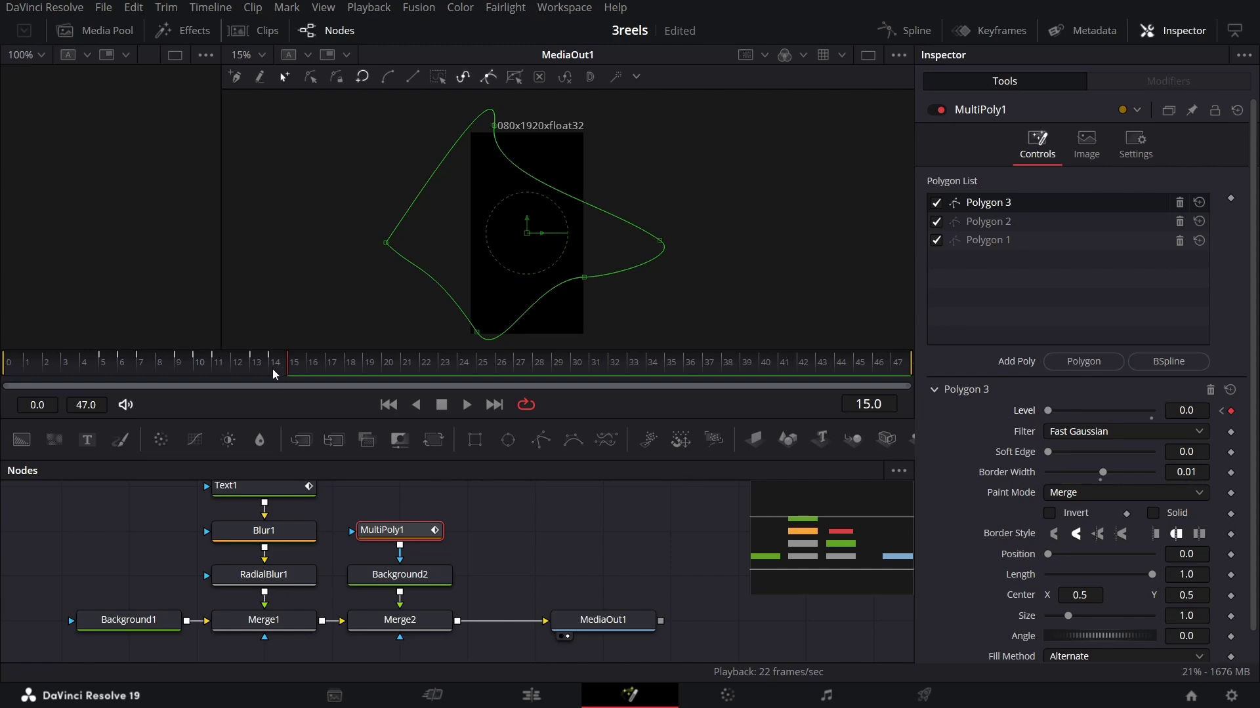
drag(269, 364, 313, 365)
Step: Keyframe Polygon 1's Level at 0 on frame 17 and 1.0 on frame 18
click(1014, 242)
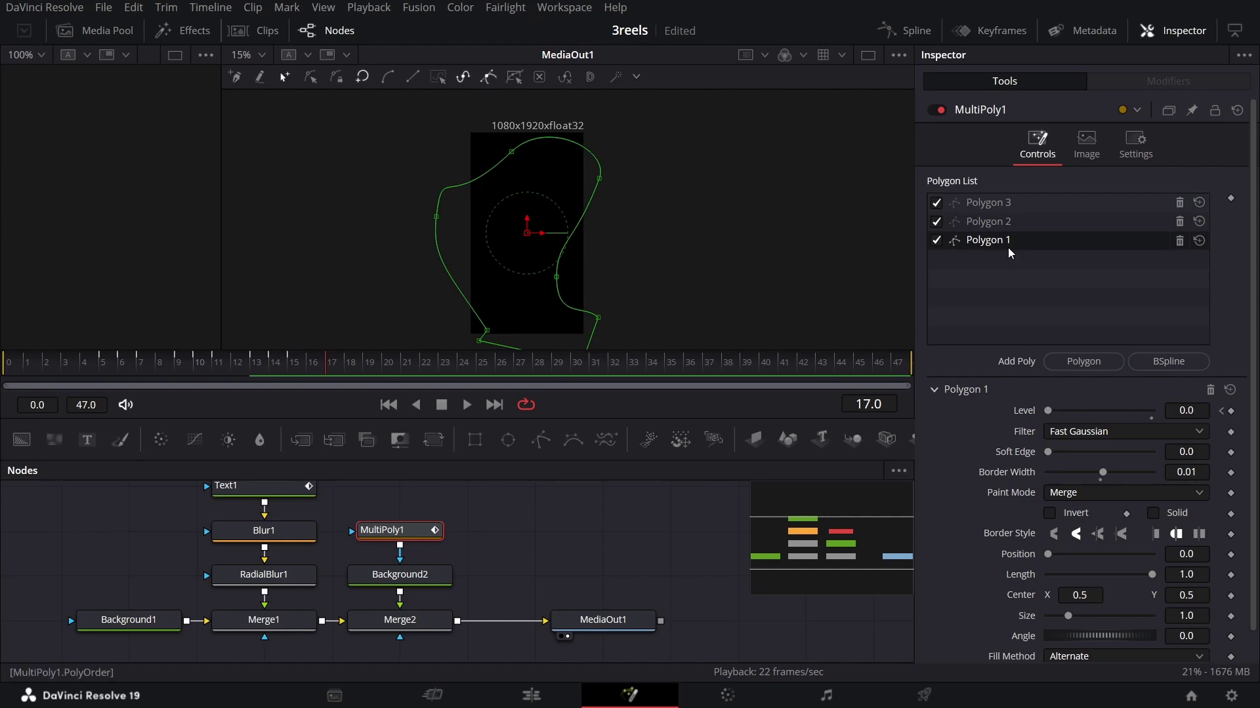
click(1231, 410)
click(348, 367)
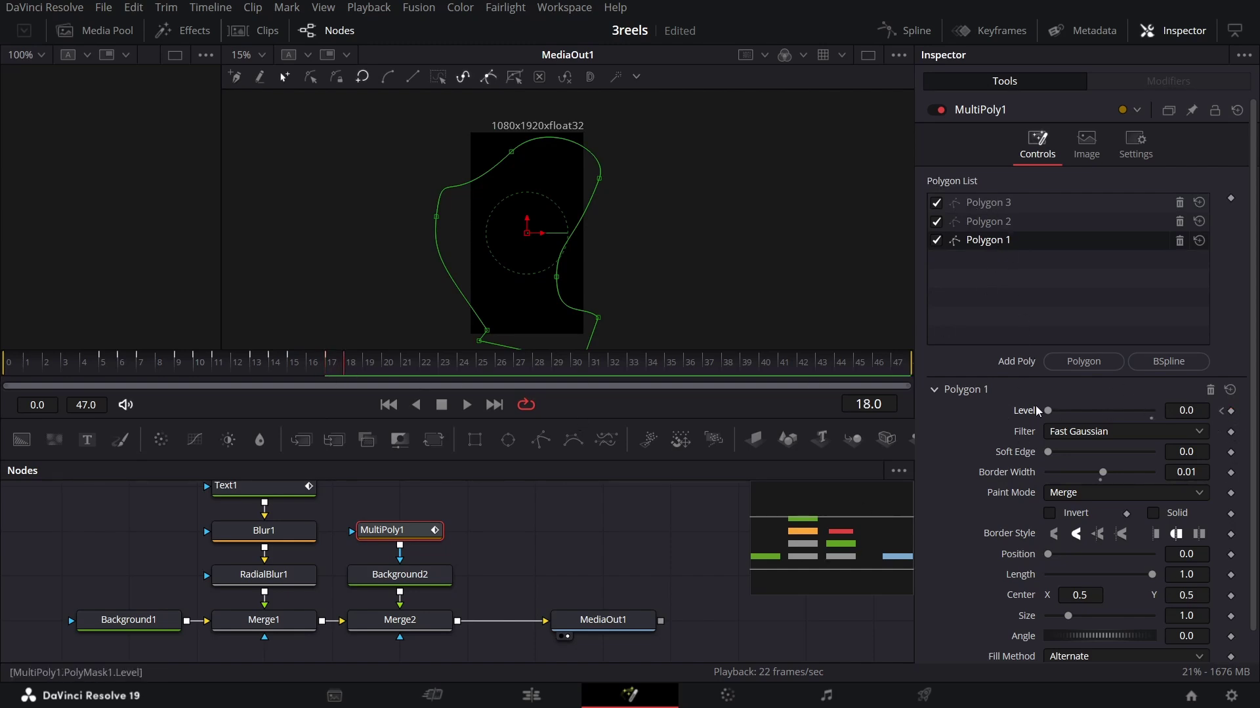
click(1152, 410)
drag(1068, 412, 100, 368)
Step: Deselect MultiPoly1, then play and scrub the animation to review it
click(529, 523)
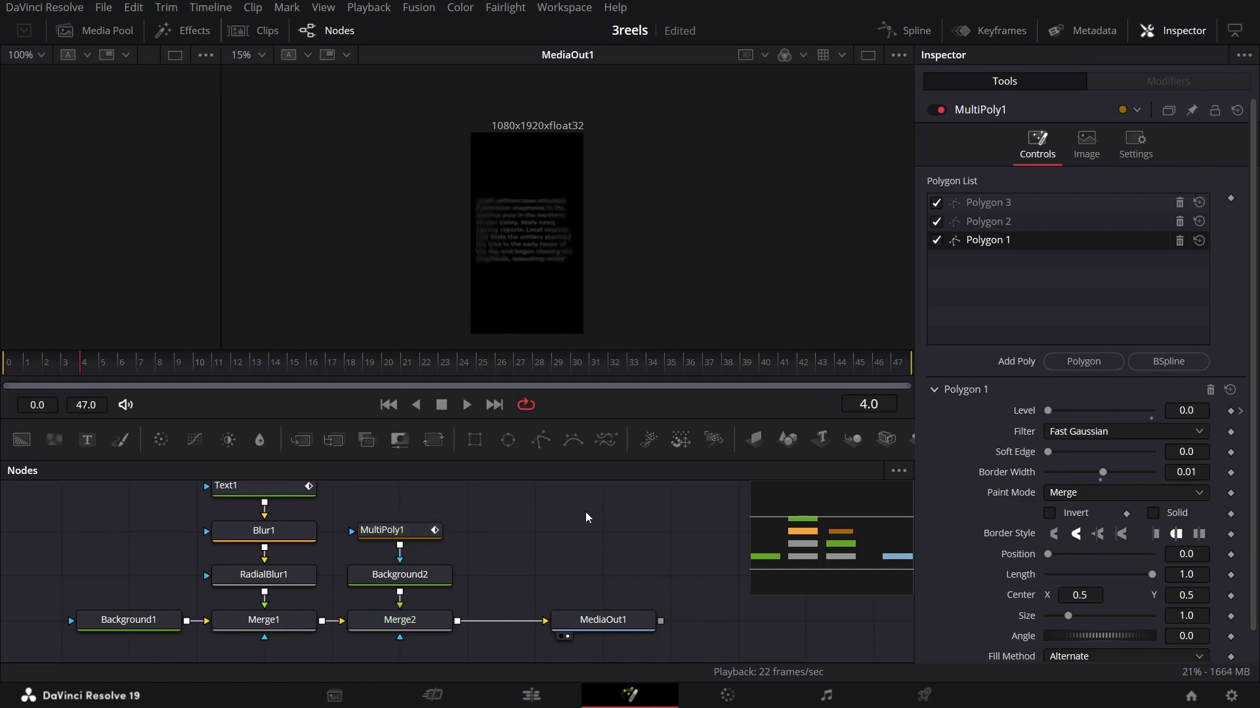
key(space)
drag(170, 361, 354, 382)
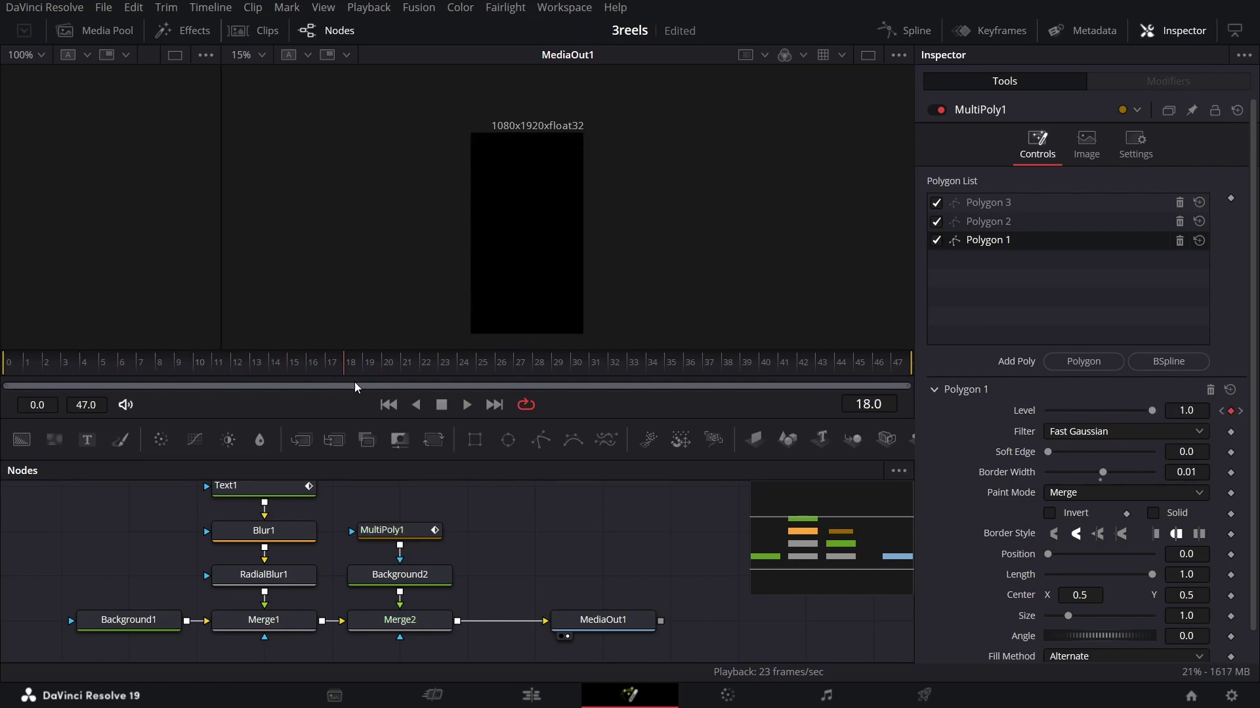
Step: Insert MultiMerge1 between Merge2 and MediaOut1, arrange the nodes, and connect a new Text2 node
click(399, 620)
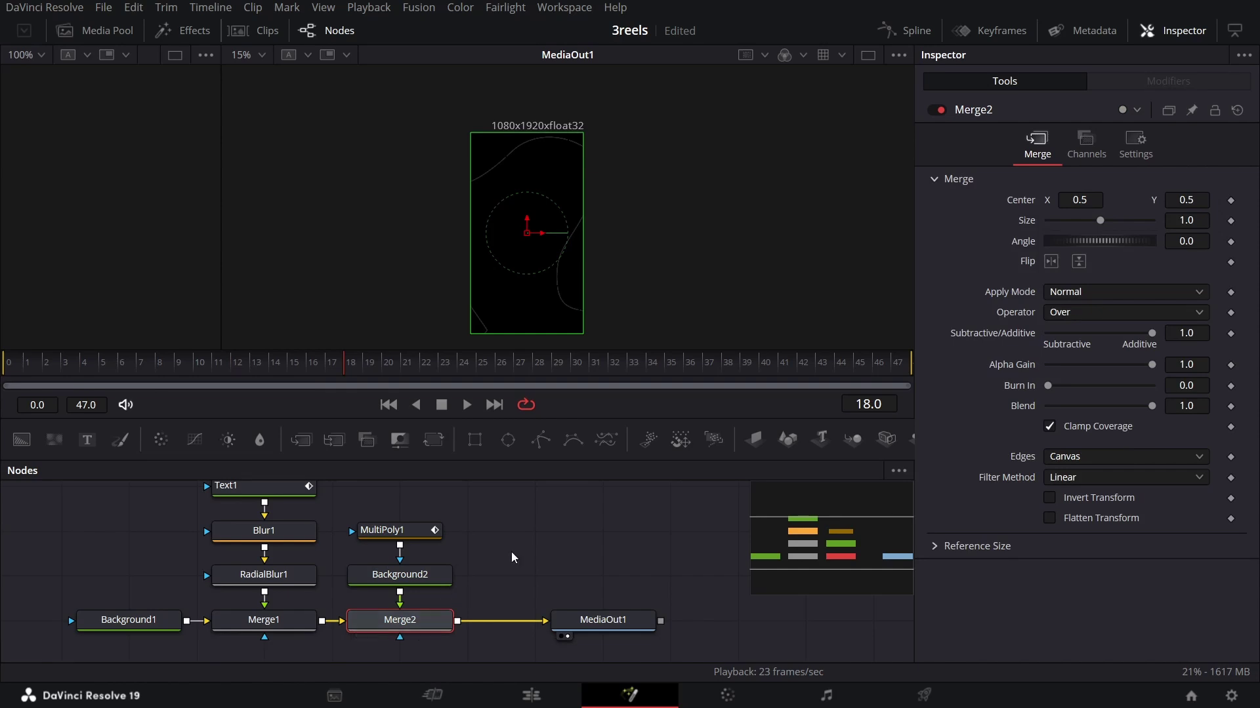
click(334, 439)
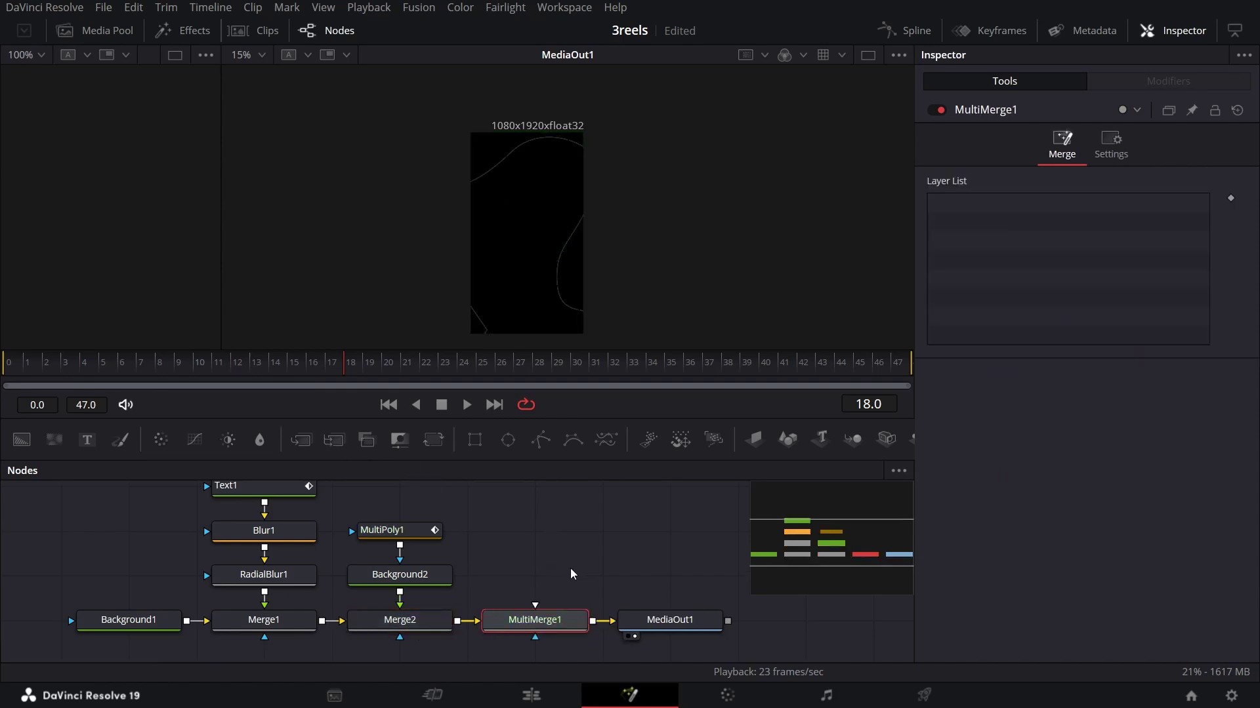
drag(569, 568, 571, 646)
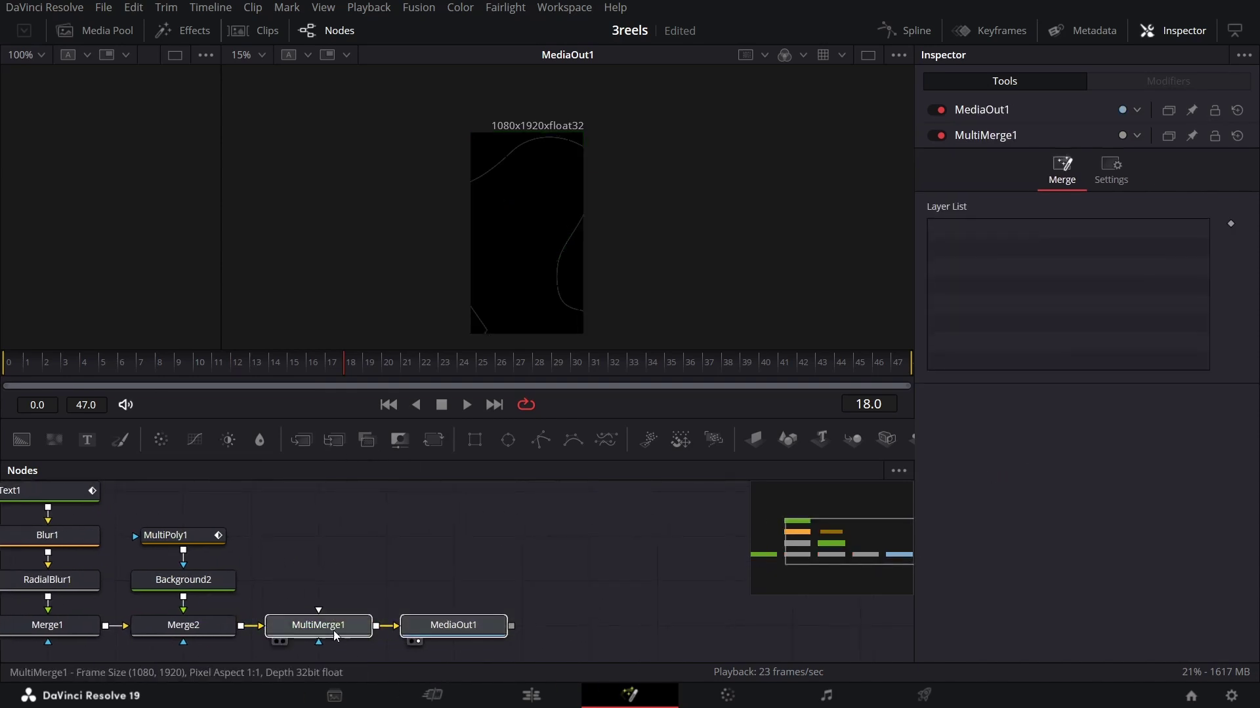
drag(334, 635, 422, 633)
click(459, 637)
click(350, 544)
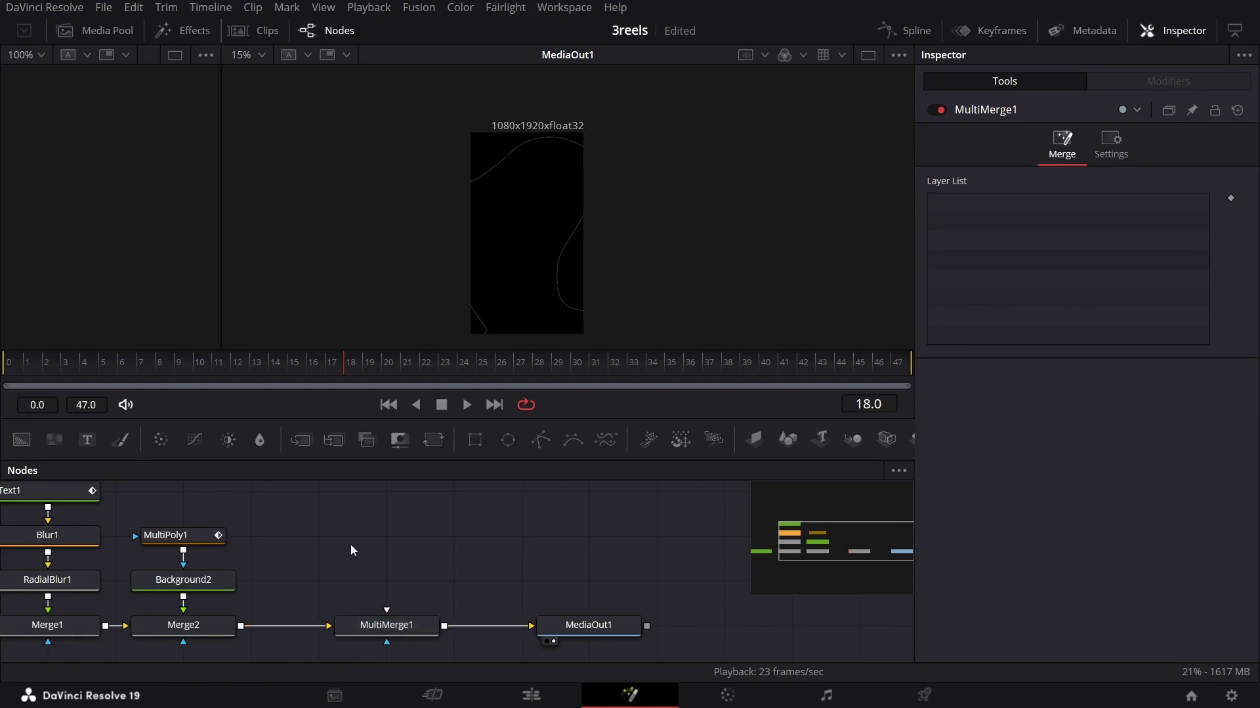
drag(92, 450, 420, 625)
Step: Make Text2 read 'YOU CAN' in Montserrat Bold at size 0.15, previewed at frame 5
click(969, 289)
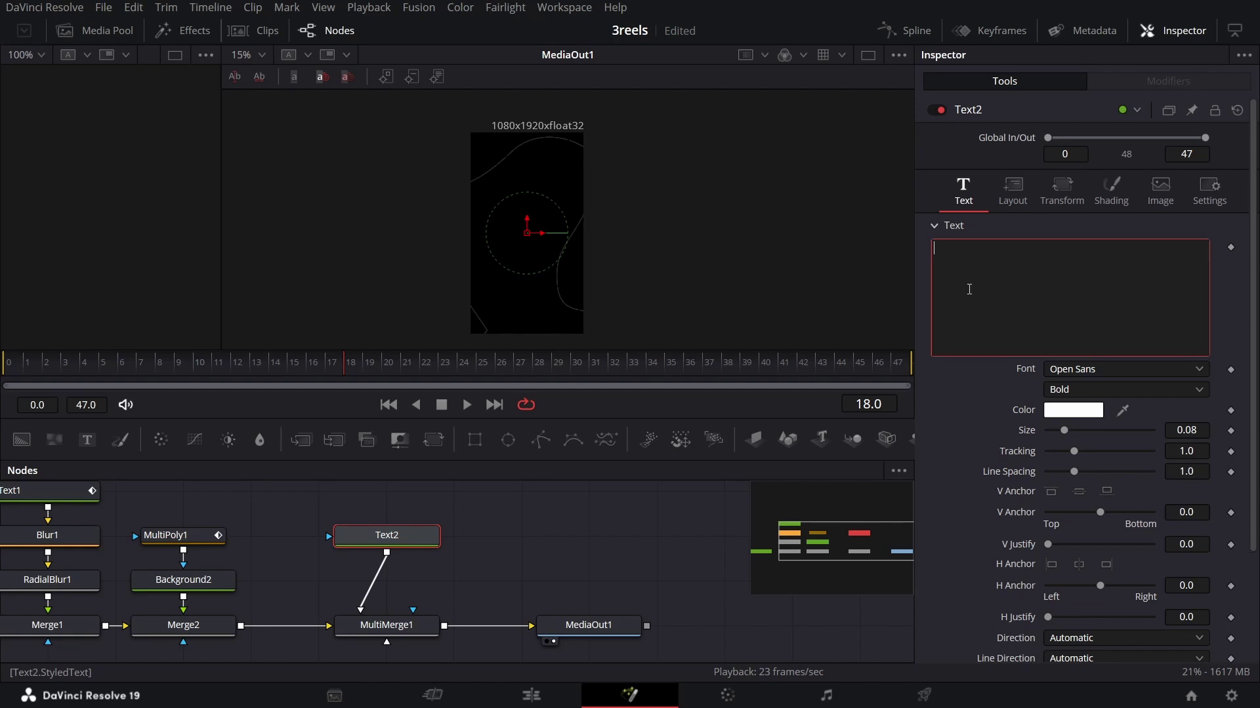
text(YOU CAN)
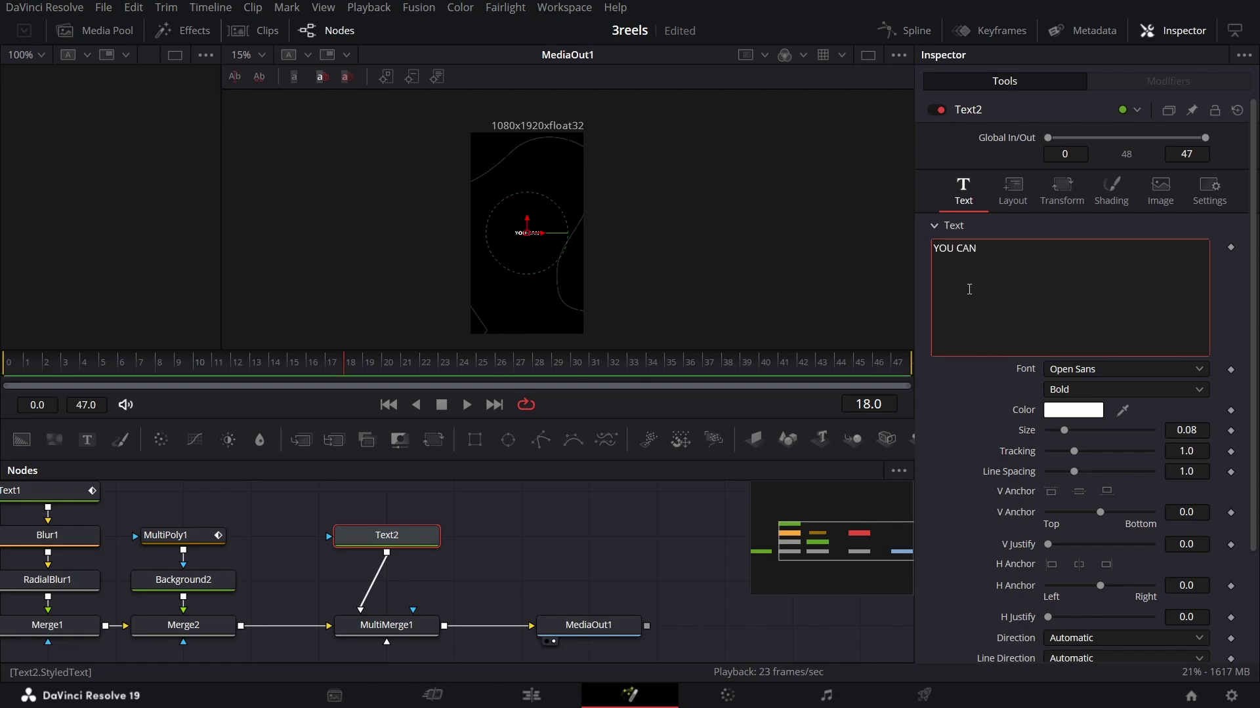
click(1100, 366)
scroll(1100, 364, up, 5)
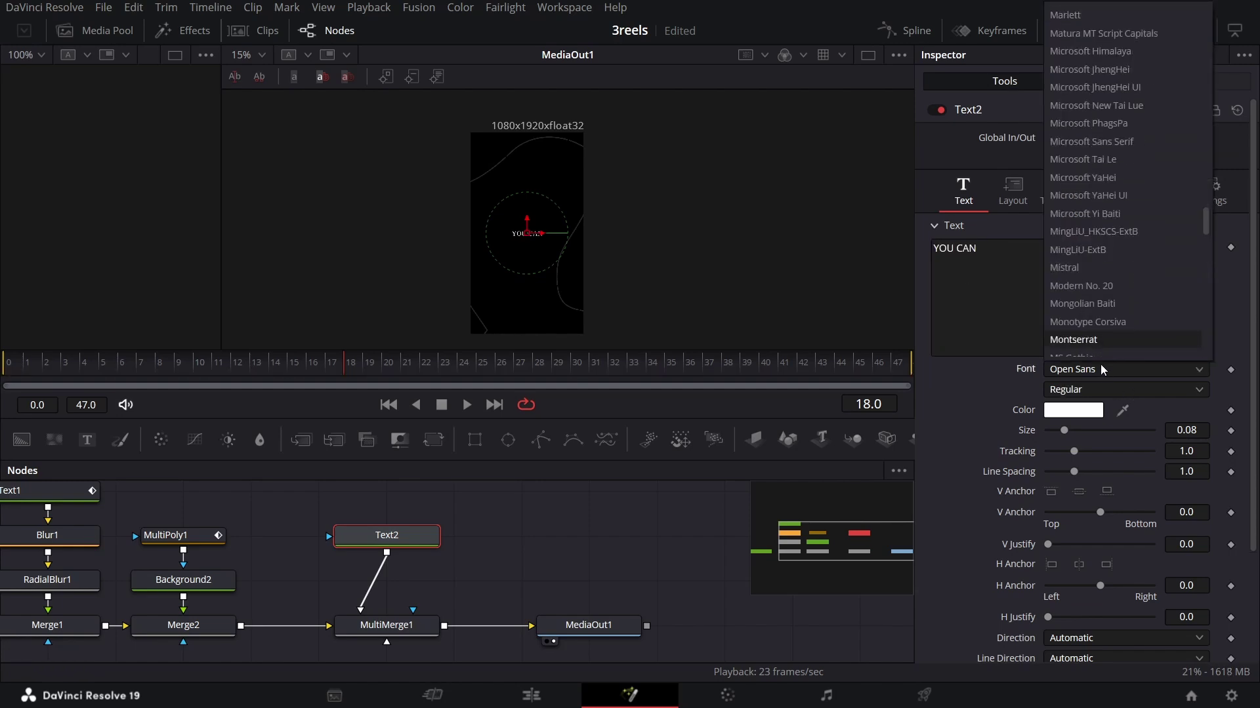
click(1100, 364)
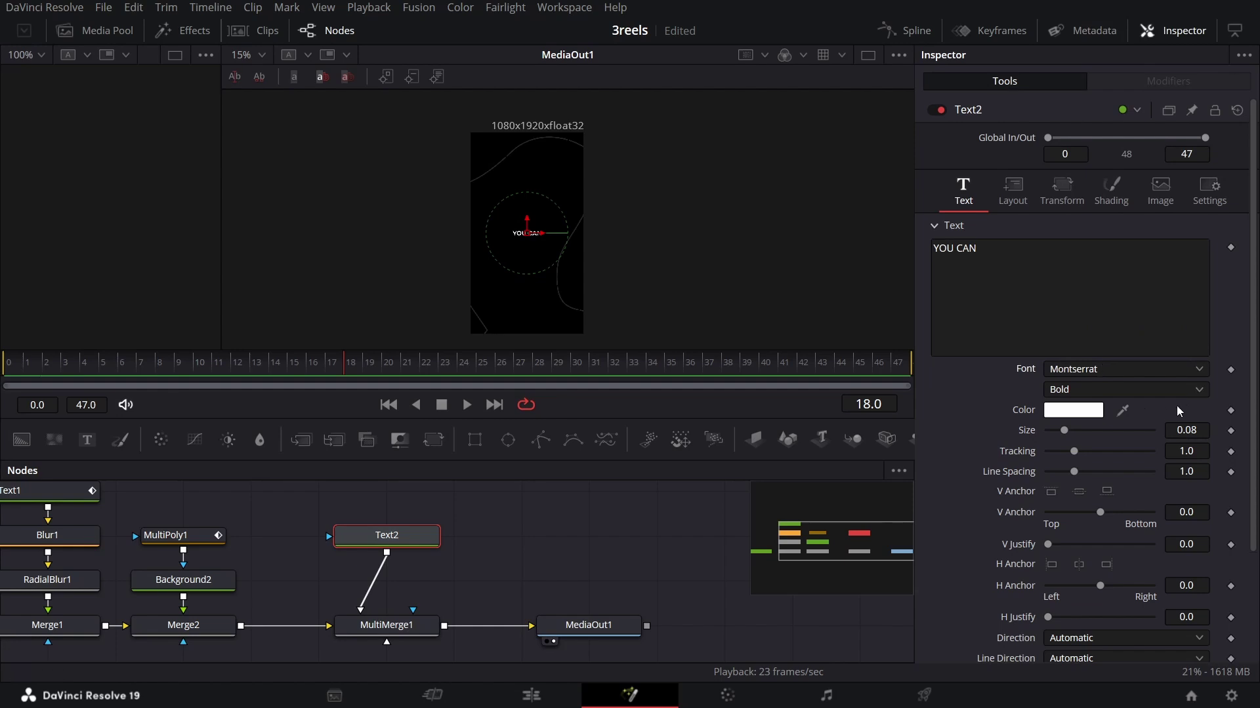
click(1206, 431)
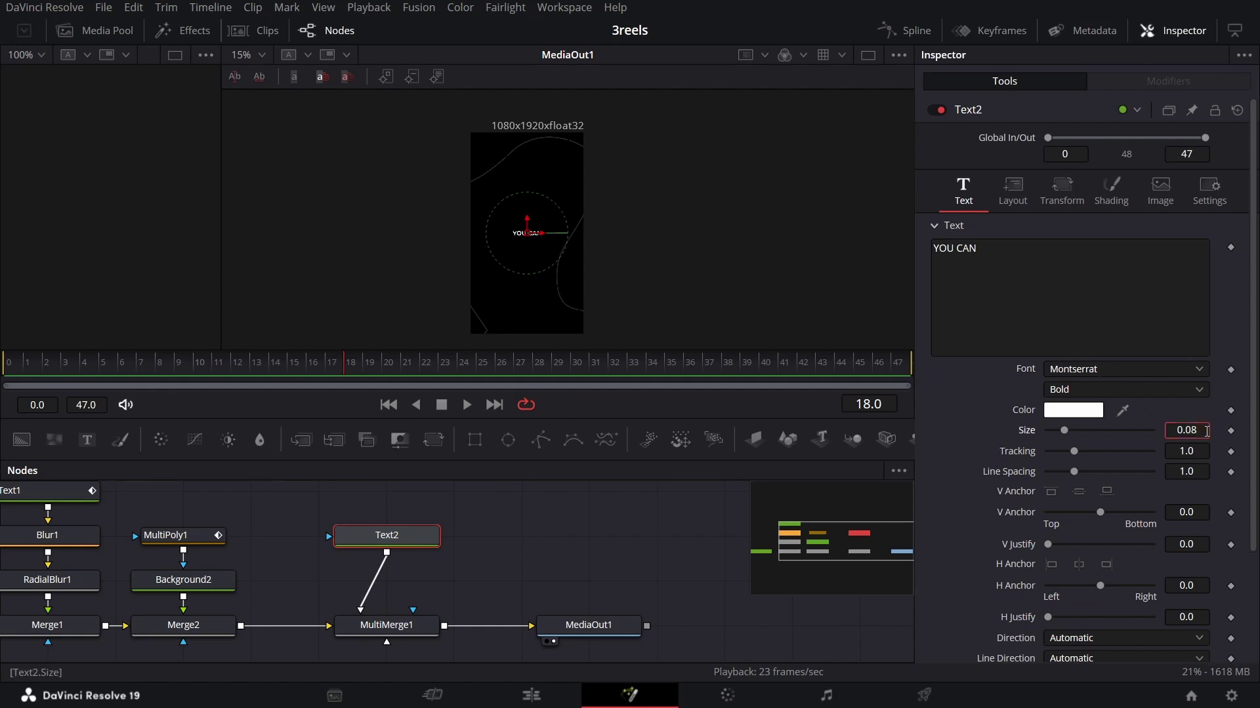
text(0.15)
key(Tab)
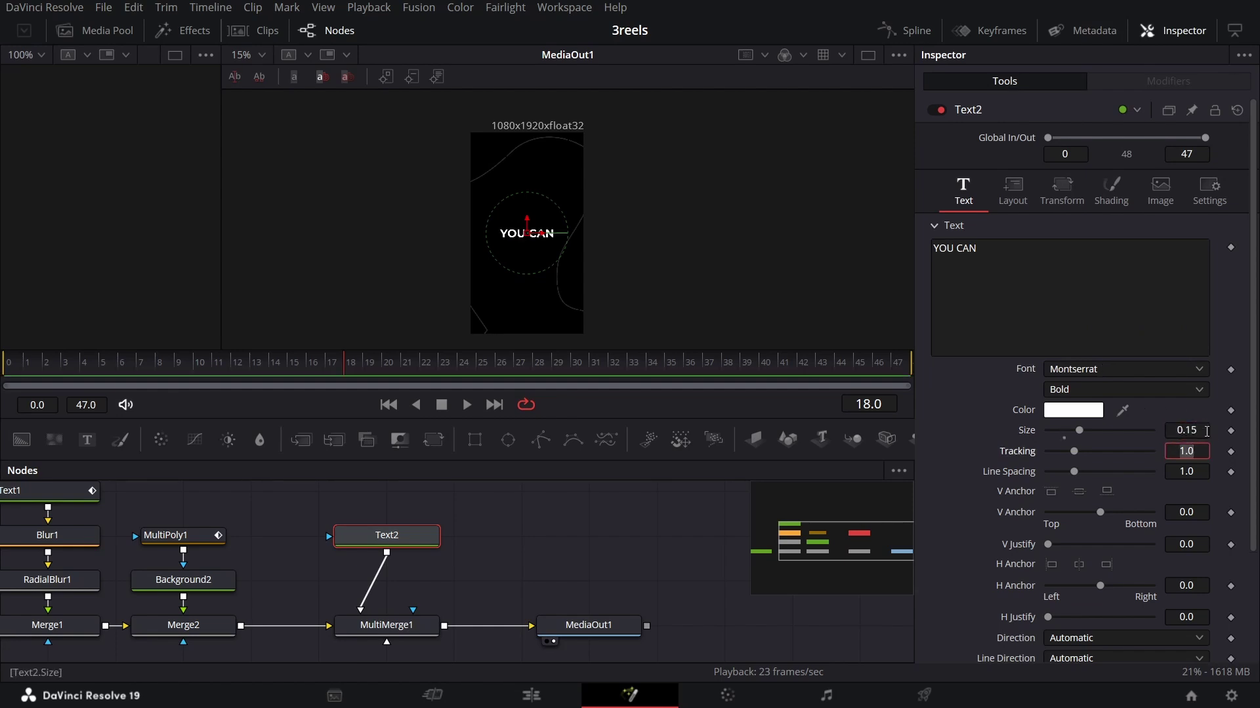
drag(151, 367, 103, 372)
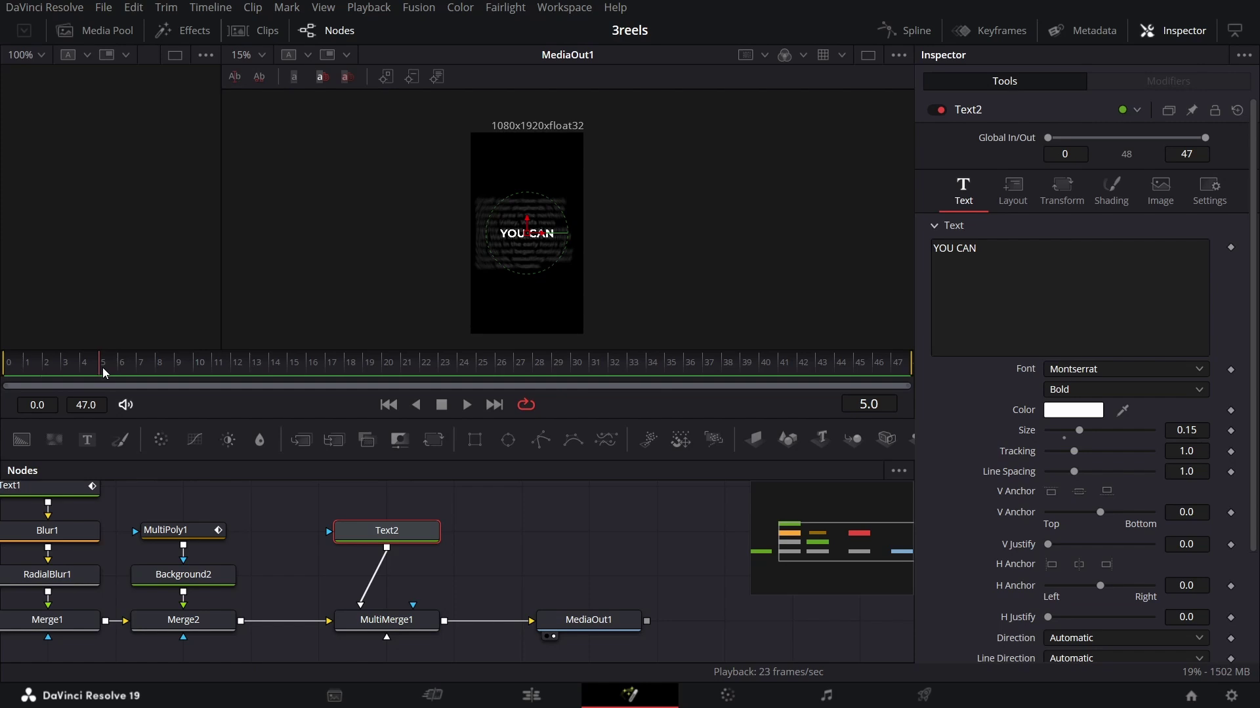
scroll(1025, 556, down, 3)
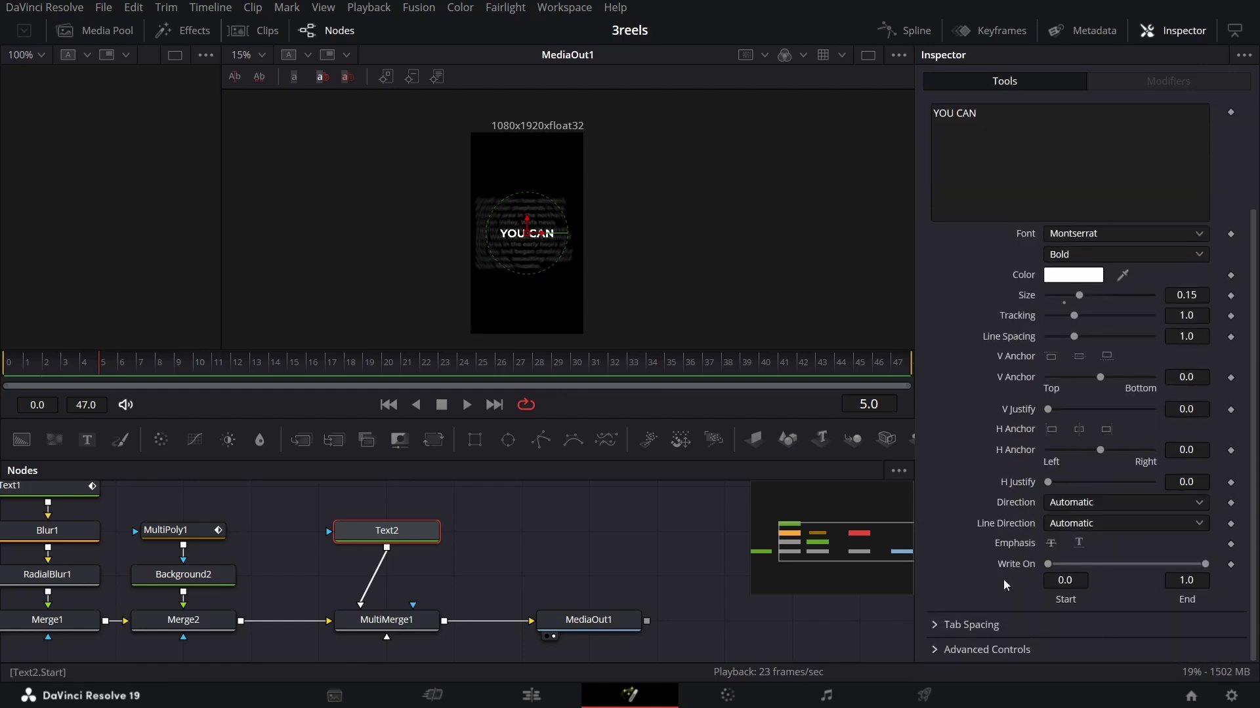
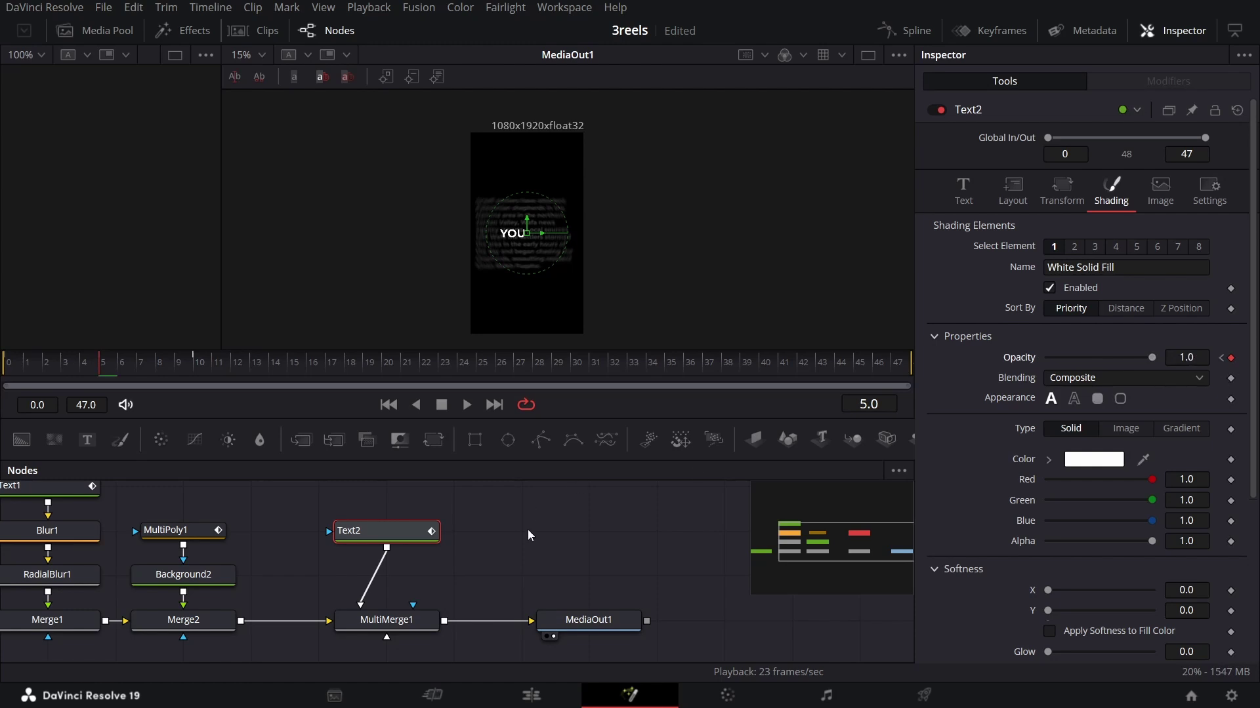
Step: Add a yellow Background3 masked by a new Rectangle1 into MultiMerge1, then go to frame 12
scroll(568, 527, down, 3)
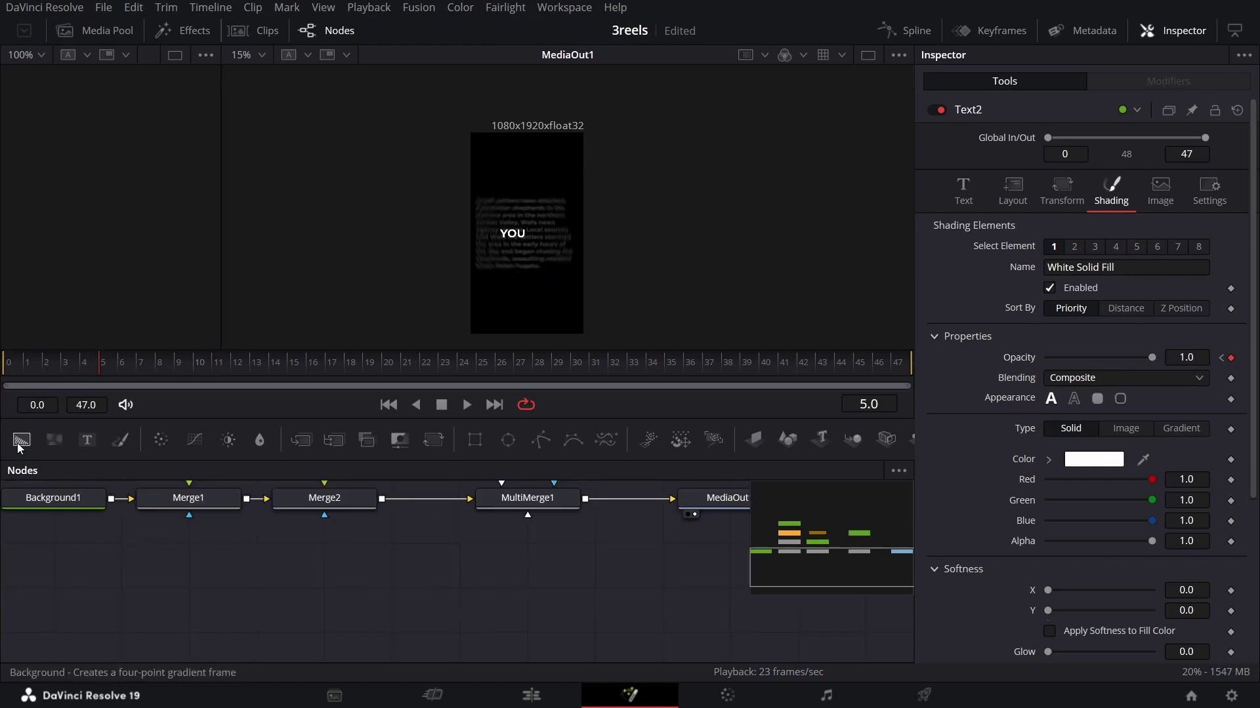
drag(21, 449, 484, 602)
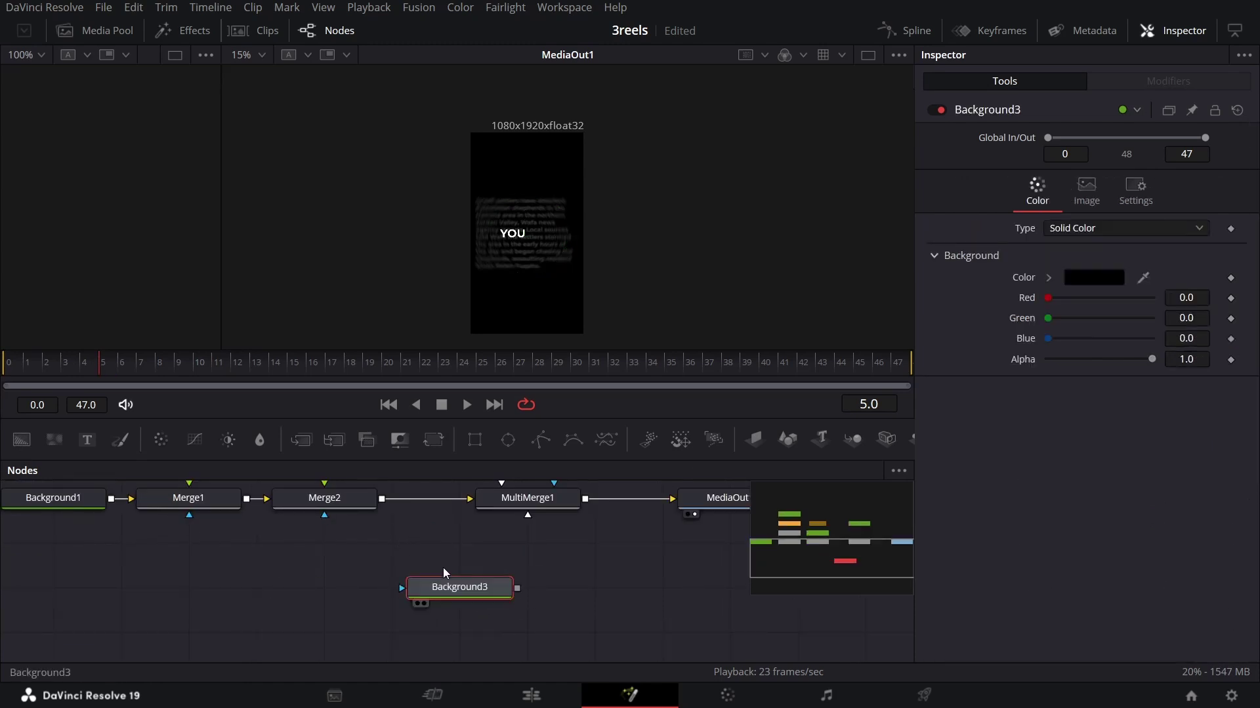
drag(1048, 299, 957, 504)
drag(475, 439, 519, 506)
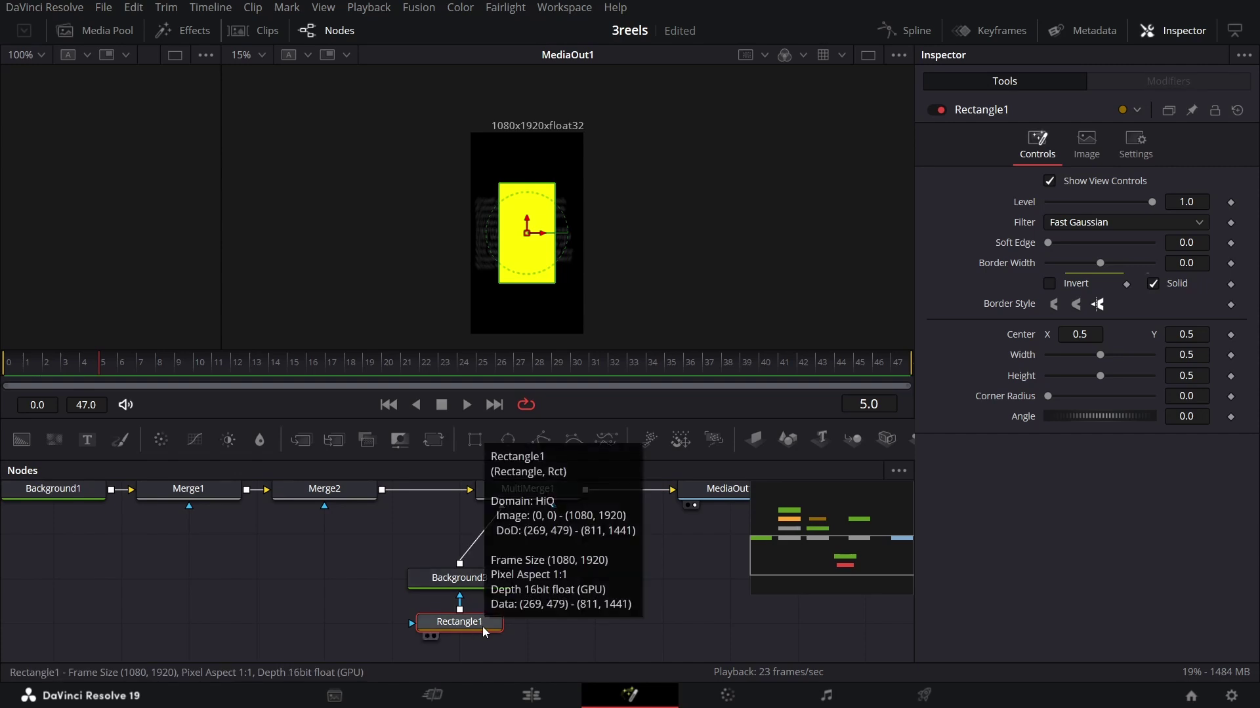
drag(158, 366, 231, 374)
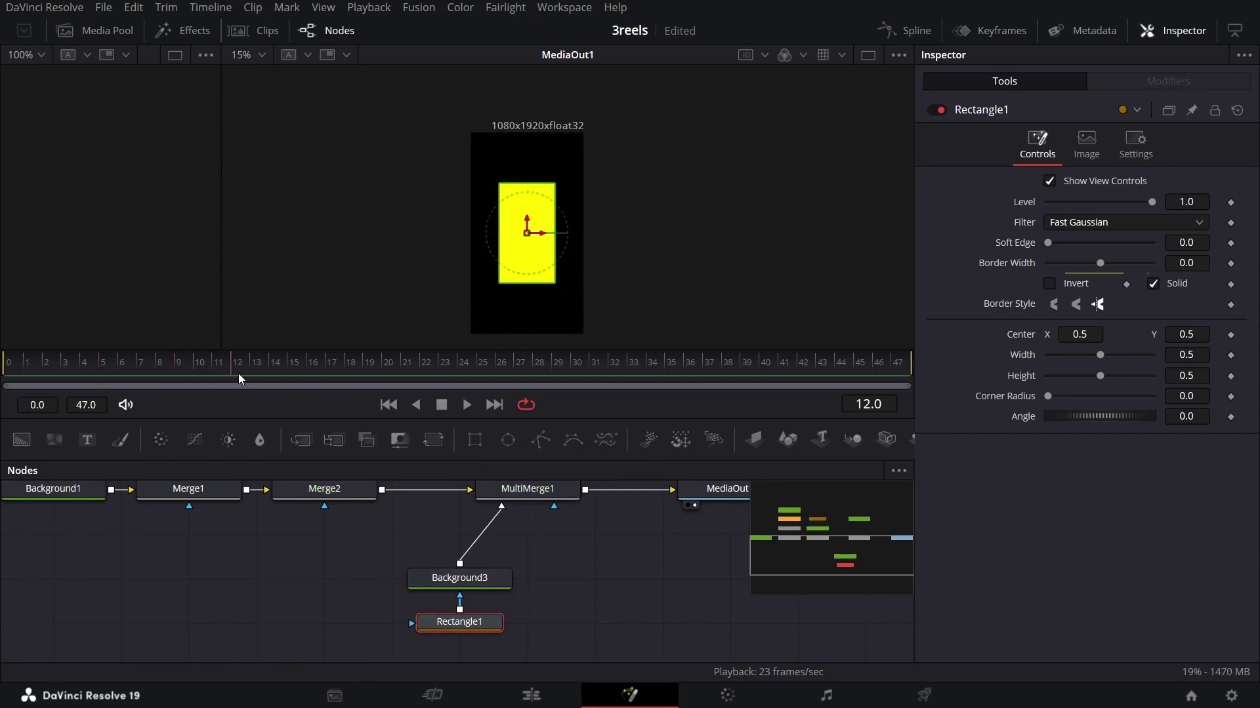
Step: At frame 12, keyframe Rectangle1's Center at 0.25/0.45 and its Width at 0
click(1230, 335)
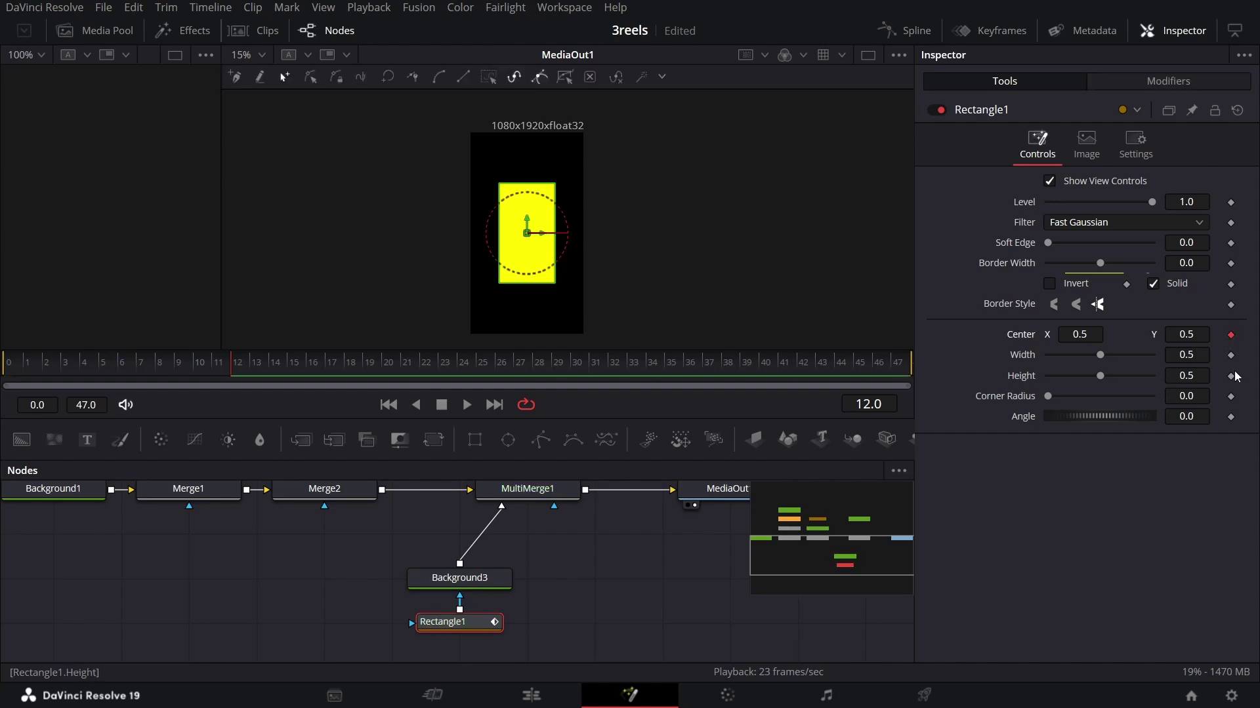
click(1230, 355)
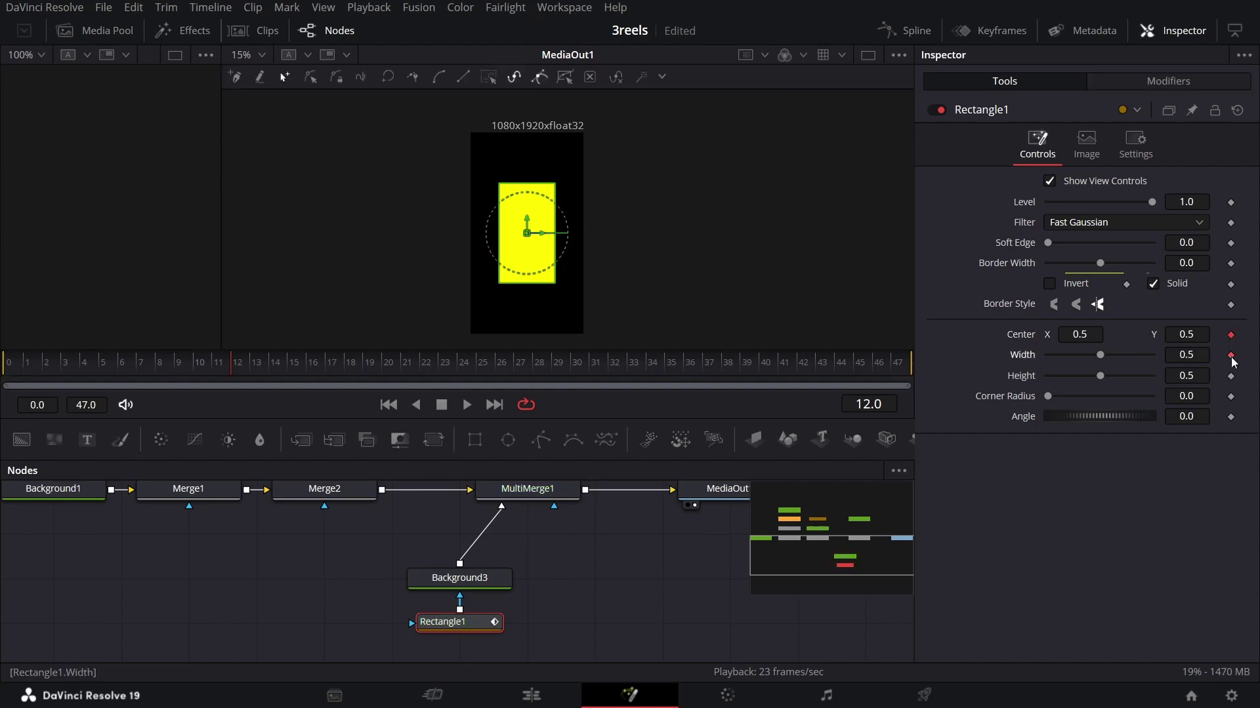
click(1096, 335)
double_click(1096, 335)
text(0)
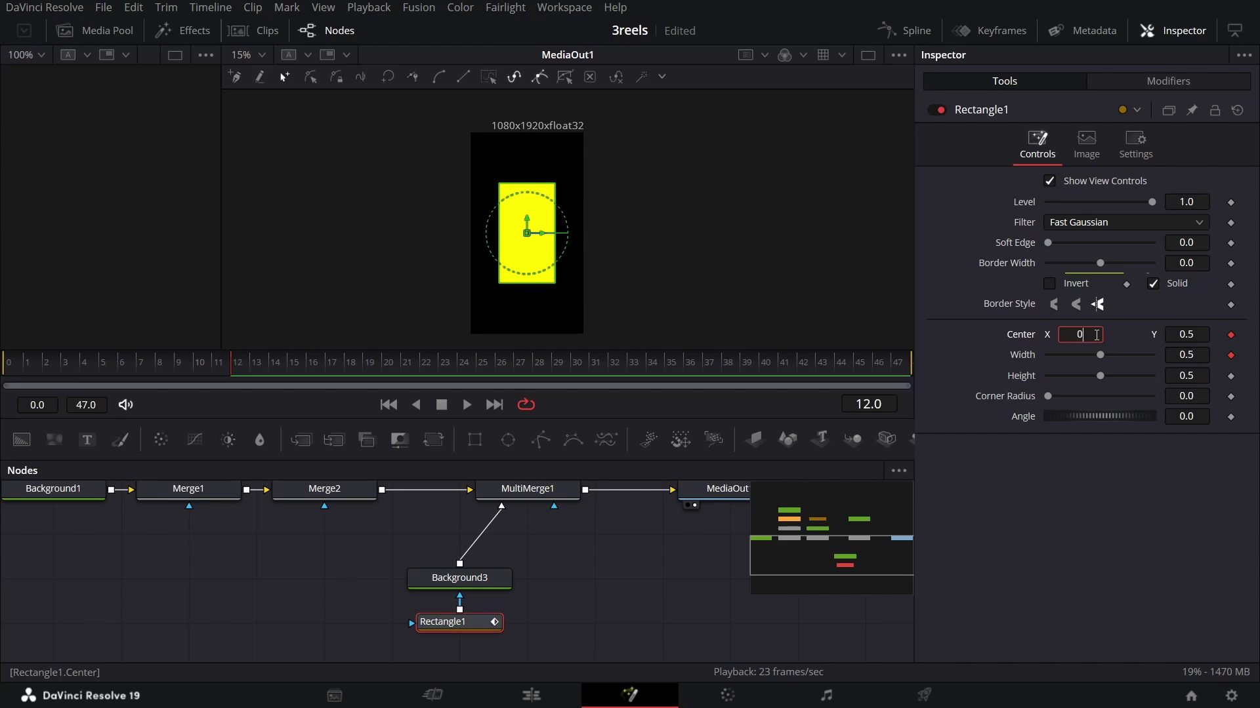
text(.25)
key(Tab)
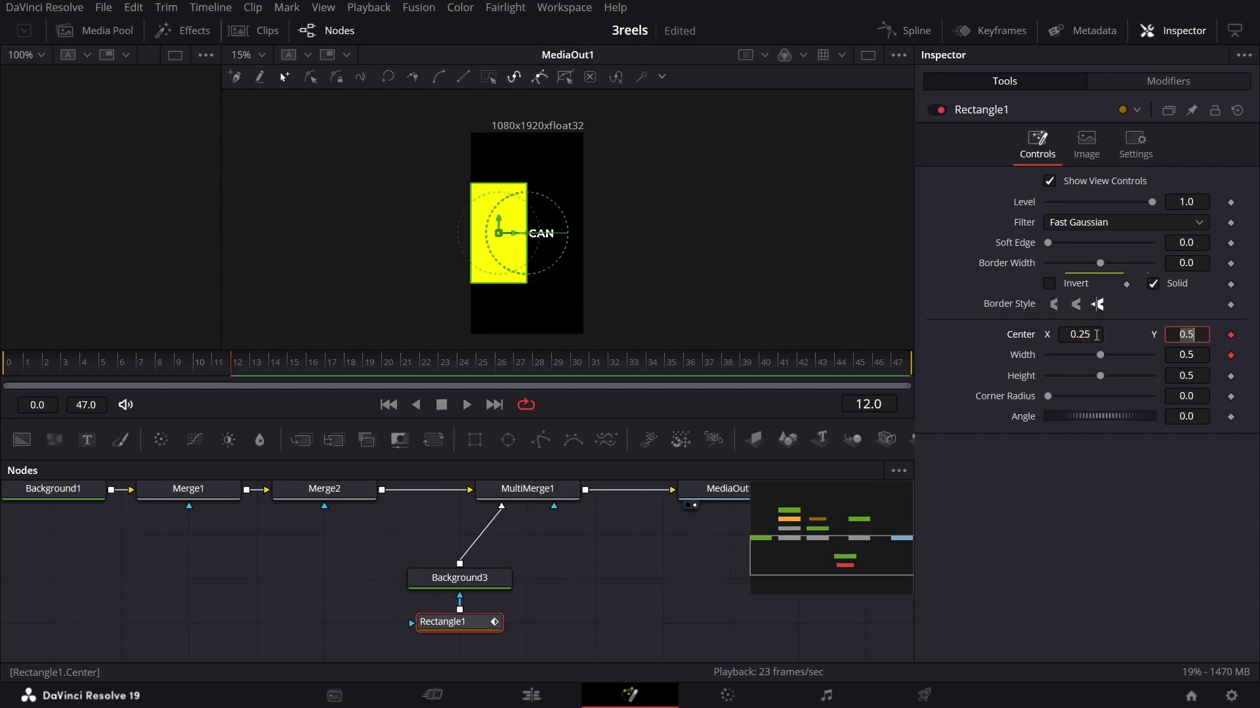
text(0.)
key(Tab)
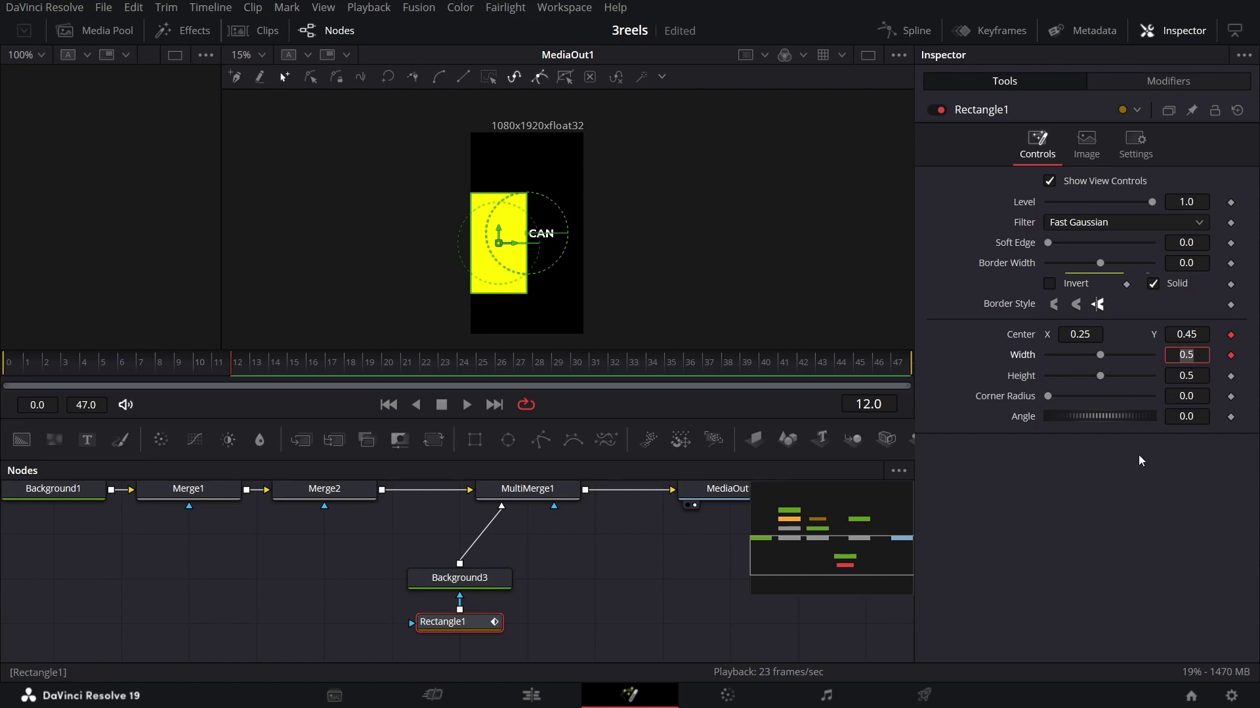
text(0)
key(Tab)
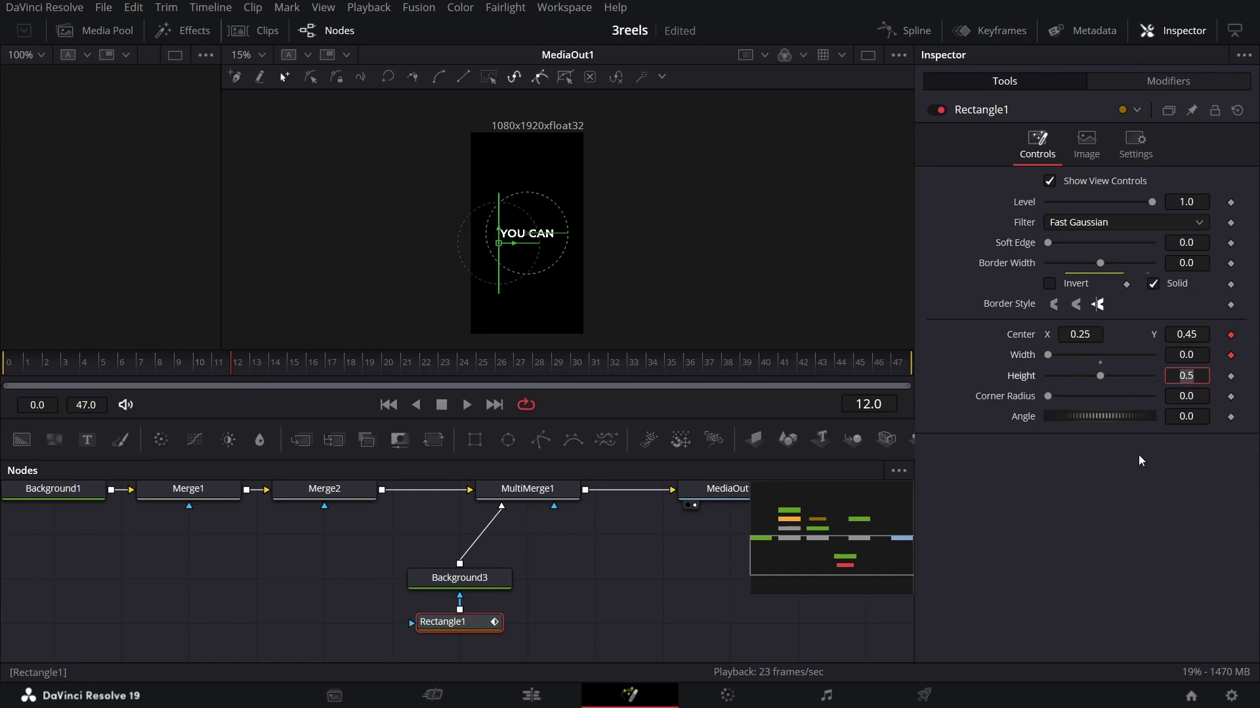
click(1151, 486)
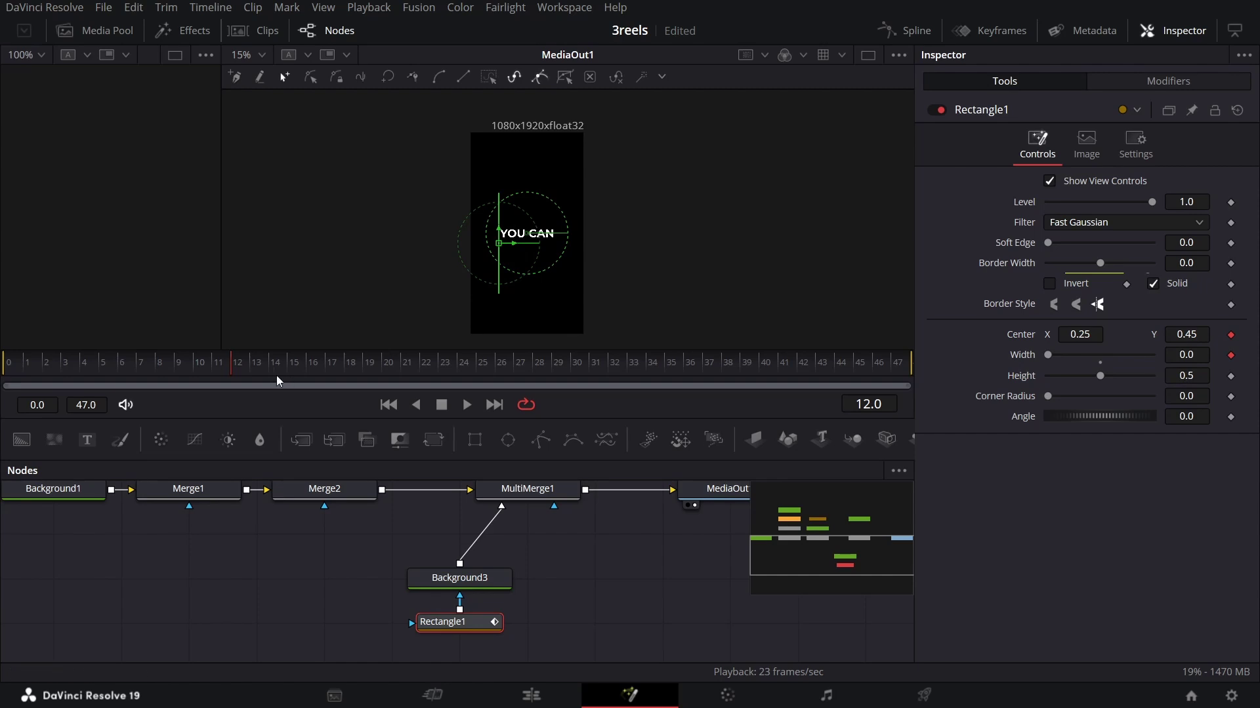
Step: At frame 20, set Rectangle1 Center to 0.5/0.4, Width 0.5 and Height 0.06
drag(277, 375, 372, 381)
key(Tab)
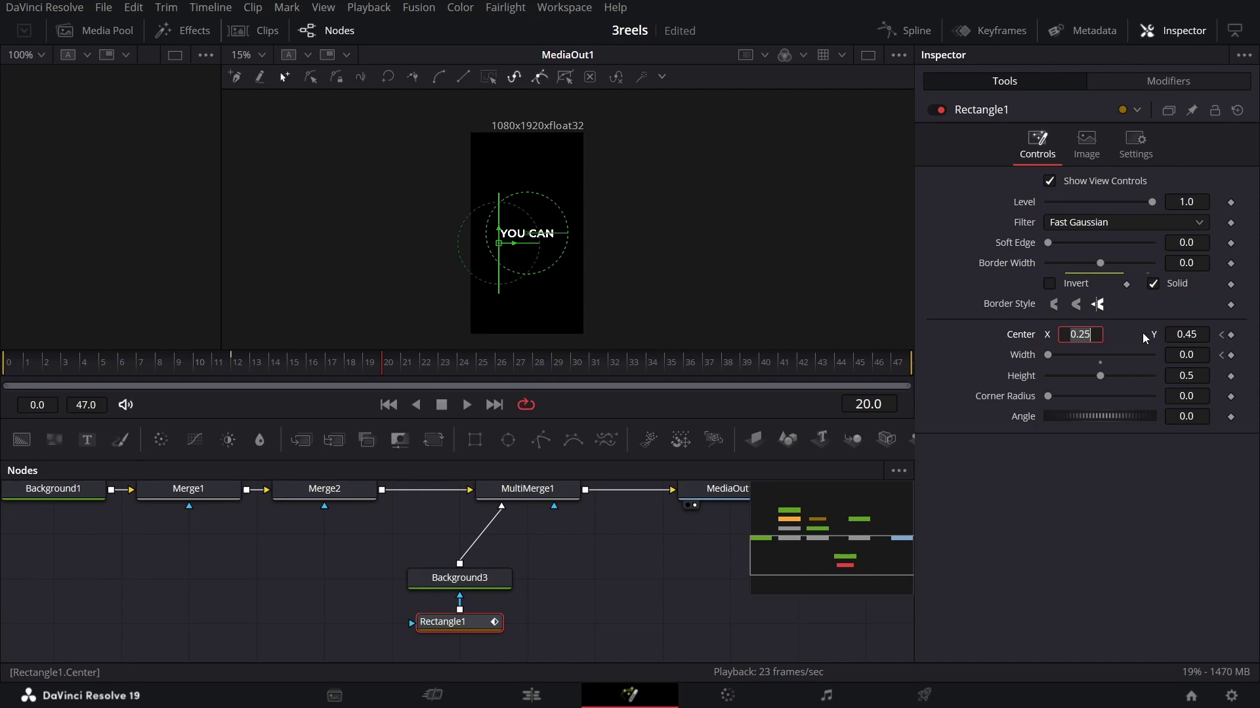
text(0.5)
key(Tab)
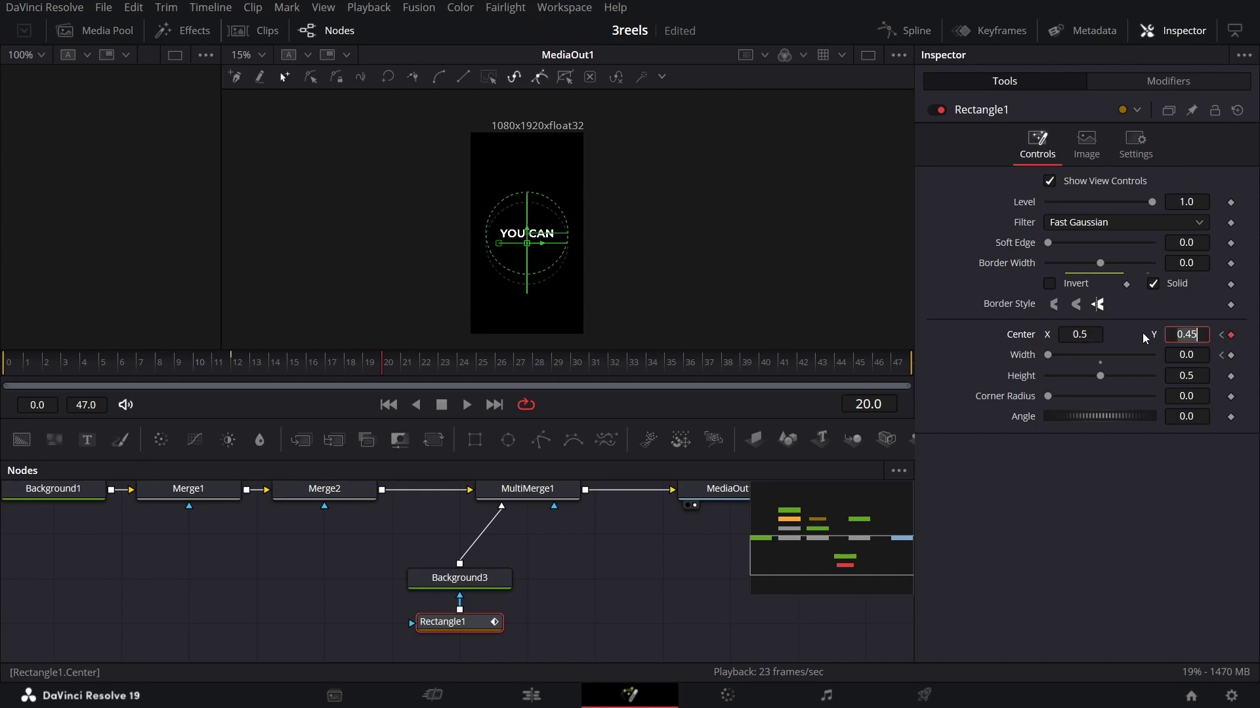
text(0.4)
key(Tab)
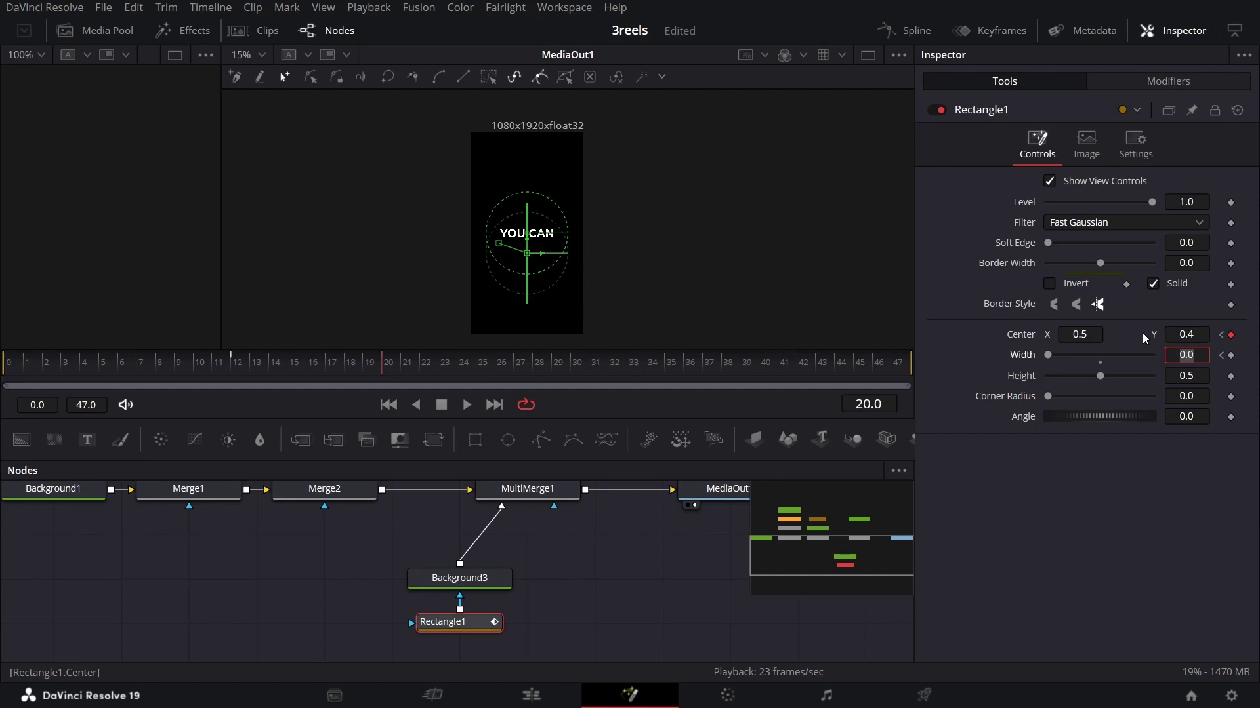
text(0.5)
key(Tab)
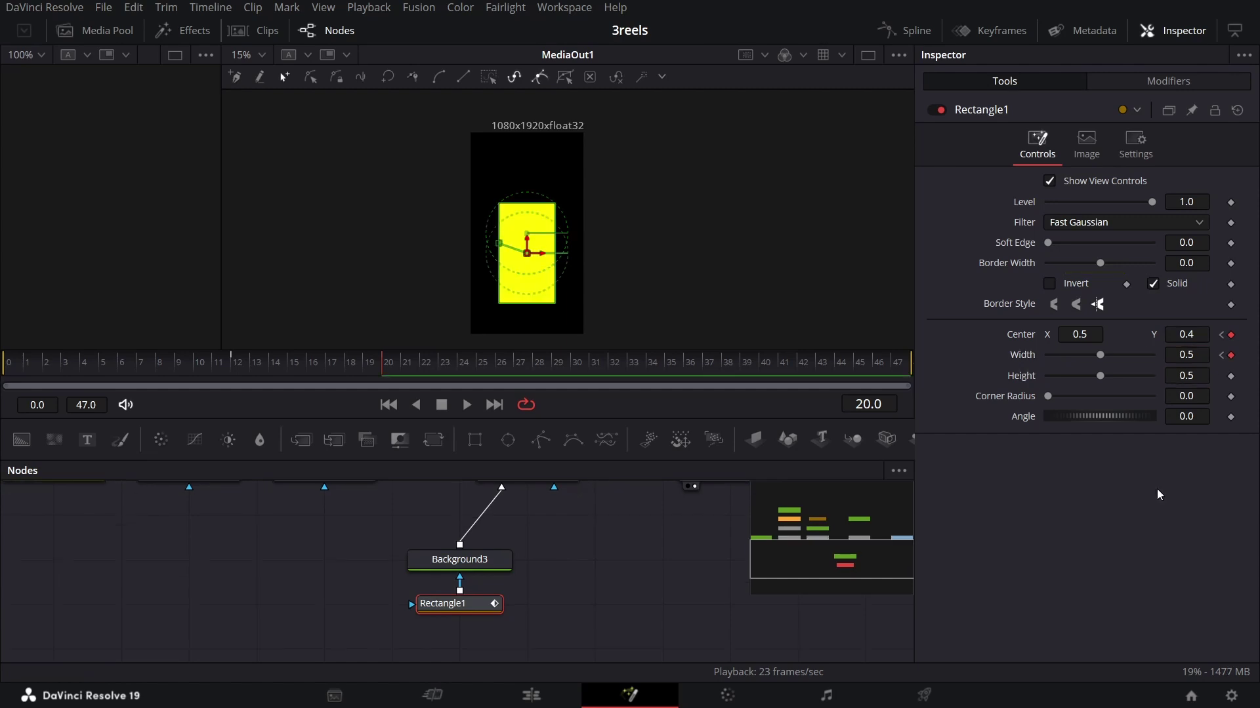
text(0.)
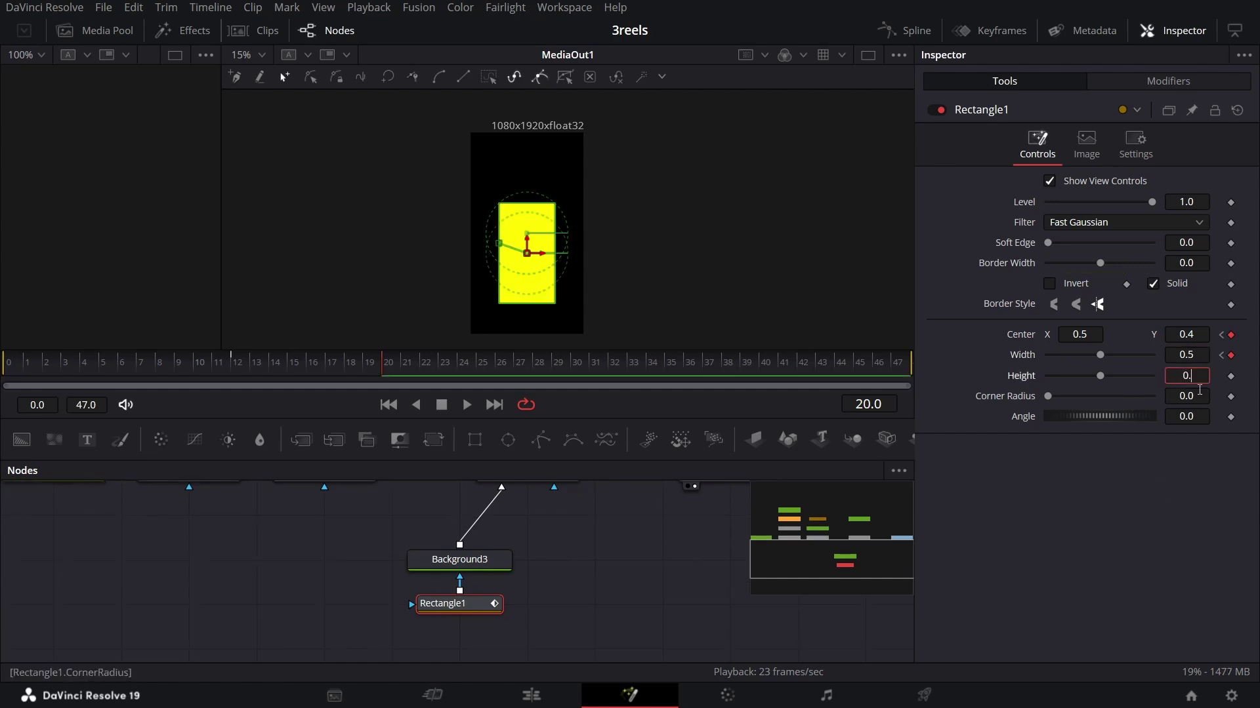
text(06)
key(Tab)
Step: Select Text2 and move YOU CAN slightly lower in the viewer
click(527, 230)
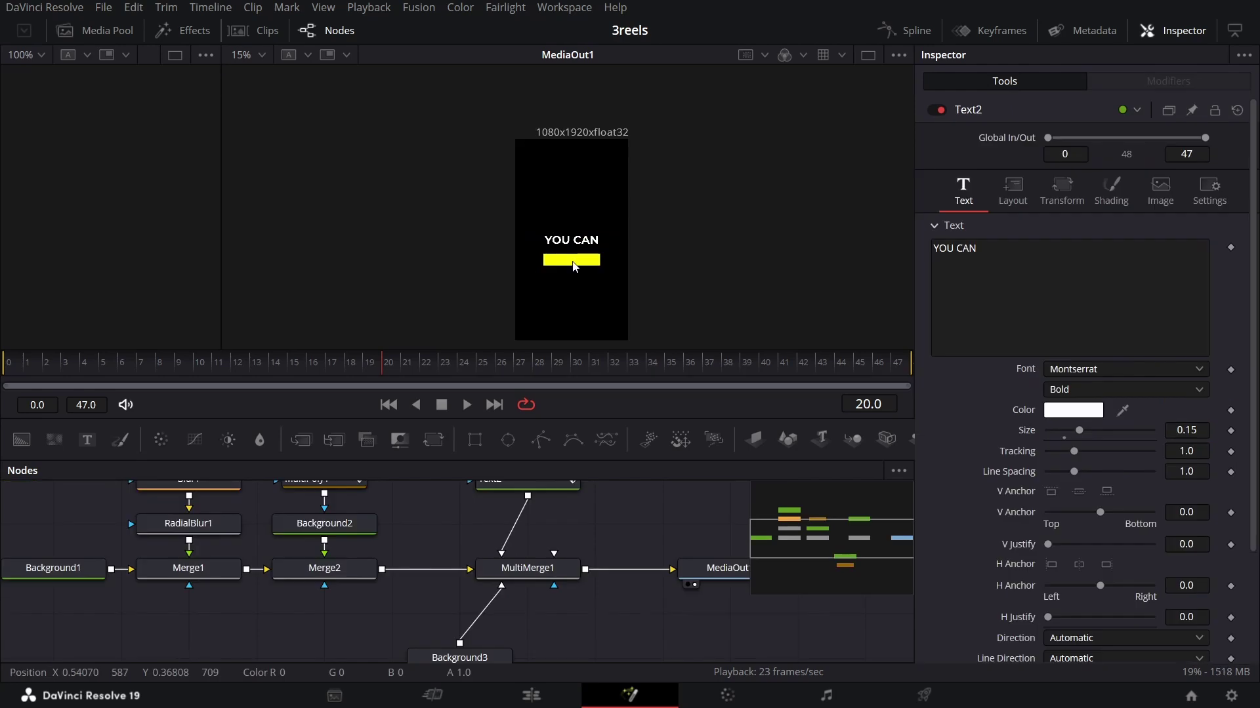
scroll(572, 261, up, 3)
scroll(593, 559, up, 2)
click(557, 529)
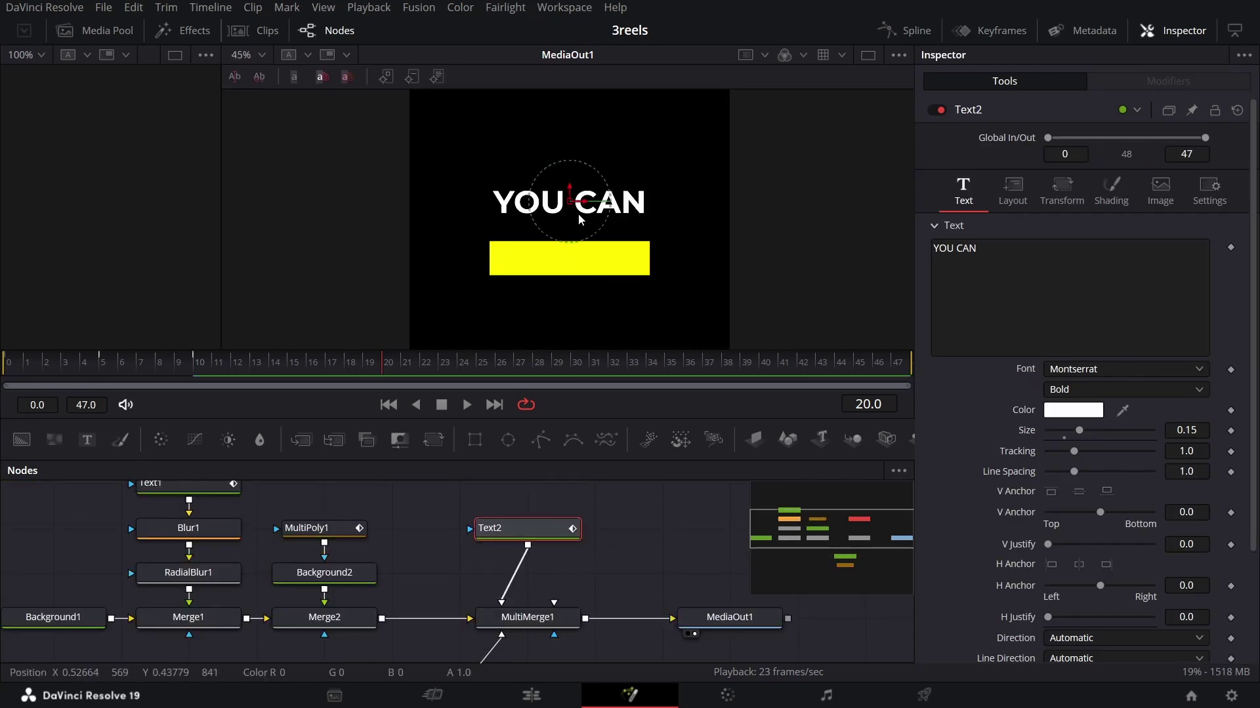
drag(570, 186, 570, 205)
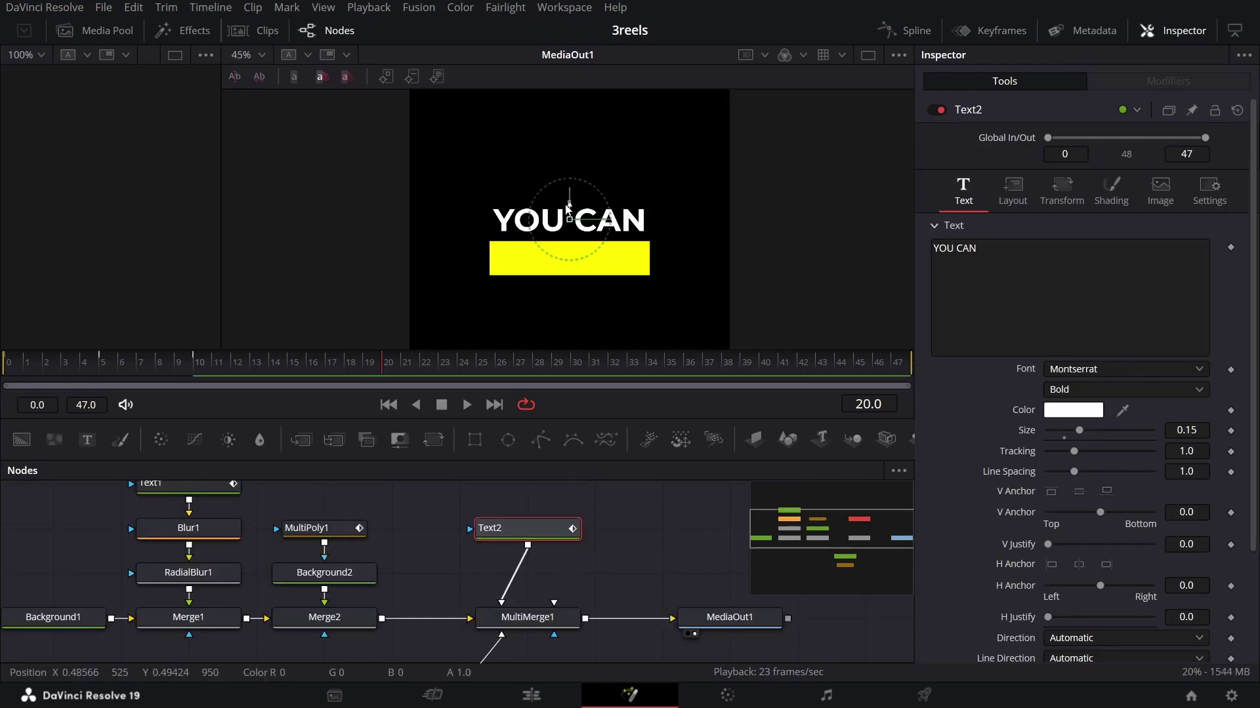
Step: Scrub through the bar animation and add a new Text3 node feeding MultiMerge1
scroll(614, 531, down, 1)
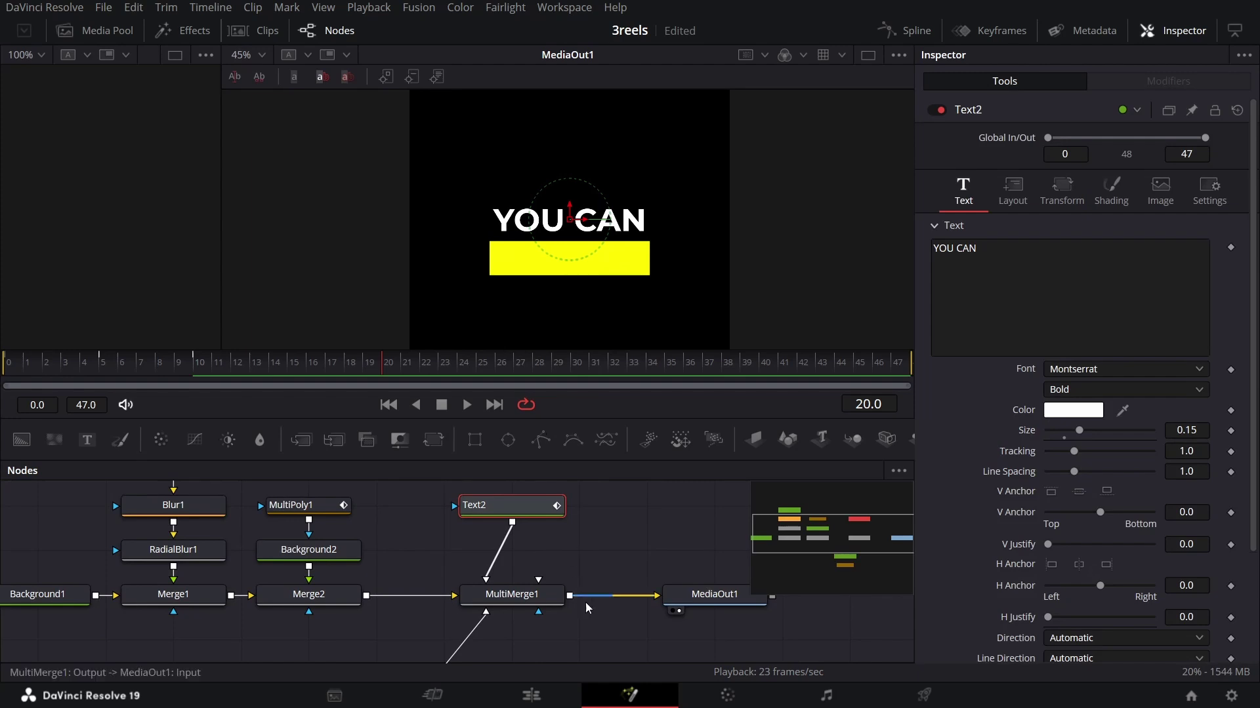
scroll(585, 602, down, 3)
drag(125, 367, 391, 368)
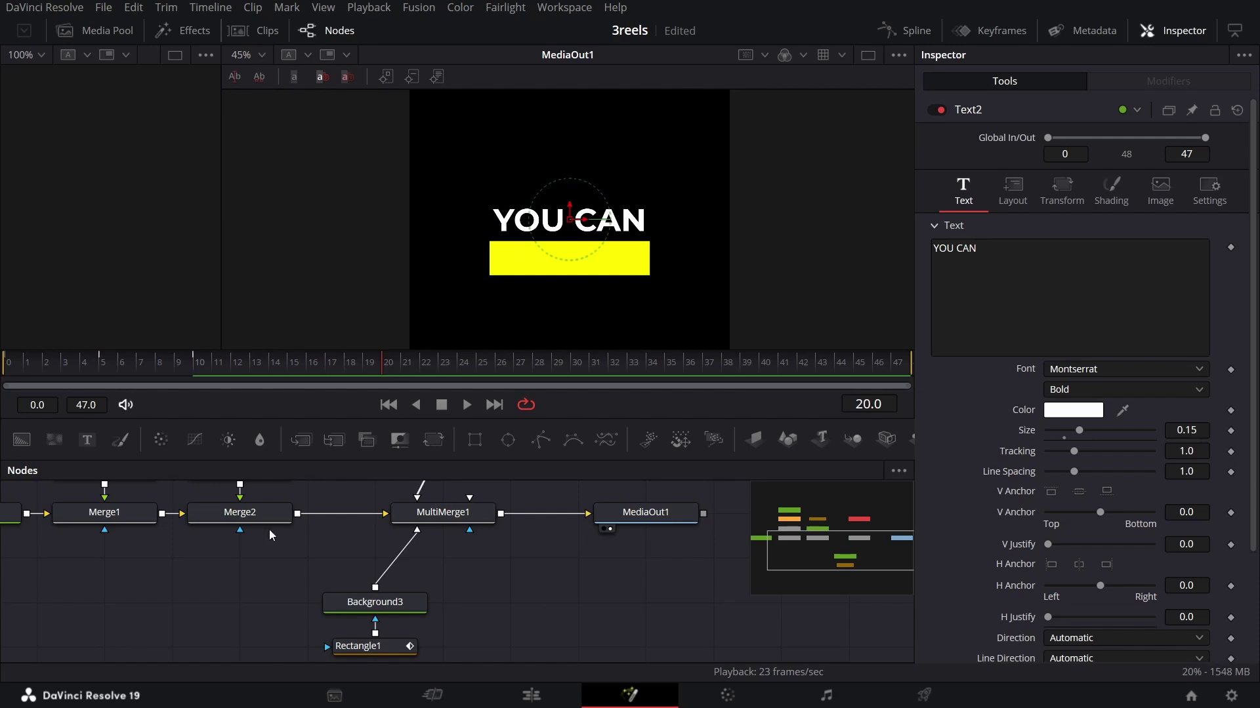
drag(87, 439, 471, 532)
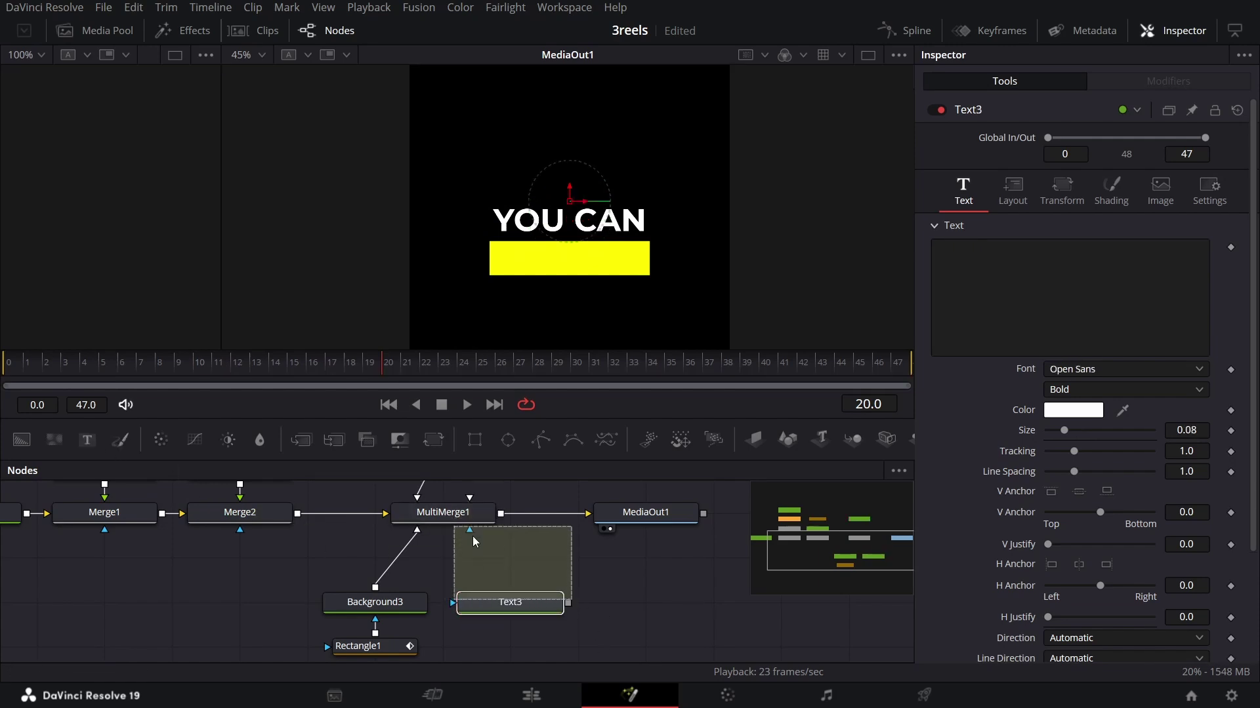
Step: Make Text3 read 'BECOME' in Montserrat with the Black weight
click(529, 608)
click(959, 320)
text(BECOME)
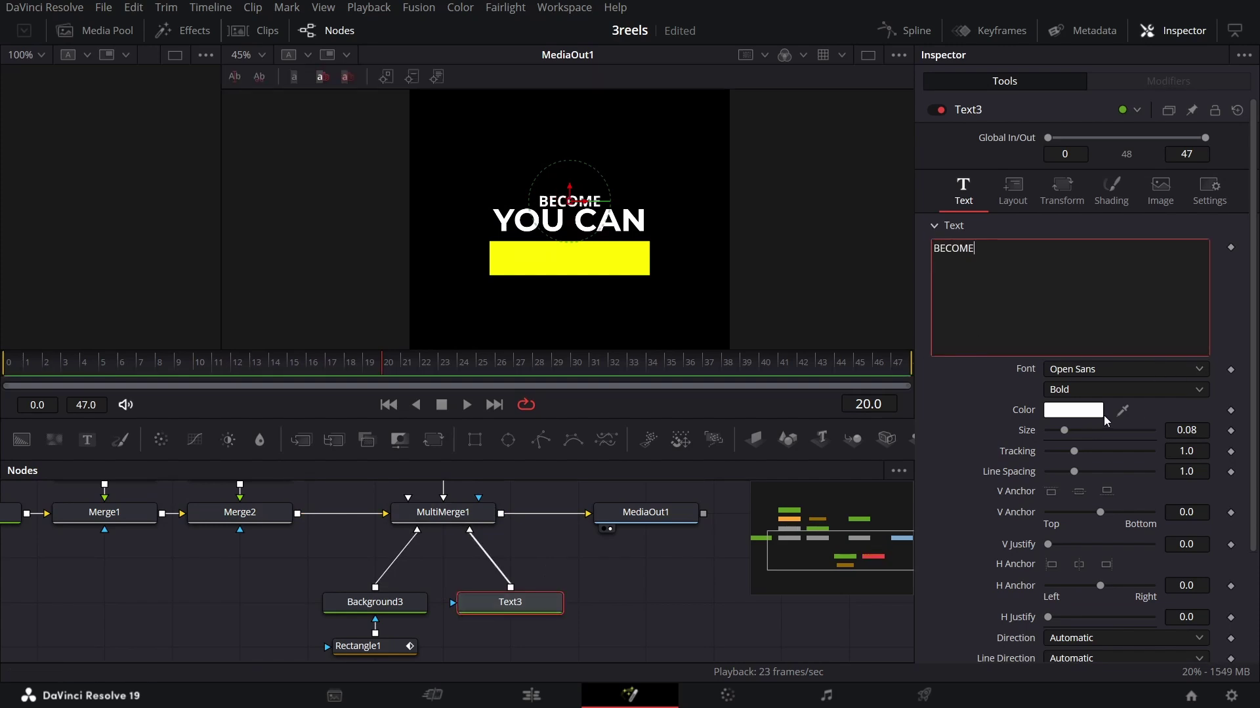
click(1087, 365)
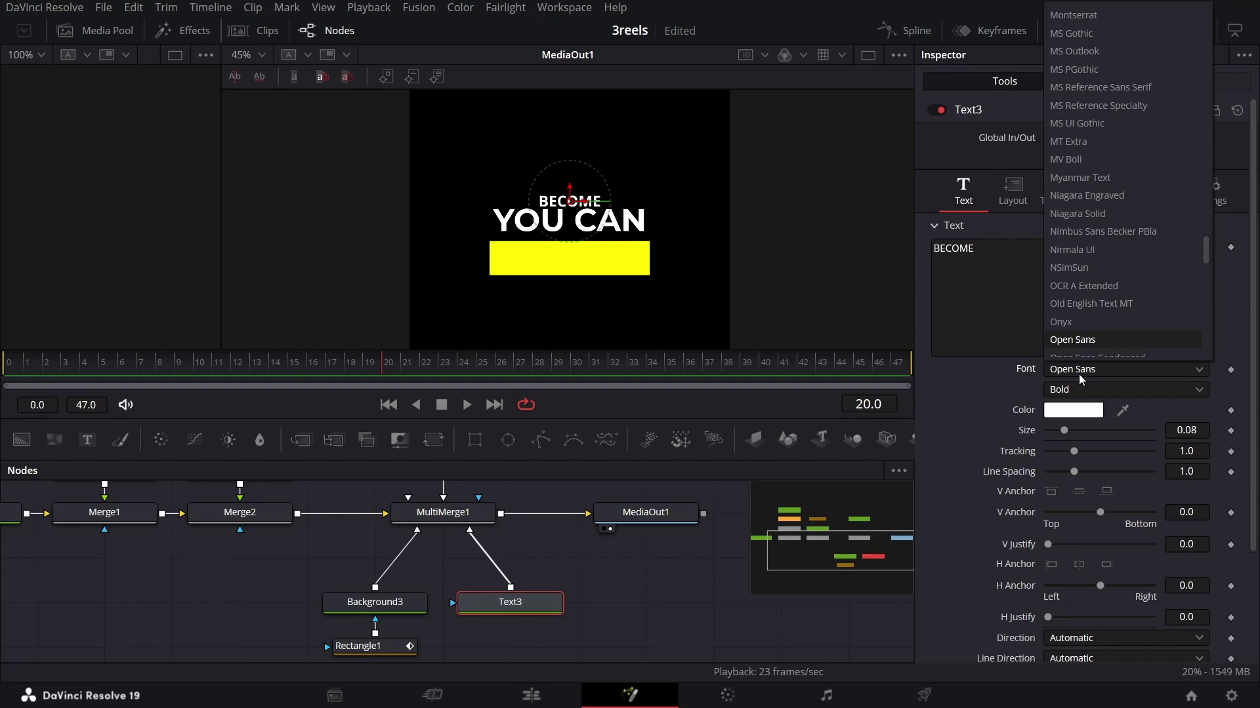
text(mont)
key(Return)
click(1078, 385)
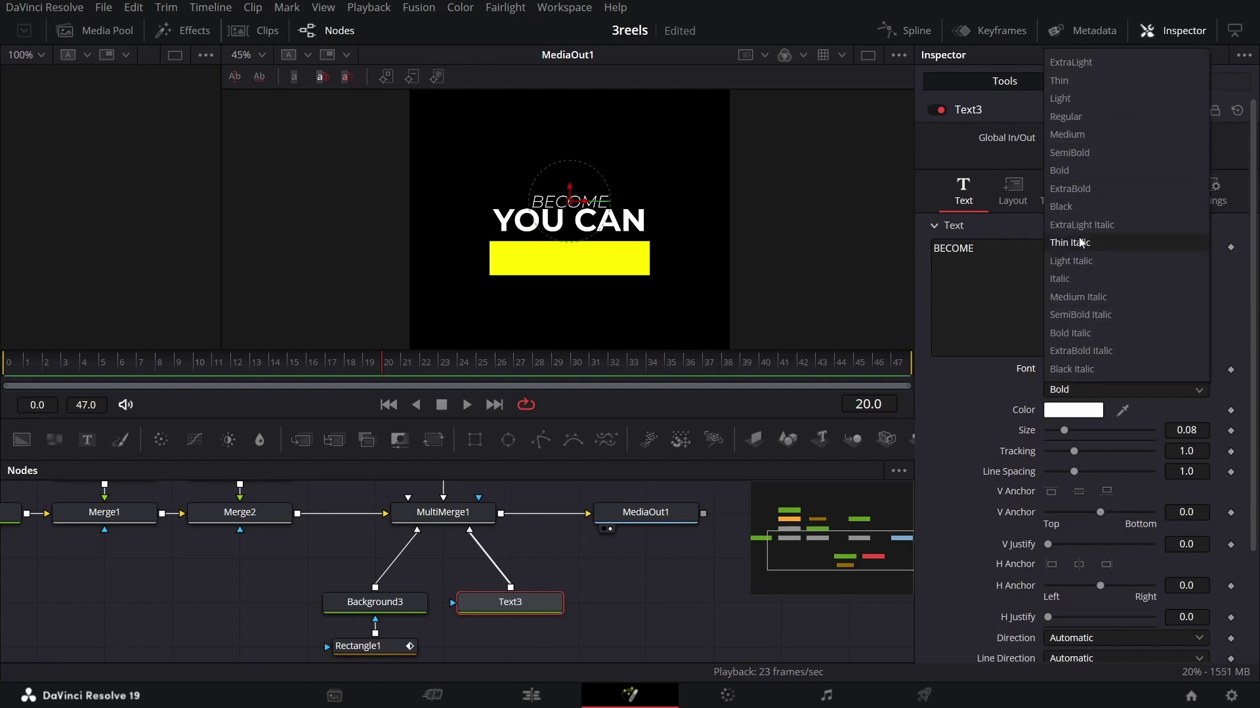
click(1077, 207)
Step: Color BECOME black at size 0.16 inside the yellow bar, and nudge YOU CAN down
click(1073, 410)
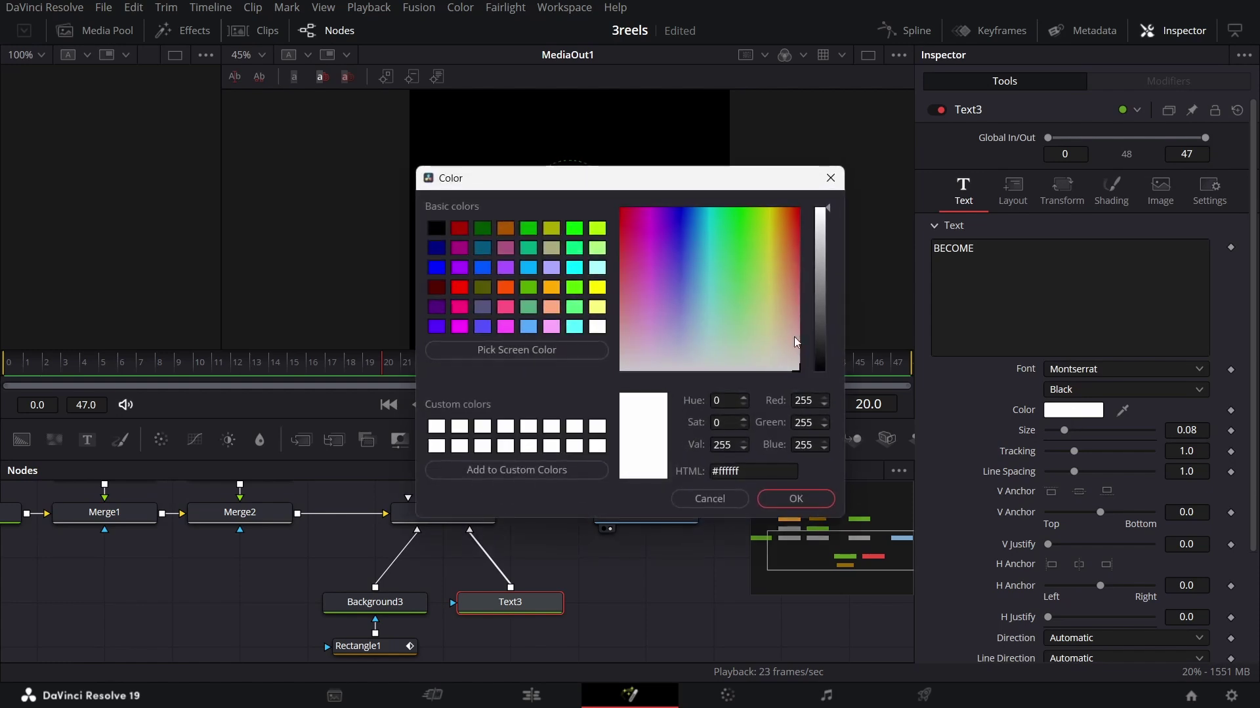
drag(819, 308, 821, 372)
click(804, 487)
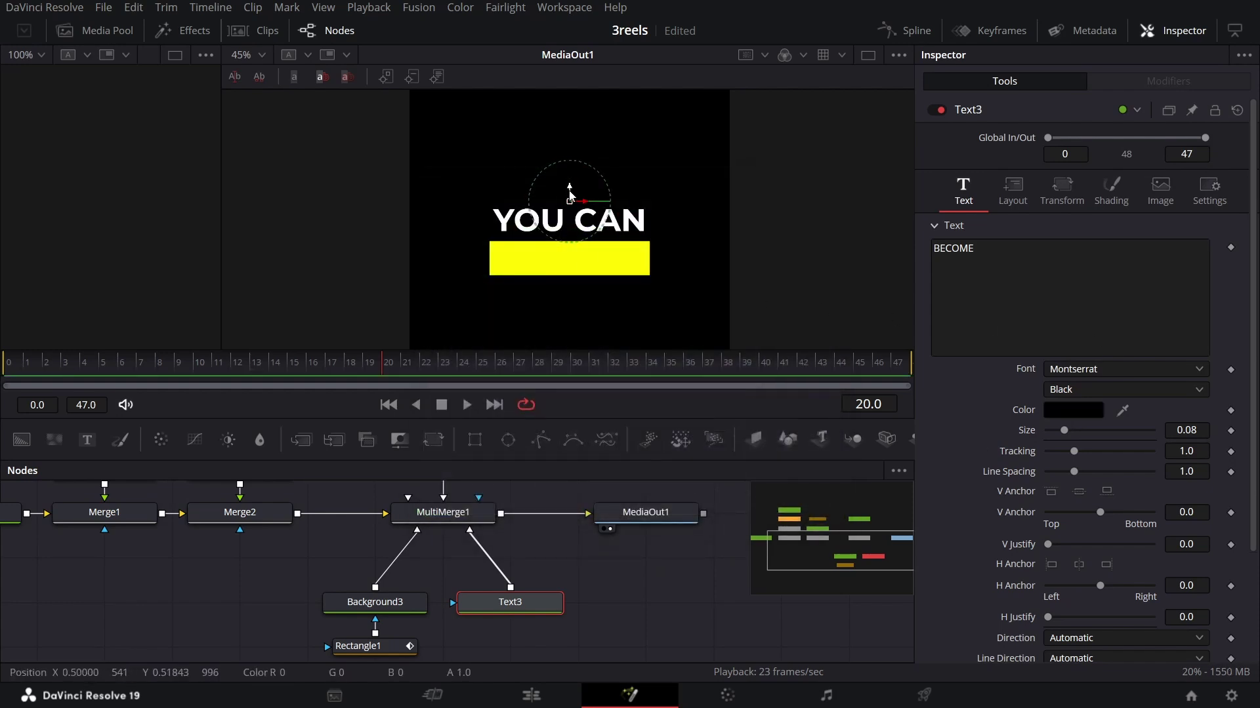
drag(570, 202, 570, 257)
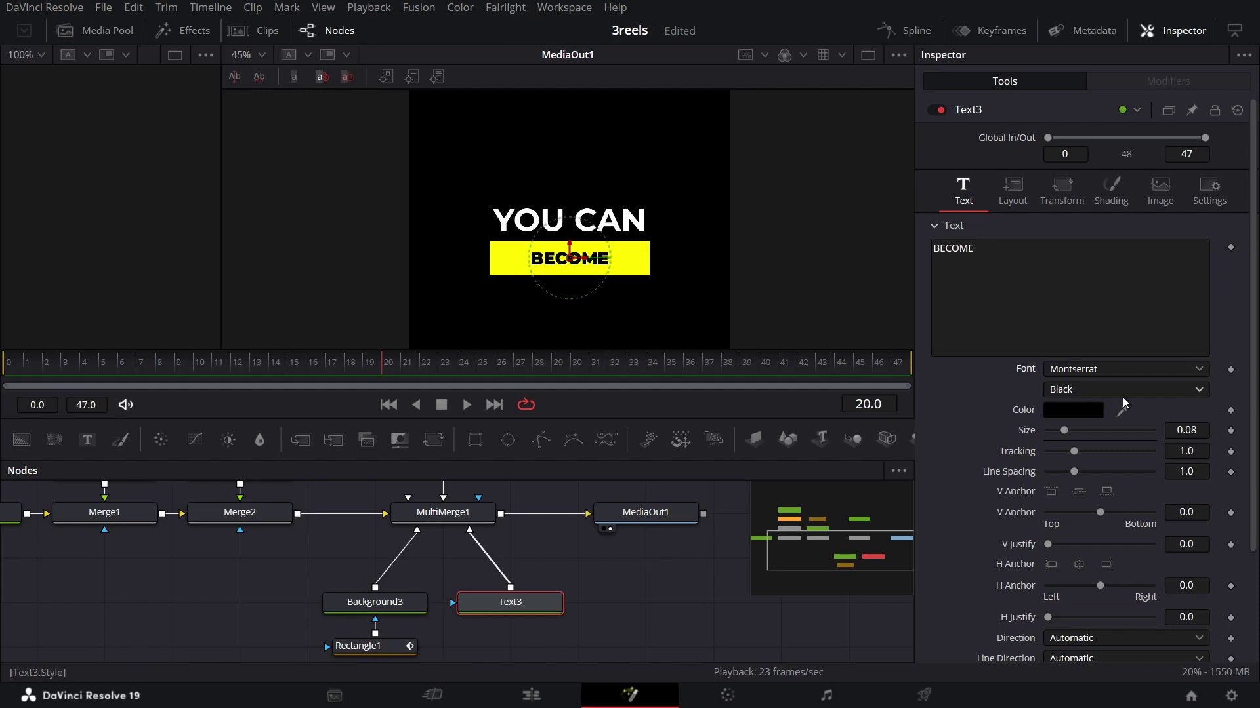
click(1198, 429)
text(0.16)
key(Tab)
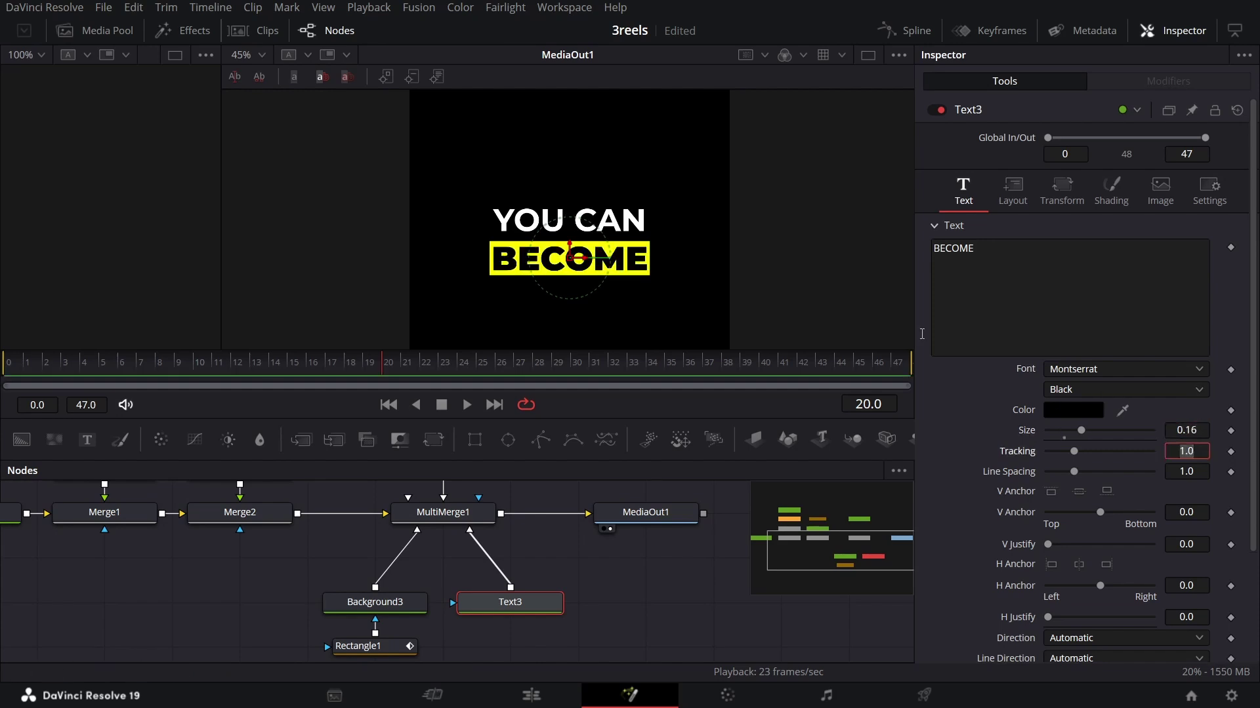
key(Return)
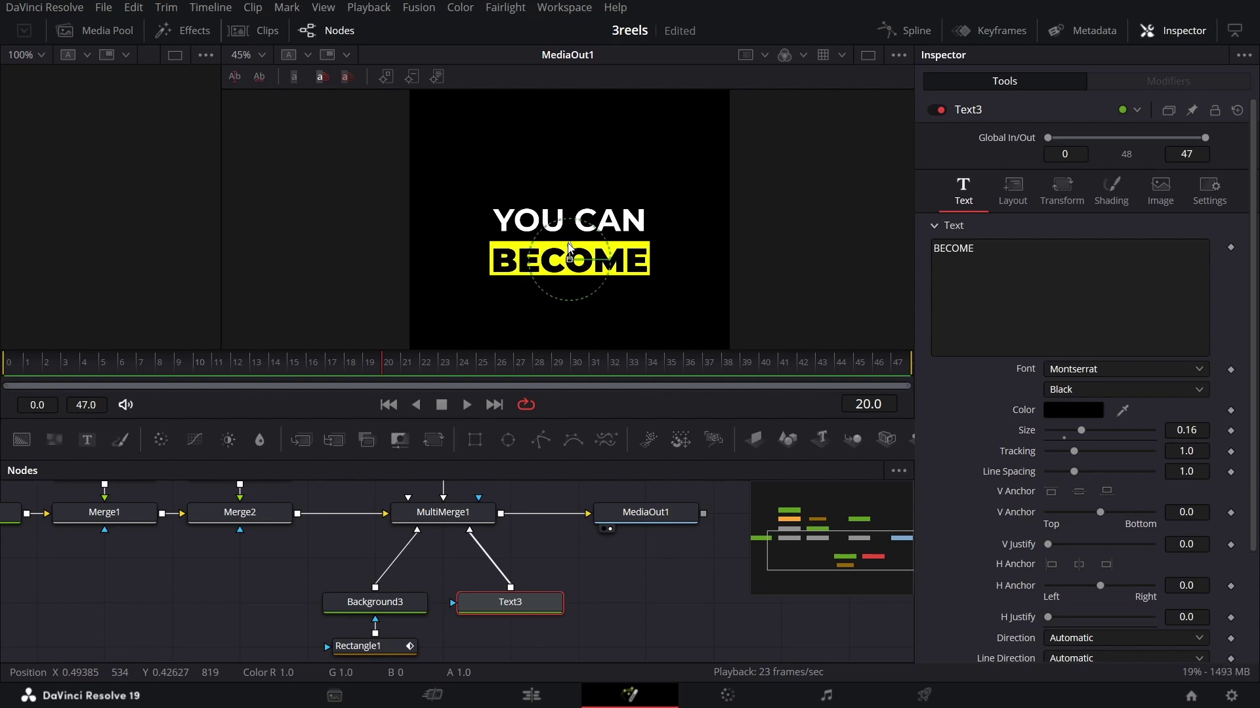
click(576, 223)
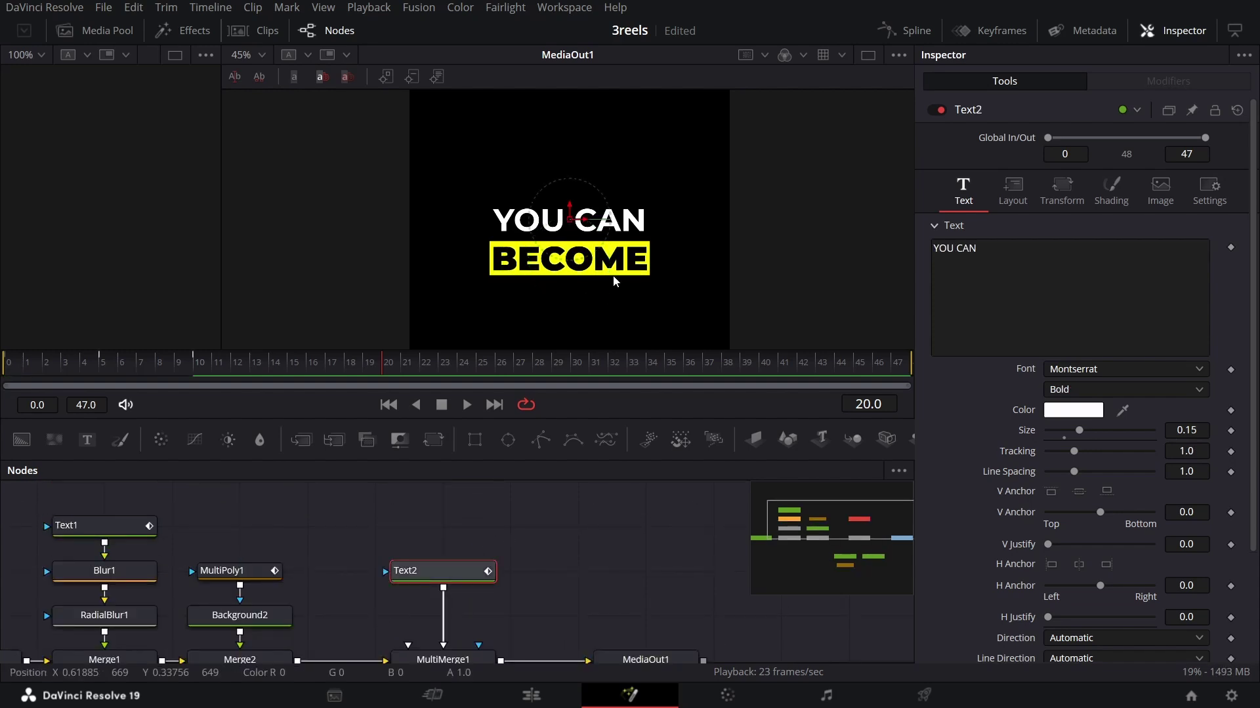
key(Down)
key(Down)
key(Down)
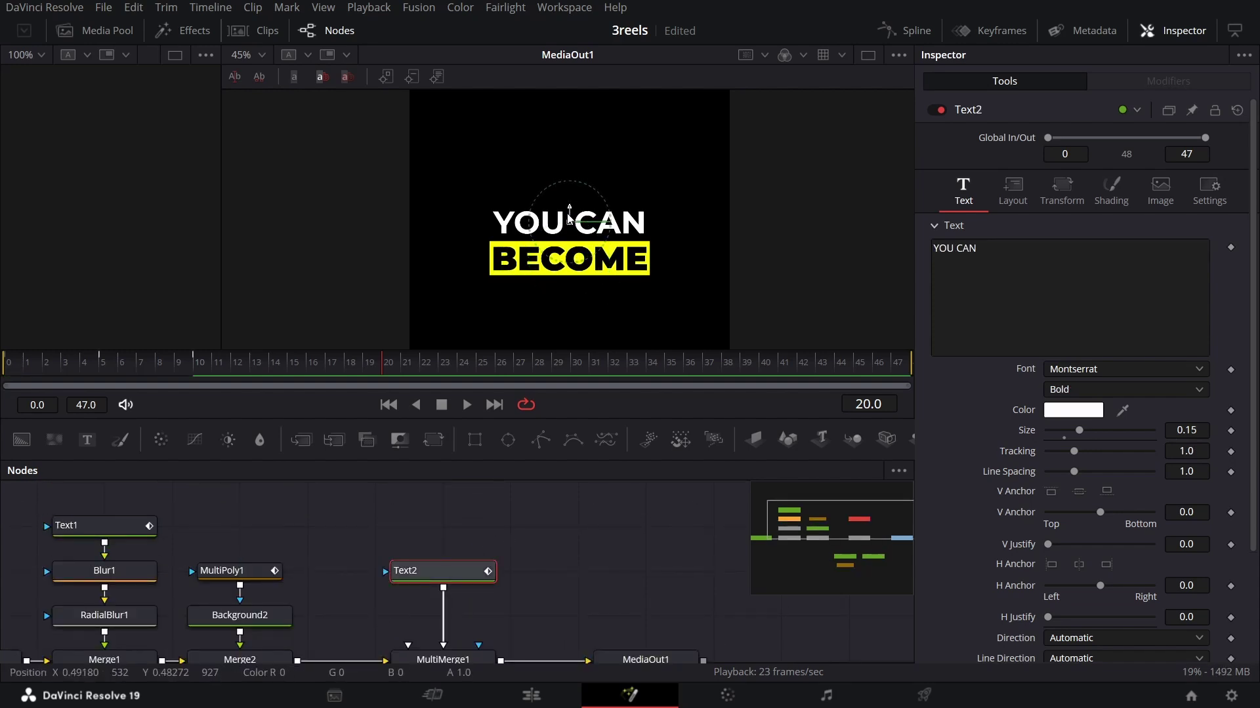
Step: Attach a Rectangle2 mask to the BECOME text with a soft edge of 0.1
click(570, 259)
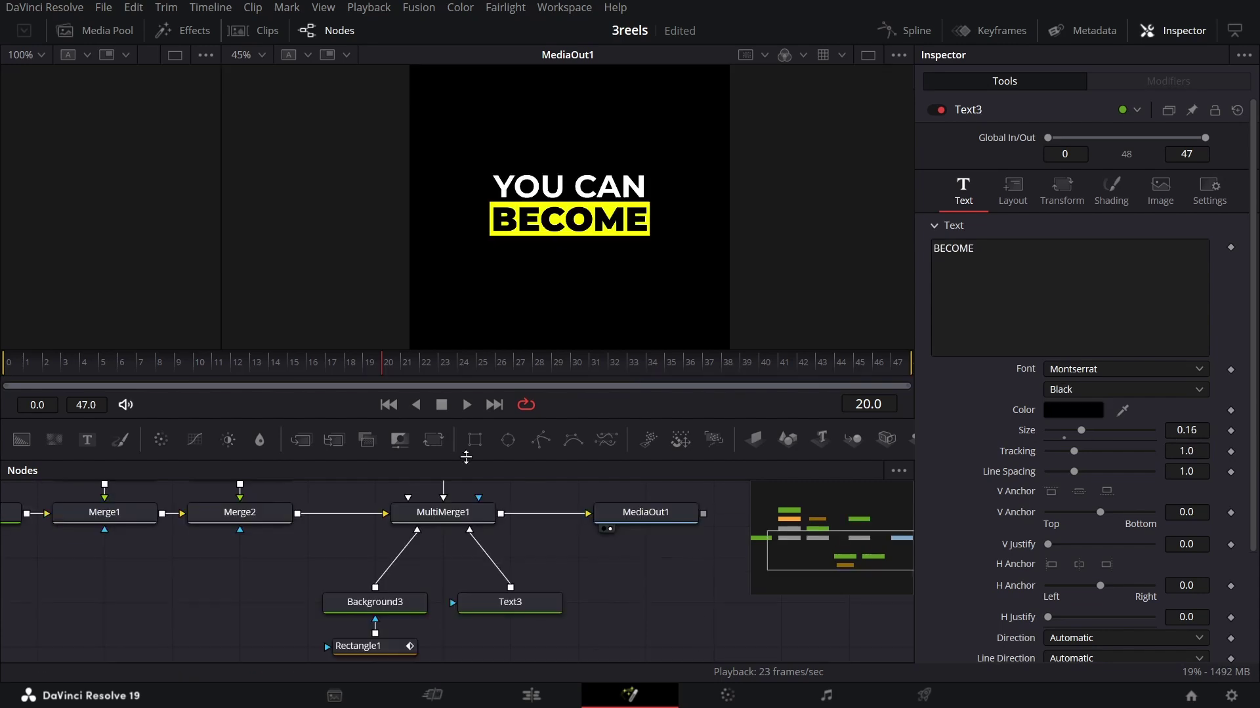
drag(475, 440, 523, 646)
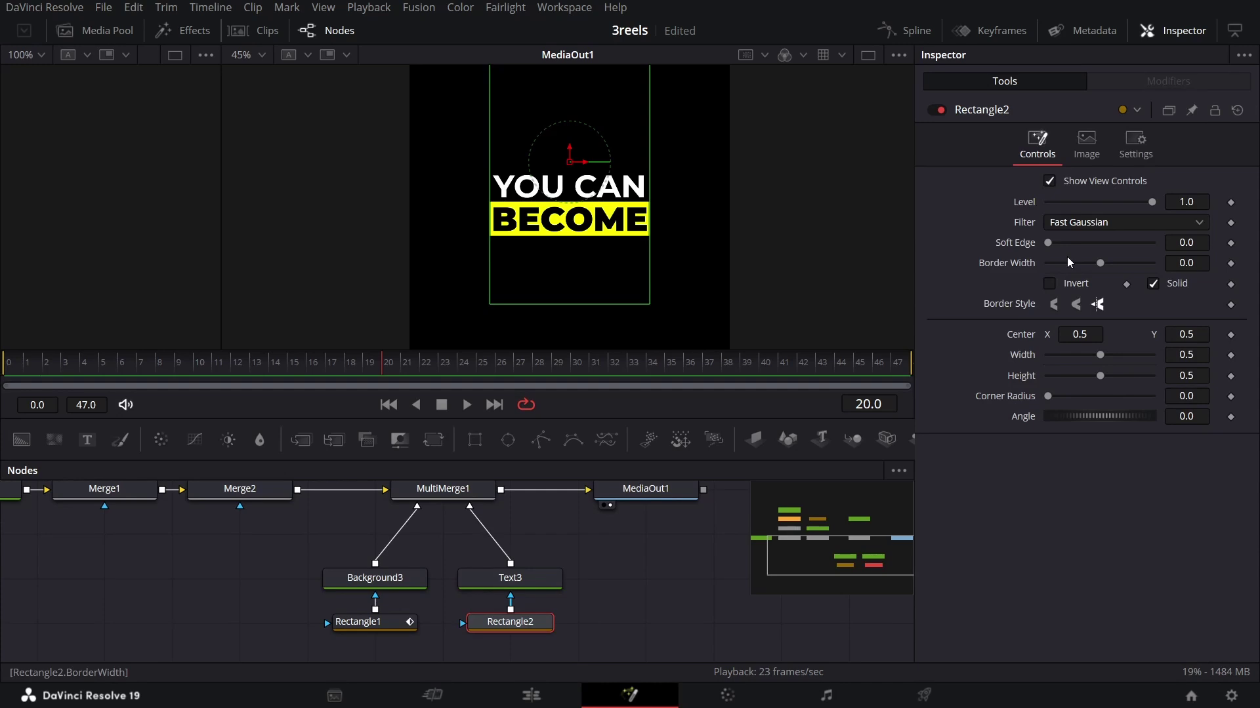
click(1204, 239)
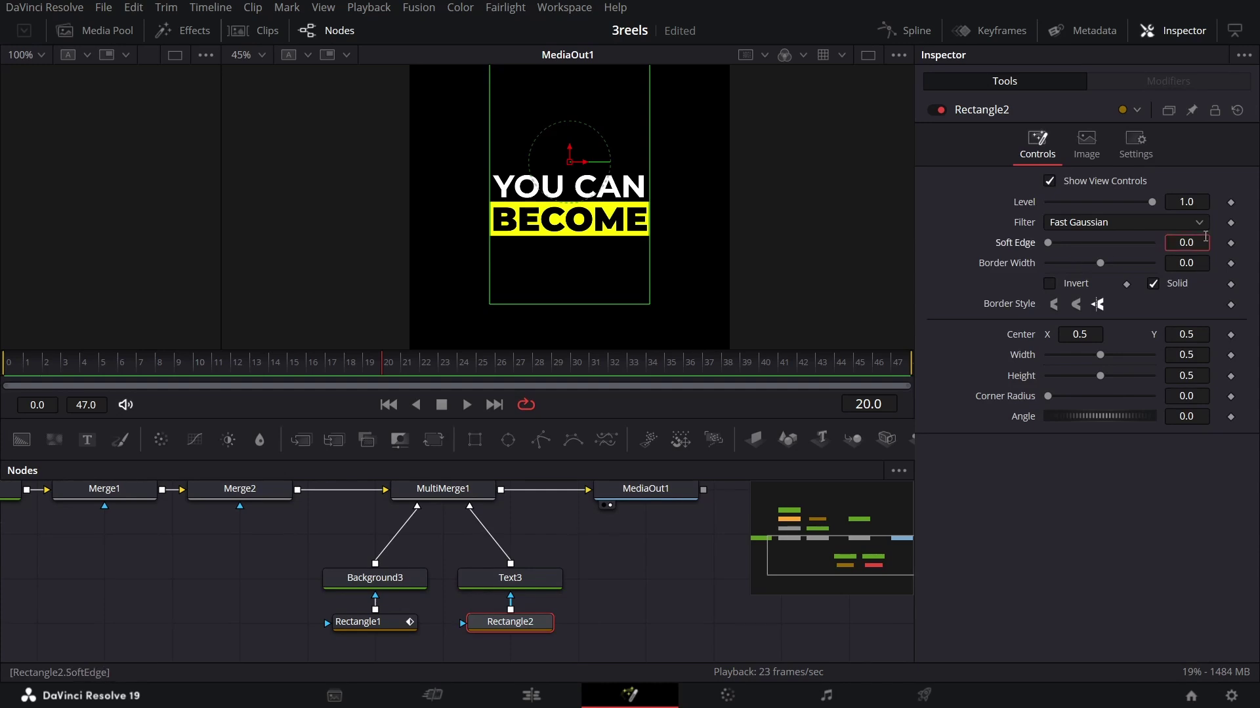
key(Tab)
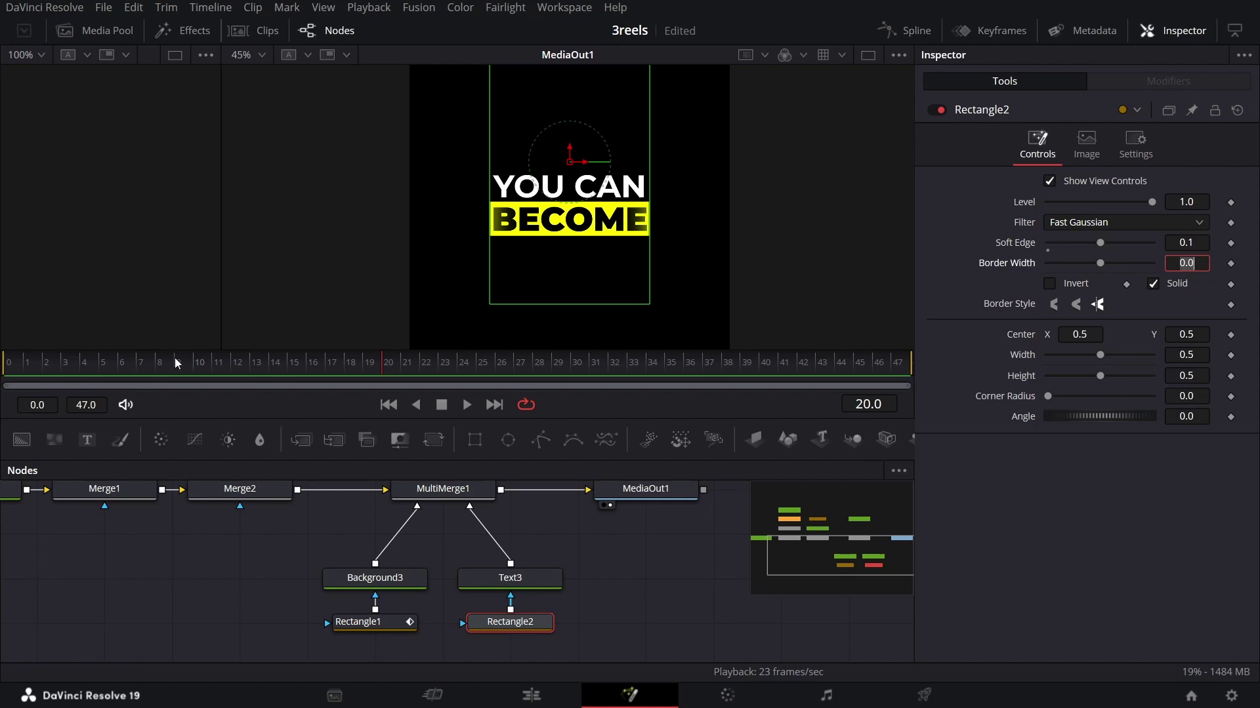
Step: At frame 12, keyframe the mask's Center X at -0.1, off to the left
drag(177, 363, 234, 370)
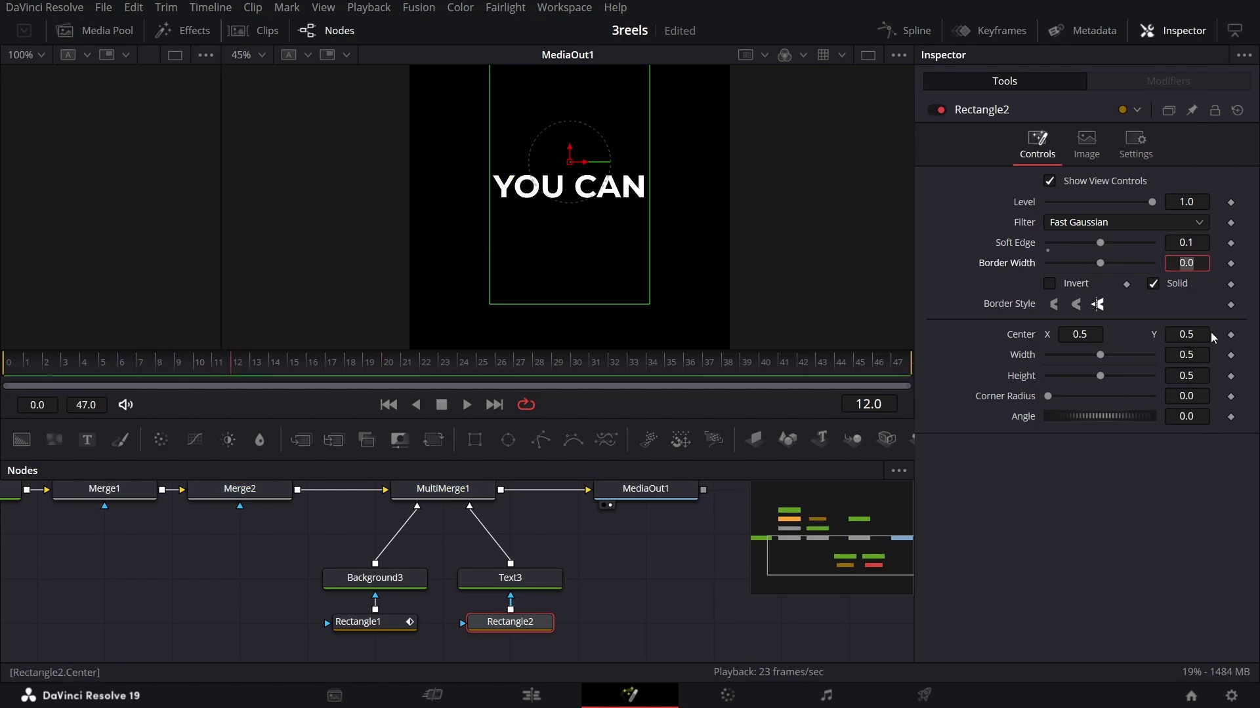
click(1231, 335)
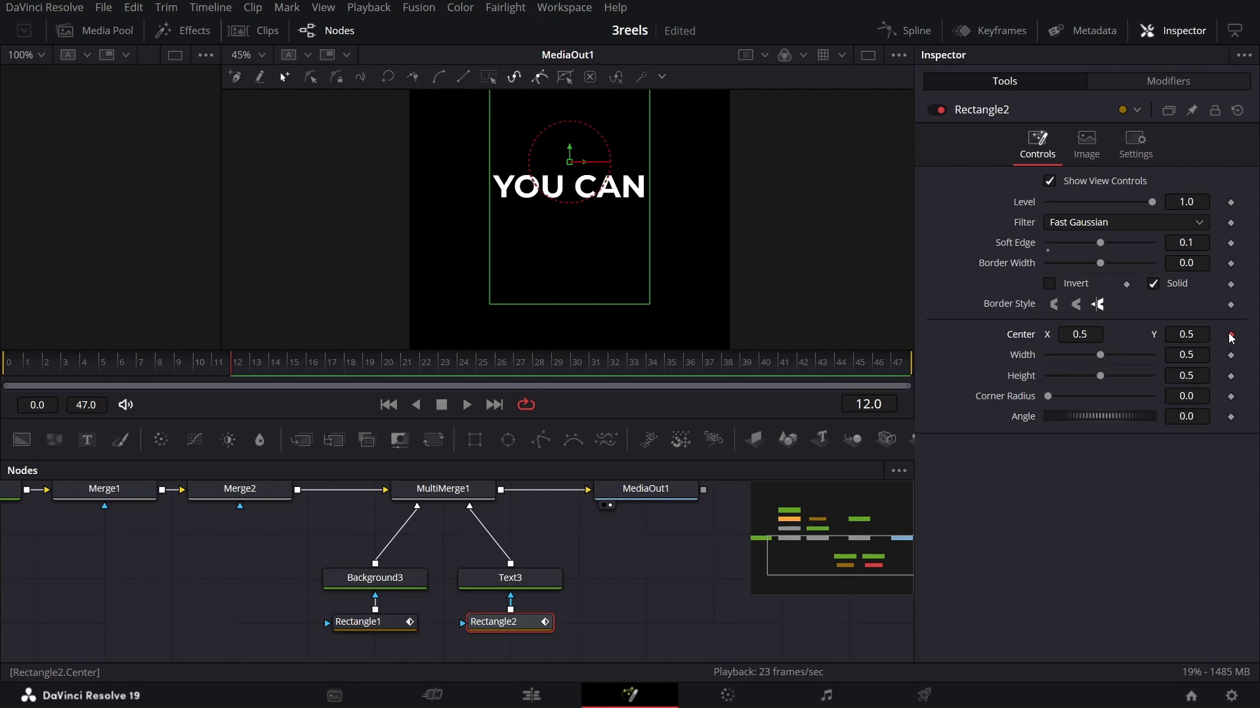
click(1095, 336)
text(-0.1)
key(Tab)
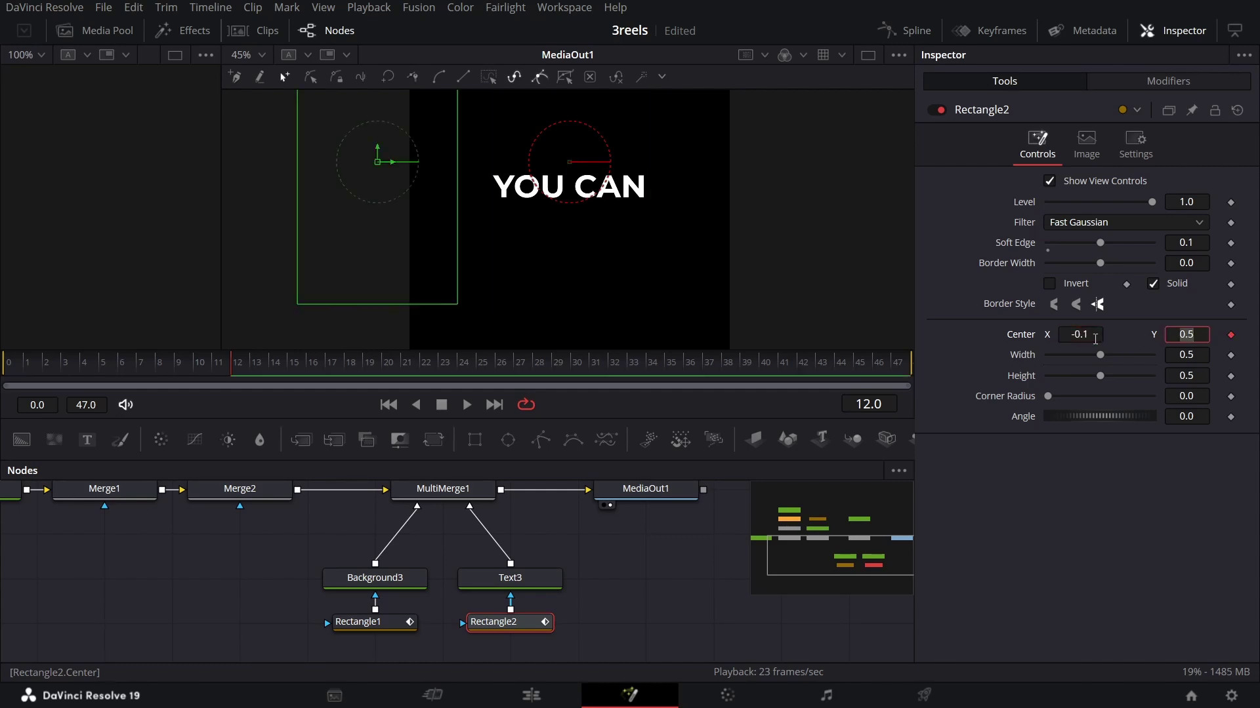
key(Tab)
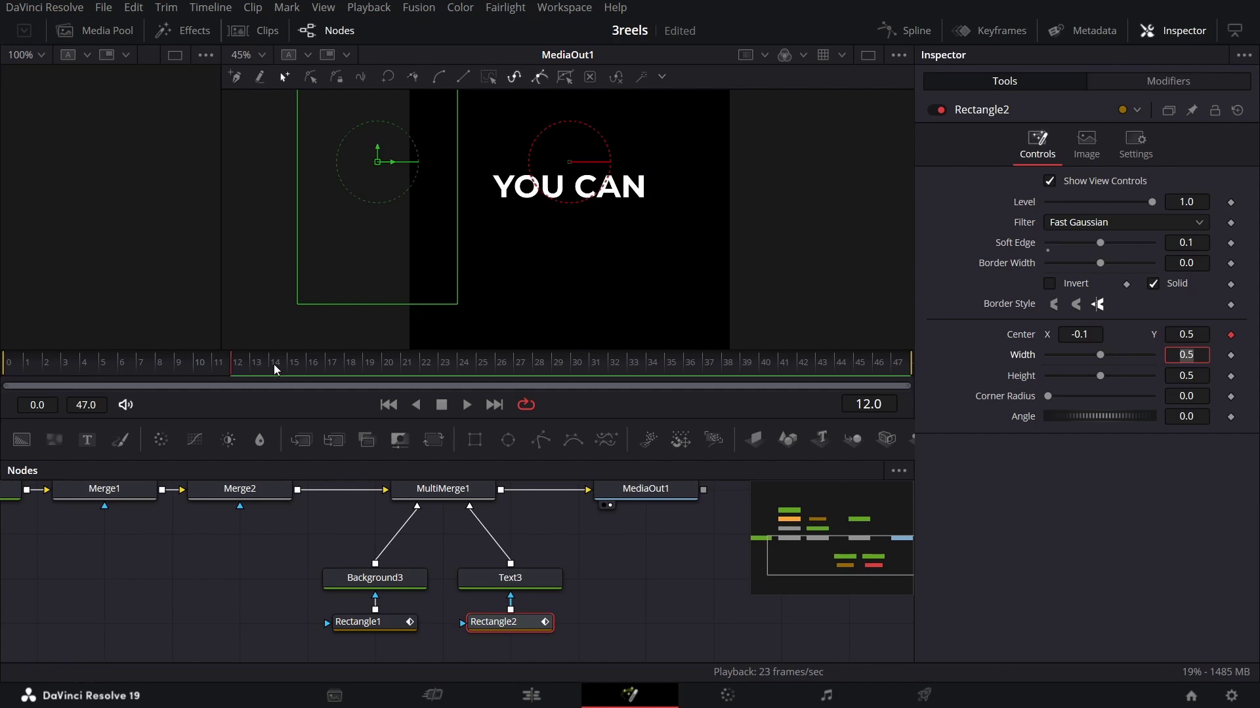
Step: At frame 20, set the mask's Center X to 0.5 so BECOME shows fully
drag(274, 364, 483, 375)
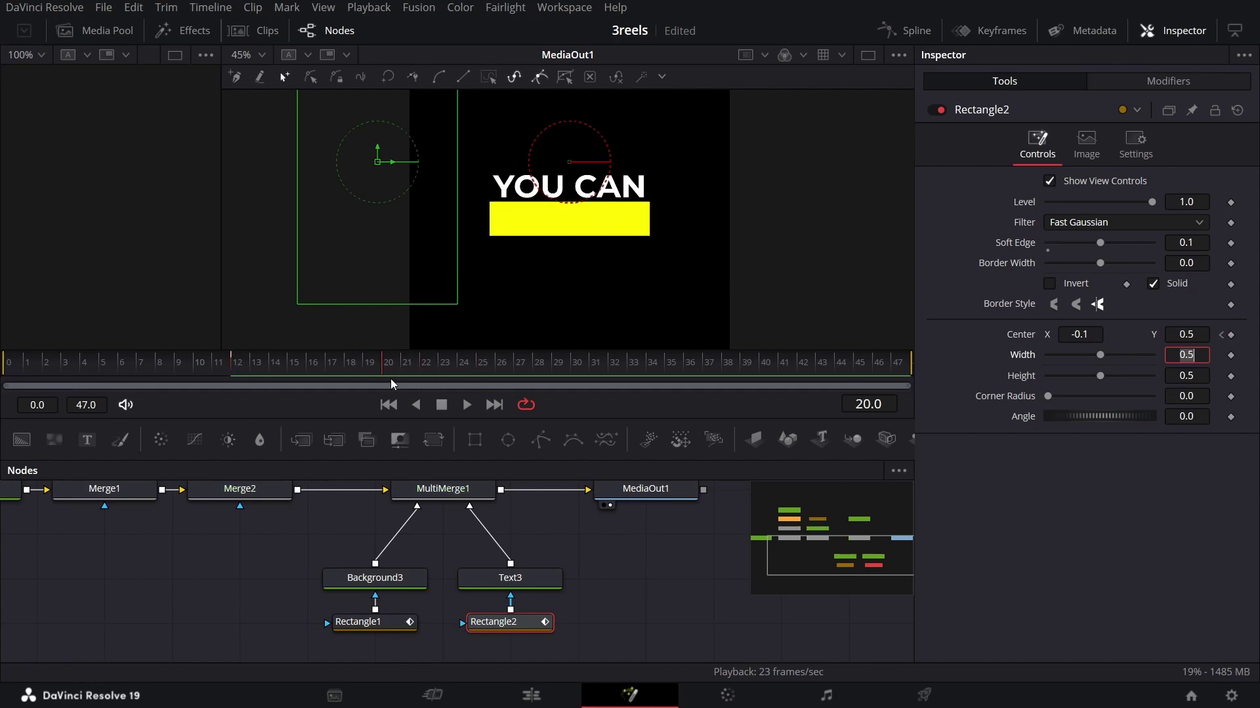
click(1089, 335)
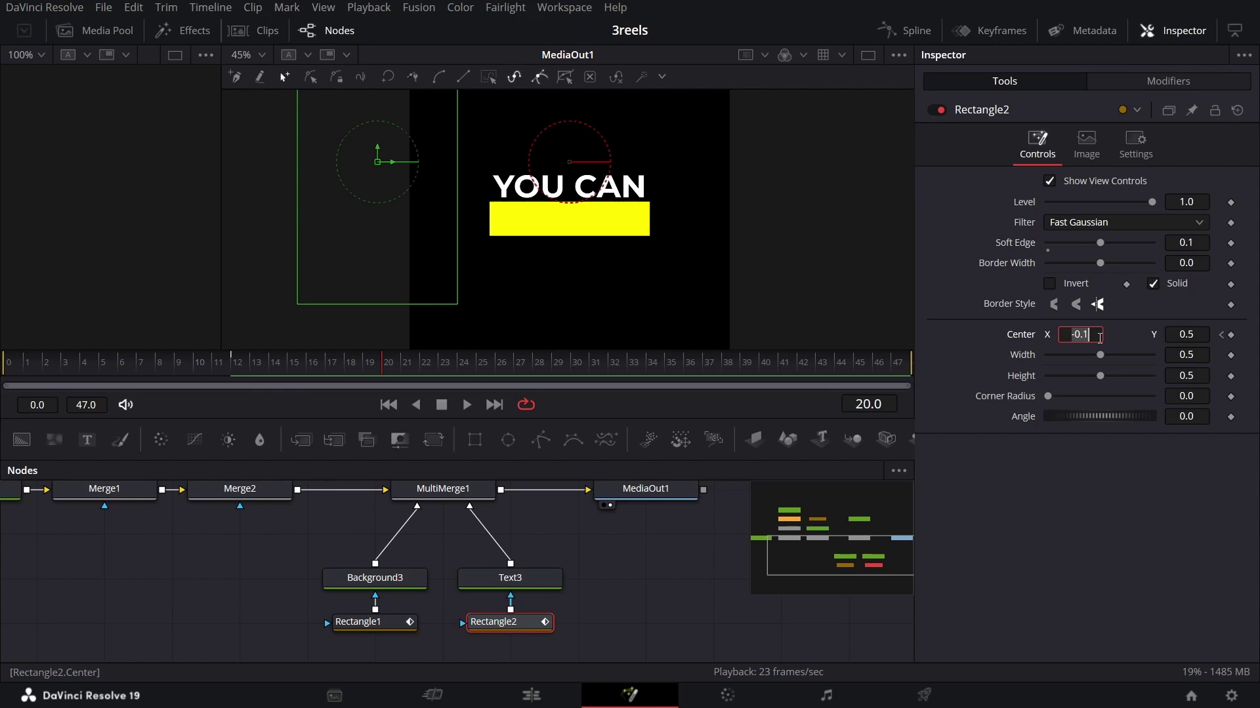
text(0.5)
key(Tab)
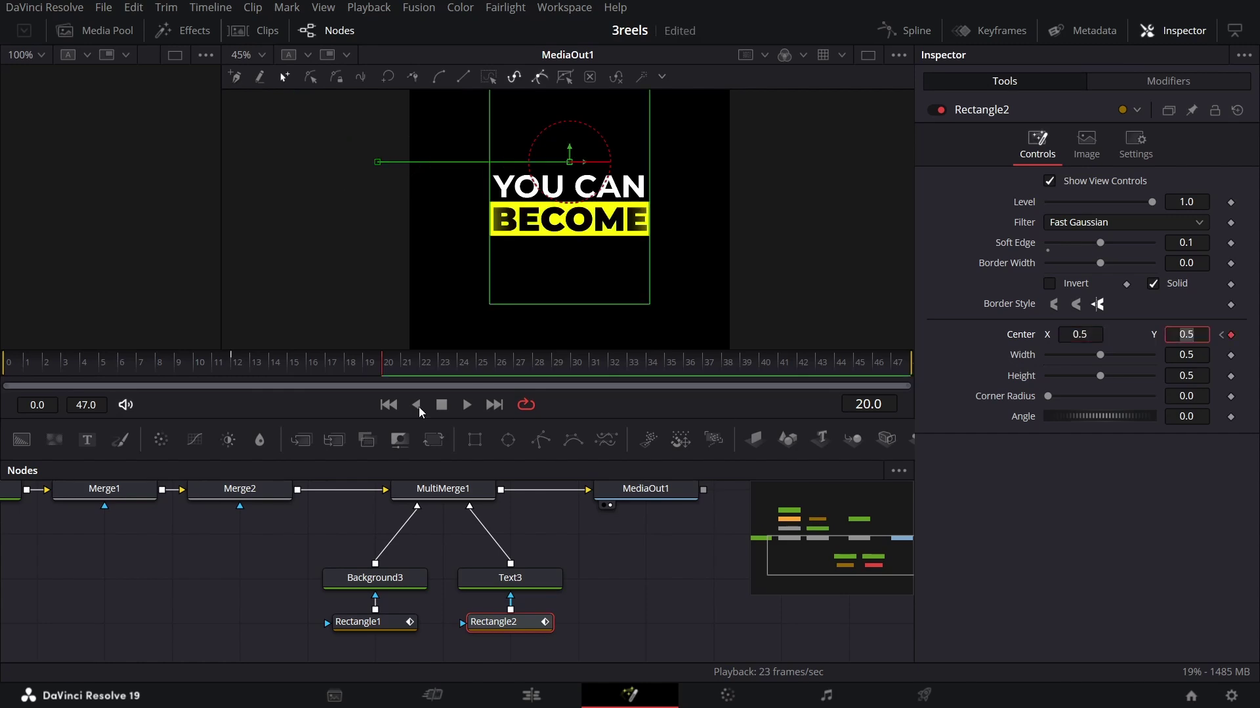
drag(387, 364, 420, 369)
Step: Set the mask width to 0.6 and preview the BECOME wipe
scroll(628, 547, down, 1)
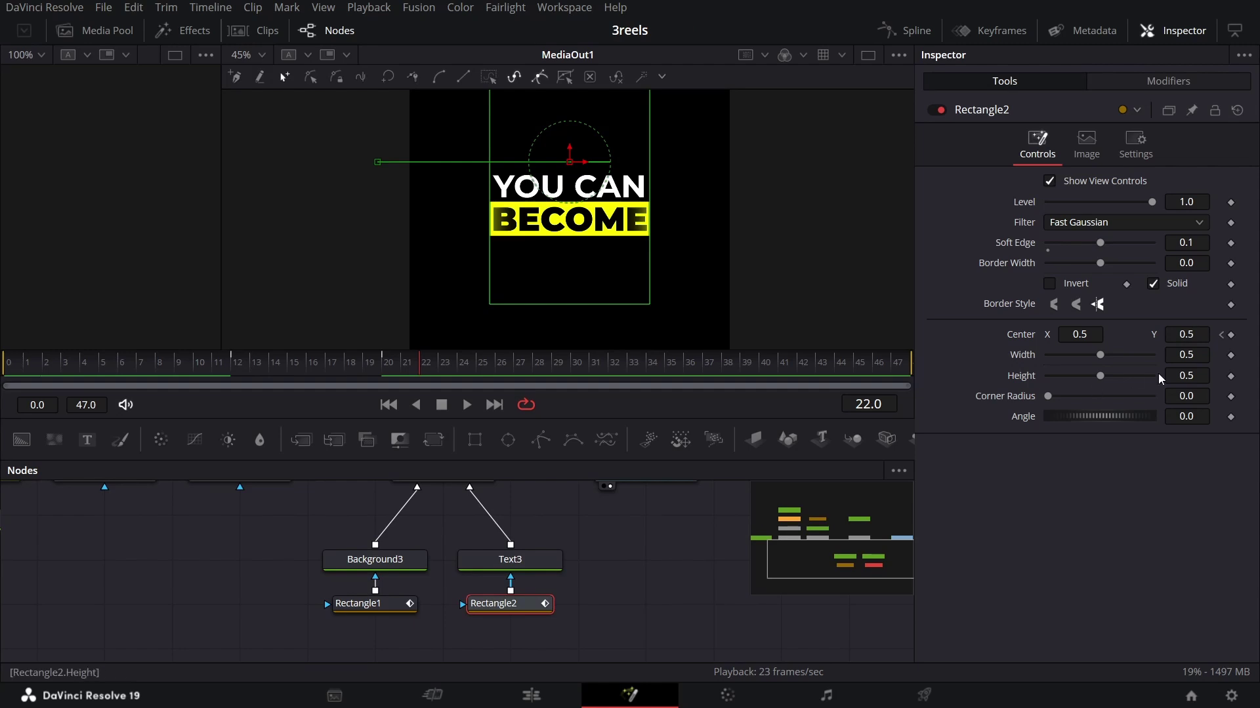
click(1199, 357)
key(BackSpace)
text(6)
key(Return)
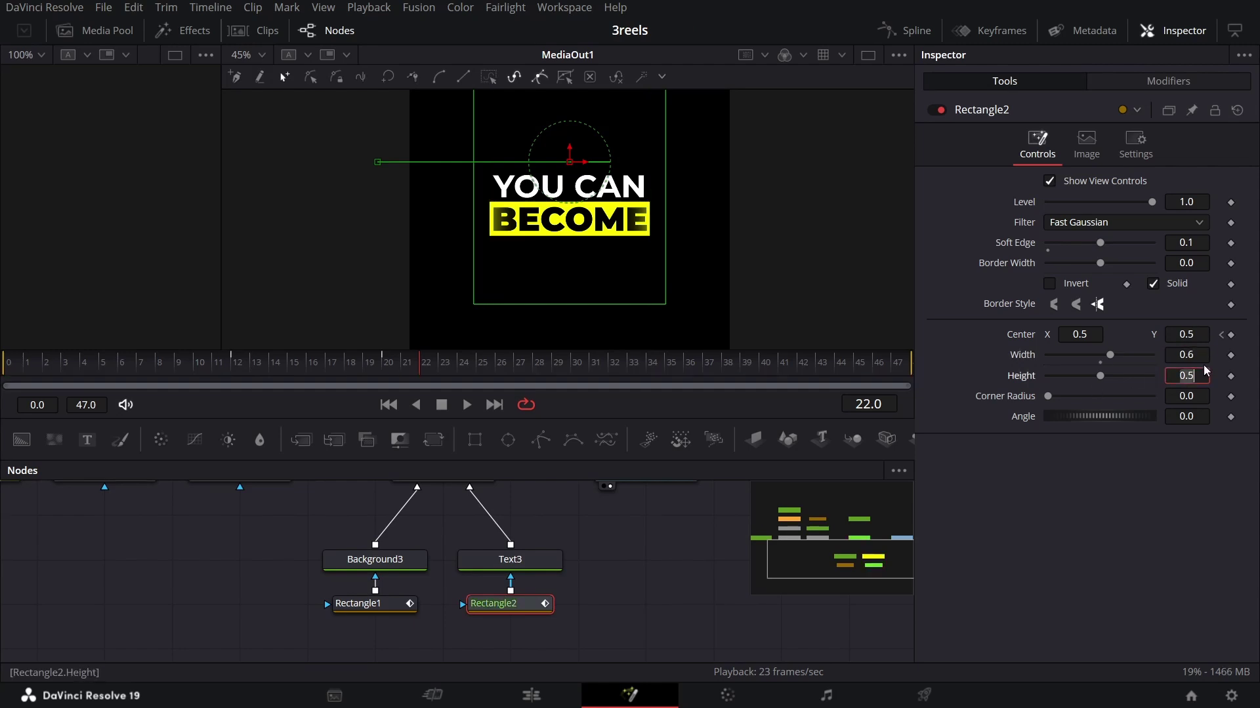
click(662, 521)
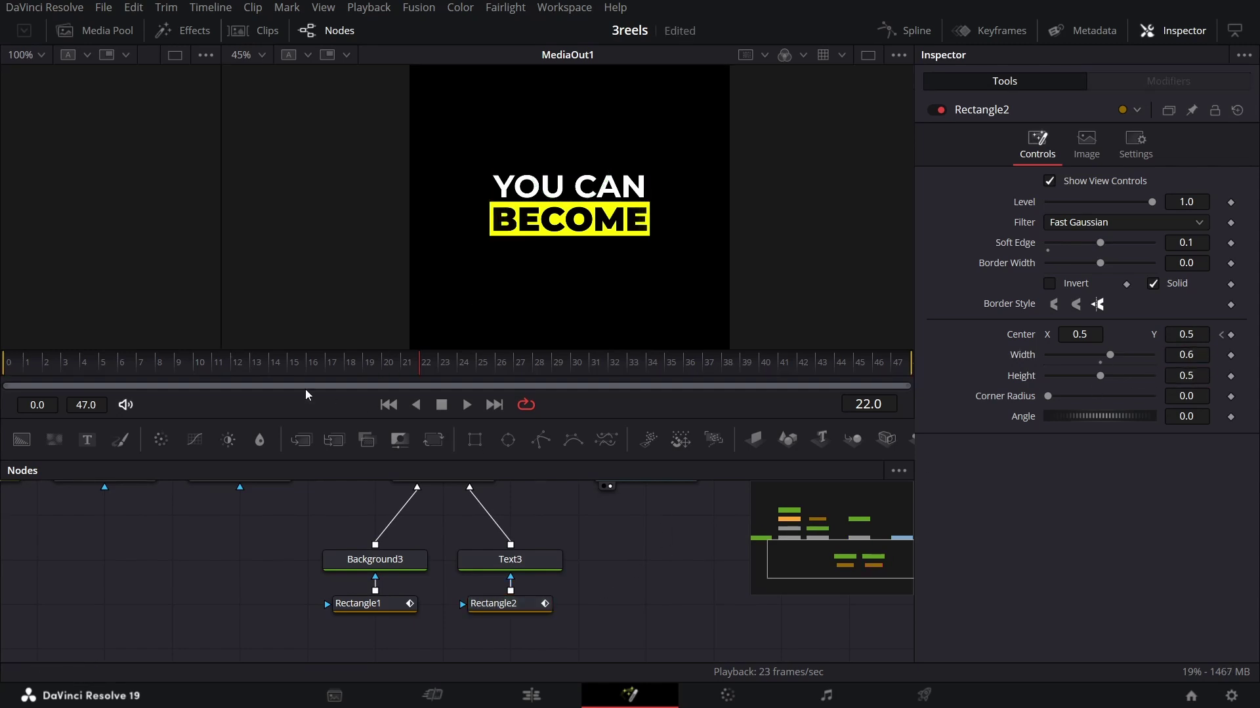
drag(197, 364, 438, 369)
Step: Keyframe the MultiMerge1 layer Blend at full strength 1.0
scroll(435, 576, up, 2)
click(435, 571)
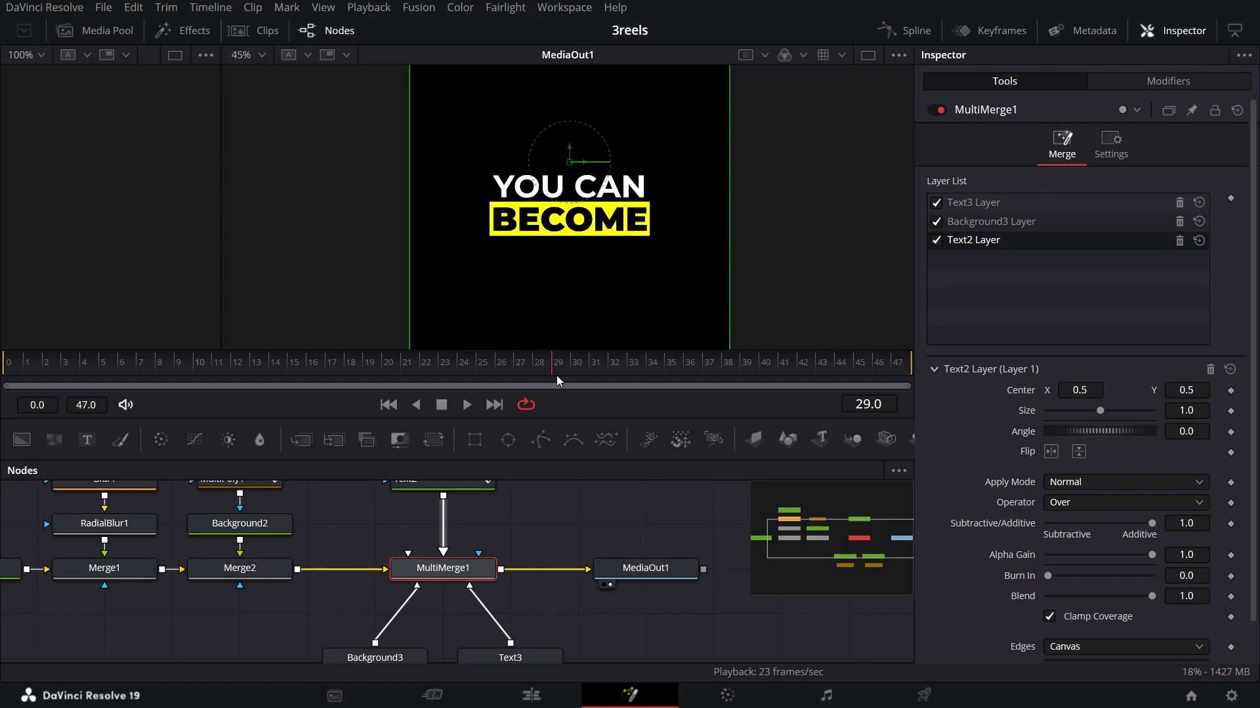
scroll(991, 525, down, 1)
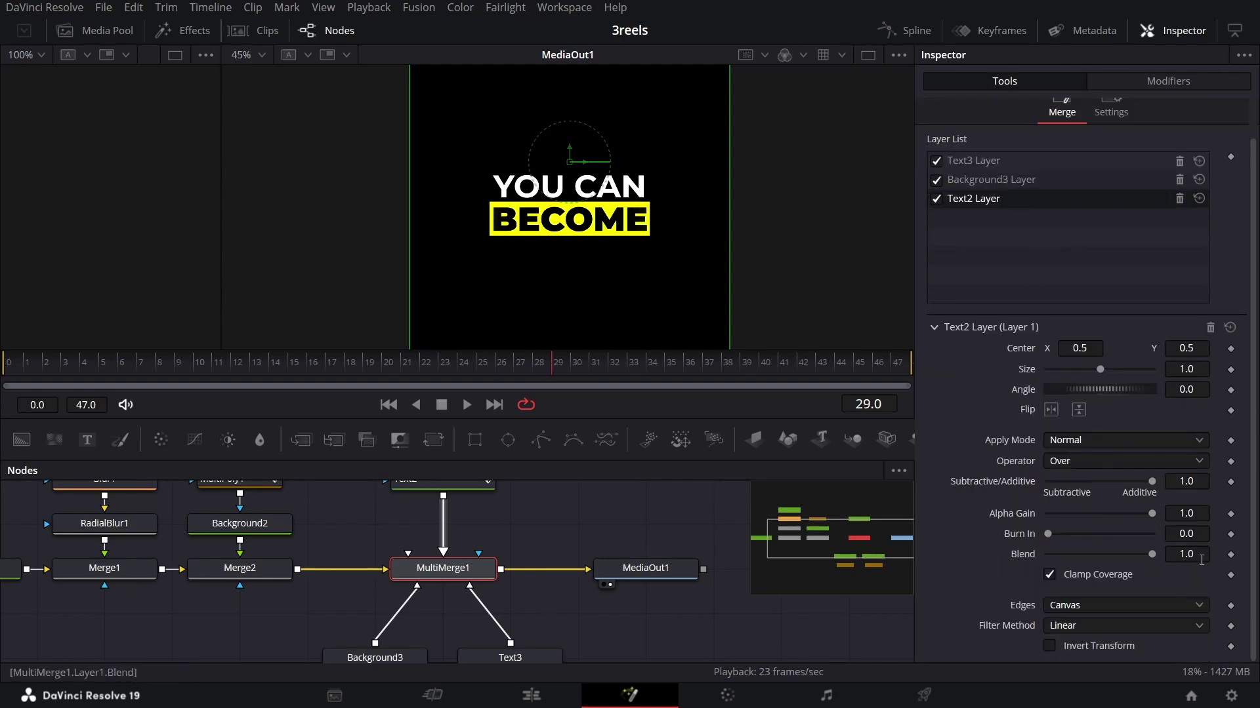
click(1231, 555)
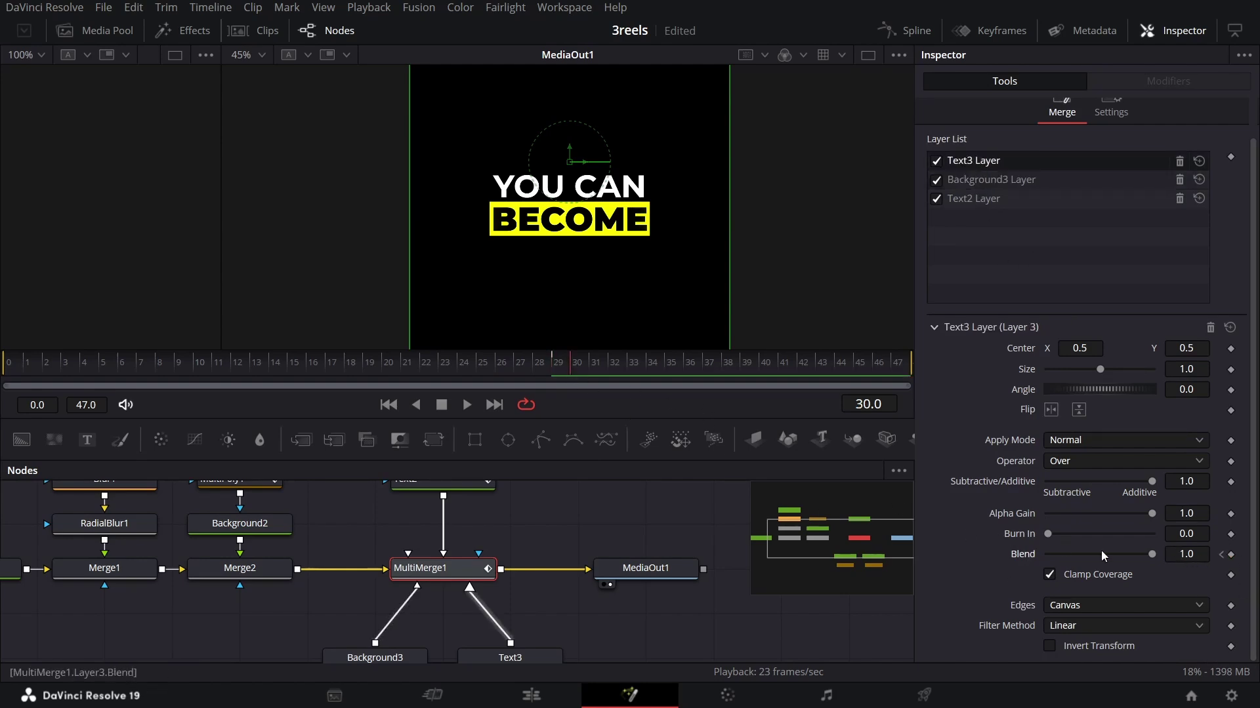
Step: At frame 30, drop Blend to 0 for the Text3, Background3 and Text2 layers
drag(1146, 559, 1017, 561)
click(973, 177)
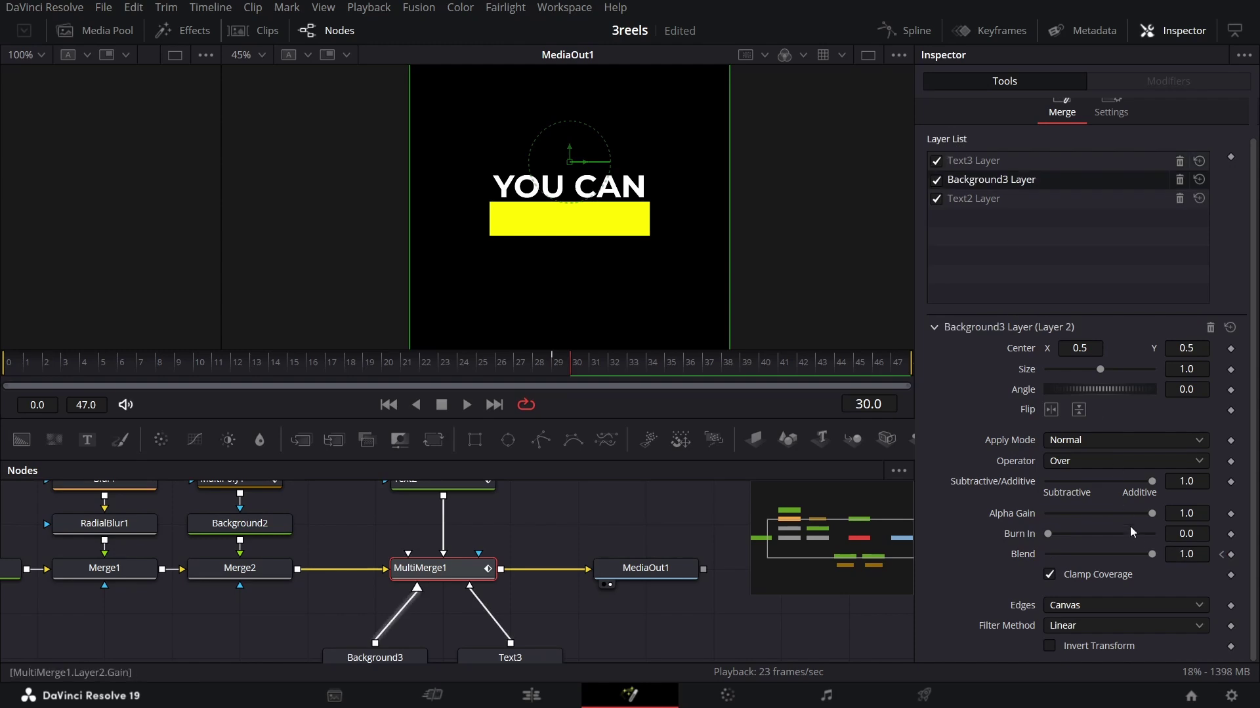
drag(1151, 554, 1030, 555)
click(973, 198)
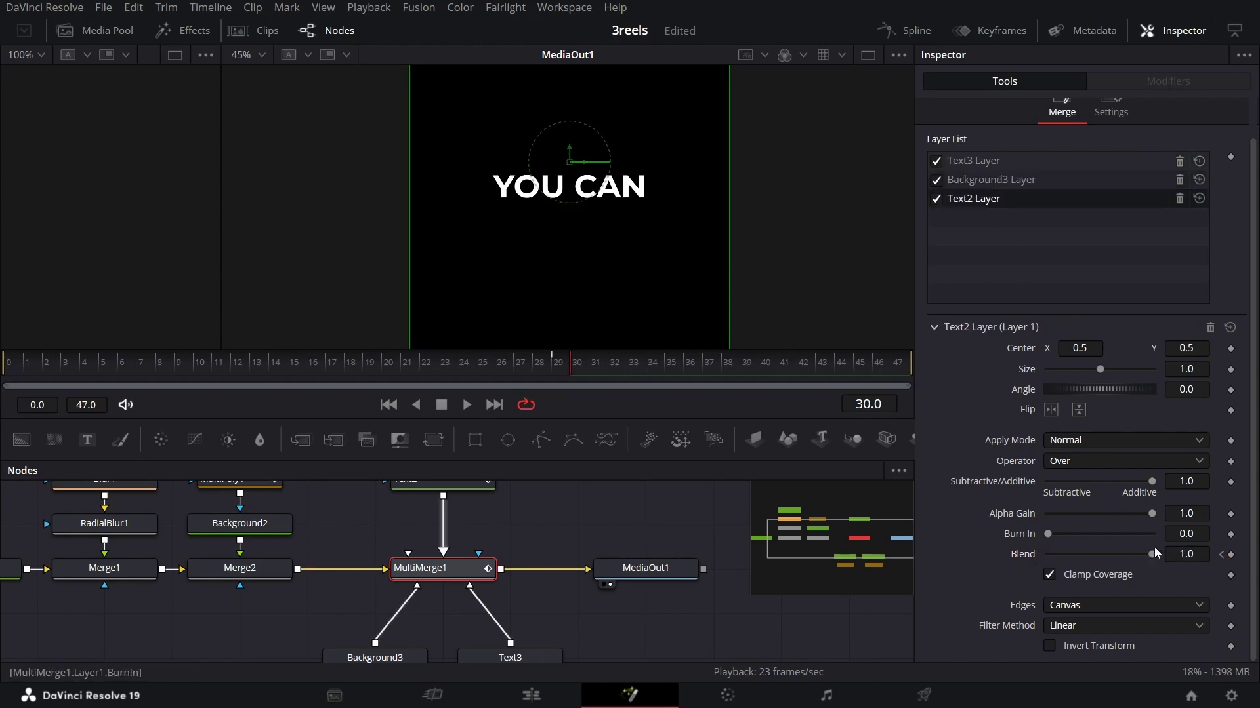
drag(1155, 557, 992, 560)
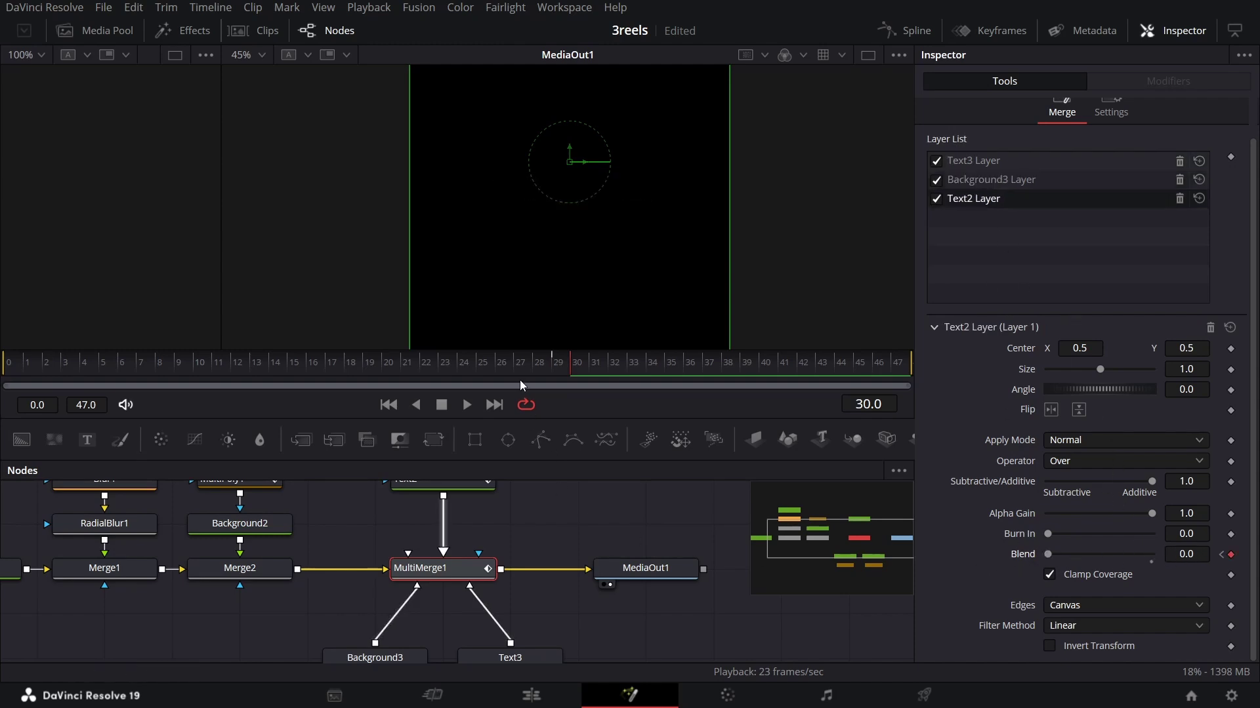
click(390, 369)
drag(550, 376, 604, 379)
scroll(346, 521, right, 3)
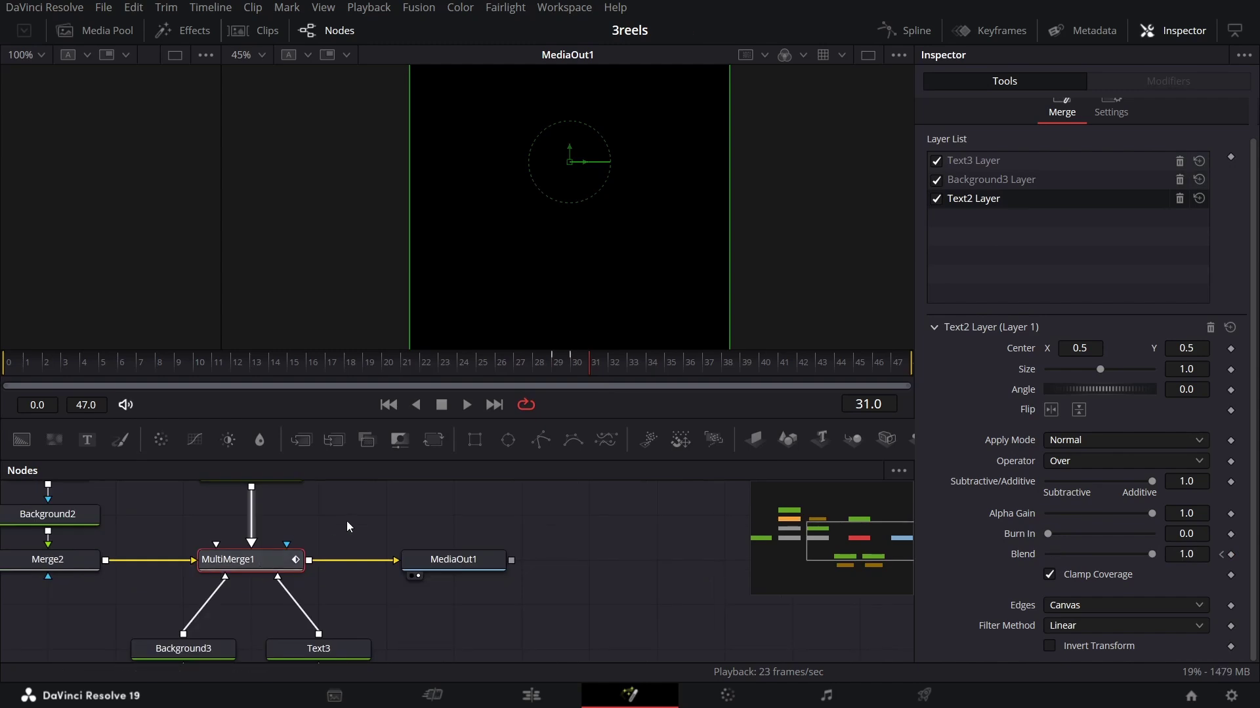
Step: Insert a new Merge3 before the output and bring paper.png into the node graph
drag(300, 440, 391, 560)
drag(342, 482, 482, 581)
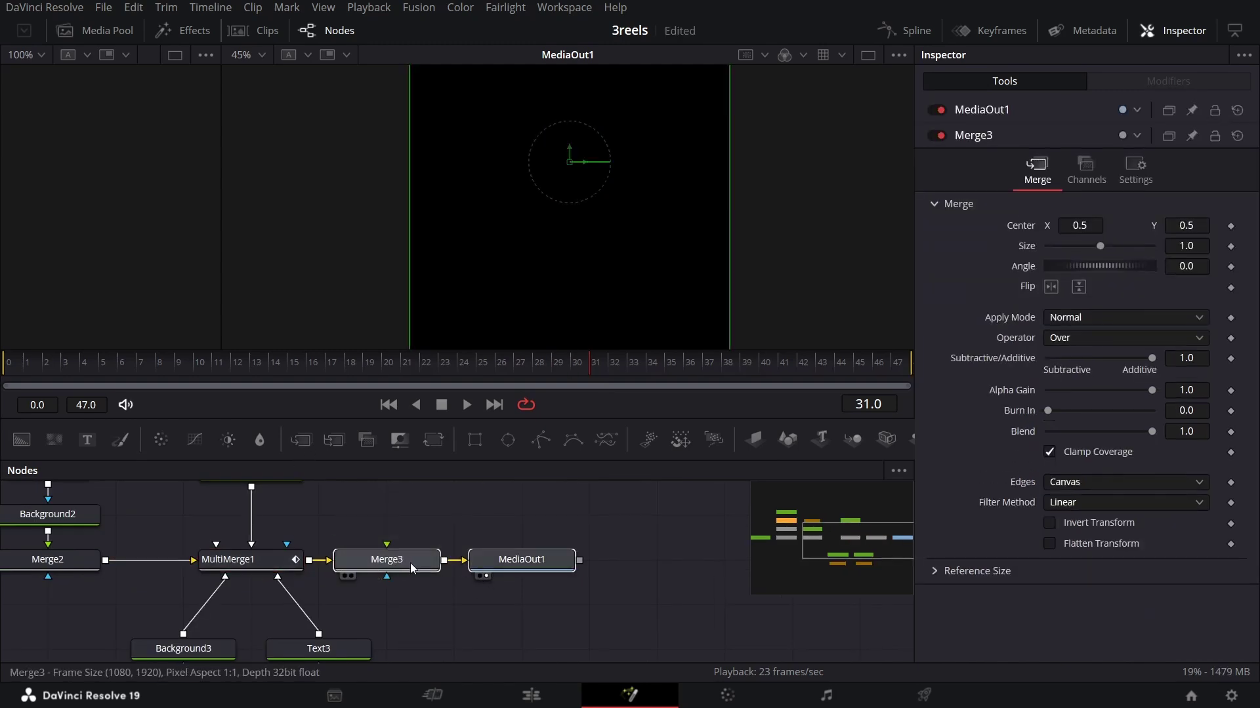
drag(410, 563, 530, 561)
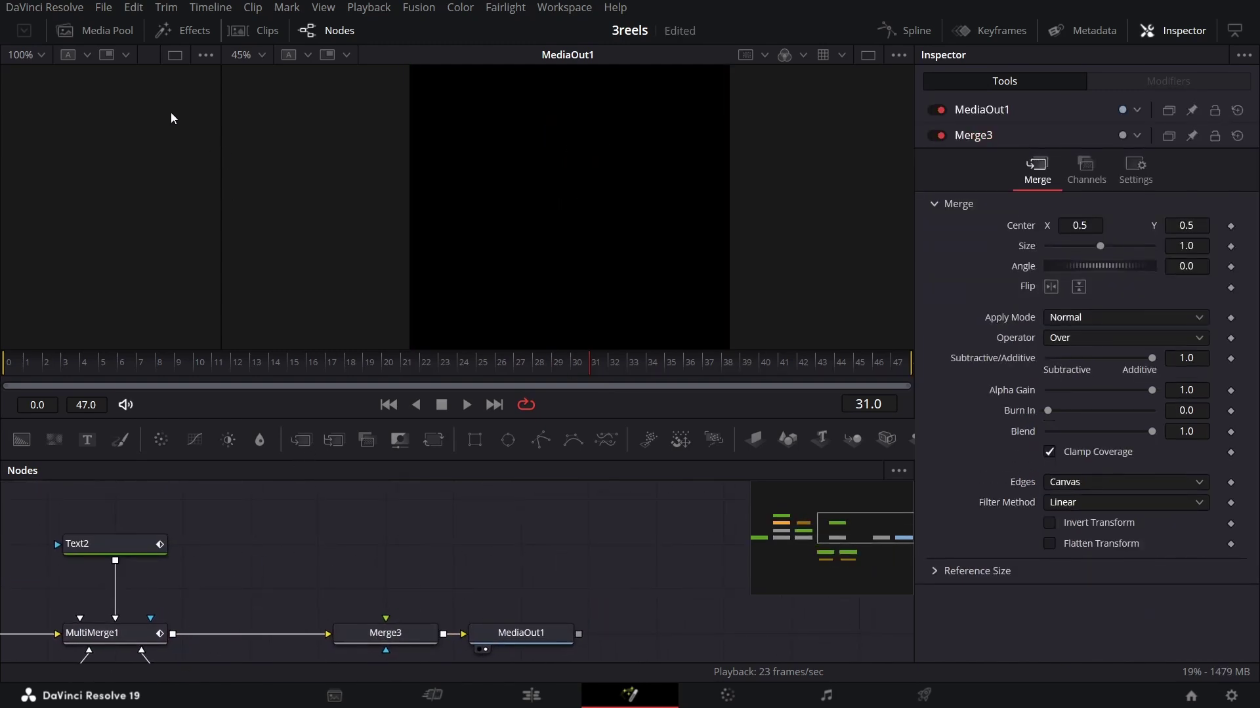
click(166, 34)
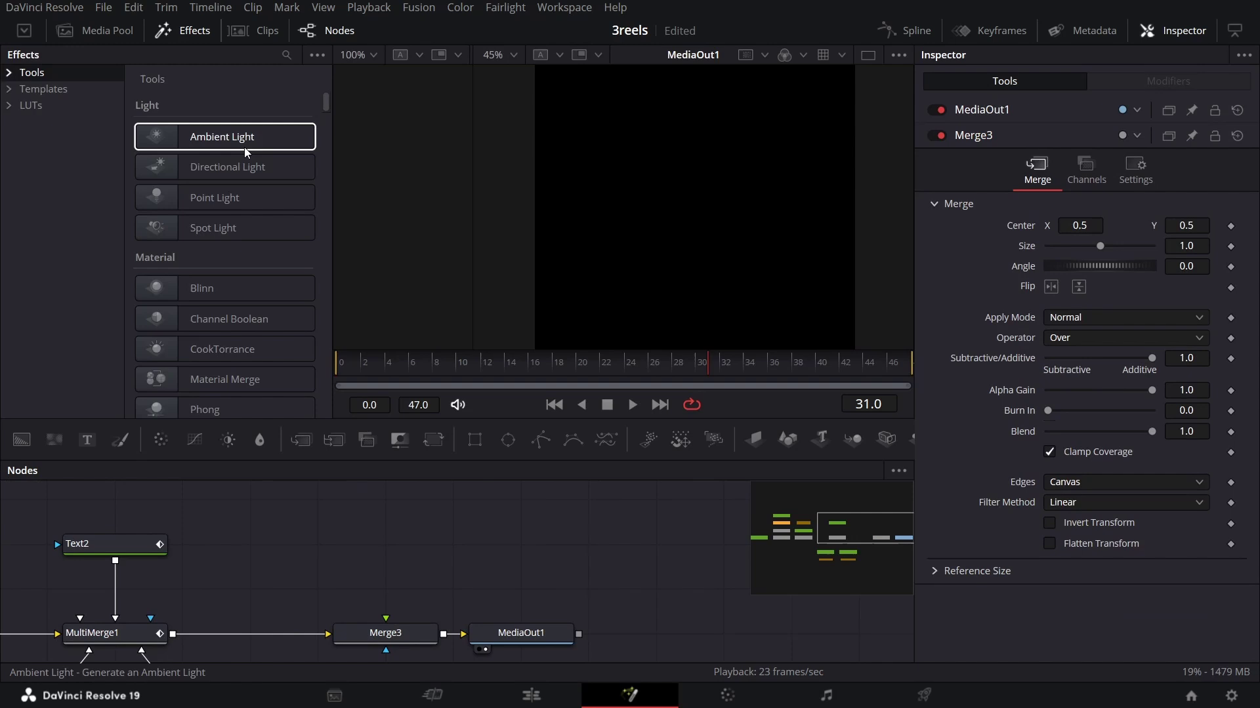
click(128, 32)
drag(264, 269, 385, 547)
click(97, 36)
Step: Feed the paper image into a new ImagePlane3D1 node
drag(443, 545, 447, 573)
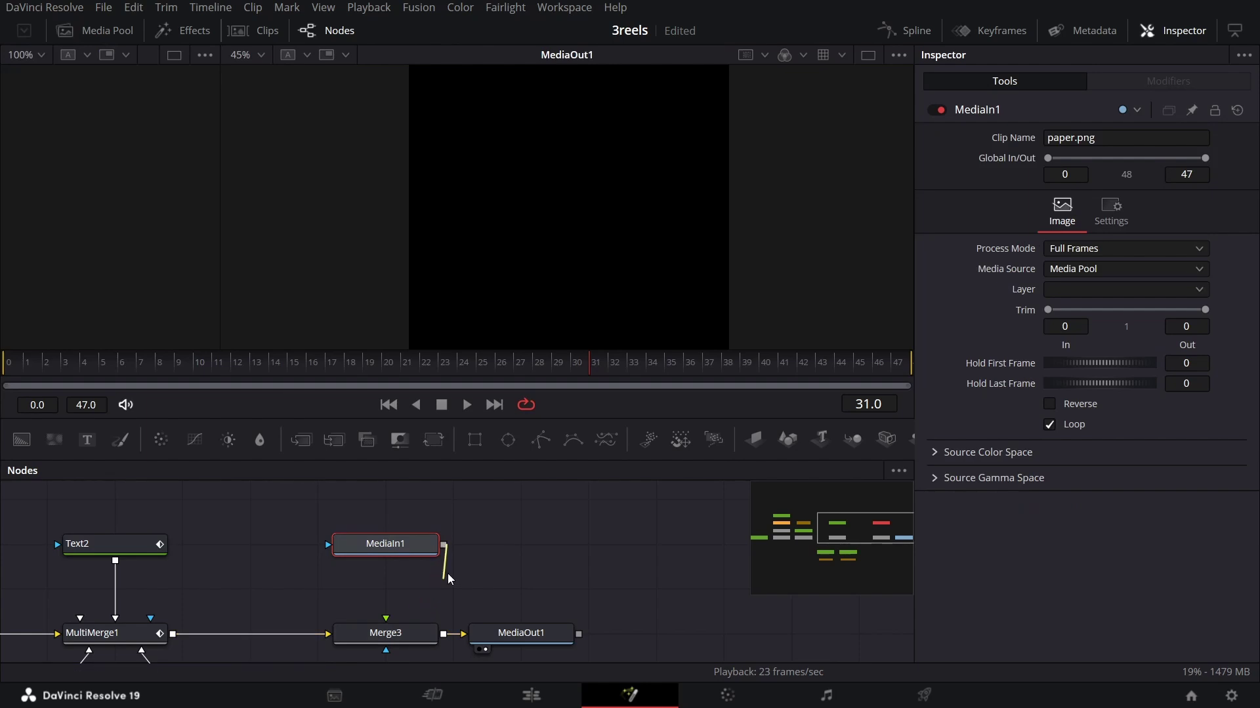
drag(756, 439, 374, 590)
drag(444, 545, 385, 591)
drag(317, 521, 393, 543)
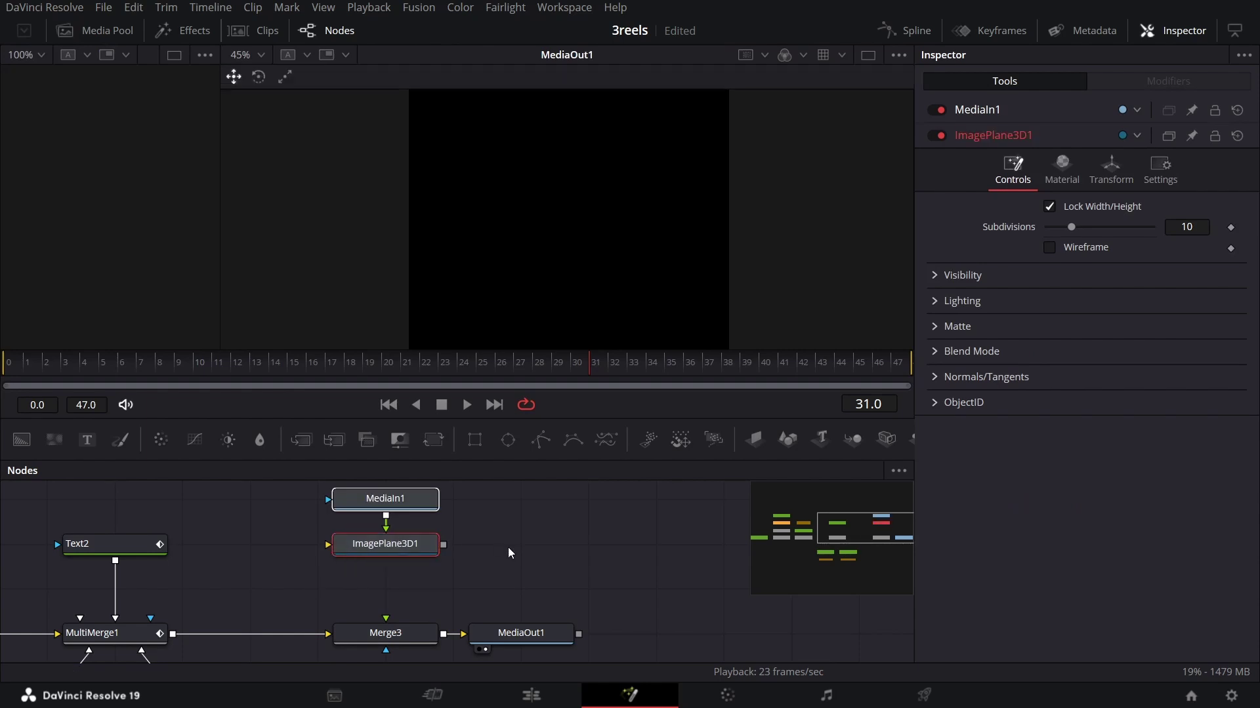
click(430, 551)
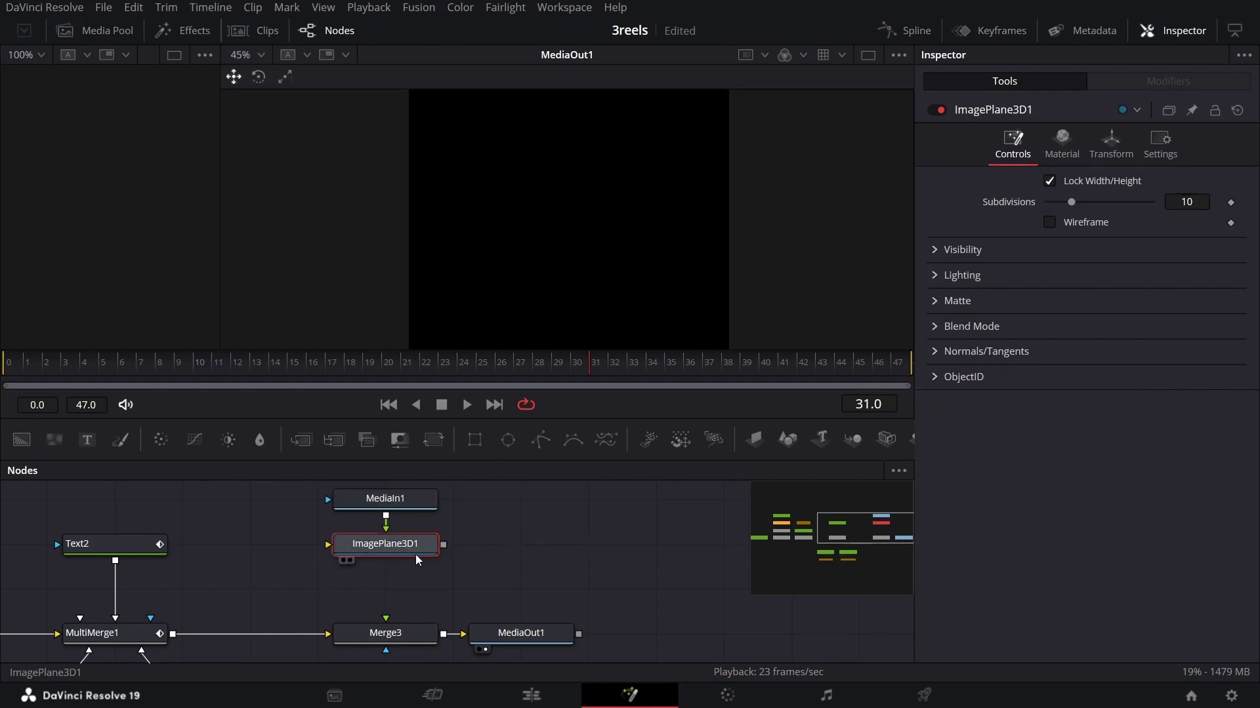
Step: Add Merge3D1 after ImagePlane3D1 and move the 3D chain up
click(861, 440)
drag(513, 552, 387, 588)
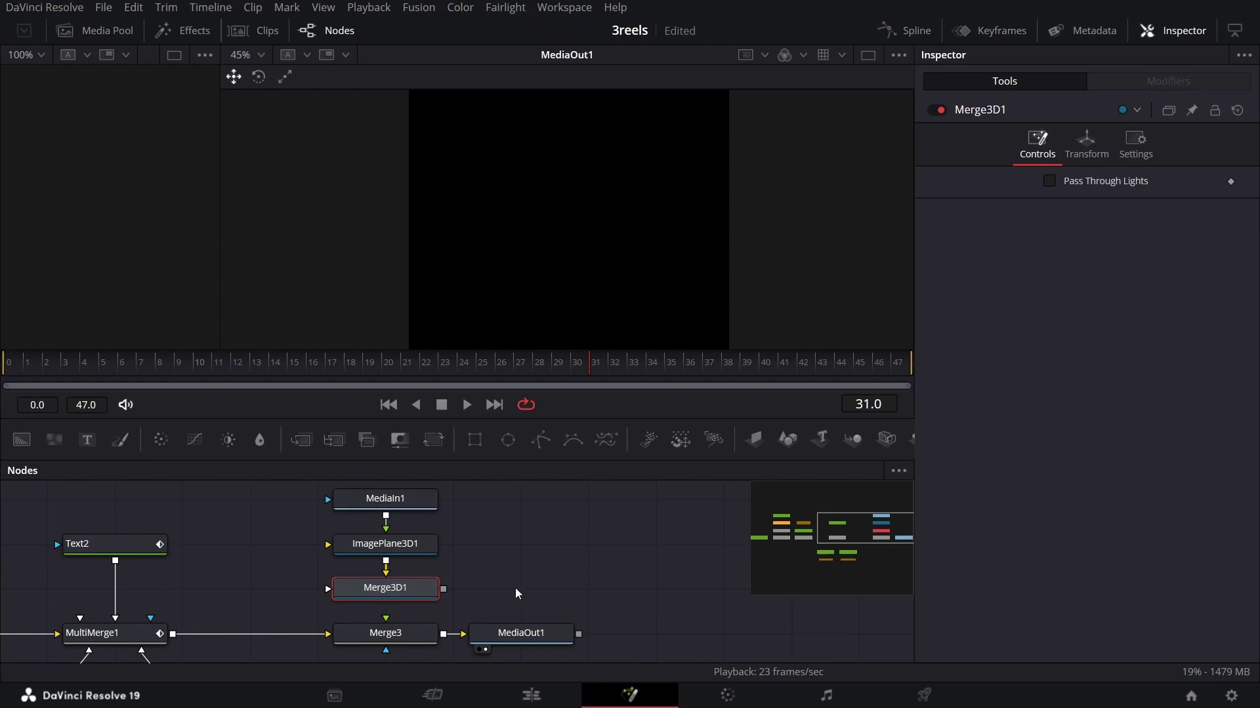
drag(514, 597, 332, 489)
drag(423, 589, 423, 544)
click(426, 554)
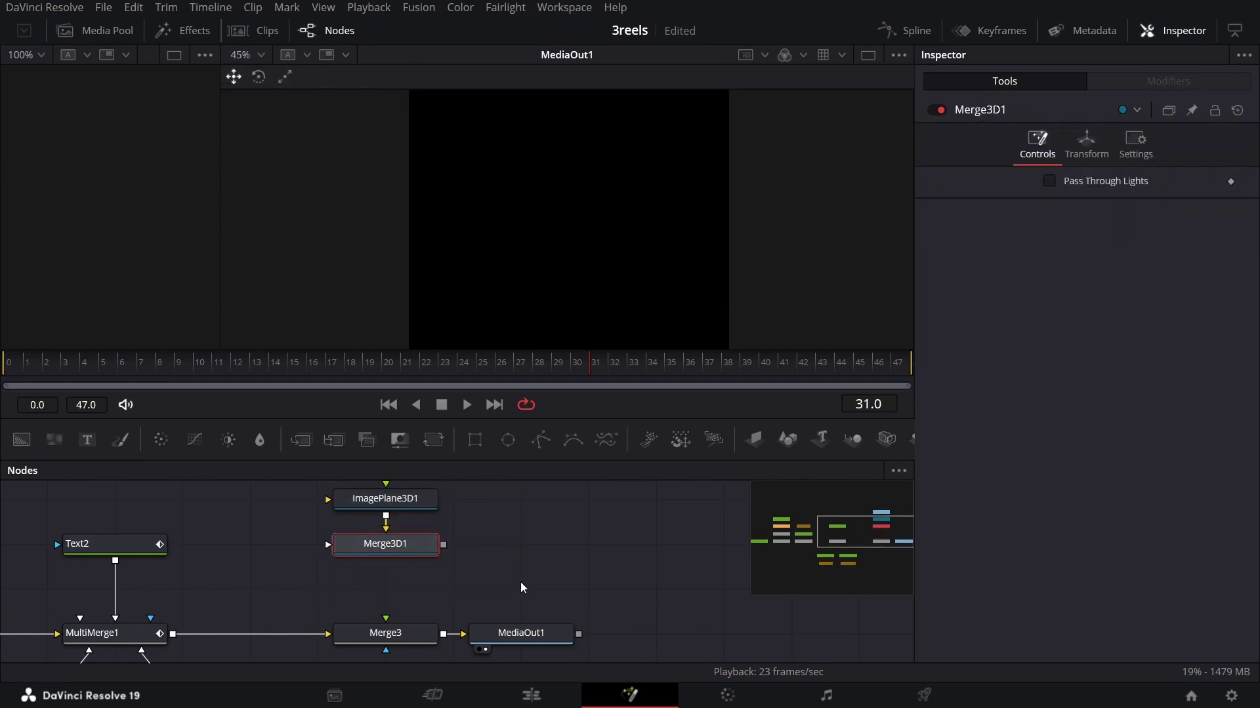
Step: Add Renderer3D1 via the 'render' search and connect its output into Merge3
key(shift+space)
text(render)
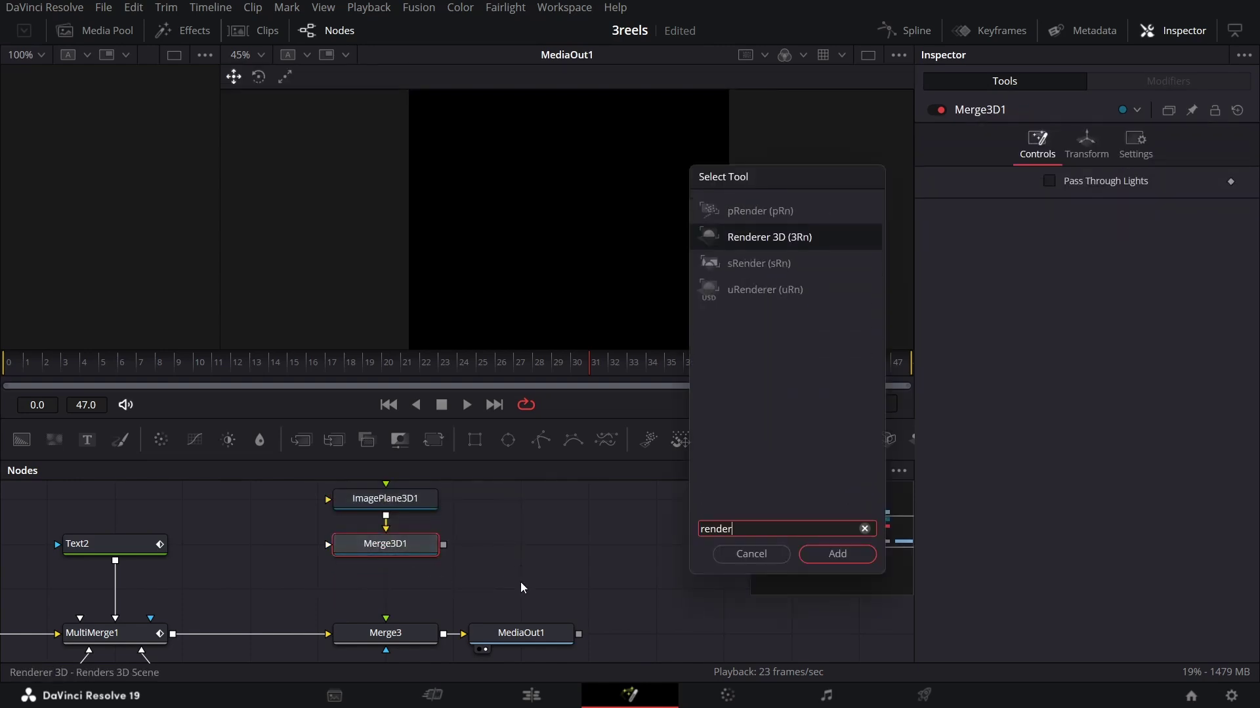
key(Return)
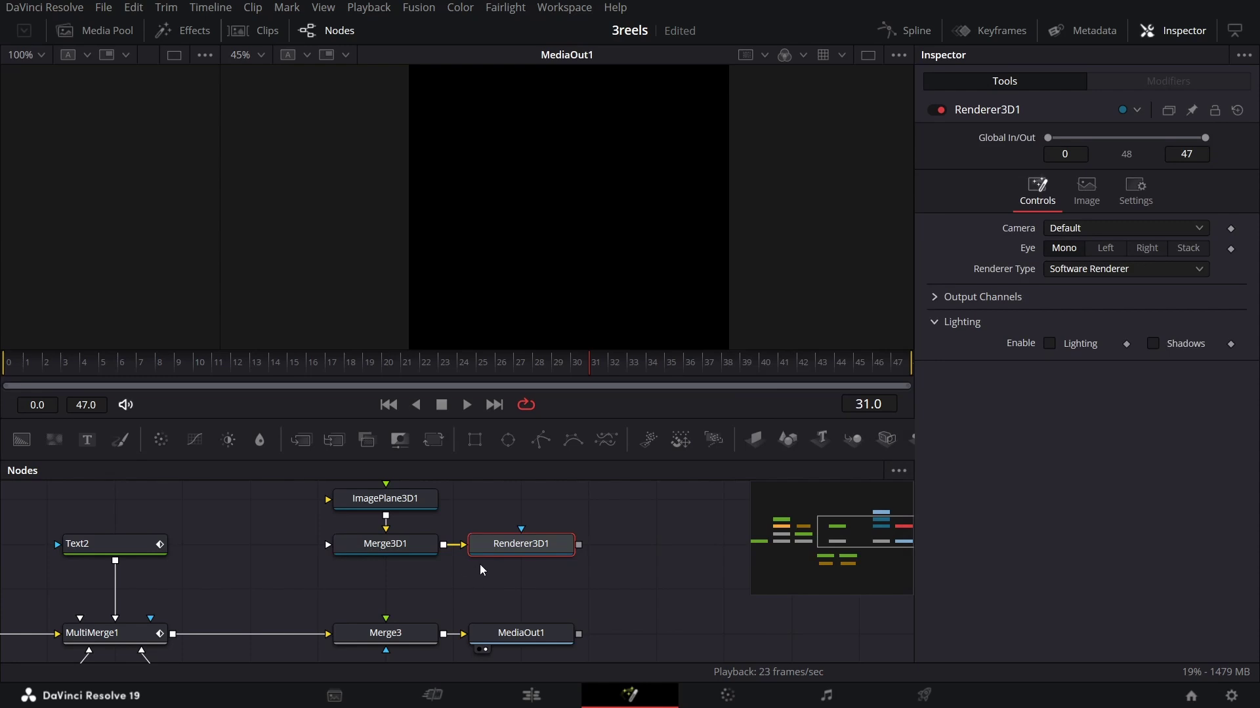
drag(510, 556, 374, 601)
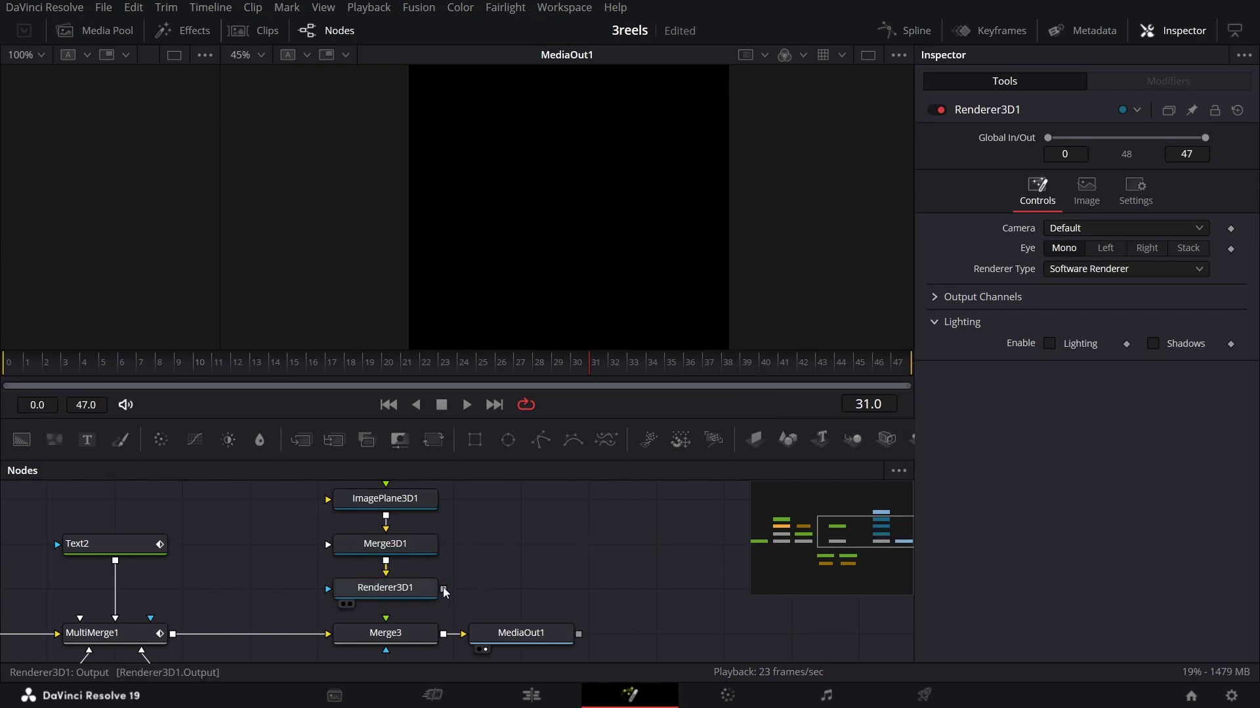
drag(443, 588, 368, 637)
Step: At frame 20, keyframe ImagePlane3D1's Translation X and Z and Rotation Y and Z
scroll(516, 576, up, 3)
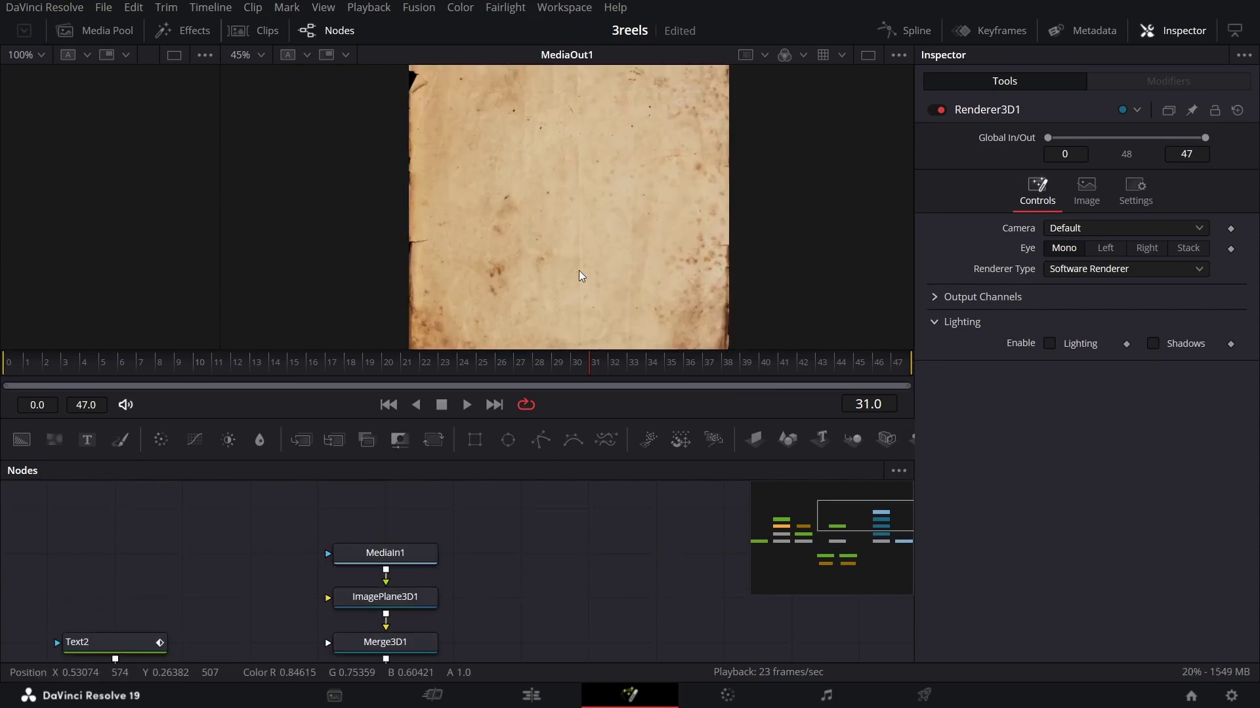
scroll(578, 273, down, 2)
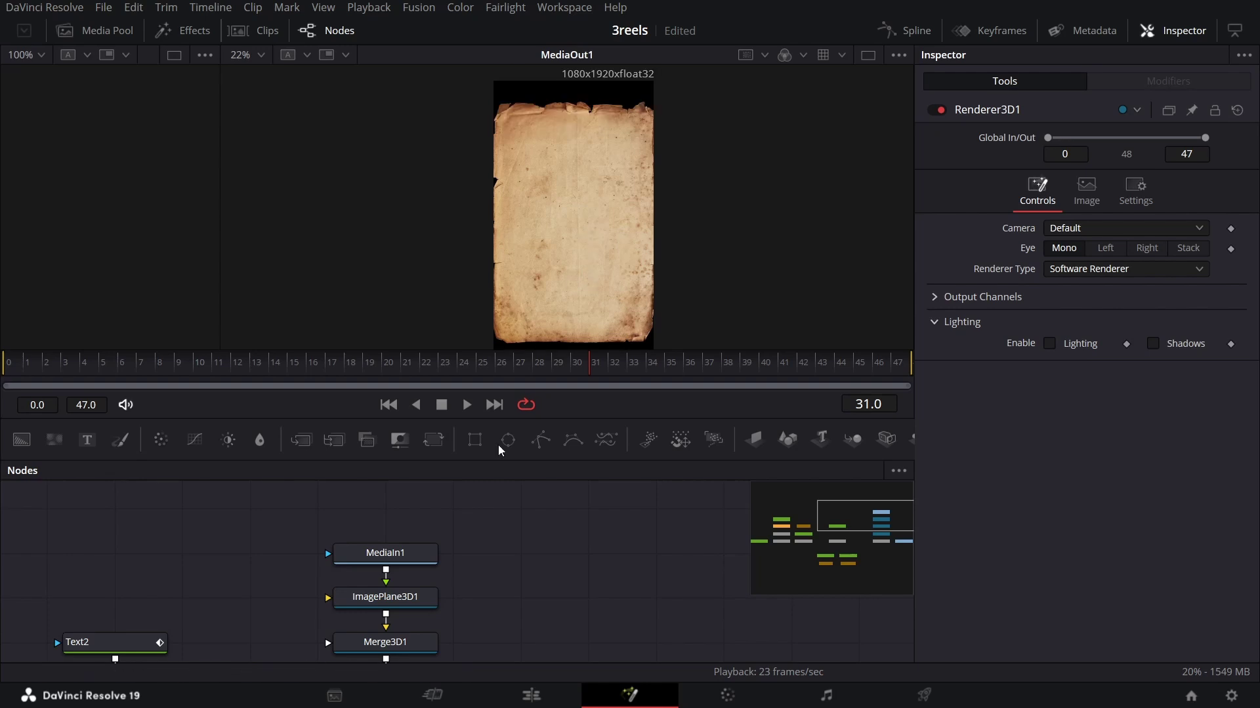
click(433, 599)
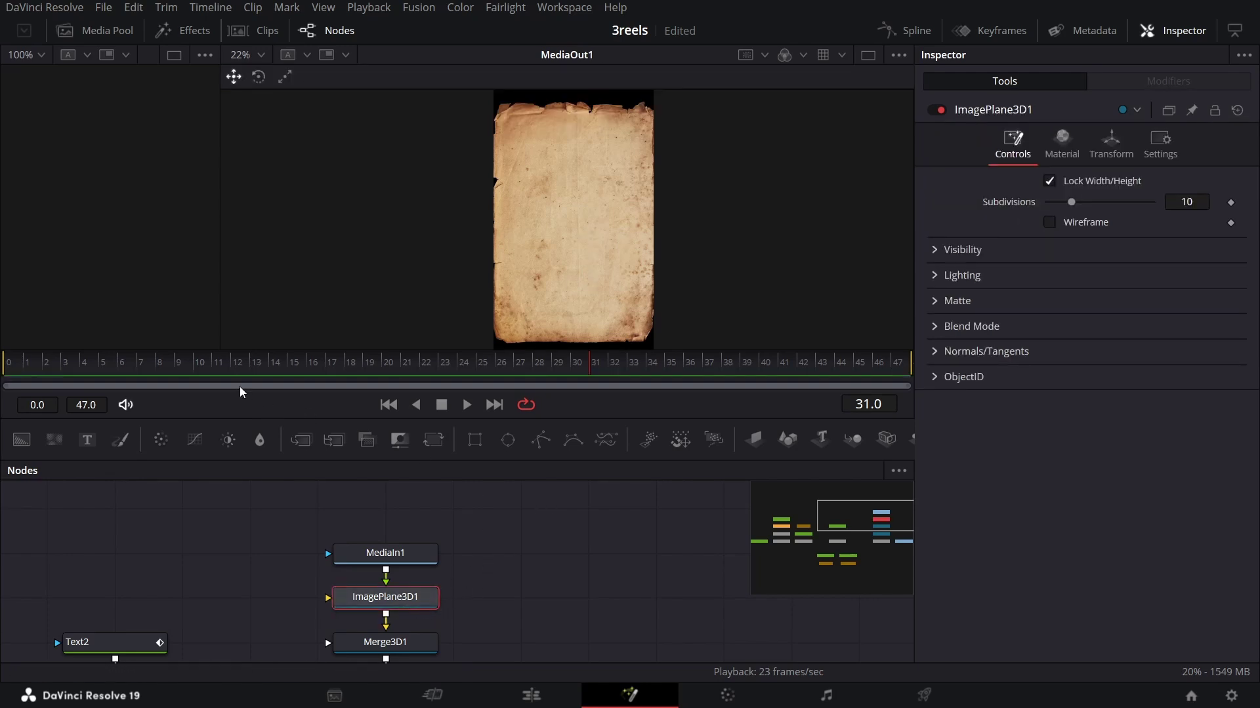
click(379, 368)
click(1110, 139)
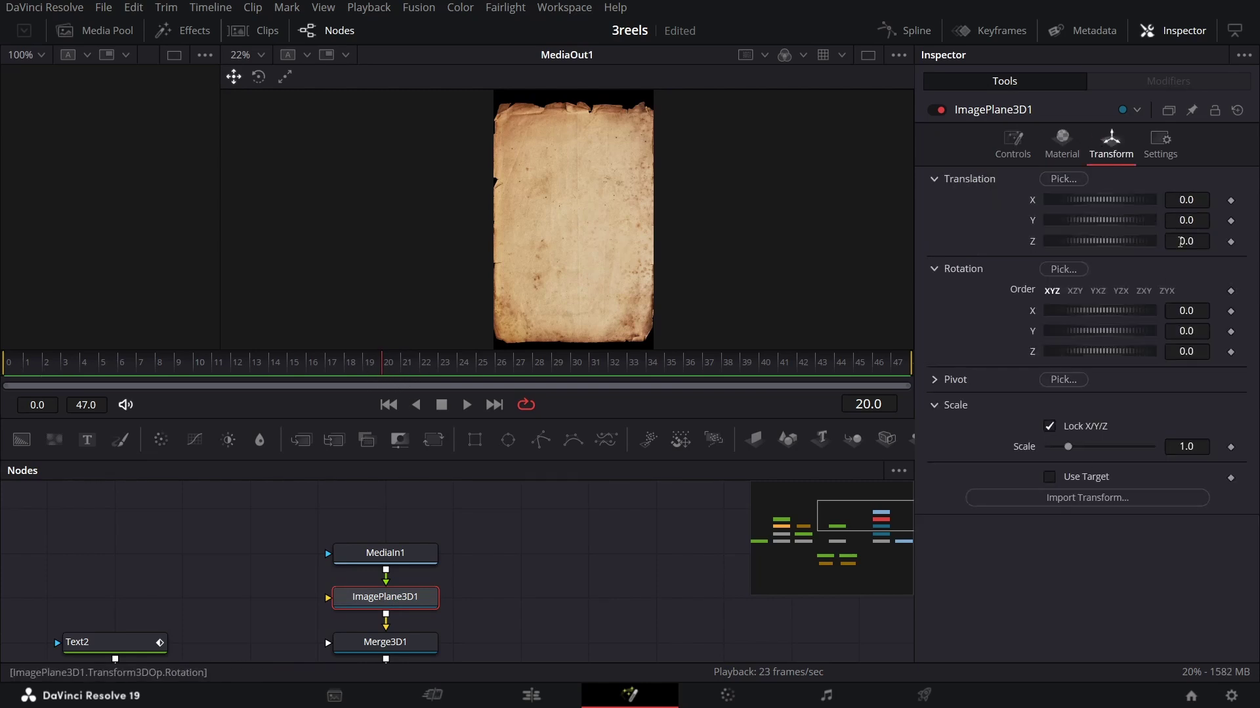
click(1231, 200)
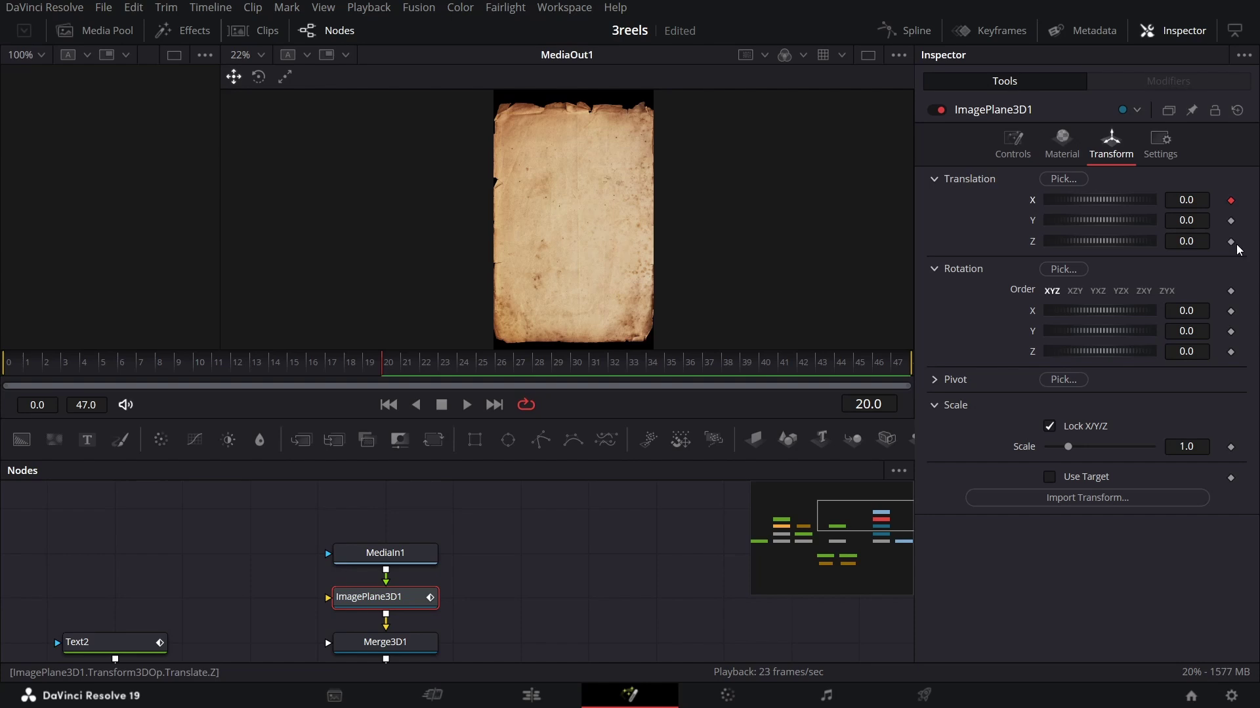
click(1231, 241)
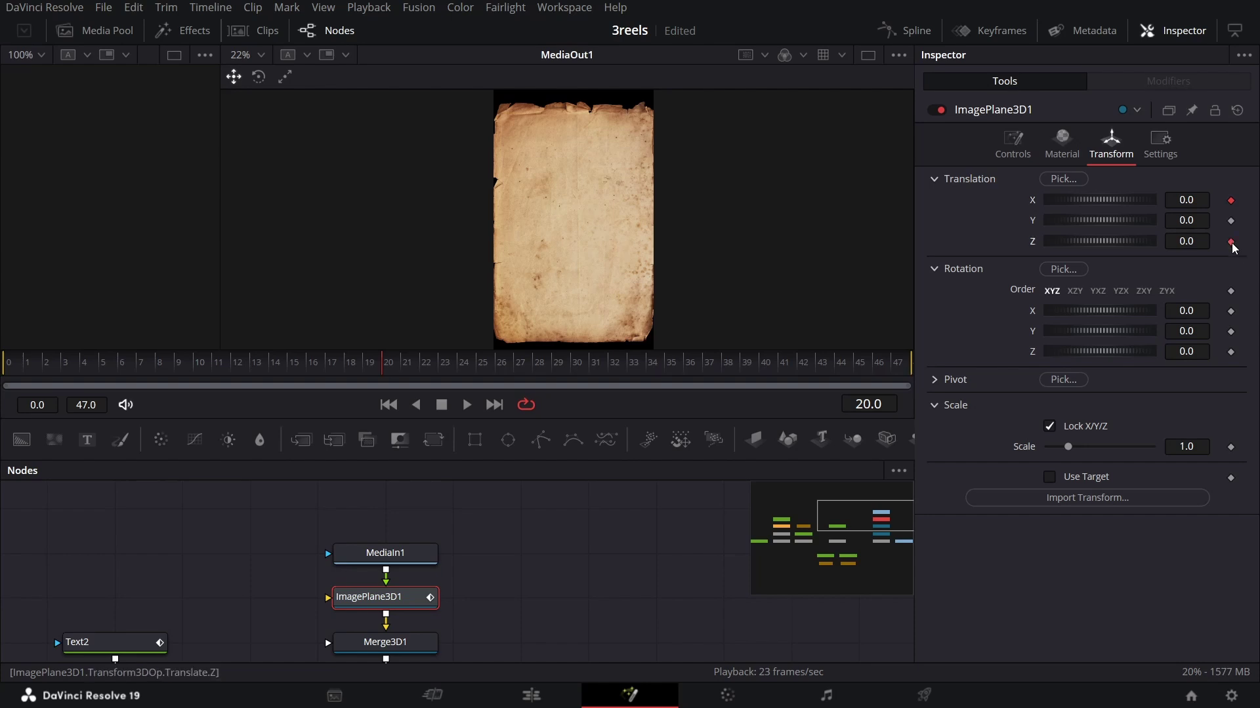
click(1231, 331)
click(1230, 352)
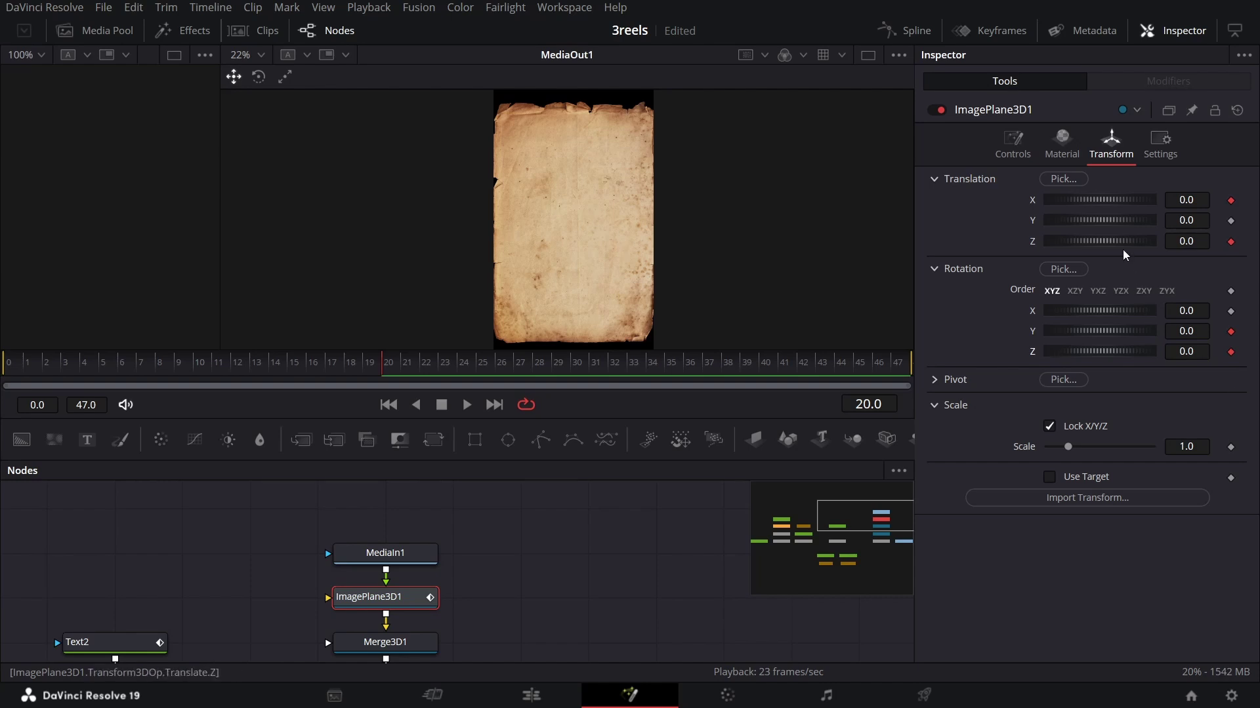
Step: Enter Translation X -1 and Rotation -18, -26, 2.6, then step to frame 21
click(1192, 204)
text(-1)
key(Tab)
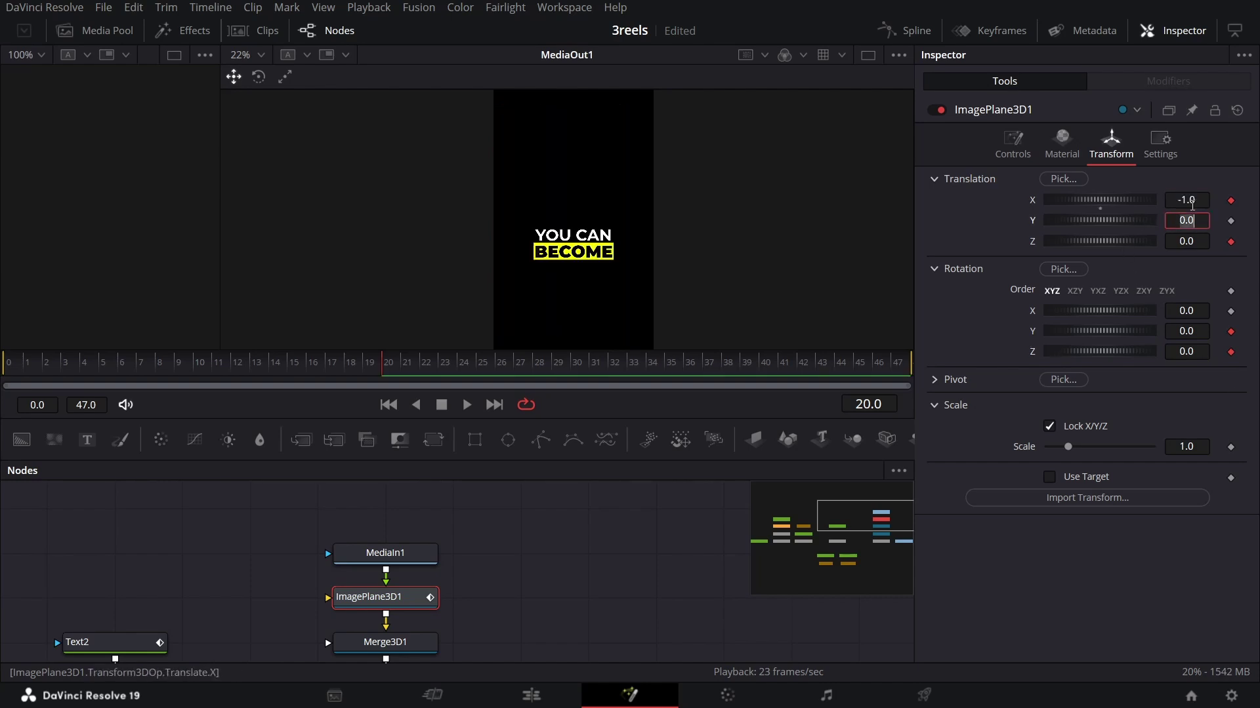
key(Tab)
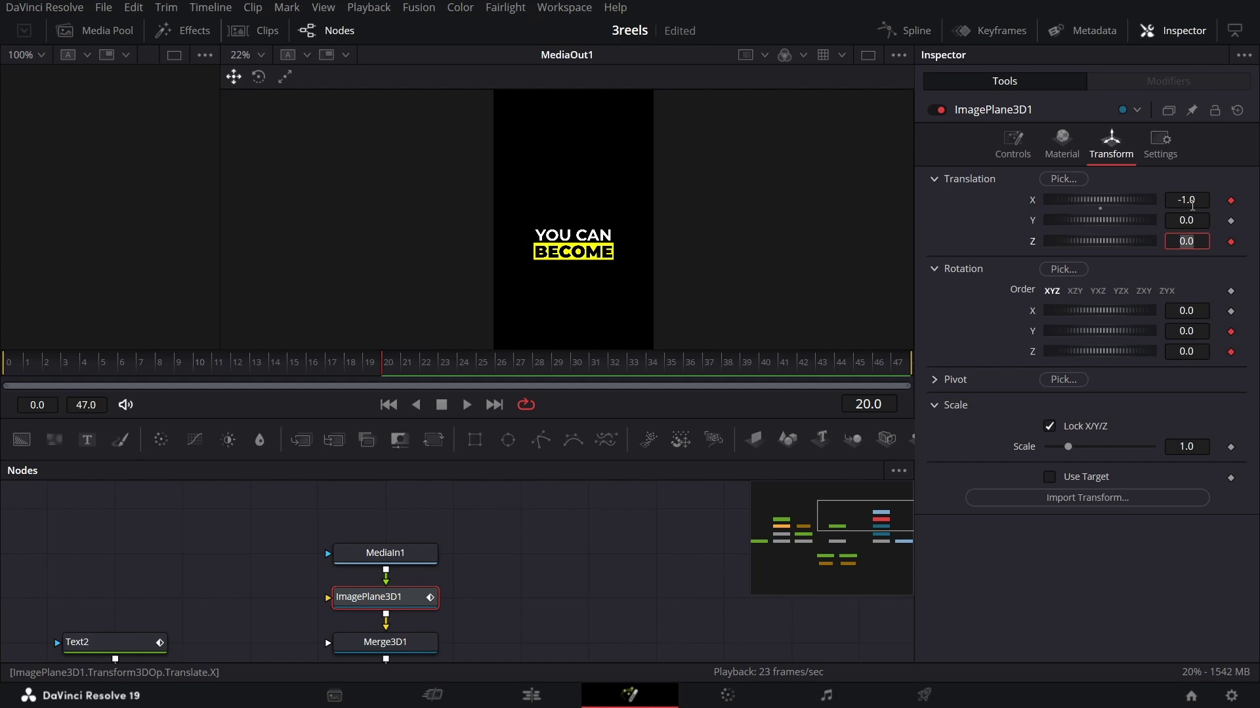
key(Tab)
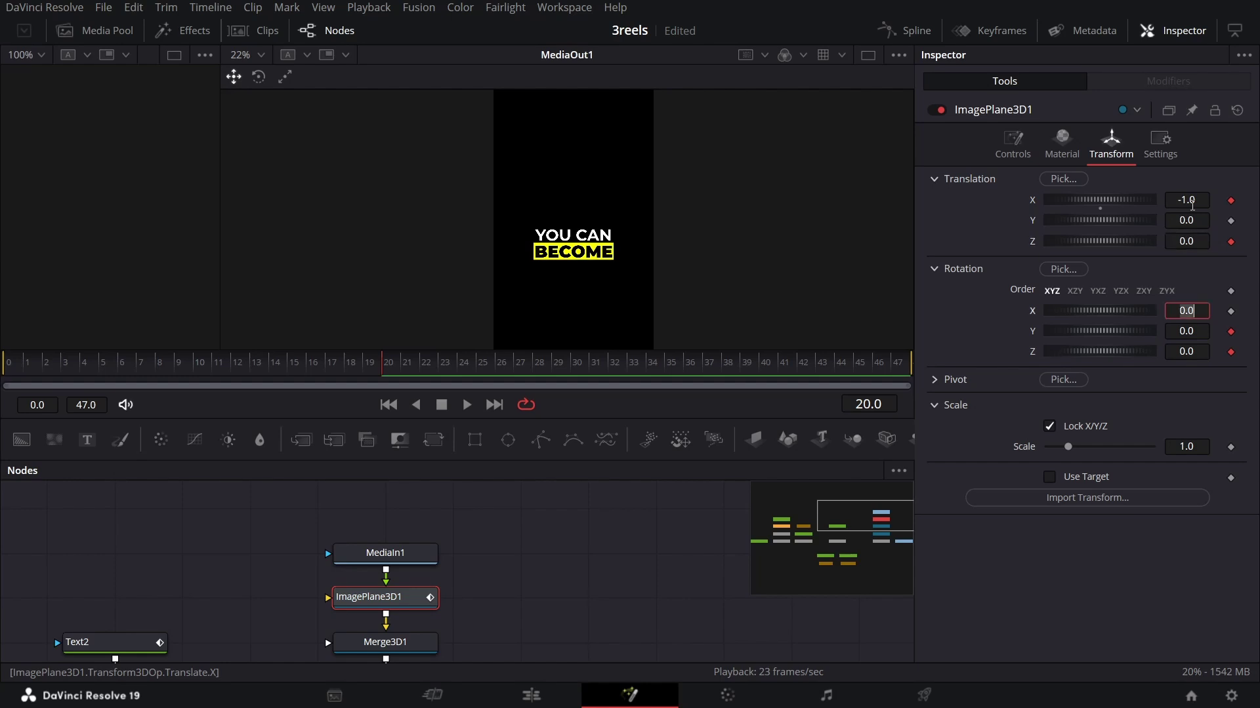
text(-18)
key(Tab)
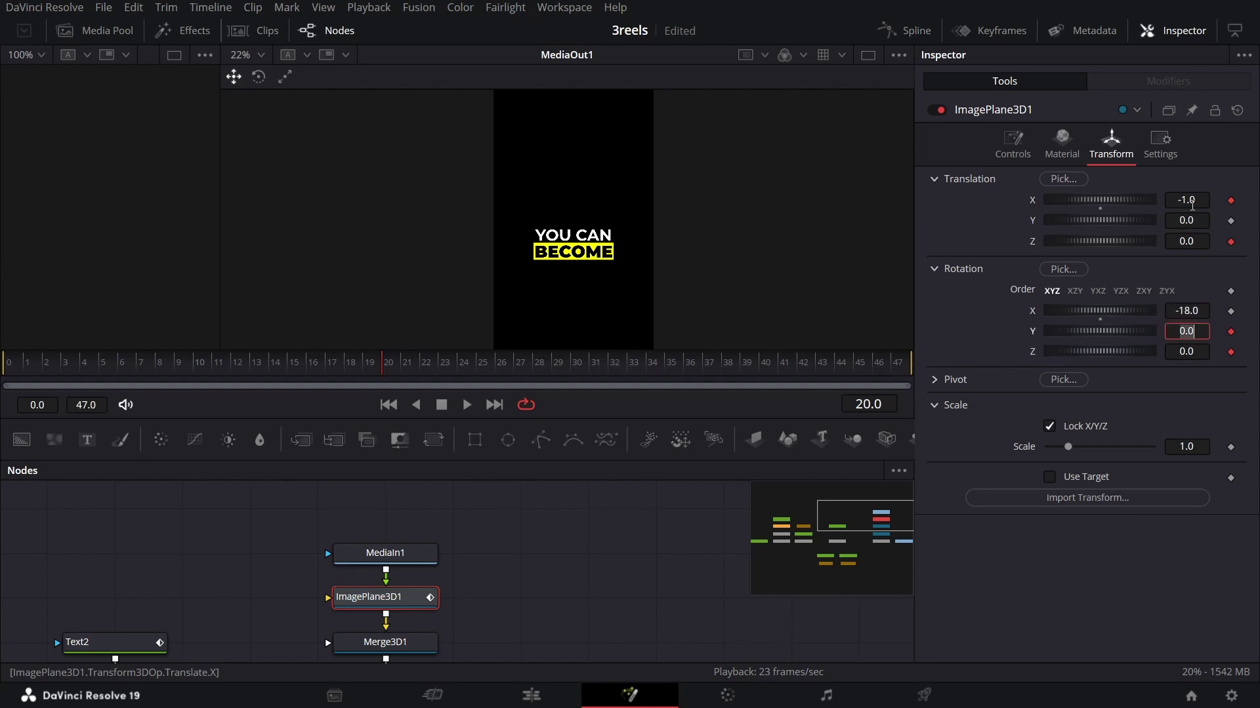
text(-)
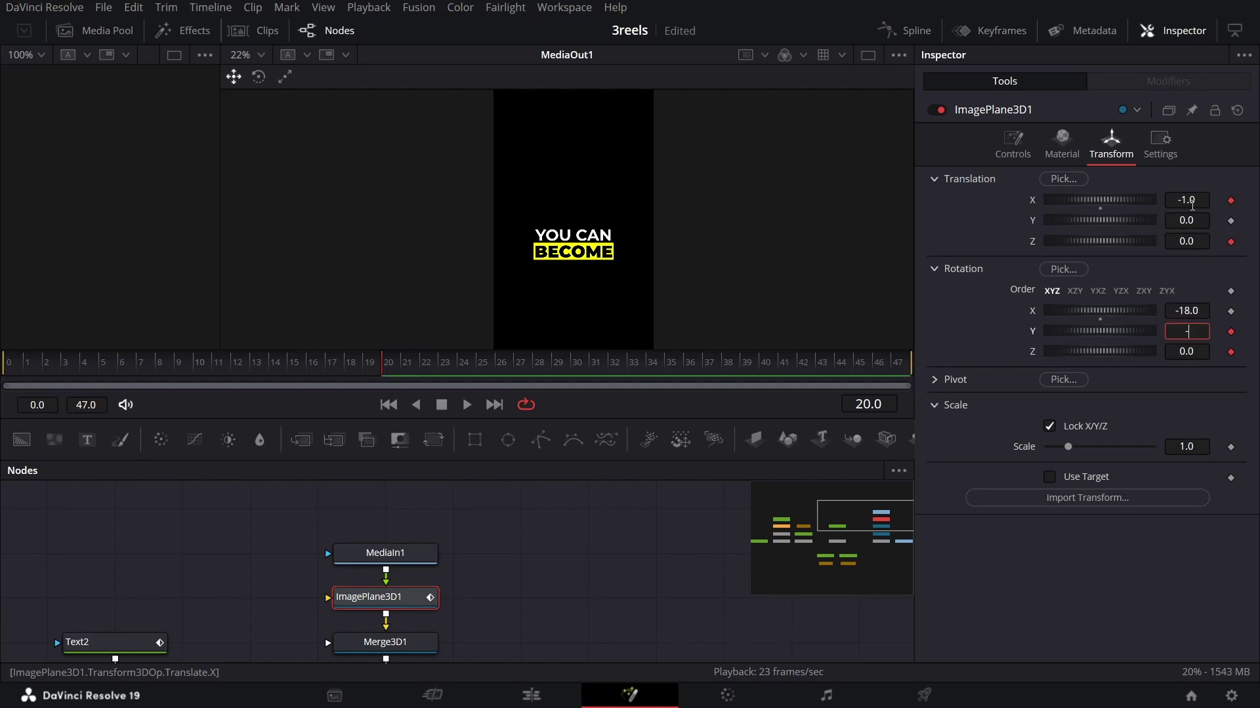
text(26)
key(Tab)
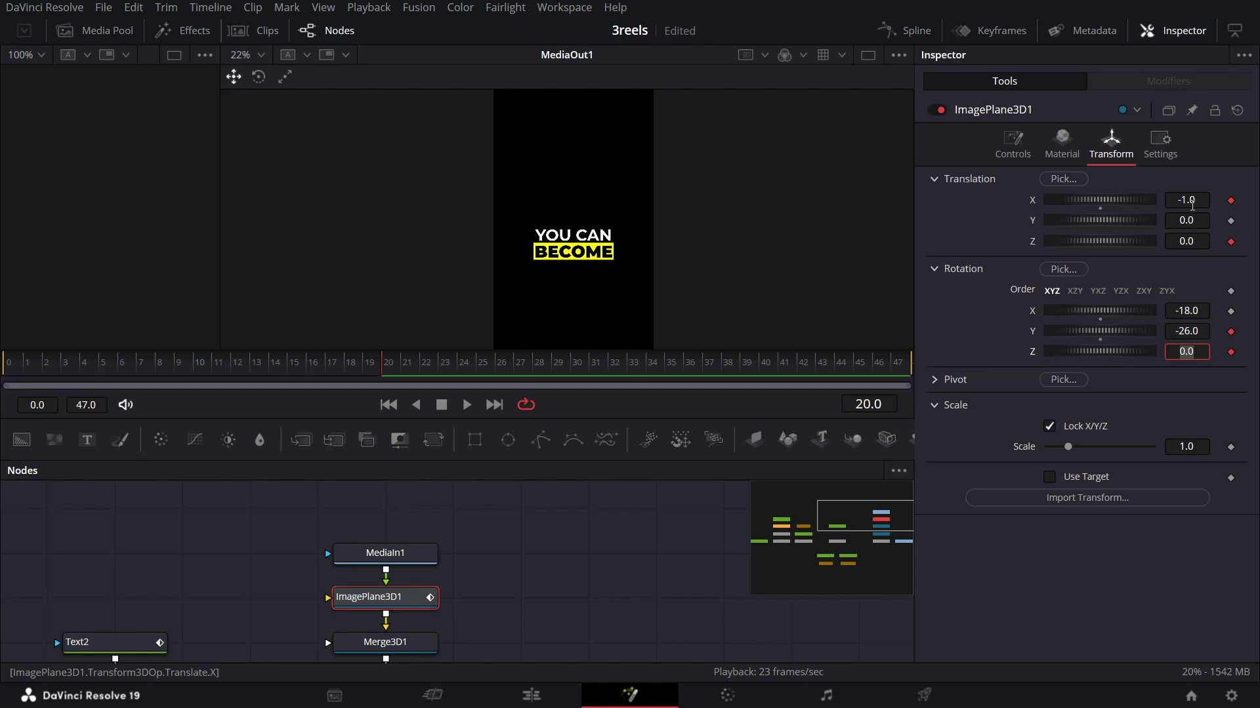
text(2.6)
key(Tab)
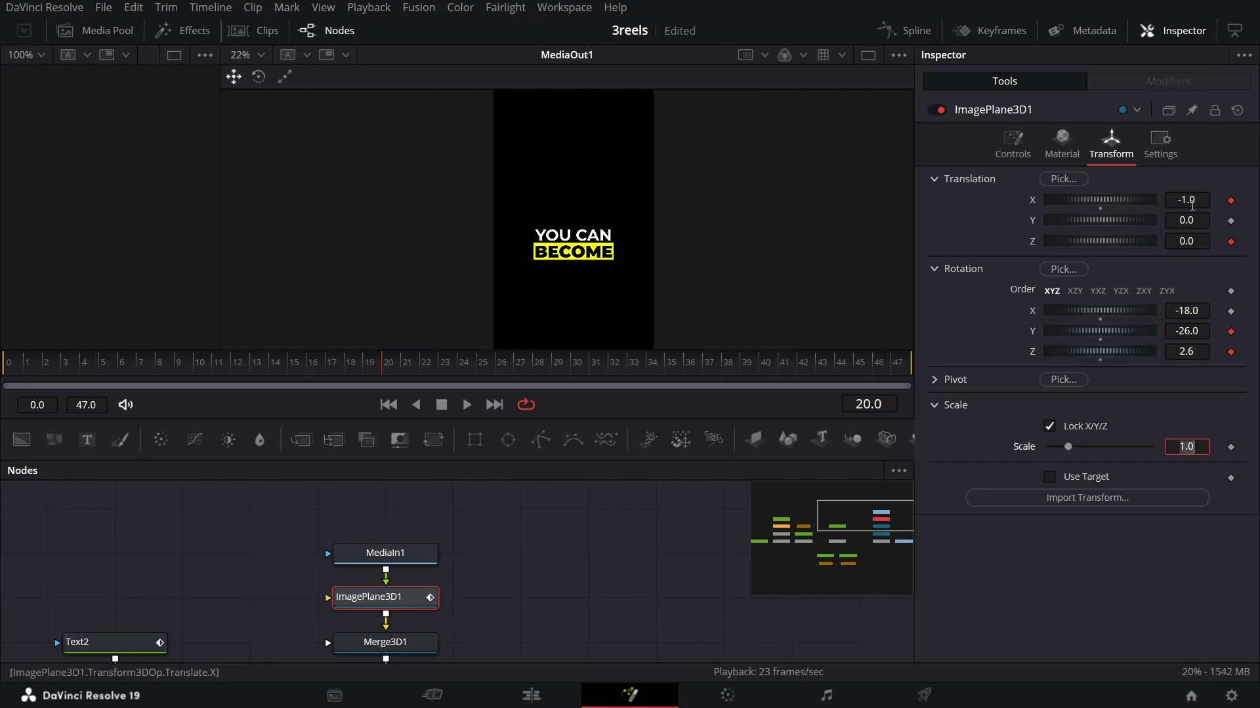
click(406, 371)
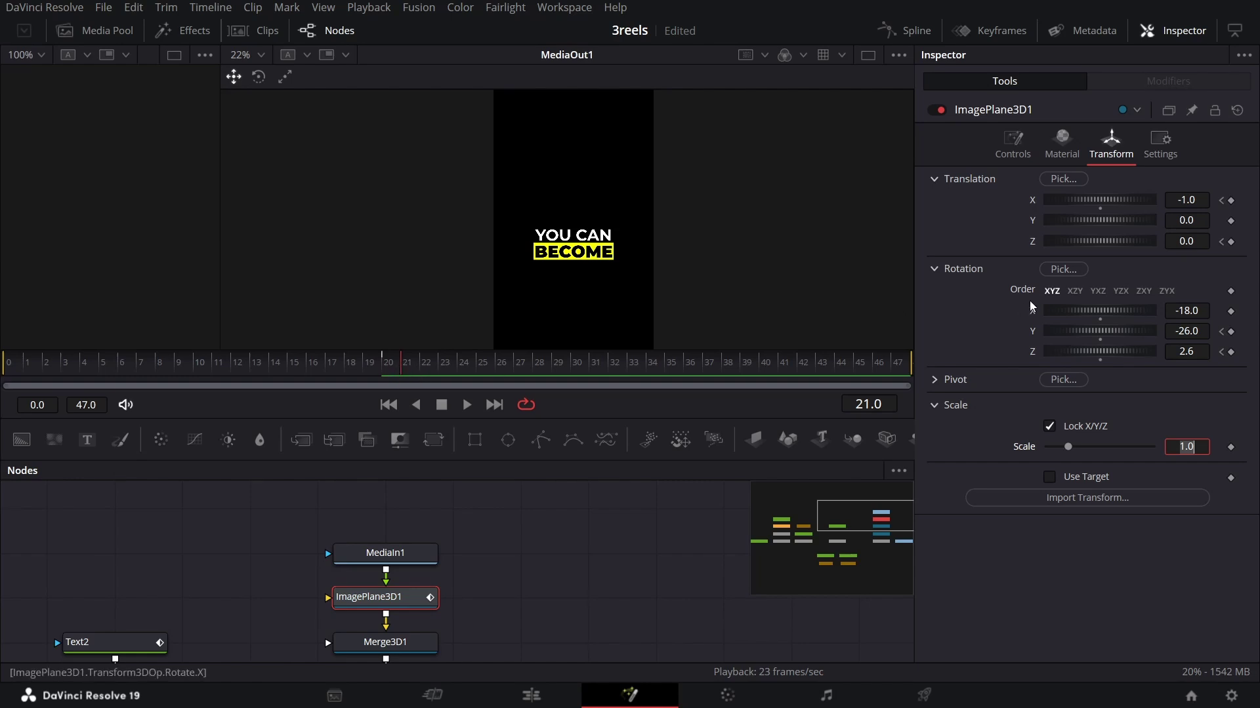
Step: At frame 21, key ImagePlane3D1's Translation X -0.33, Rotation Y 40 and Rotation Z 145
key(Tab)
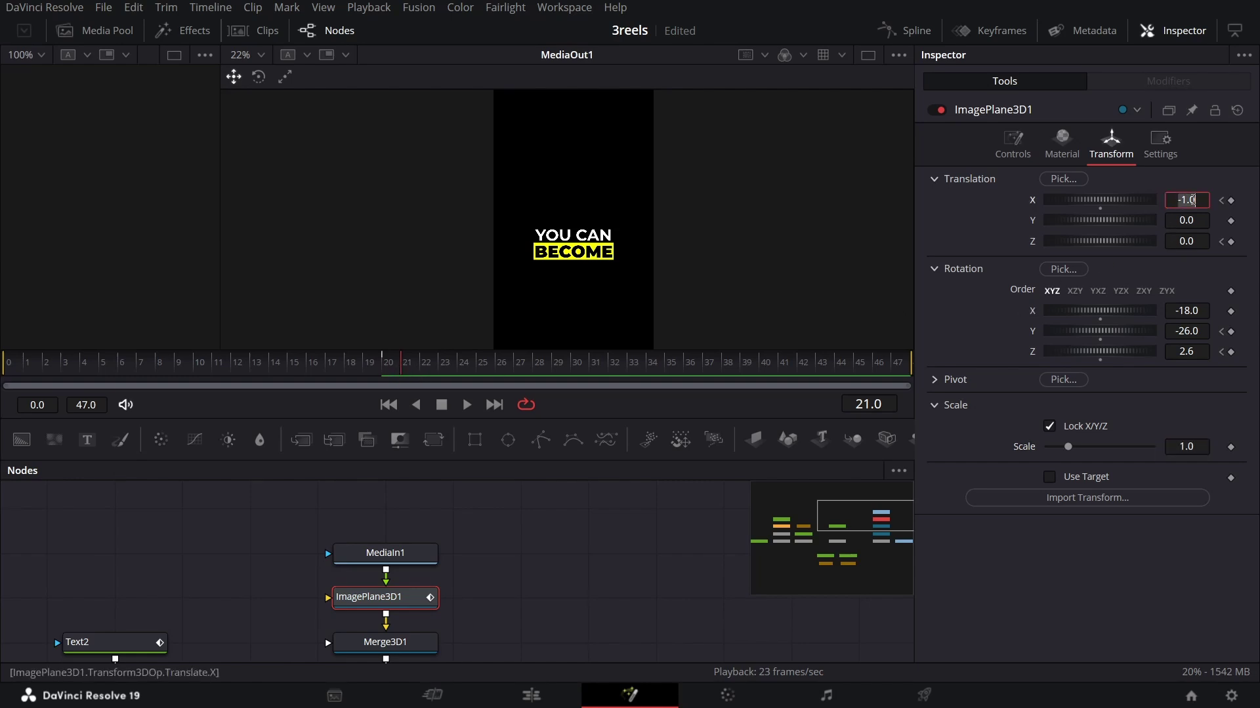
text(-0.33)
key(Tab)
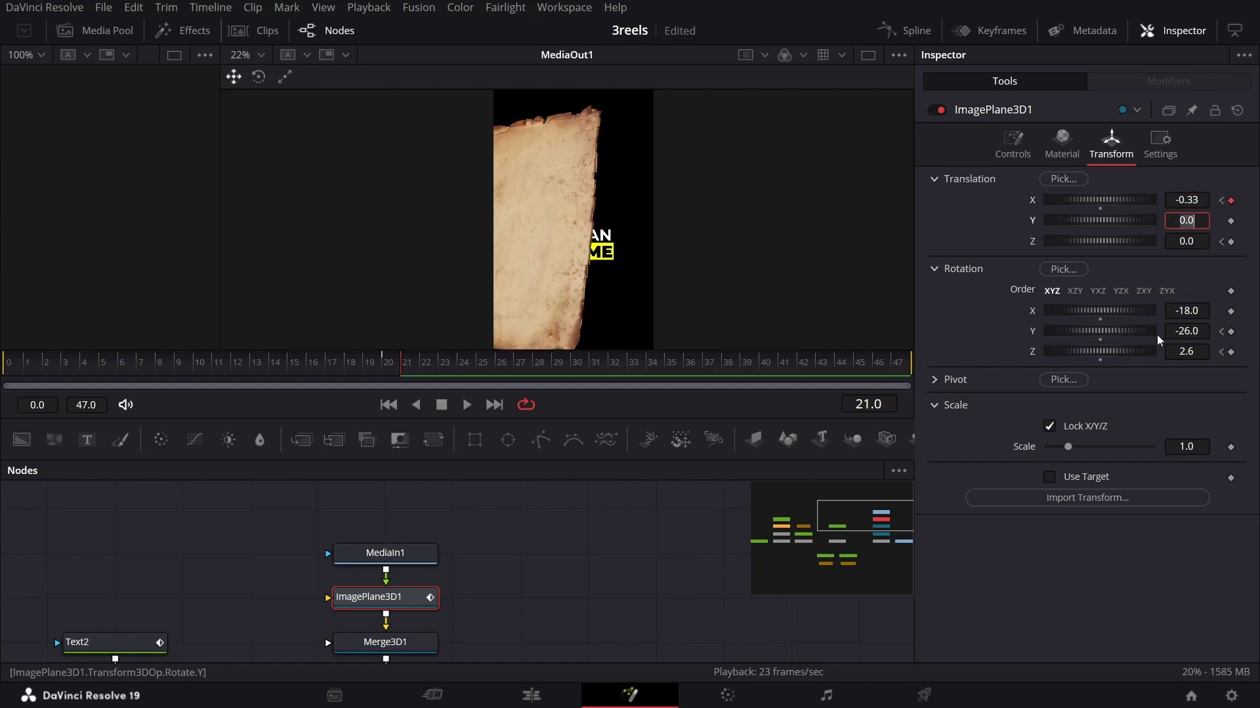
click(1197, 337)
text(41)
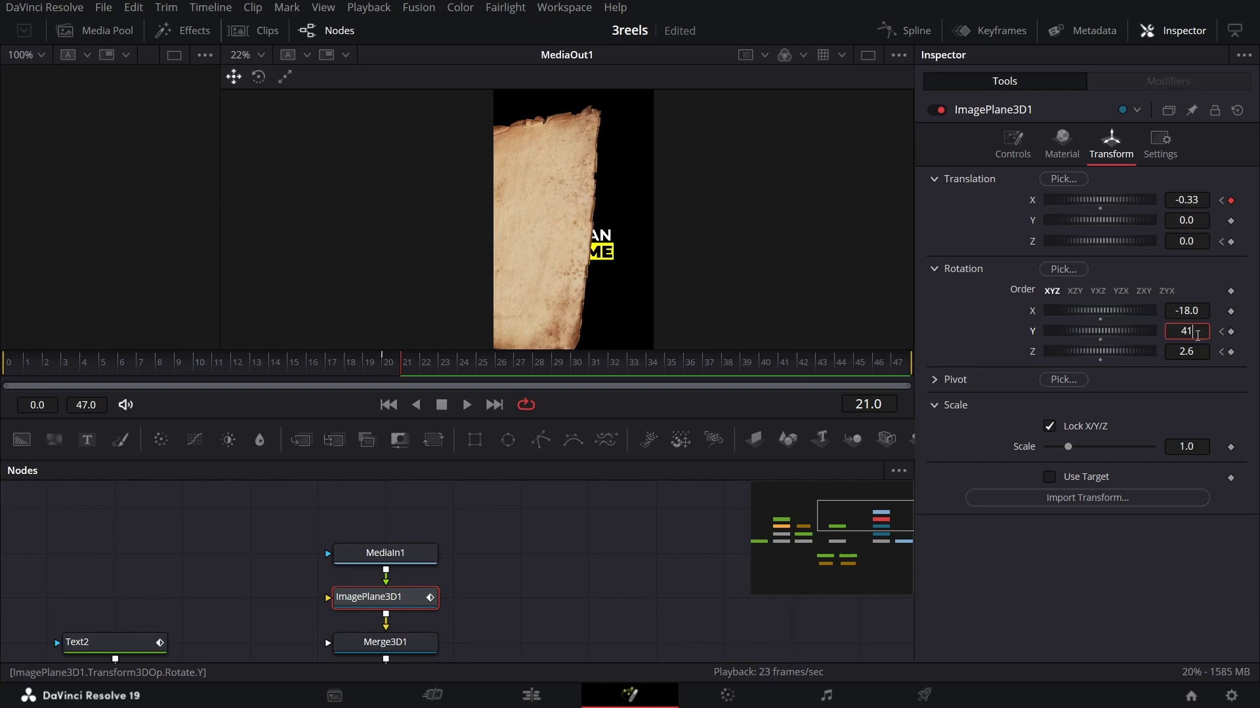
text(0)
key(Tab)
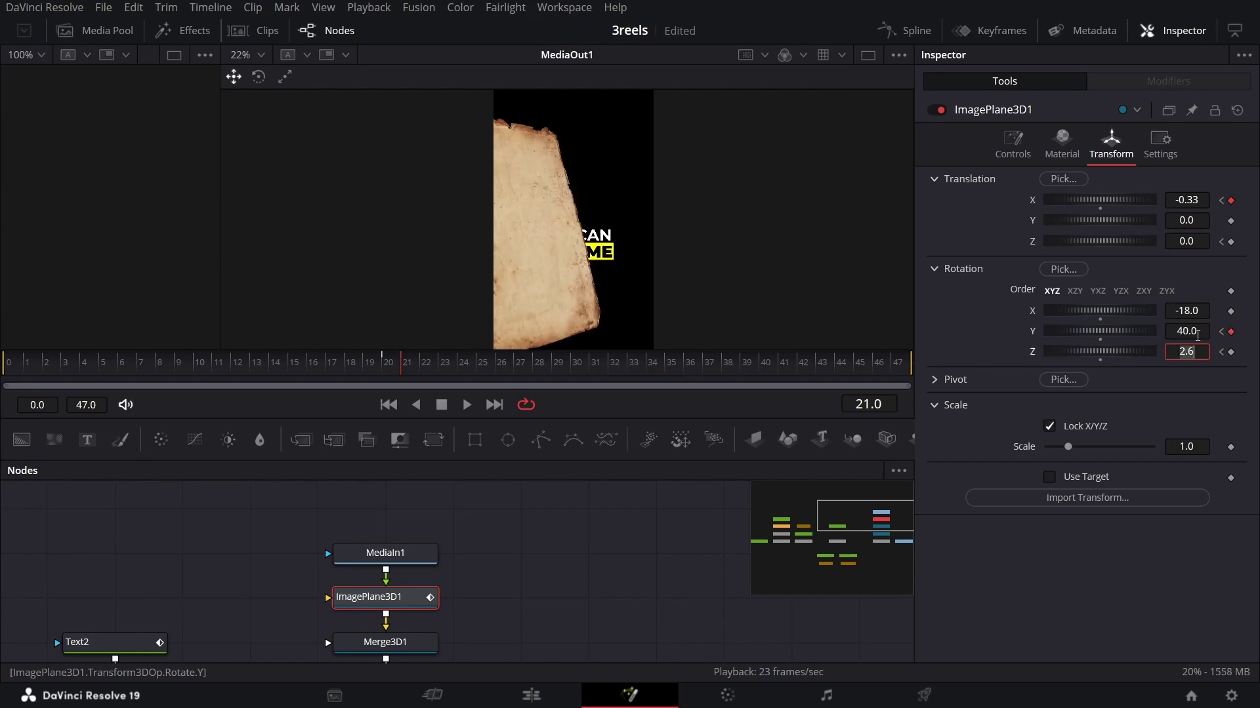
text(145)
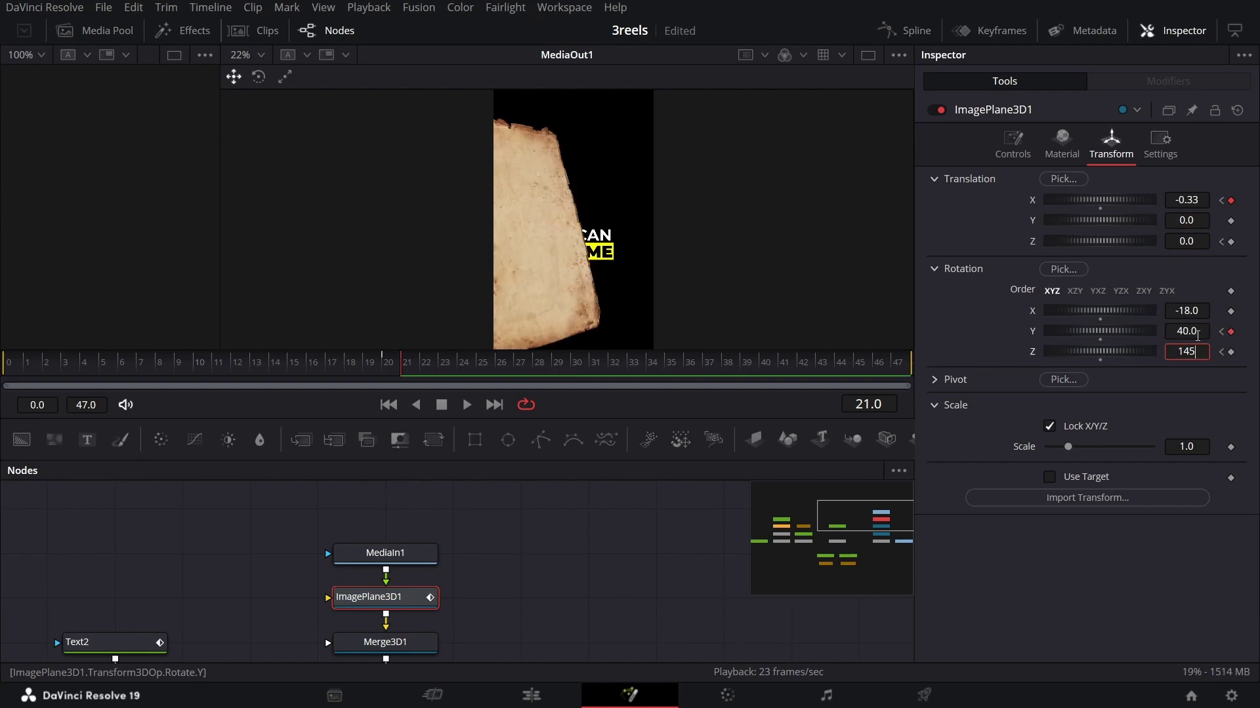
key(Tab)
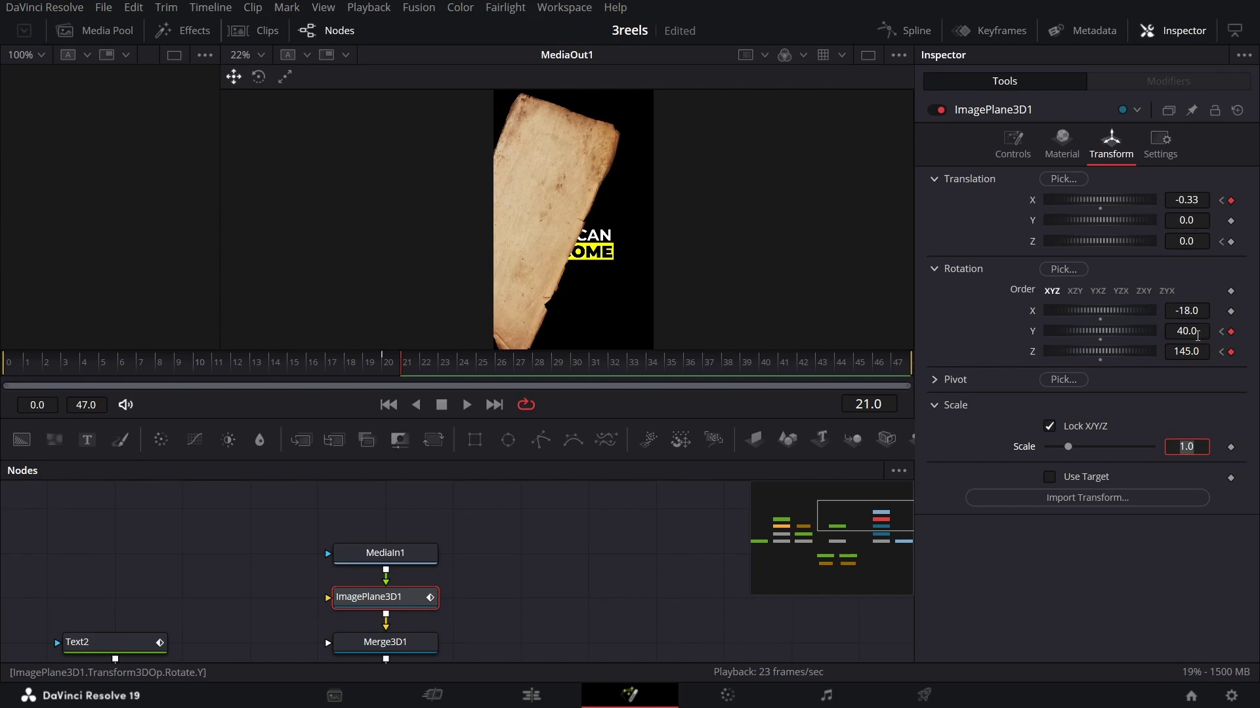
Step: At frame 22, key Translation X to -0.1
click(423, 370)
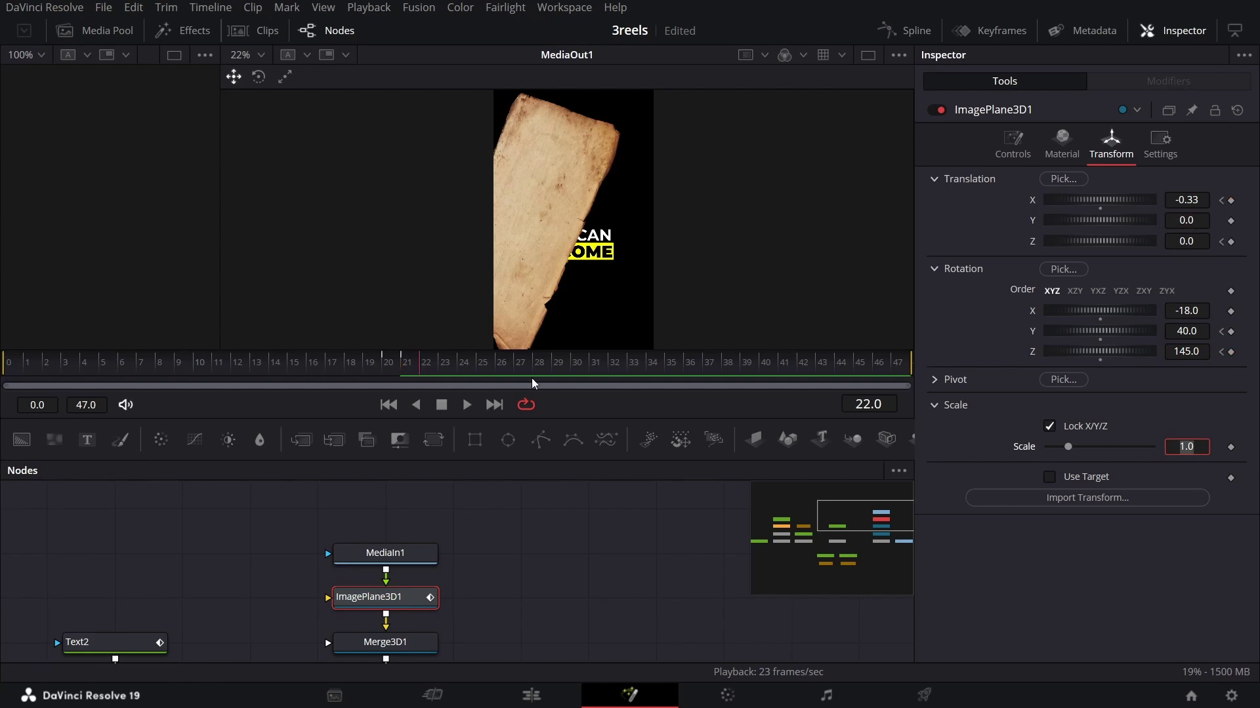
click(1197, 200)
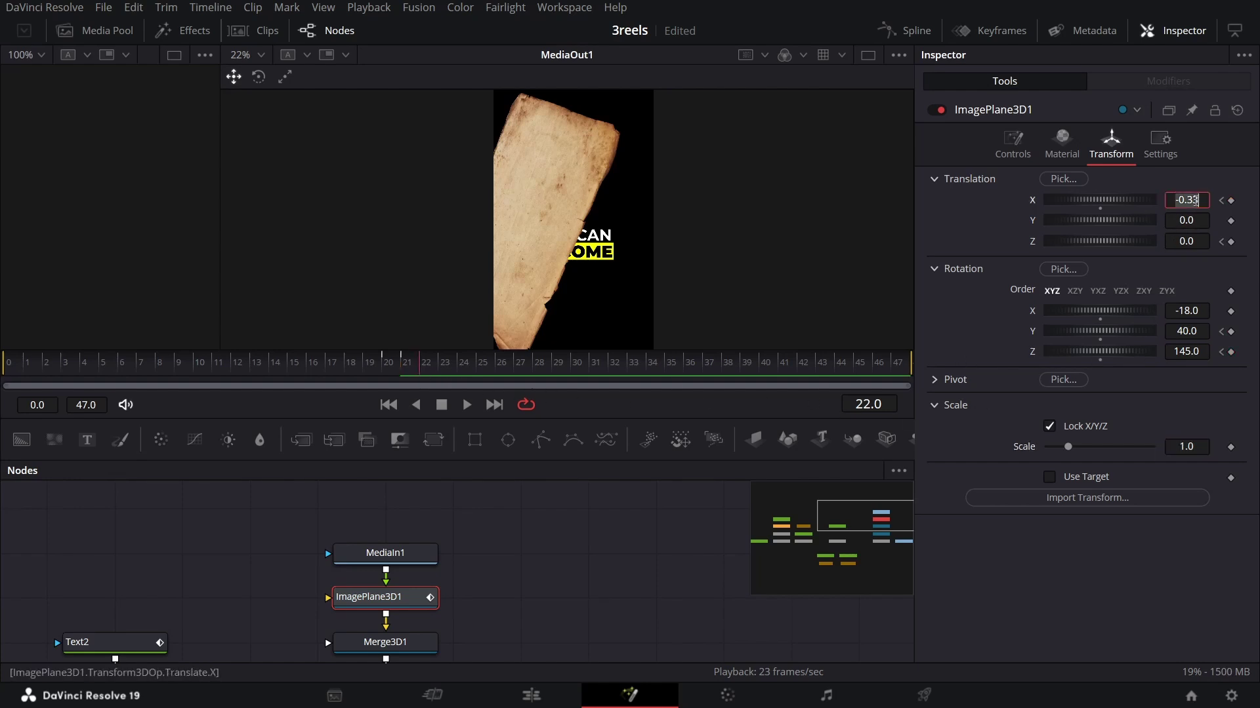
key(BackSpace)
key(BackSpace)
text(1)
key(Tab)
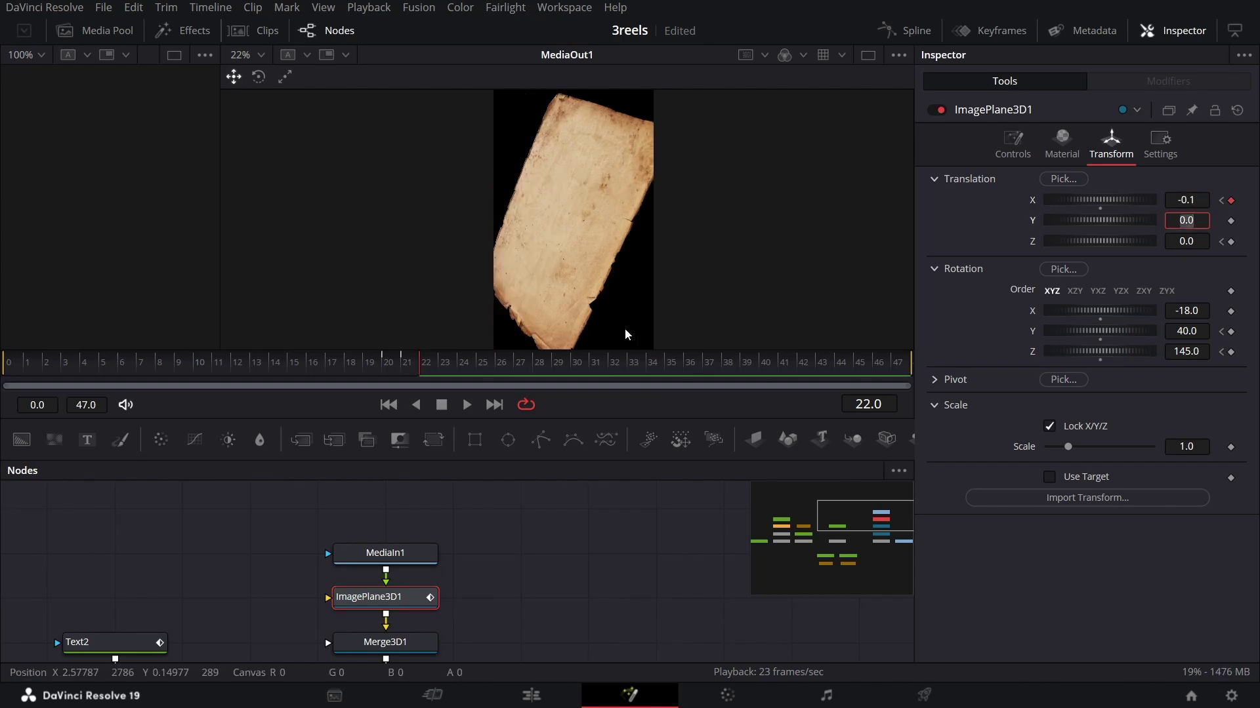
Step: Key Translation Z to 1.0 at frame 23 and 2.3 at frame 24
click(441, 366)
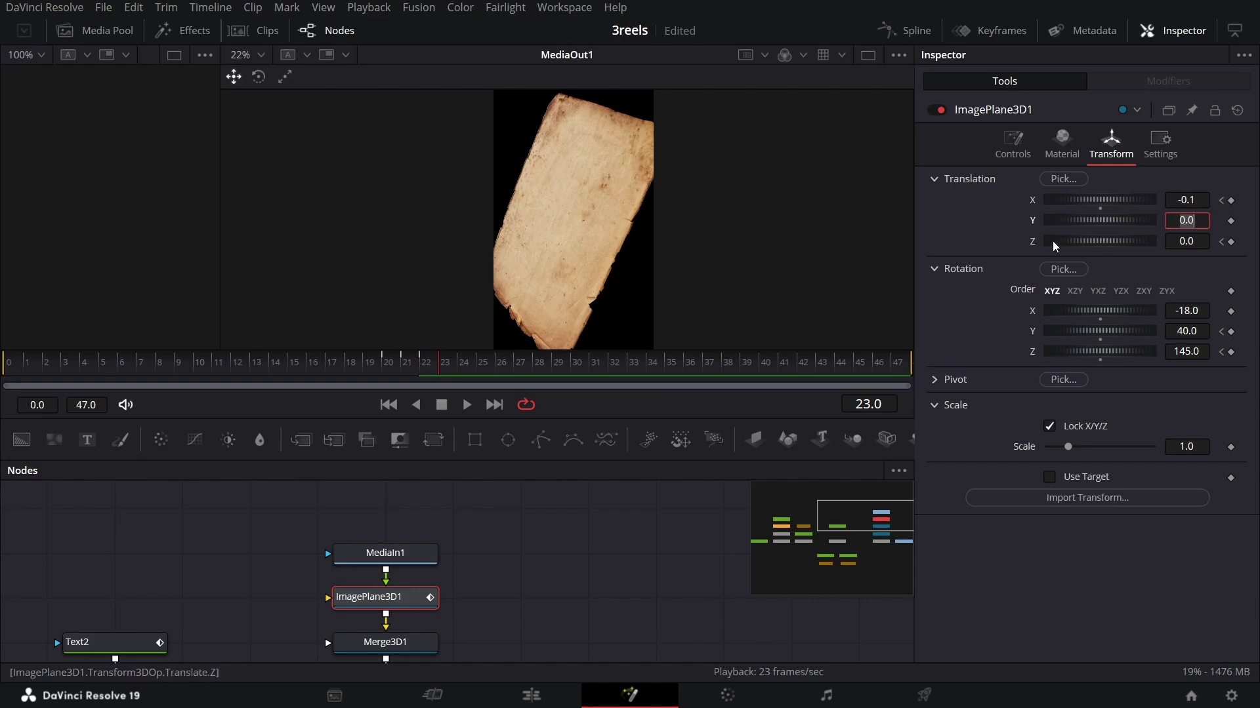
click(1221, 242)
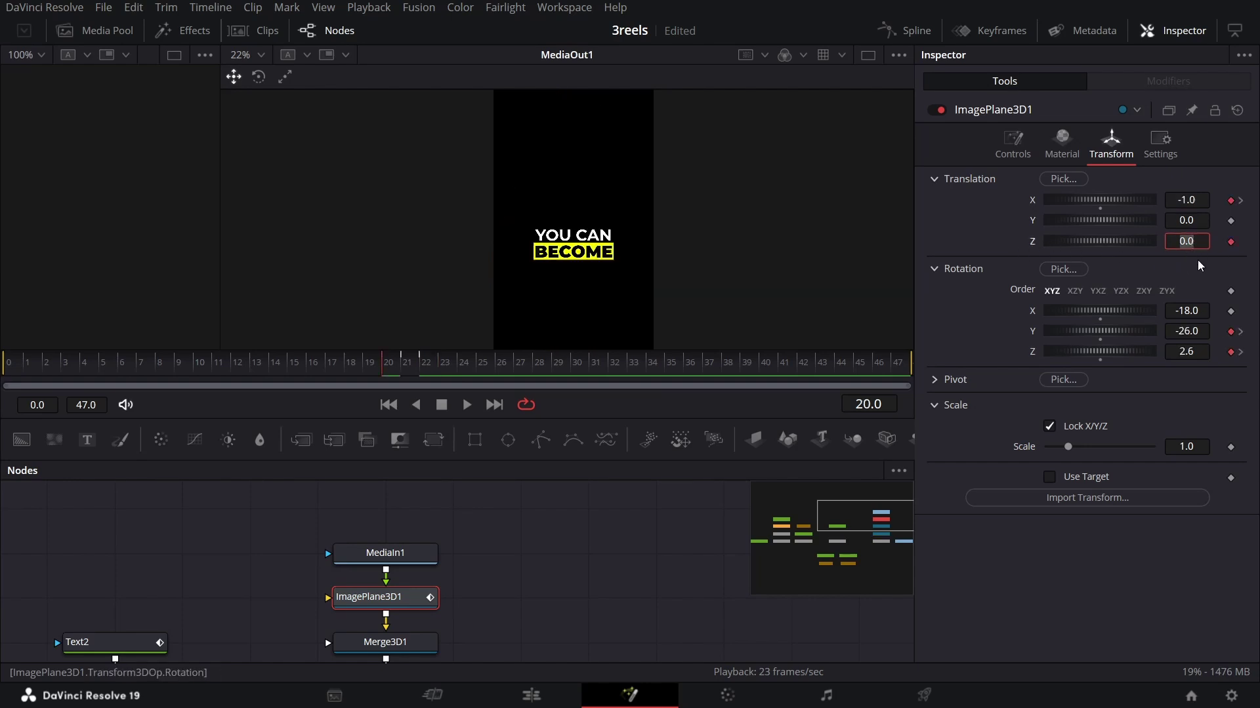
click(449, 367)
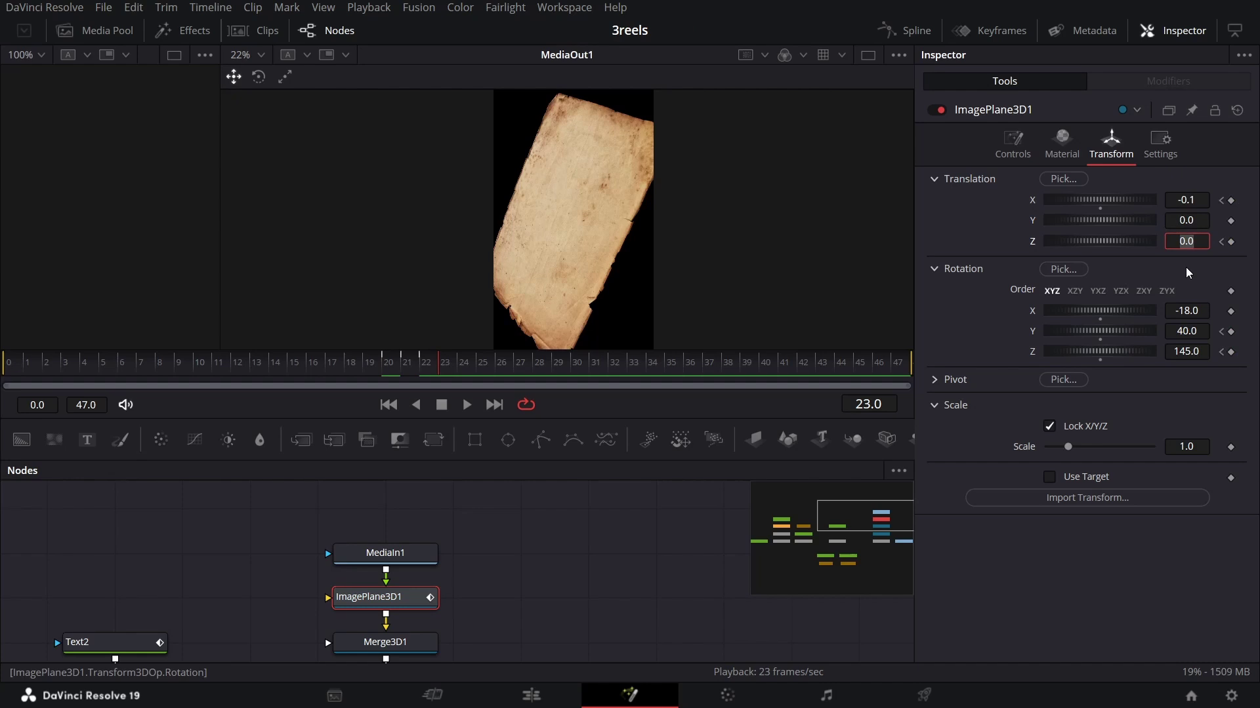
text(1)
key(Tab)
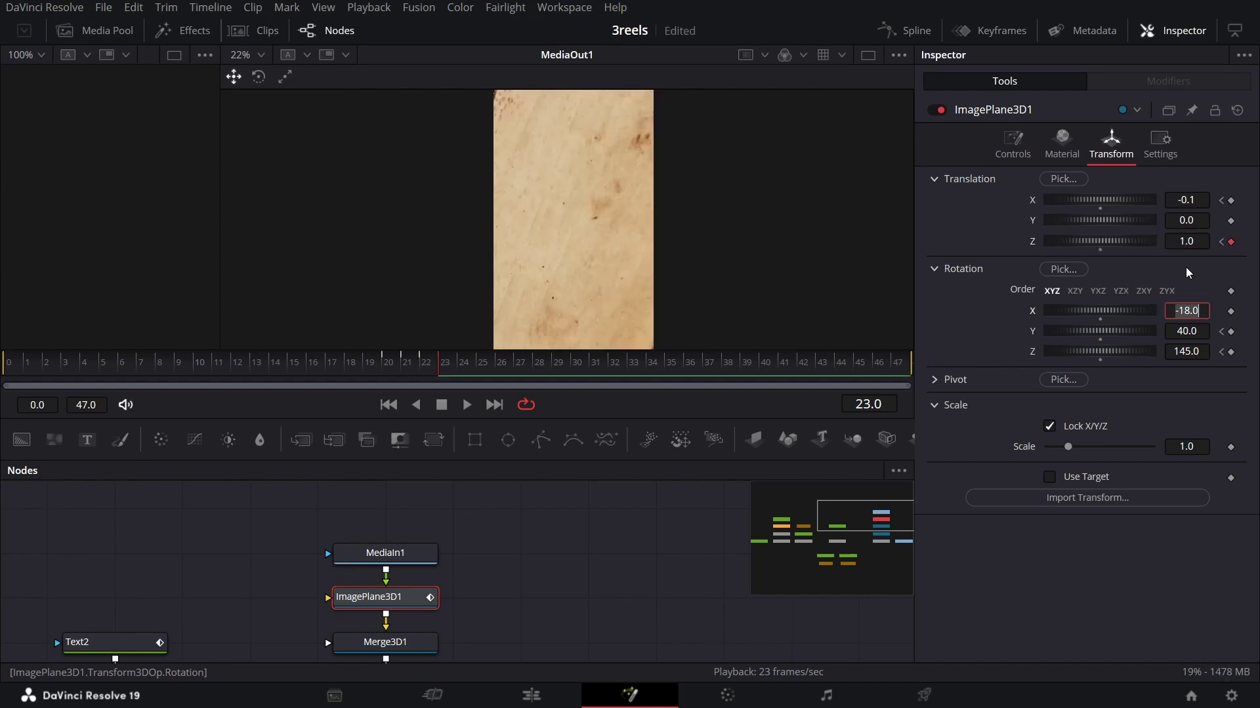
click(462, 371)
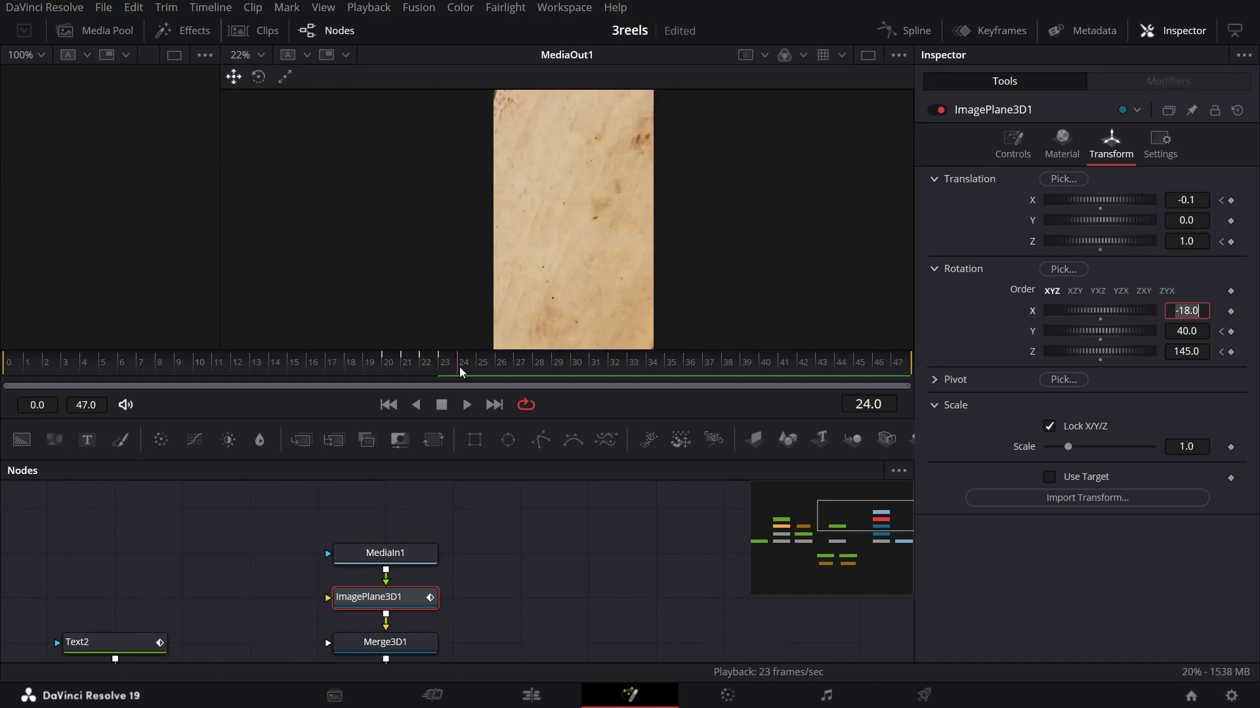
click(1184, 241)
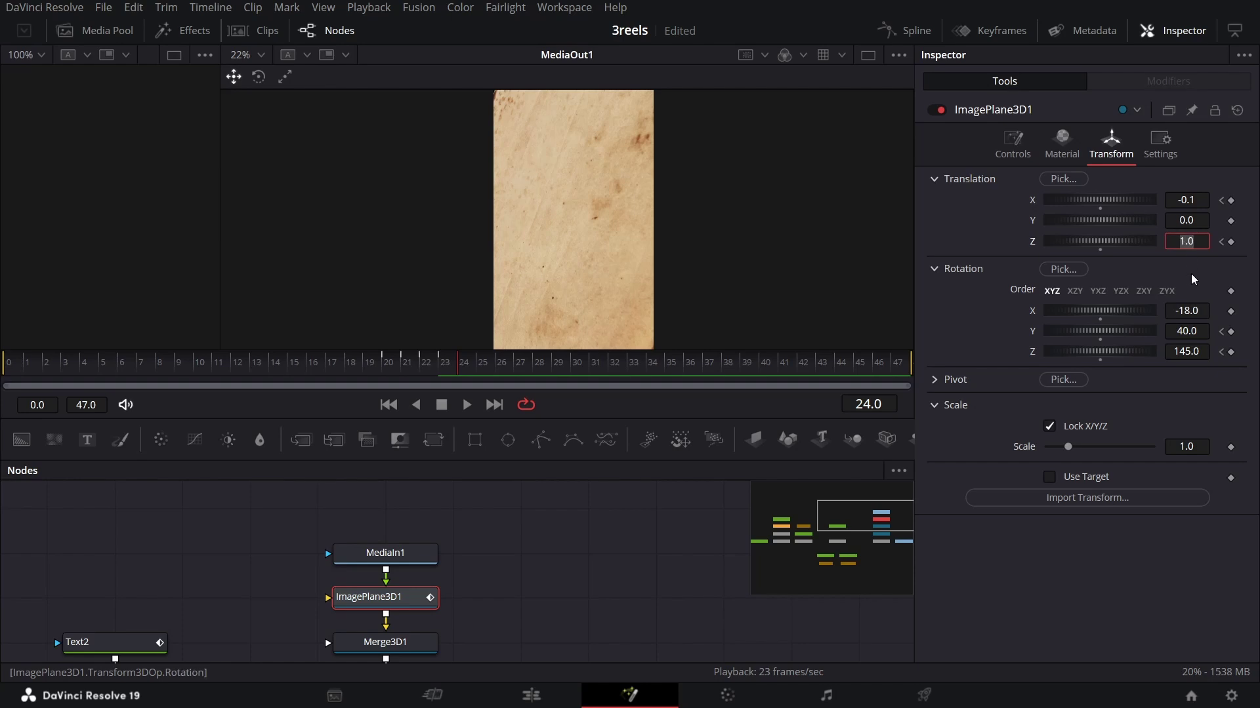
text(2.3)
key(Tab)
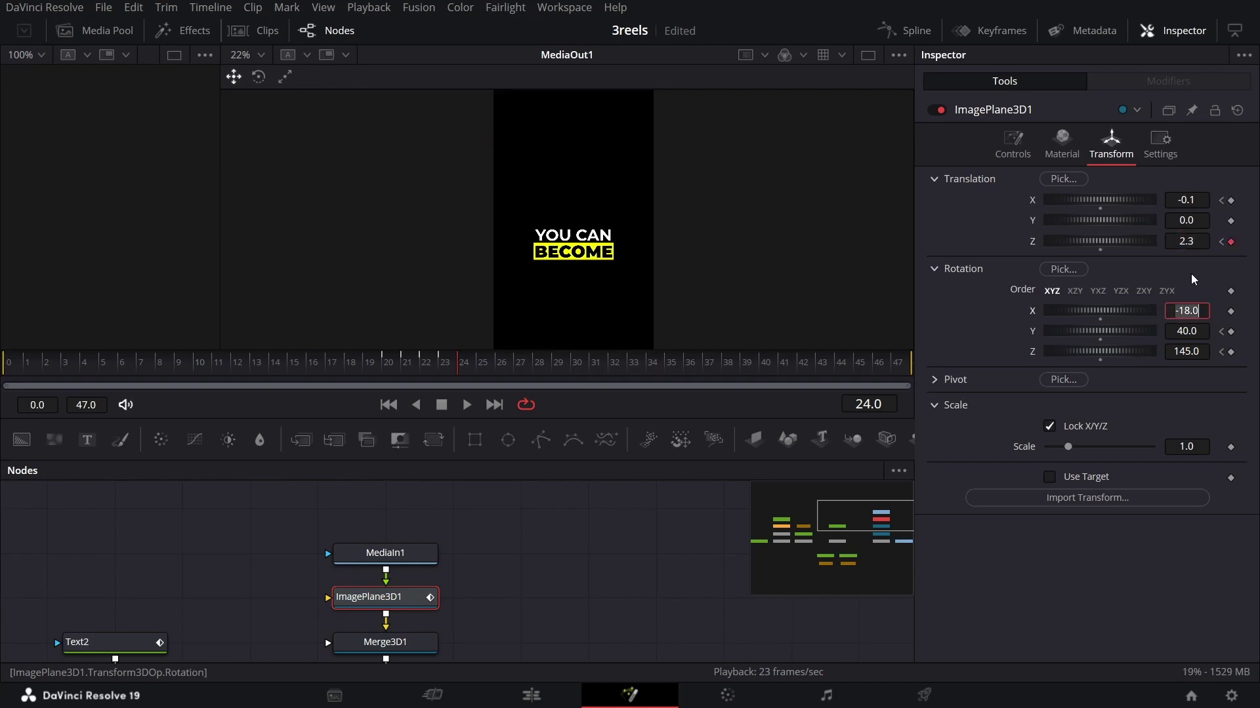
Step: Play back the animation from frame 19 through frame 26 to preview
click(357, 379)
click(551, 529)
key(space)
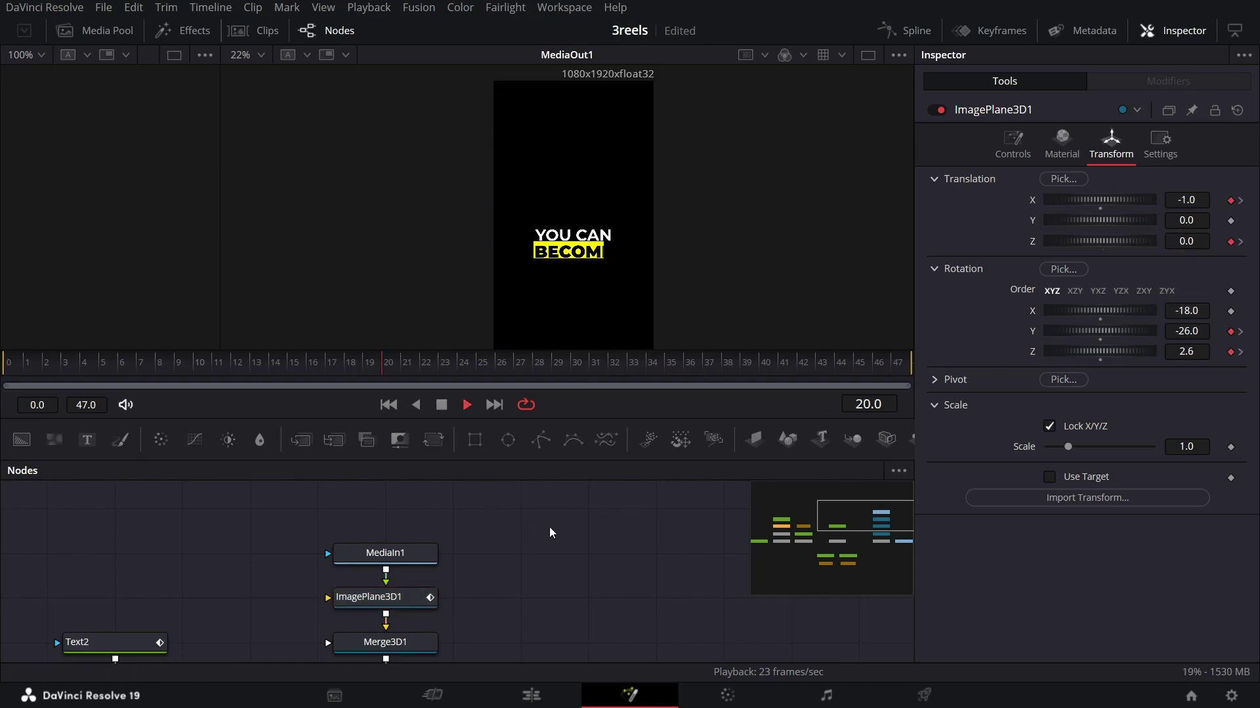
drag(392, 367, 504, 379)
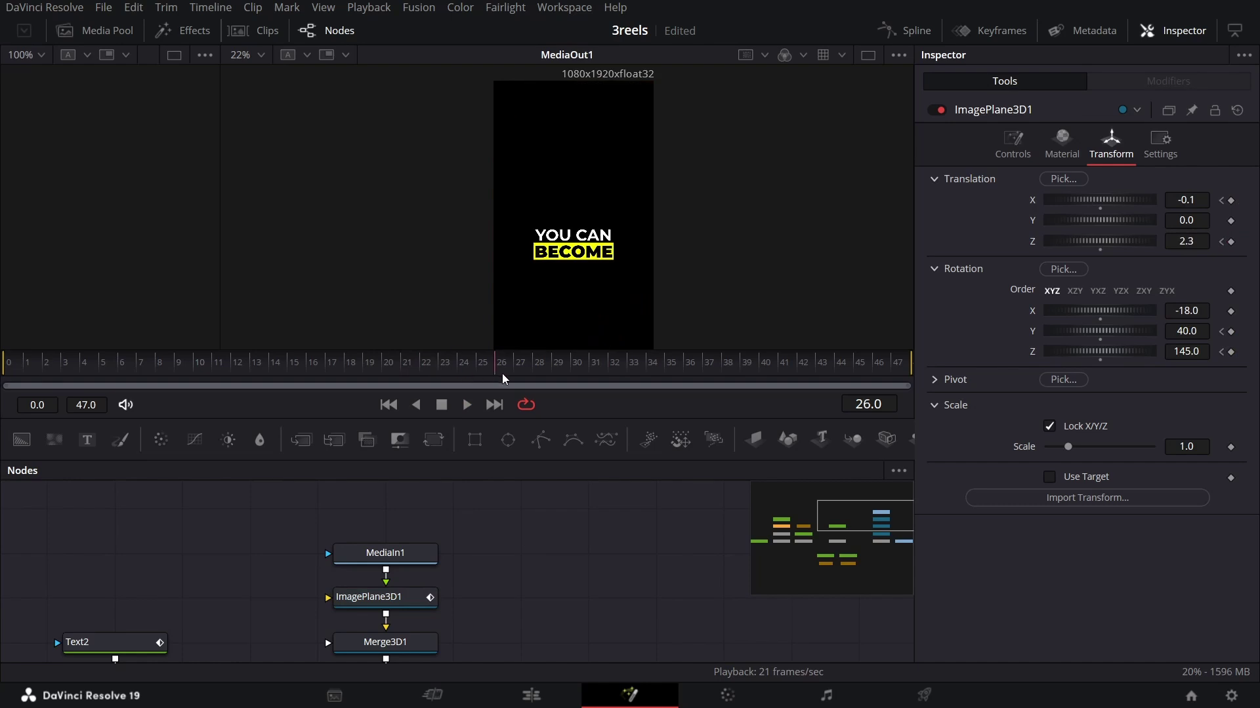
scroll(578, 504, down, 2)
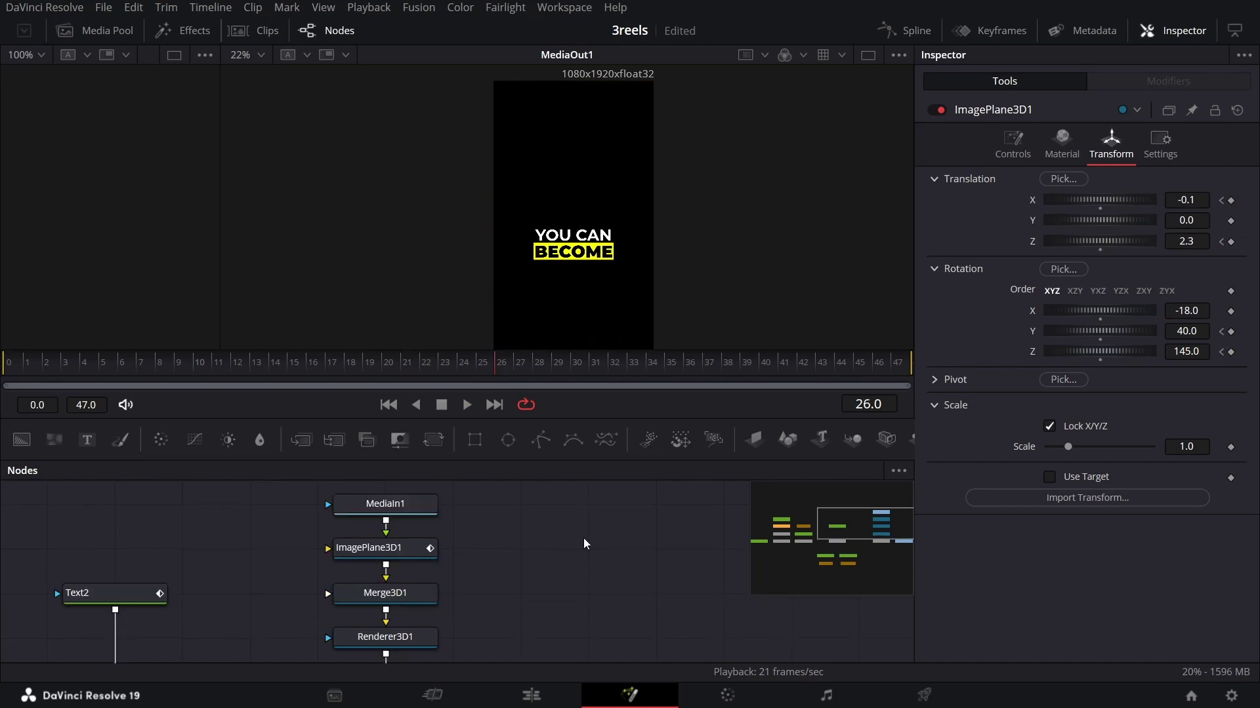
Step: Bring paper.png from the Media Pool into the node graph as MediaIn2
click(95, 31)
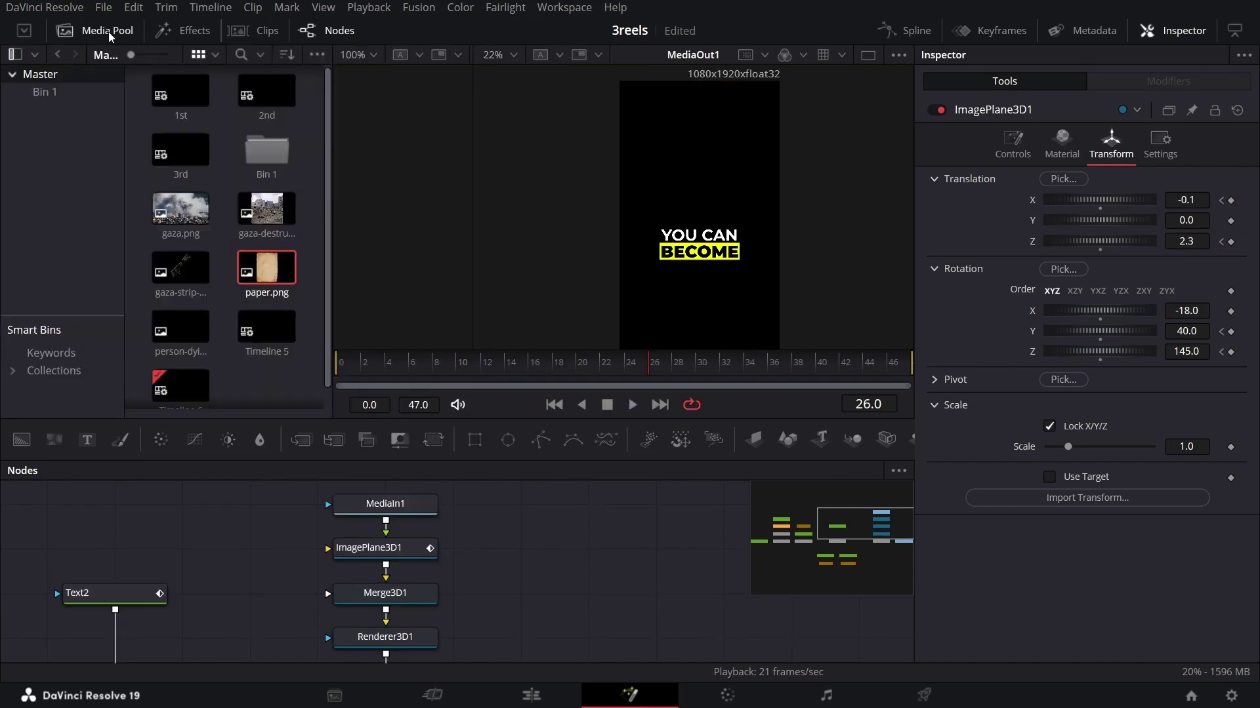
drag(283, 272, 610, 551)
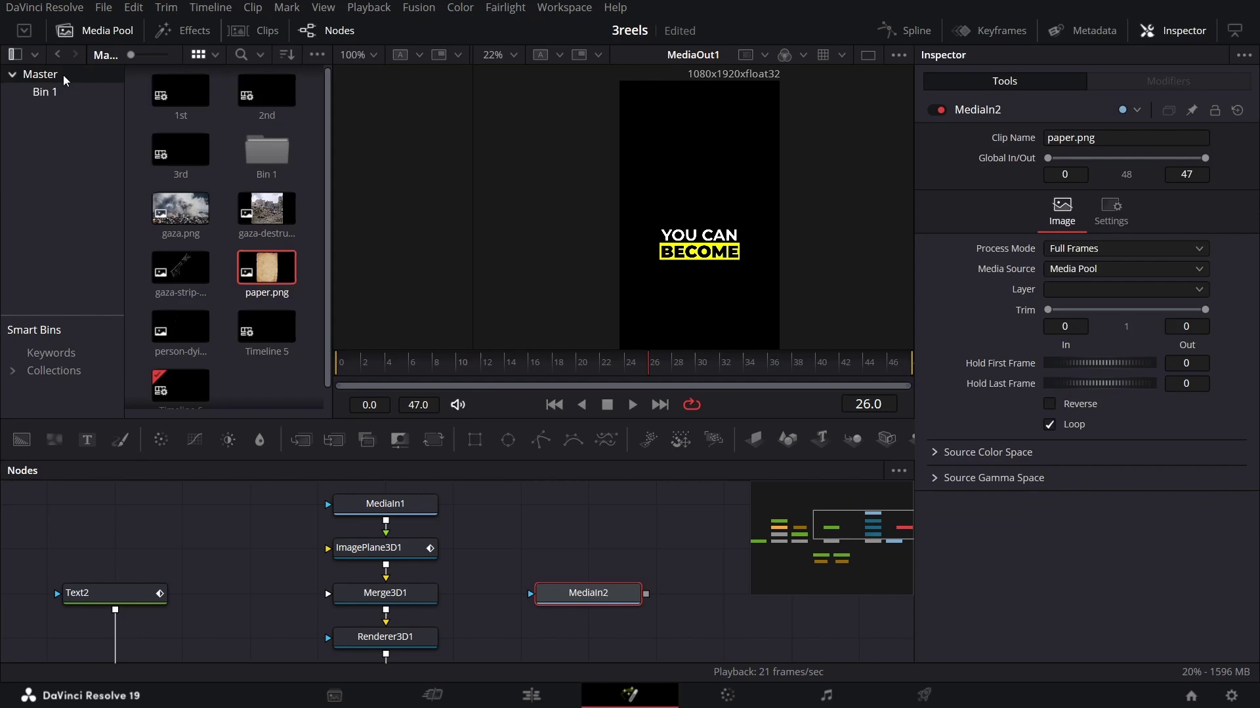
click(95, 30)
Step: Add an Image Plane 3D fed by MediaIn2's paper.png and show its Transform settings
drag(758, 451, 529, 586)
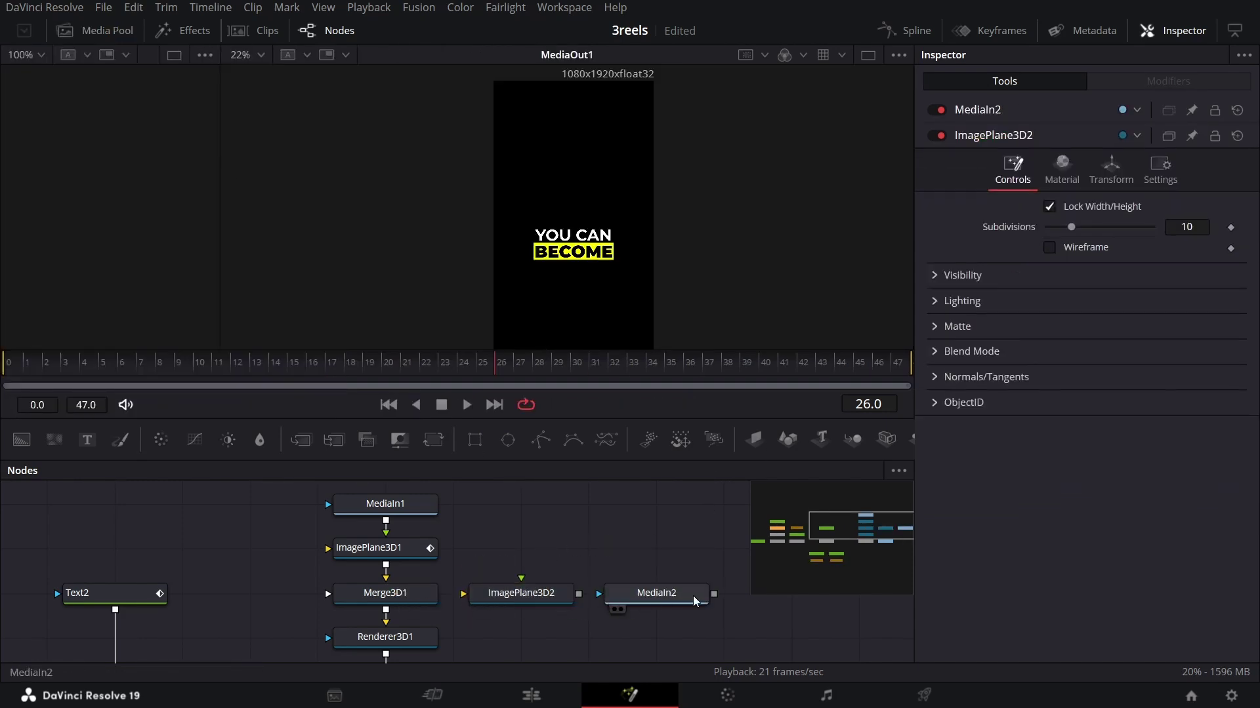
drag(714, 593, 414, 615)
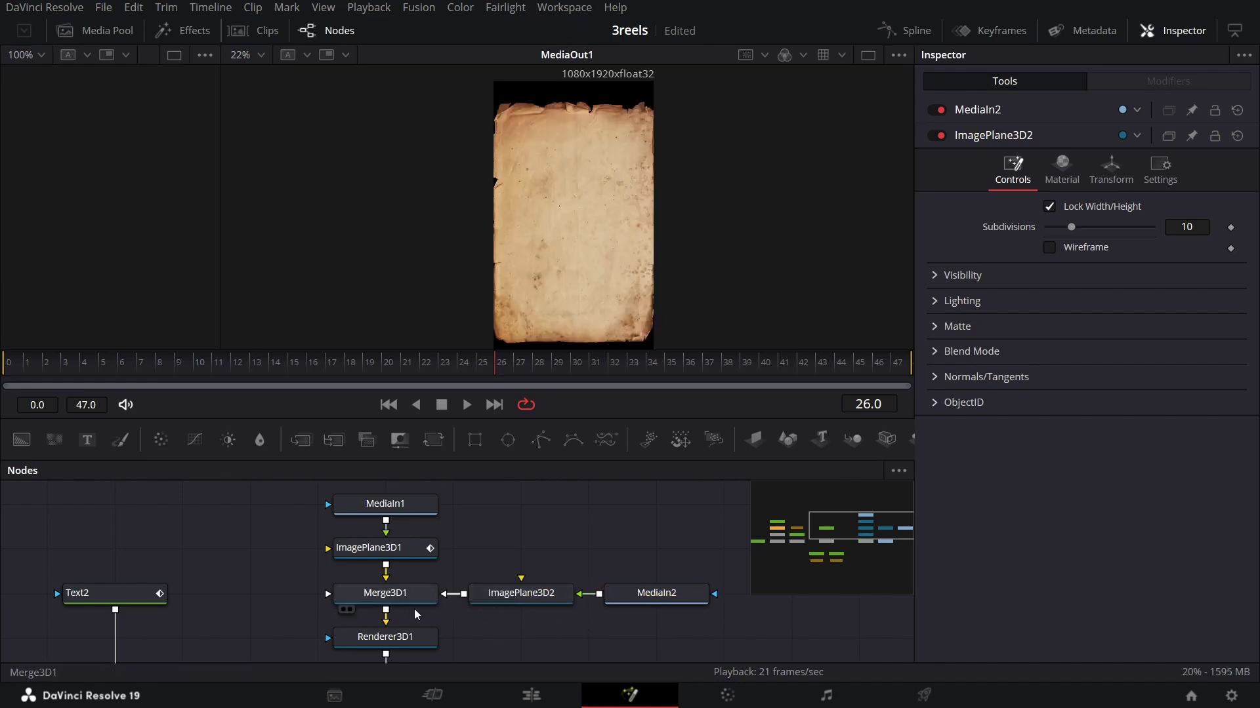
click(540, 604)
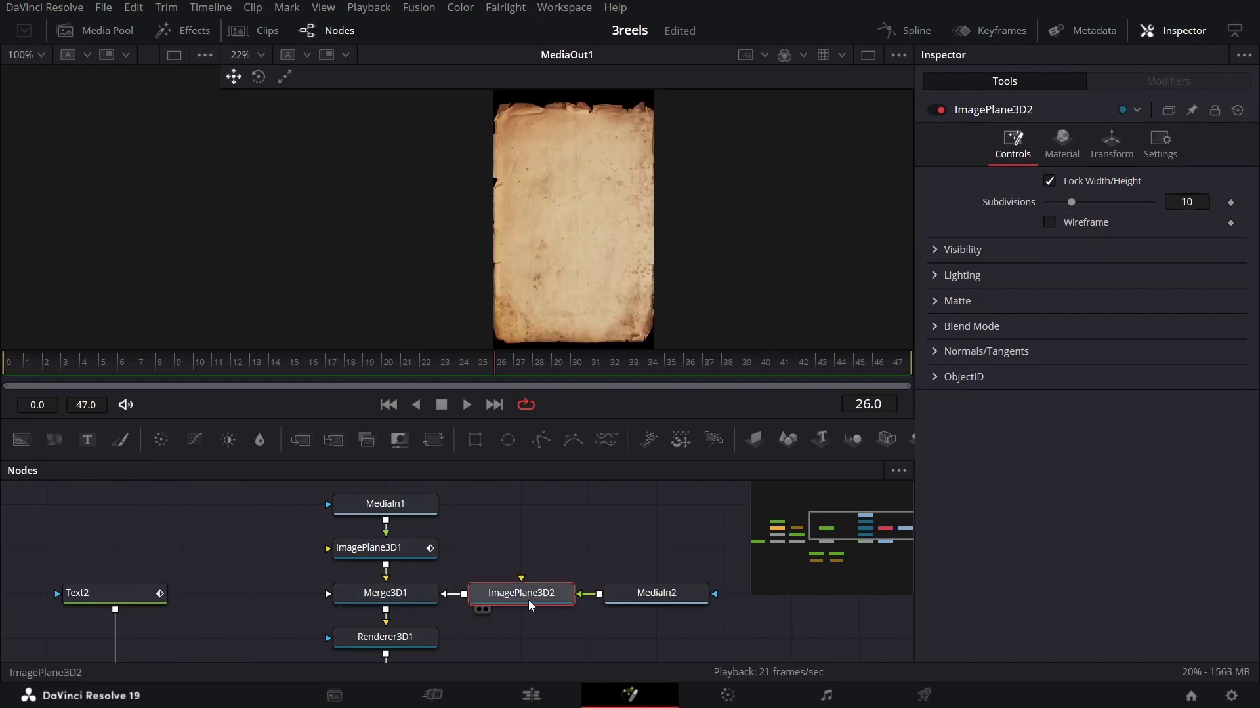
click(1112, 154)
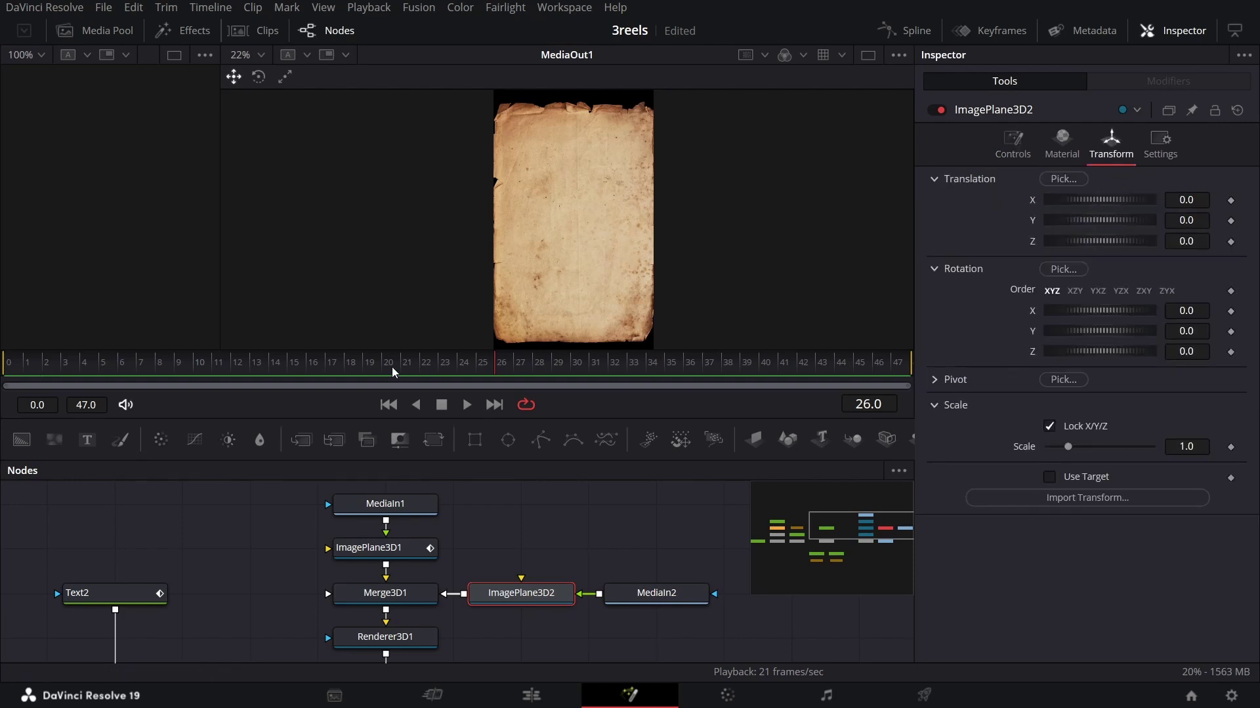
Step: Keyframe ImagePlane3D2's Translation X at -0.6 on frame 25 and 6.0 on frame 30
drag(515, 374, 485, 374)
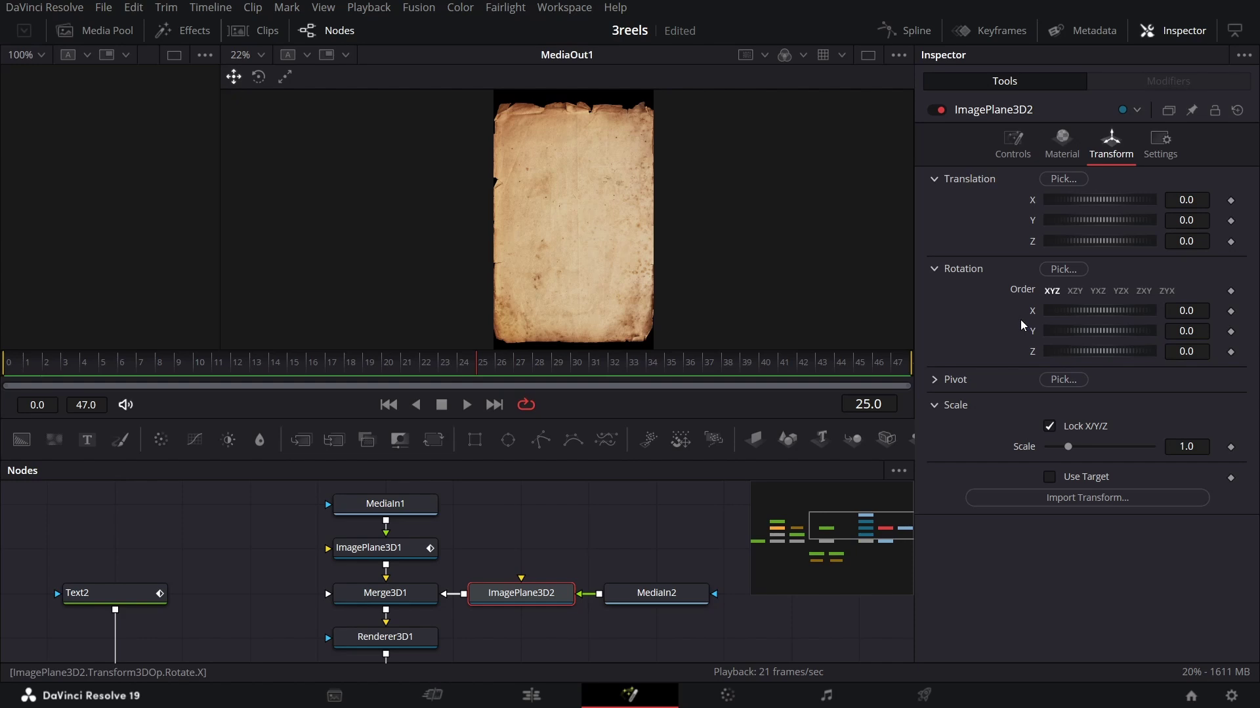
click(1231, 200)
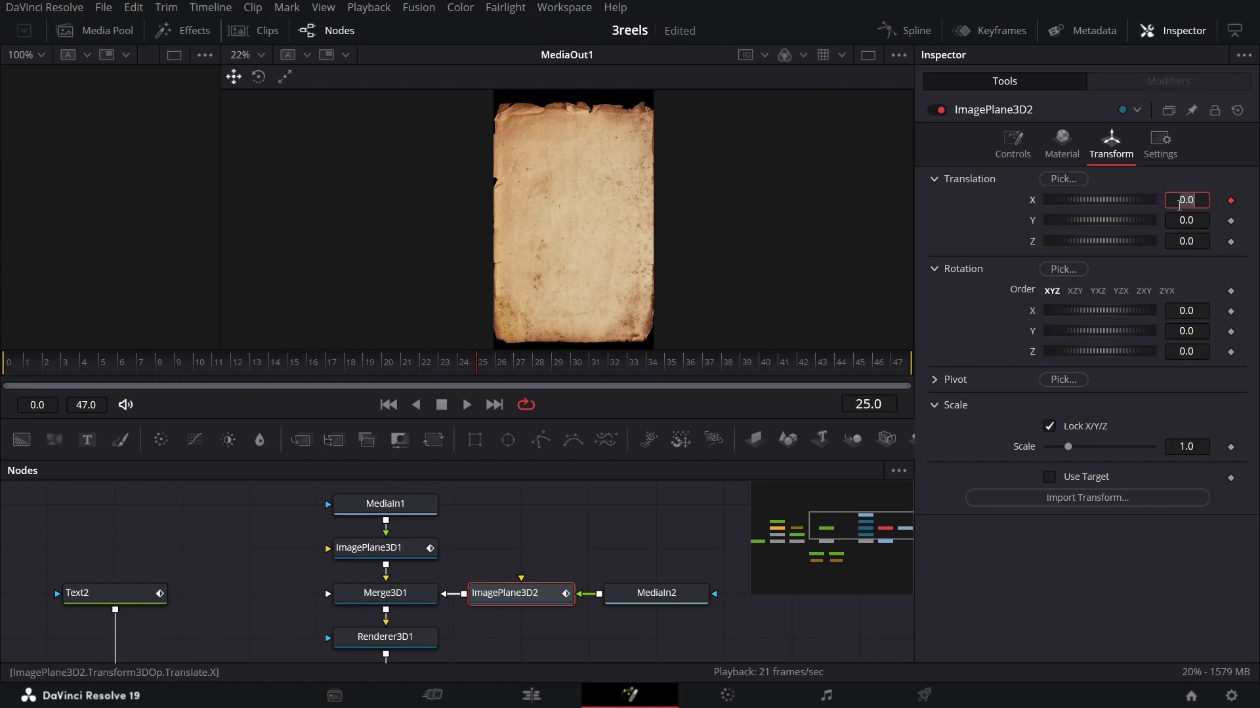
click(1178, 200)
text(-0.6)
key(Tab)
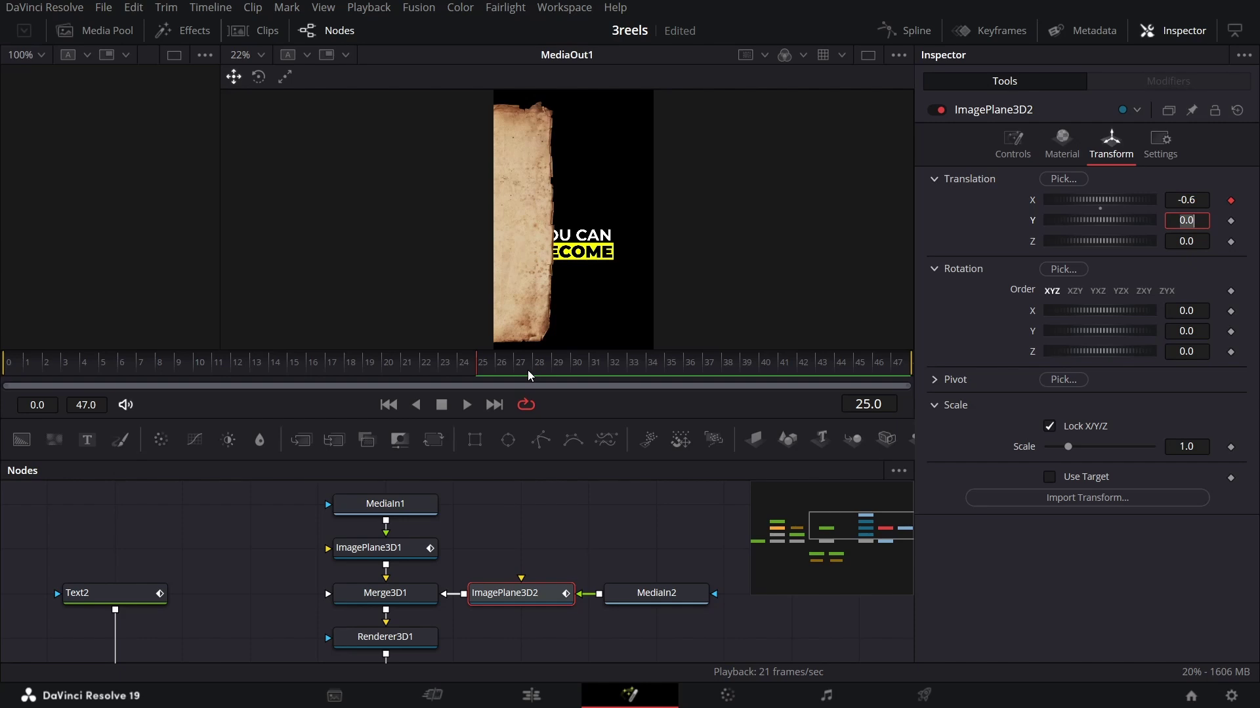
click(570, 367)
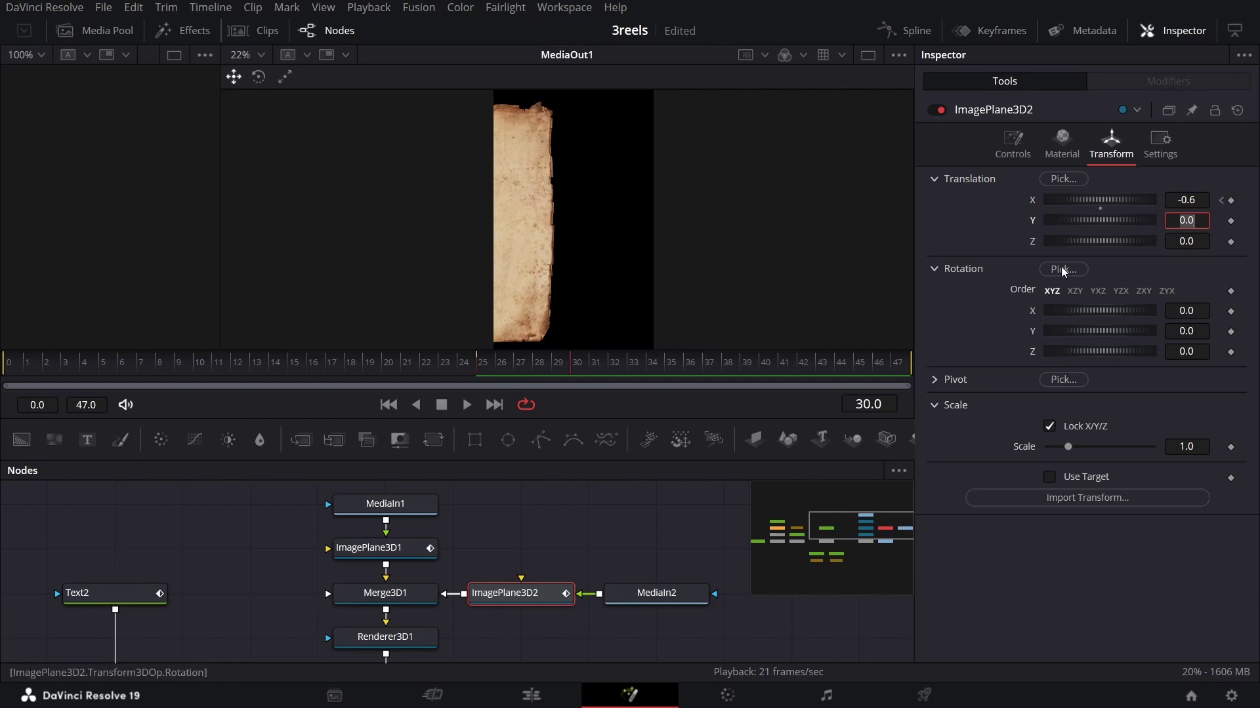
click(1198, 200)
key(Tab)
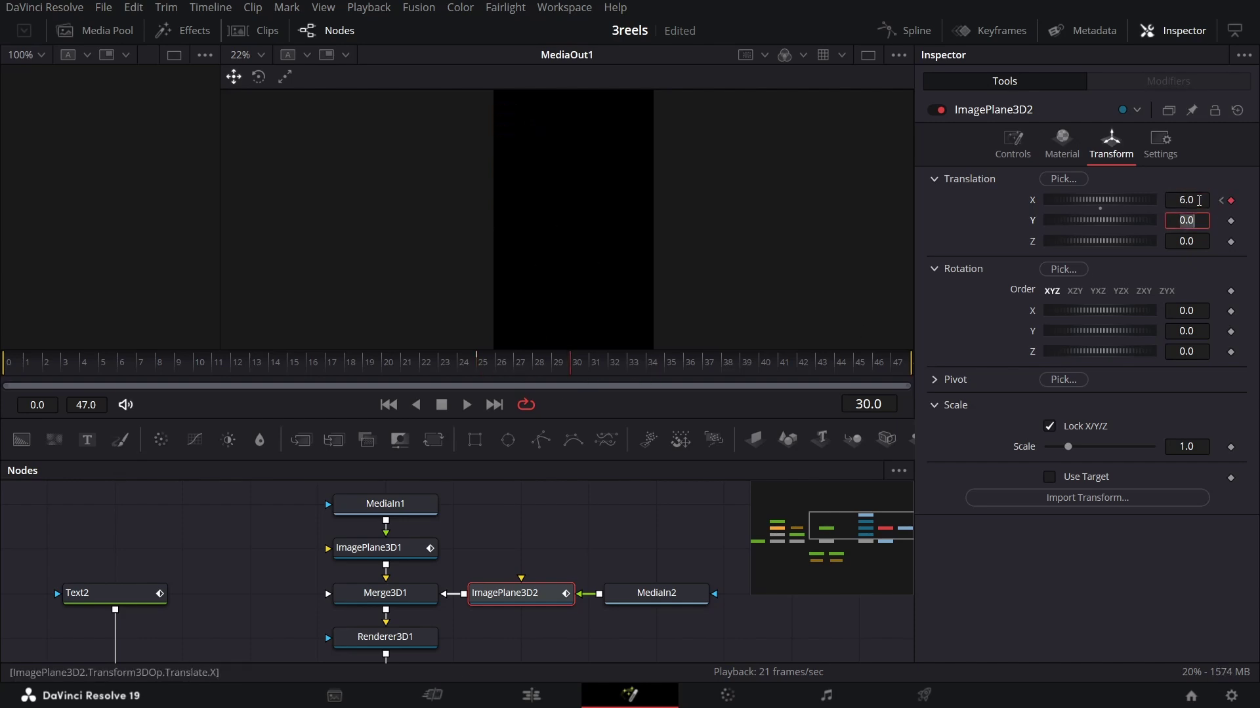
click(438, 372)
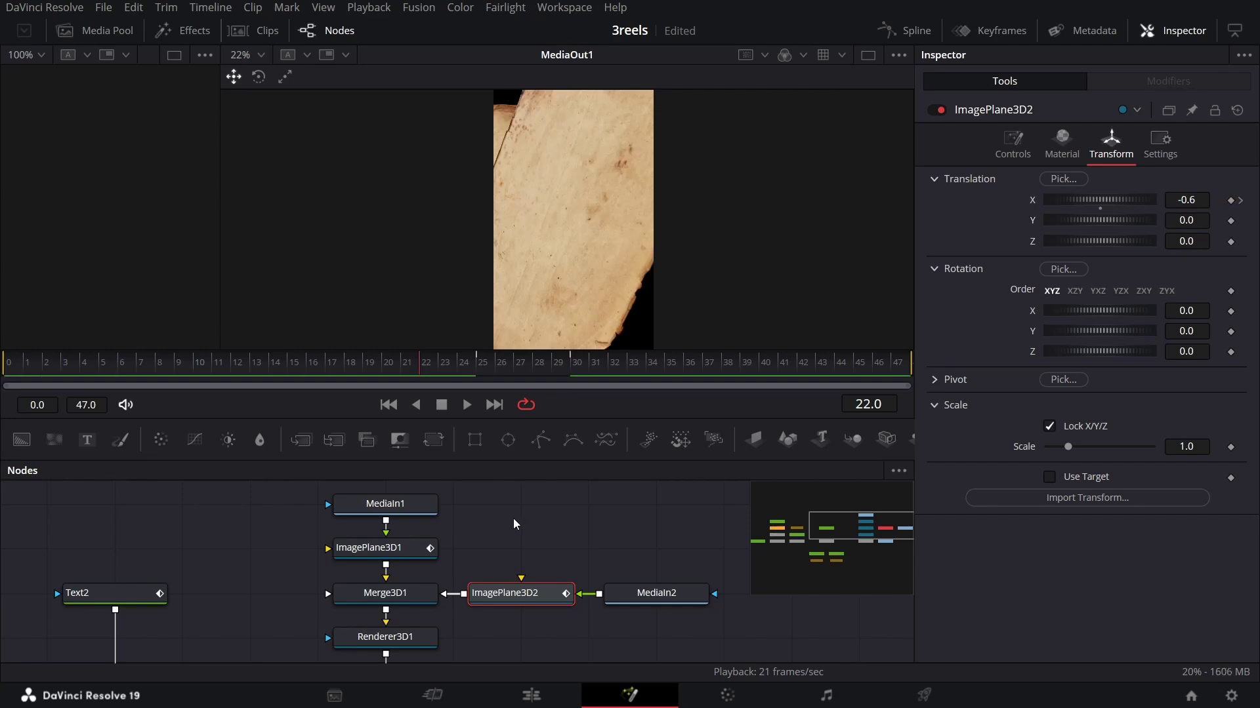
click(501, 369)
click(579, 367)
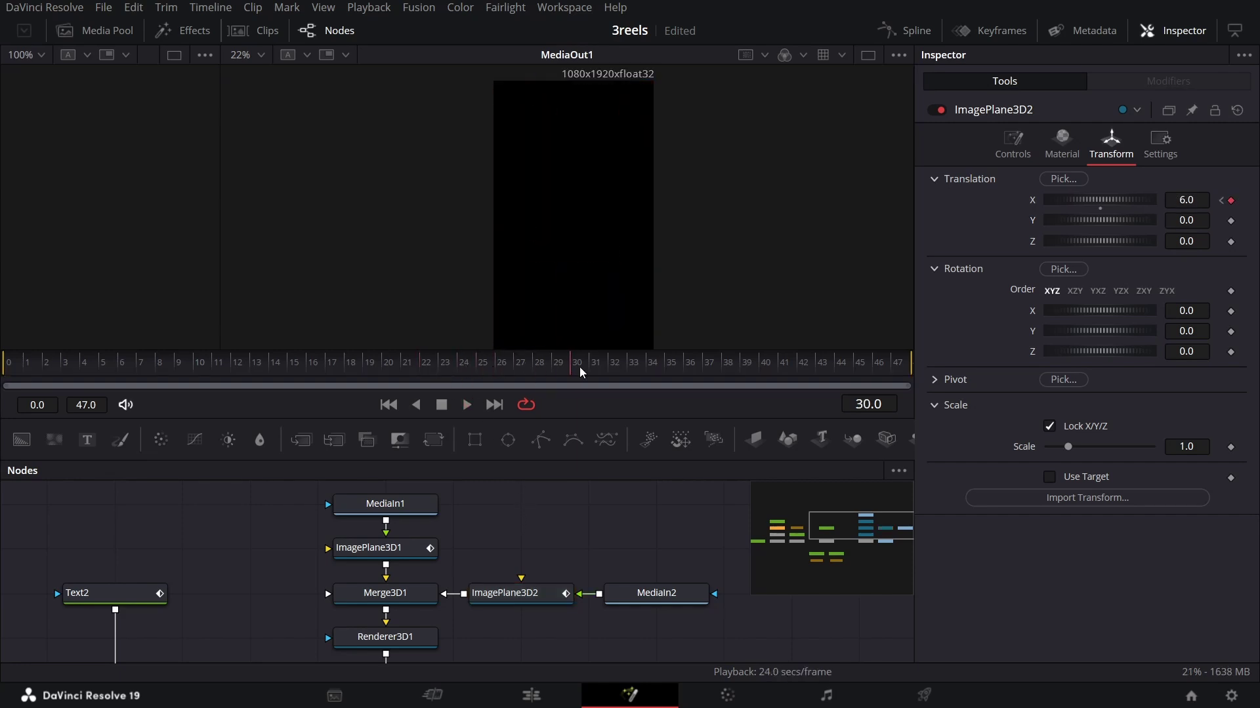
click(488, 369)
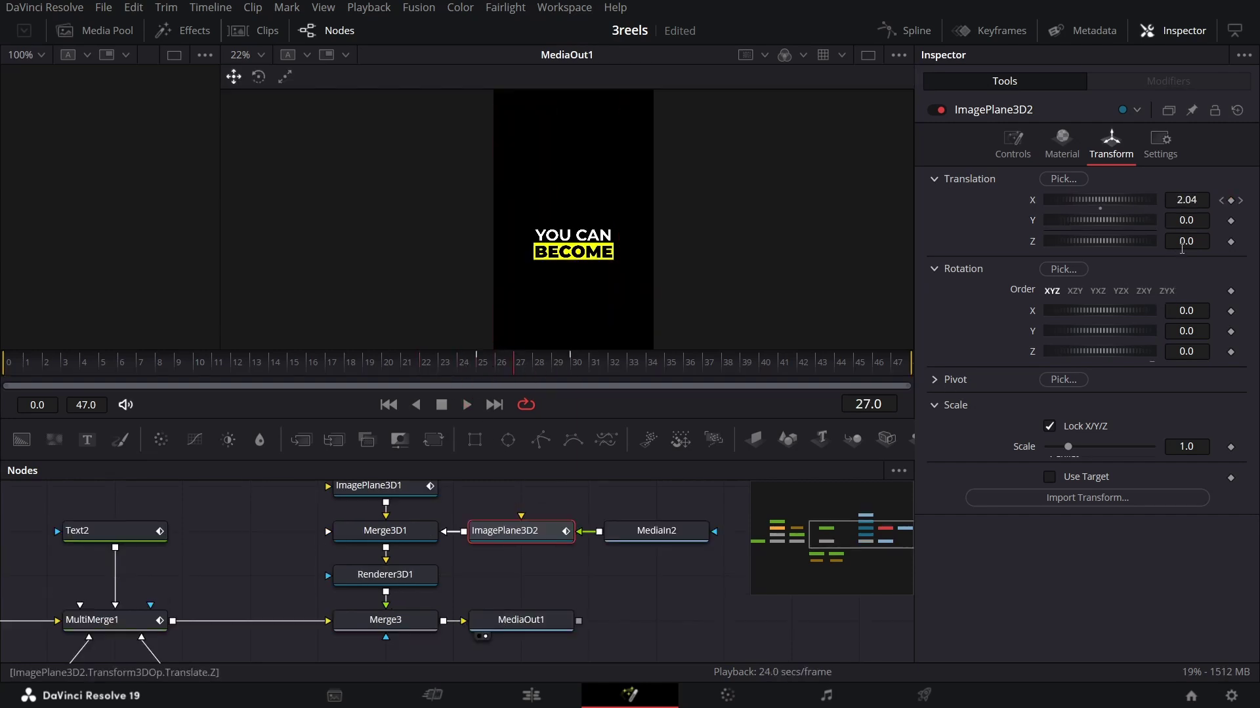
Step: Set the second plane's Z depth to 1.5
click(1186, 241)
text(1.5)
key(Tab)
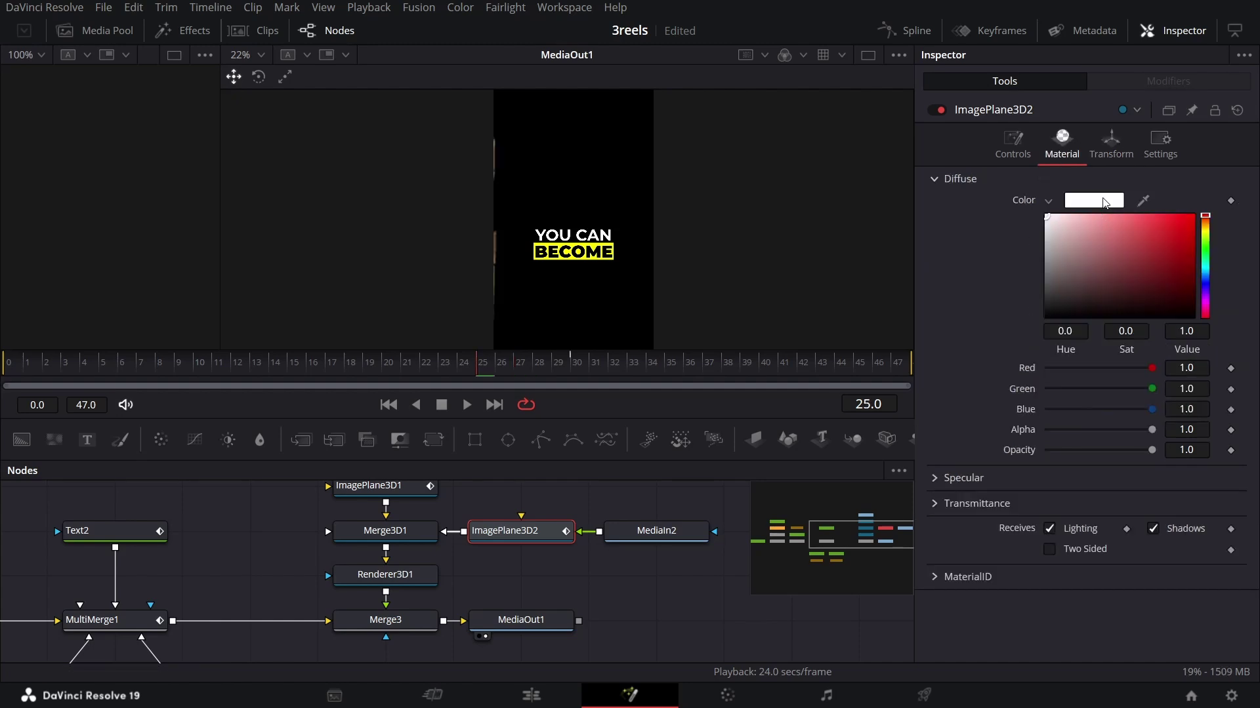
Step: Tint the plane's Material Diffuse colour dark grey, #2a2a2a
click(1104, 201)
triple_click(721, 471)
text(#2a2a2a)
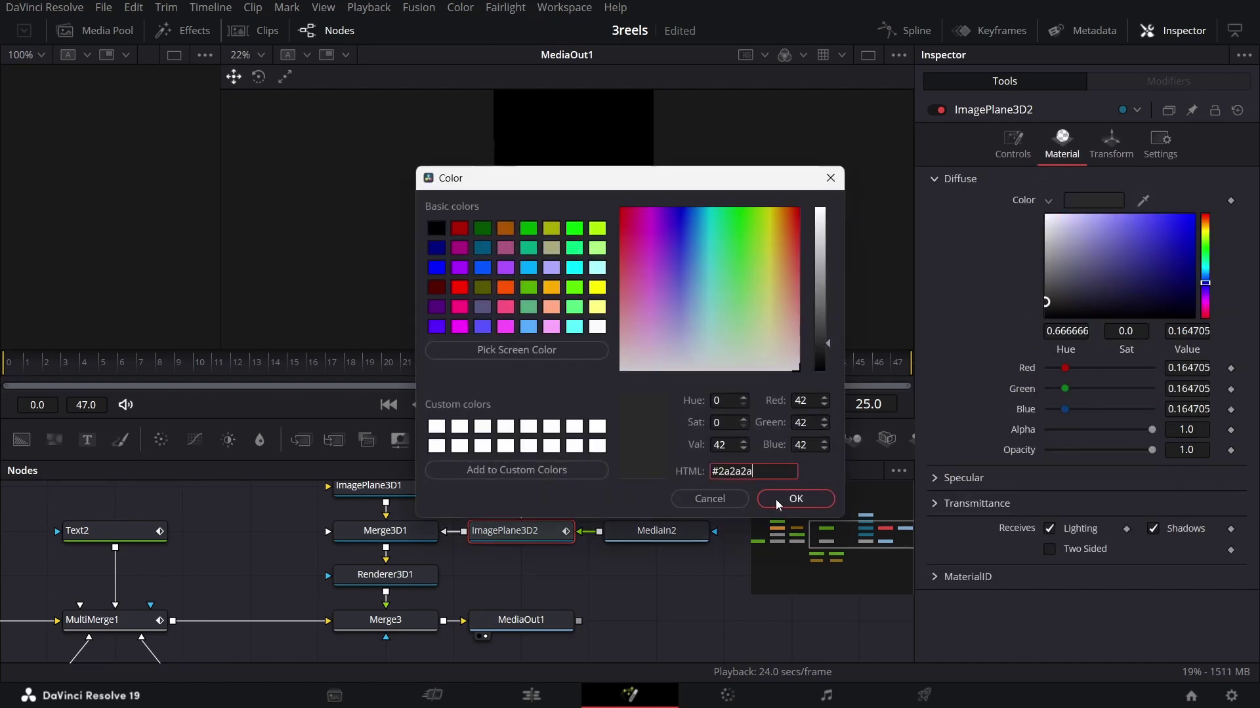
click(779, 500)
click(536, 376)
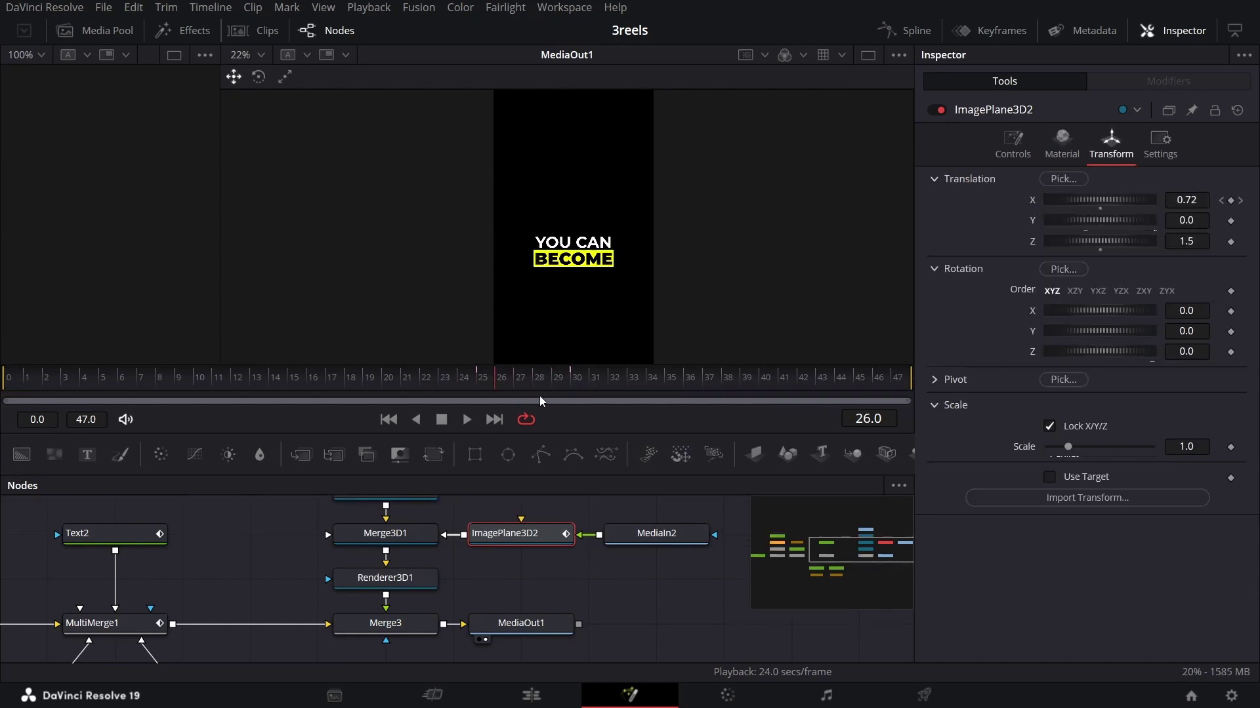
Step: Rework the paper plane's Z depth, resetting it to 0 then dragging between 1.16 and -0.4
click(537, 379)
click(1187, 241)
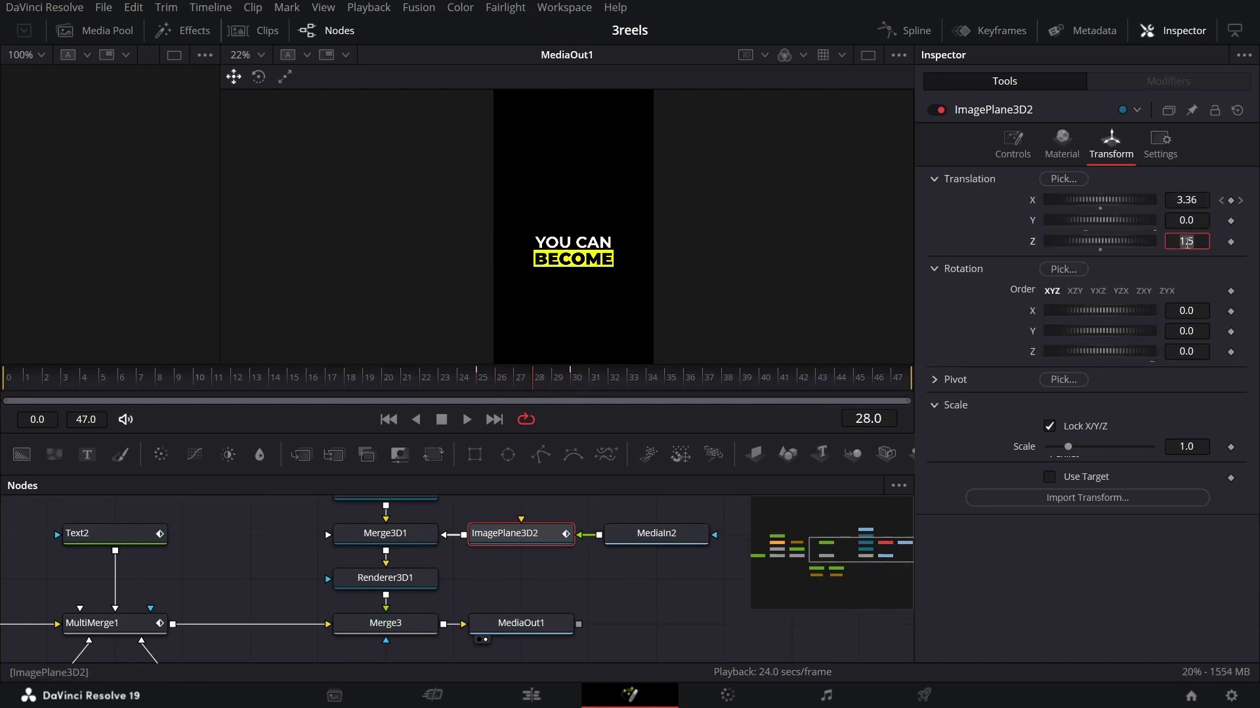
text(0)
key(Tab)
key(Return)
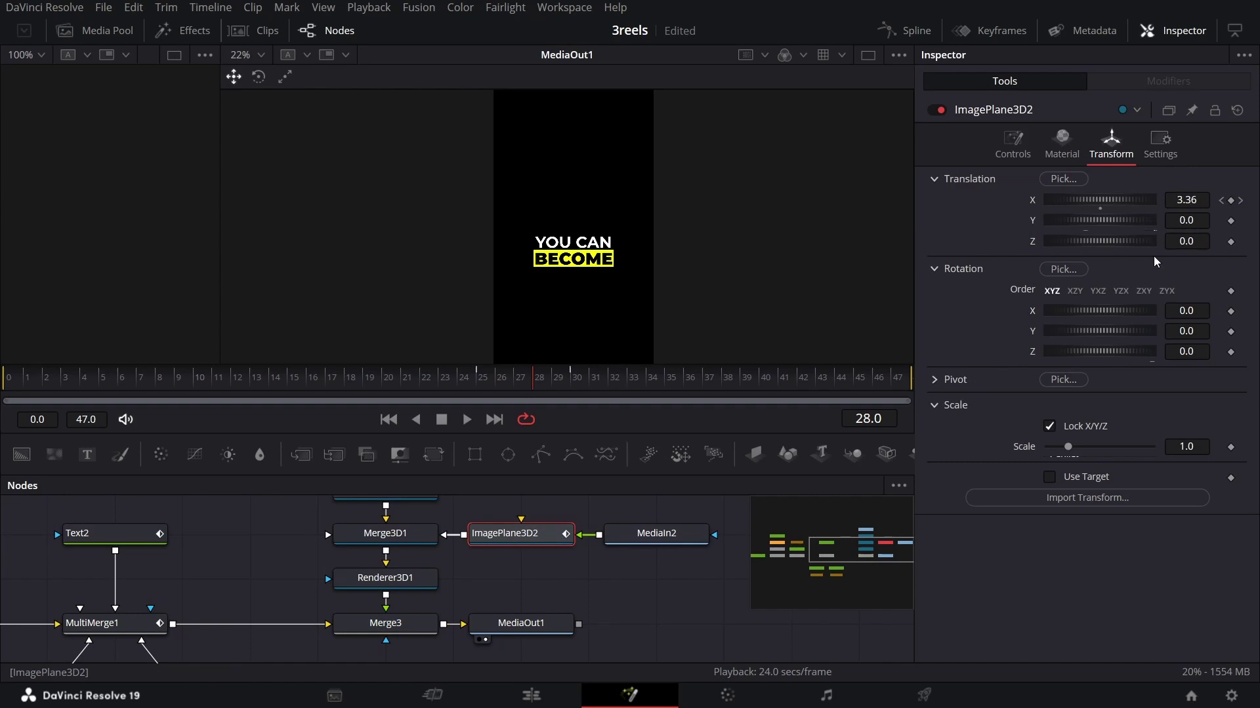
drag(1091, 247, 1115, 255)
drag(508, 380, 495, 382)
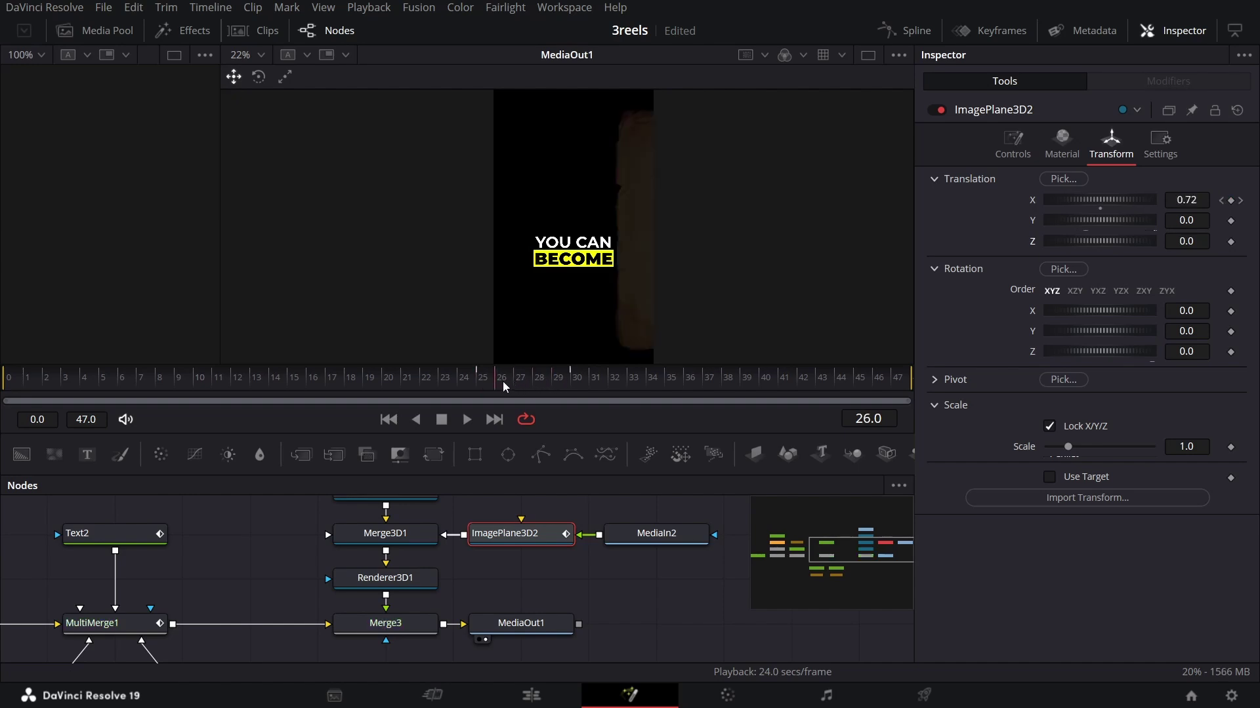
drag(1188, 242, 1219, 243)
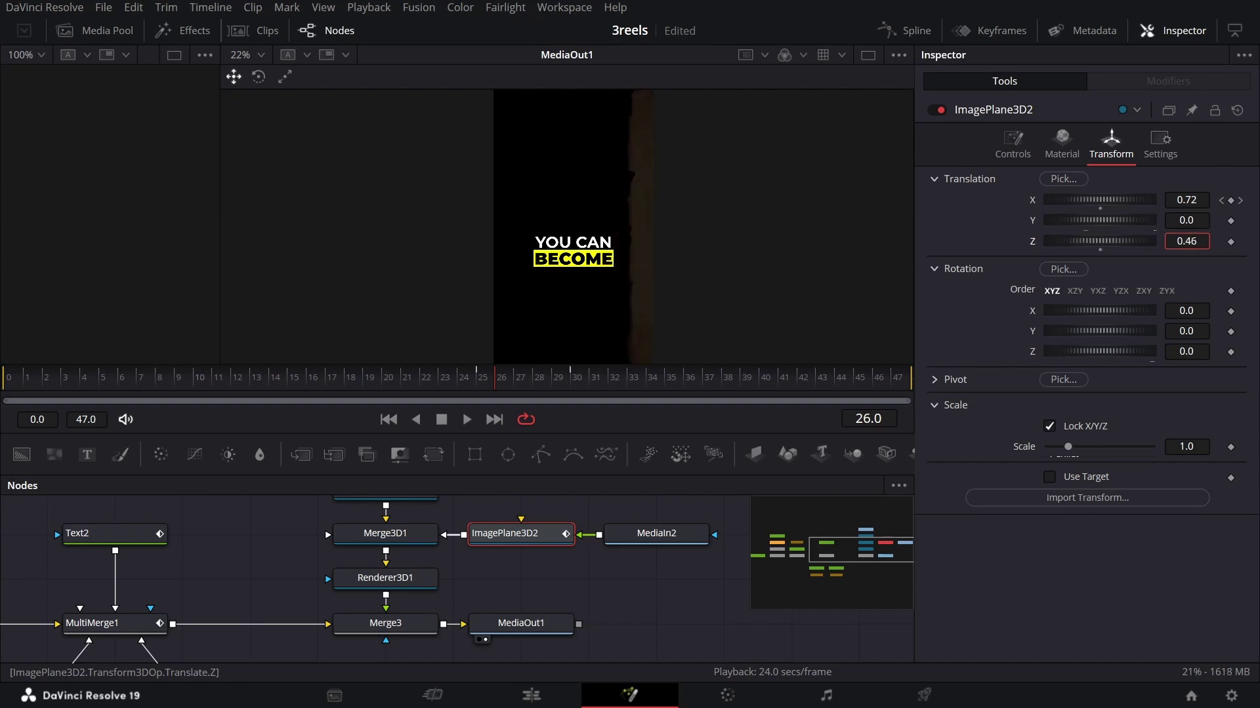
Step: Slide the plane left to X -0.874, keying X at frame 26 and adjusting frame 30
drag(1178, 202, 1123, 201)
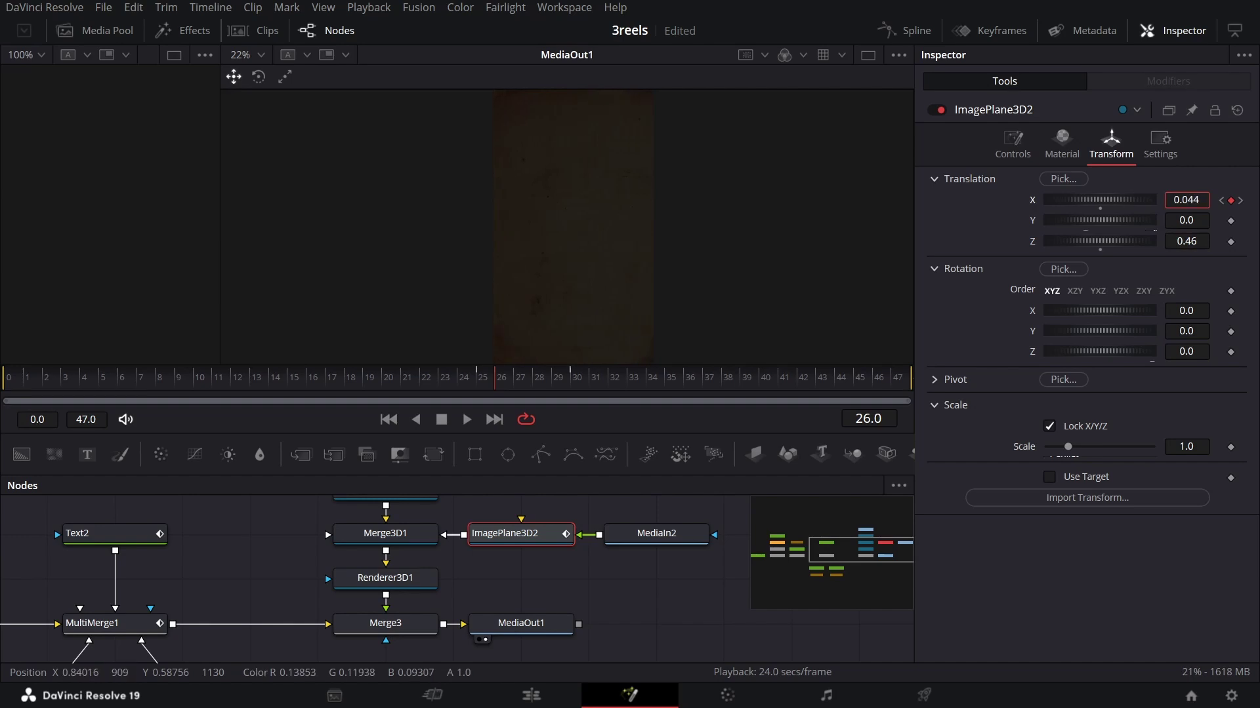
click(484, 381)
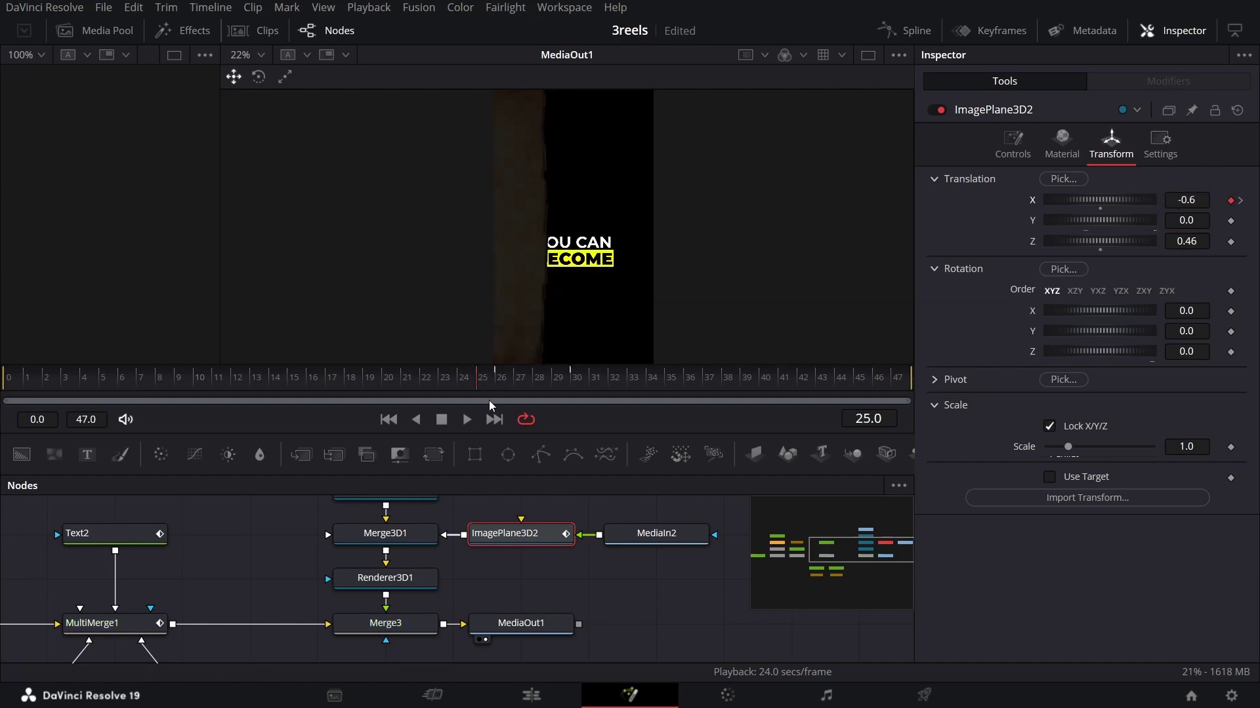
drag(1187, 199, 1161, 199)
click(493, 375)
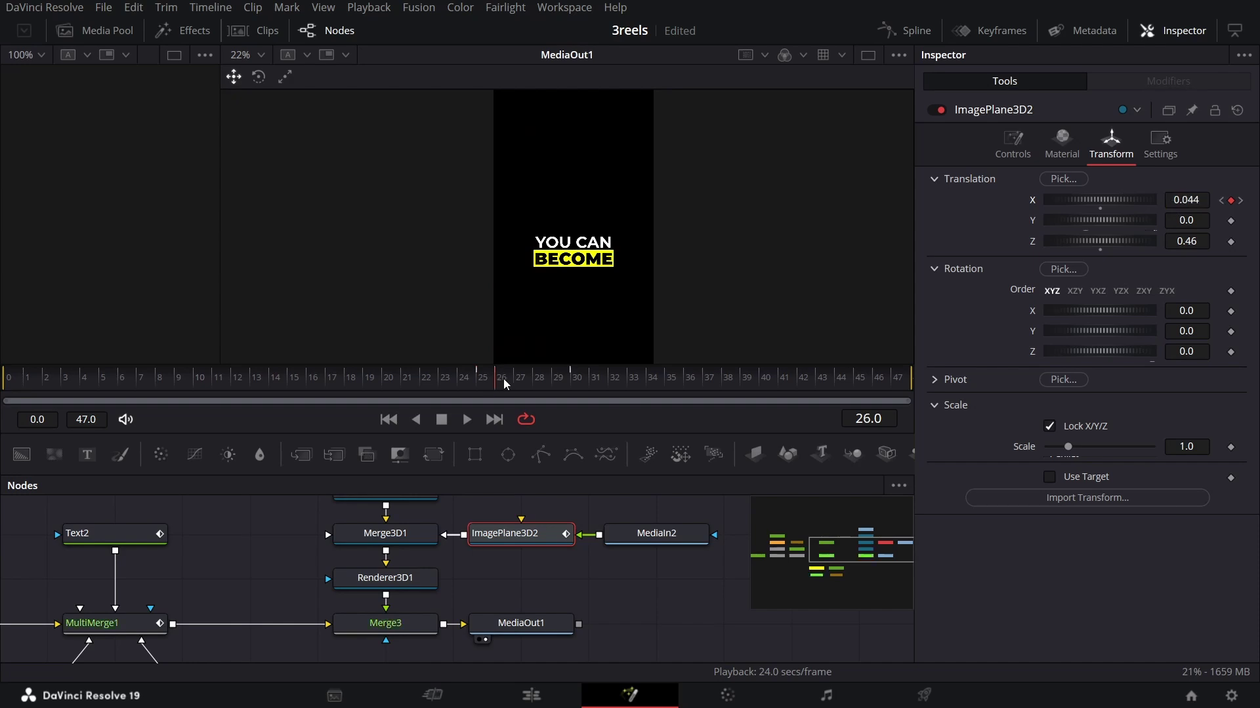
click(1230, 200)
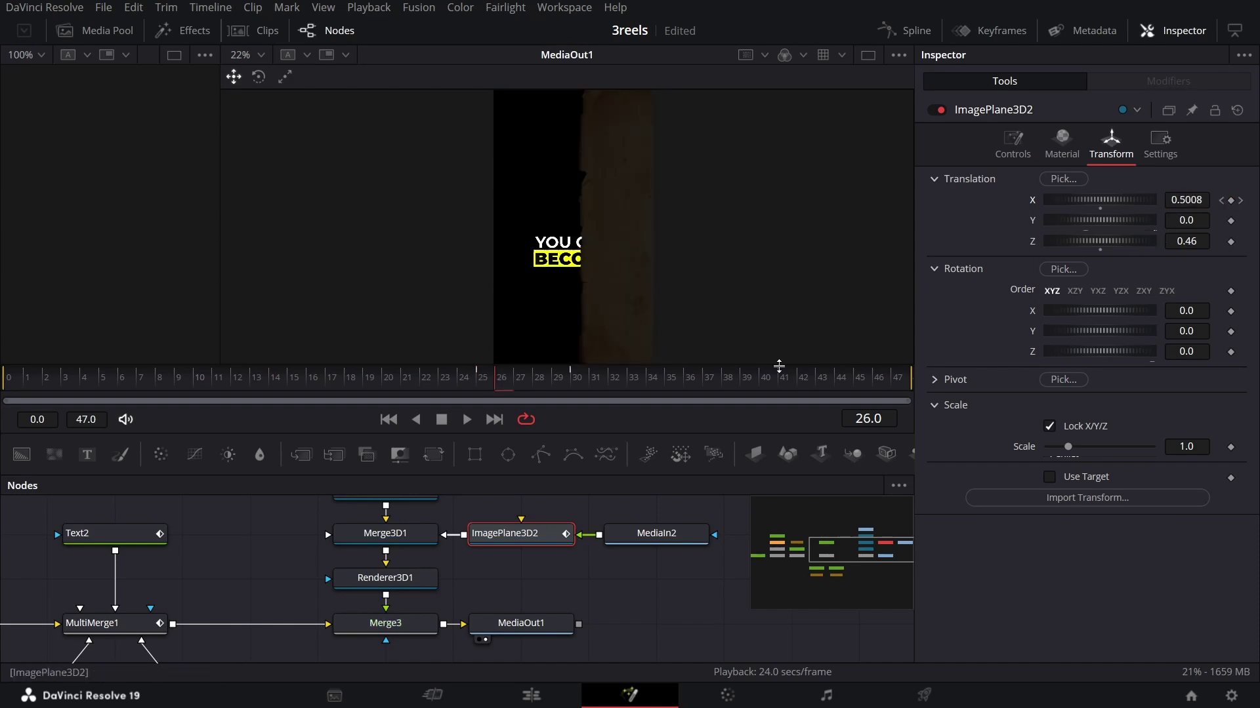
click(578, 379)
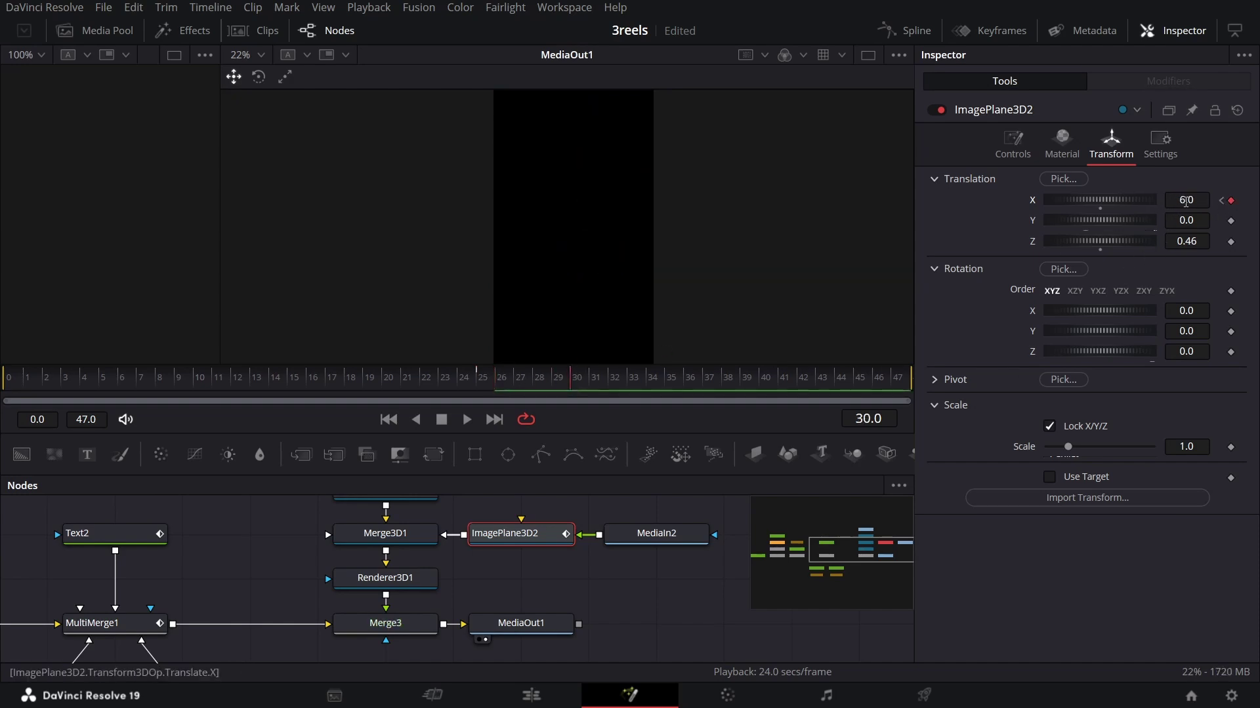
drag(1099, 199, 1062, 199)
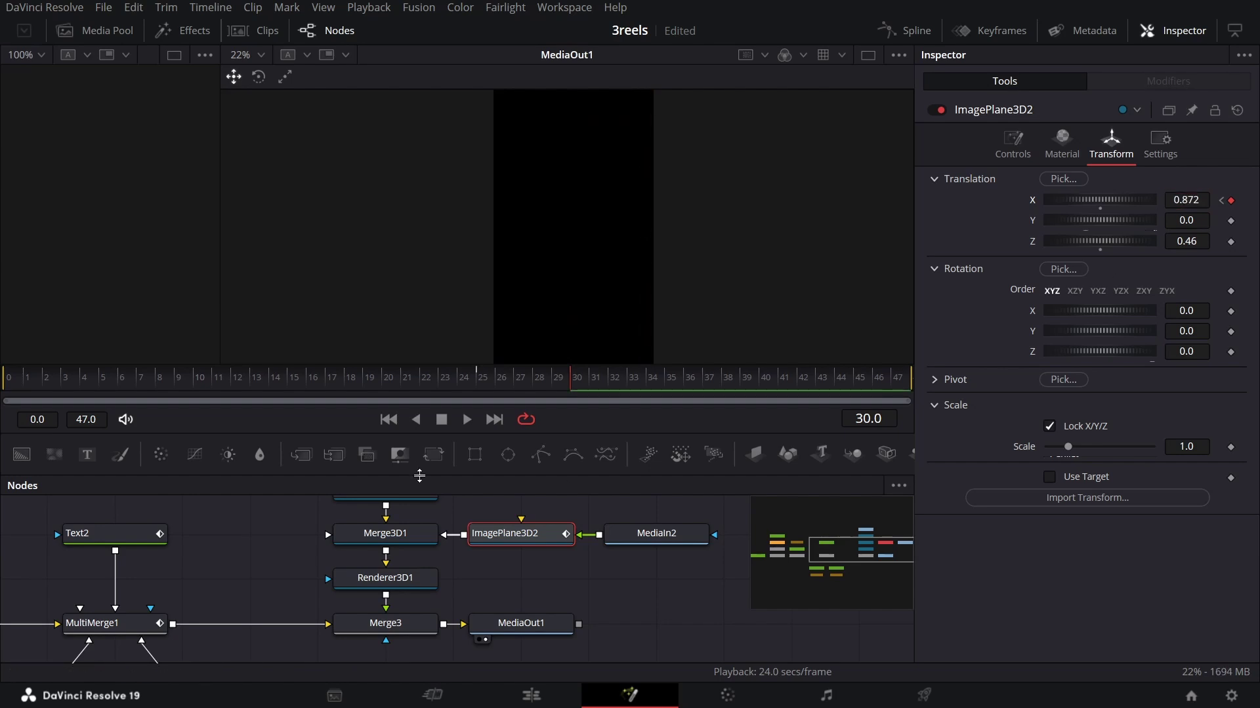
Step: Set the frame-30 X keyframe to 1.5 and play the slide back to review
click(470, 380)
click(631, 601)
key(space)
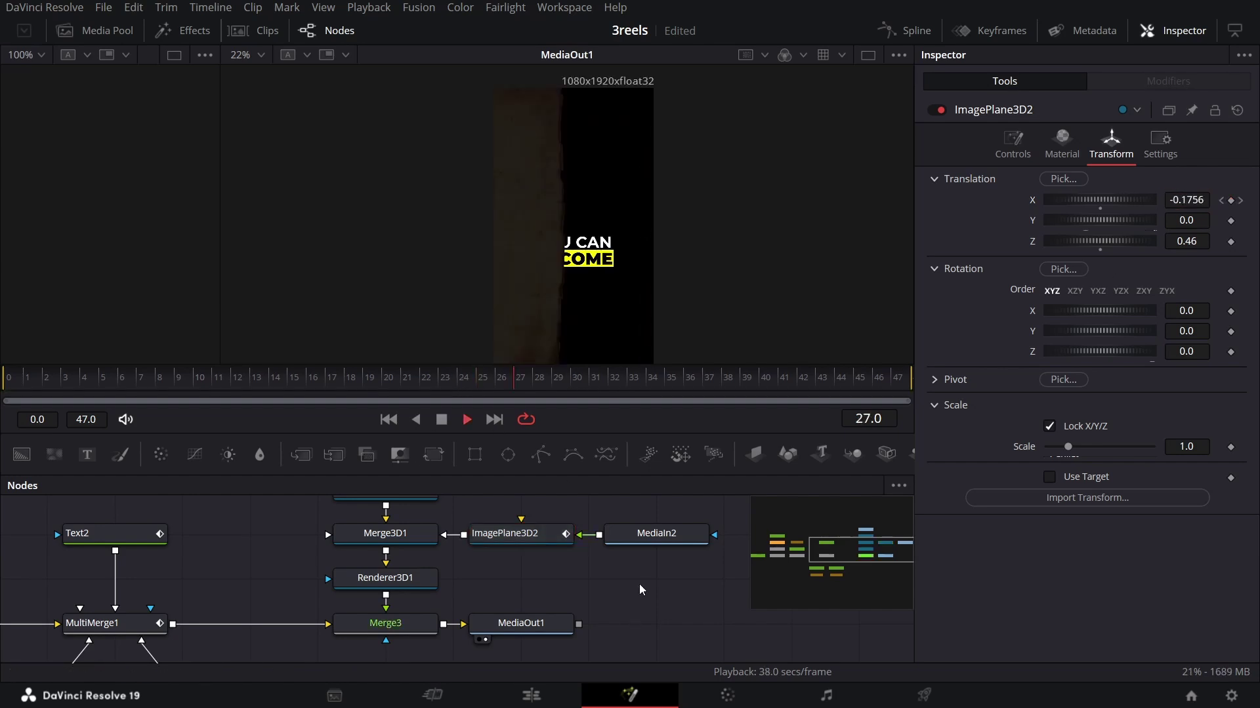
key(space)
click(518, 533)
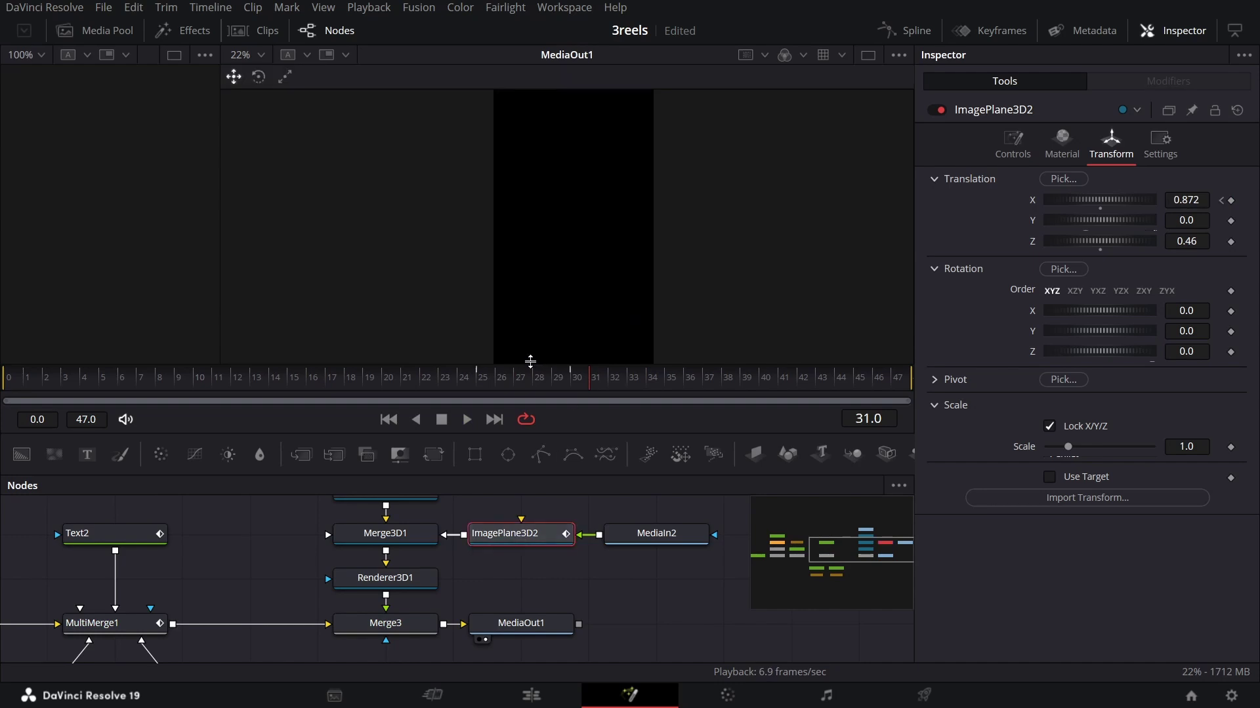
click(575, 383)
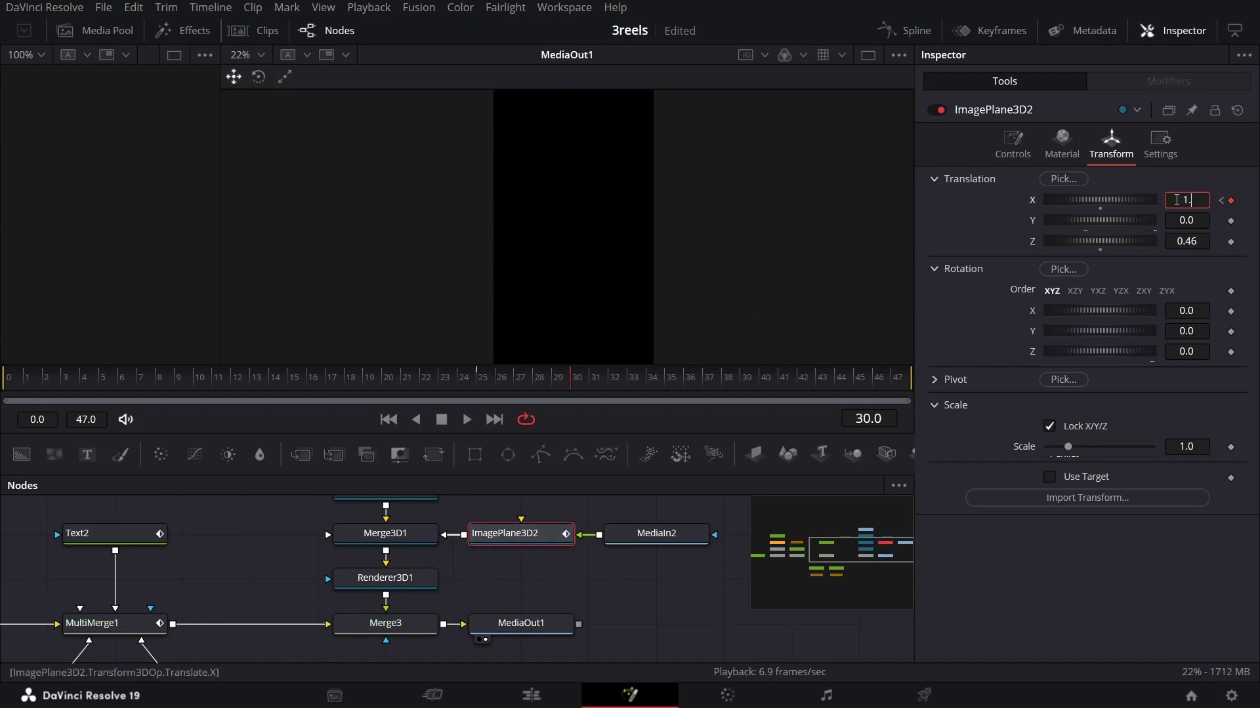
click(432, 385)
click(643, 624)
key(space)
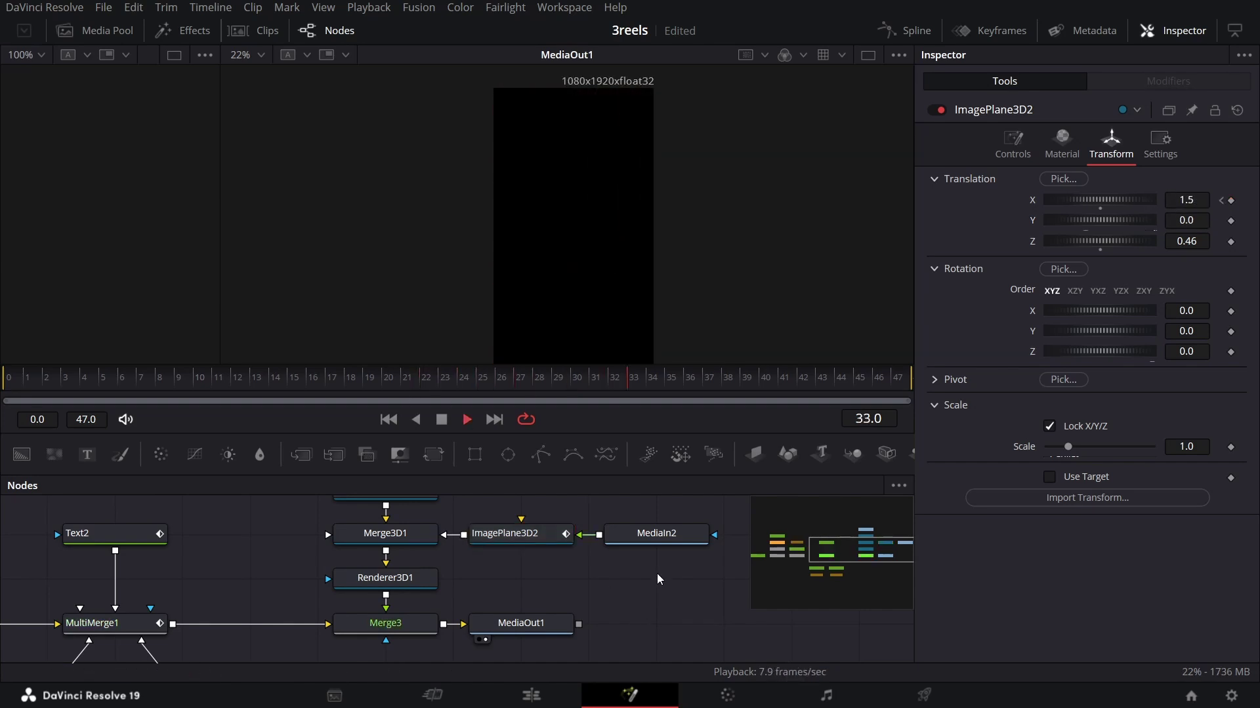
Step: Preview frames 28 through 33 and box-select the six 3D nodes
click(501, 380)
drag(552, 379, 633, 379)
scroll(471, 601, down, 2)
drag(351, 530, 620, 651)
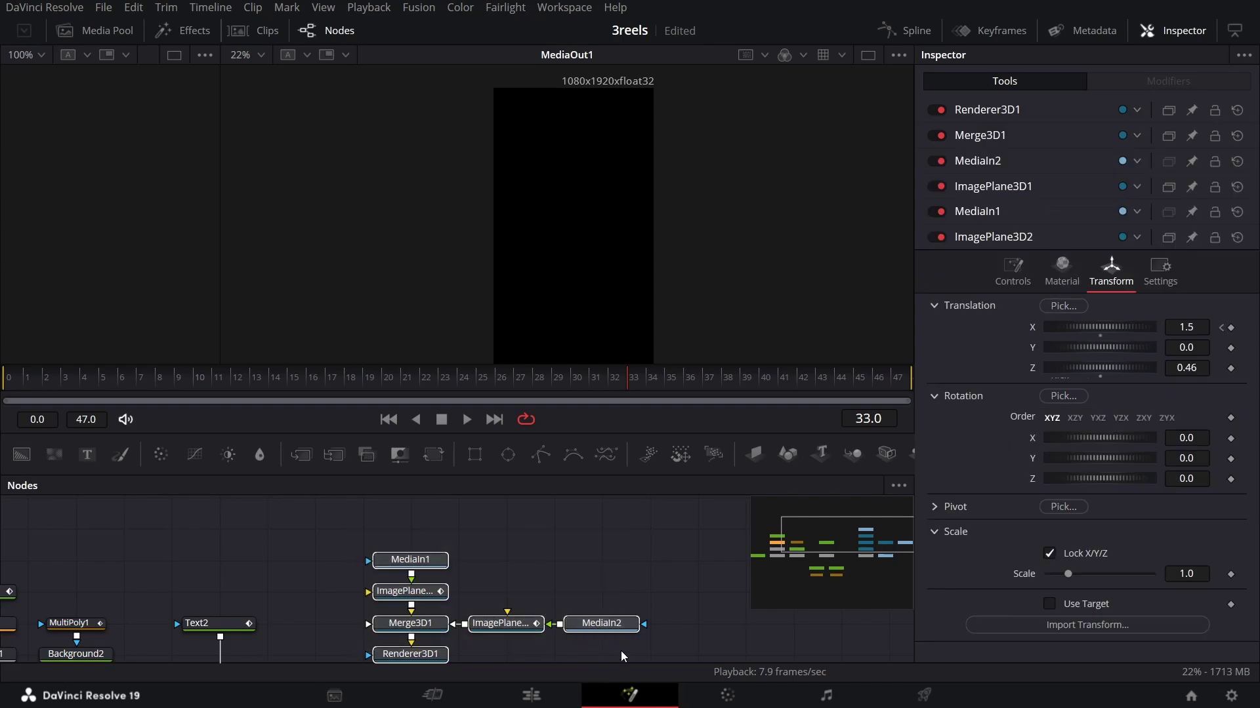
Step: Add a Radial Blur after Renderer3D1 with Smooth Strength 0.5, checking it at frame 25
scroll(621, 651, down, 2)
click(433, 576)
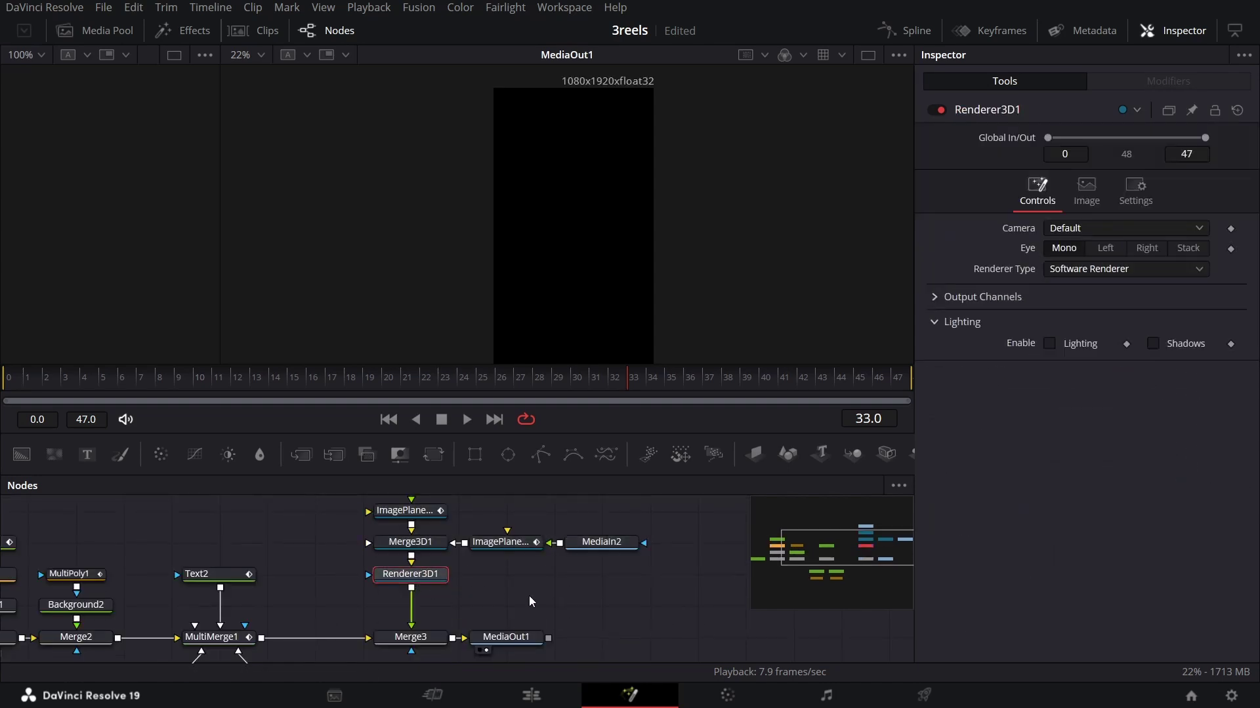
key(shift+space)
text(render)
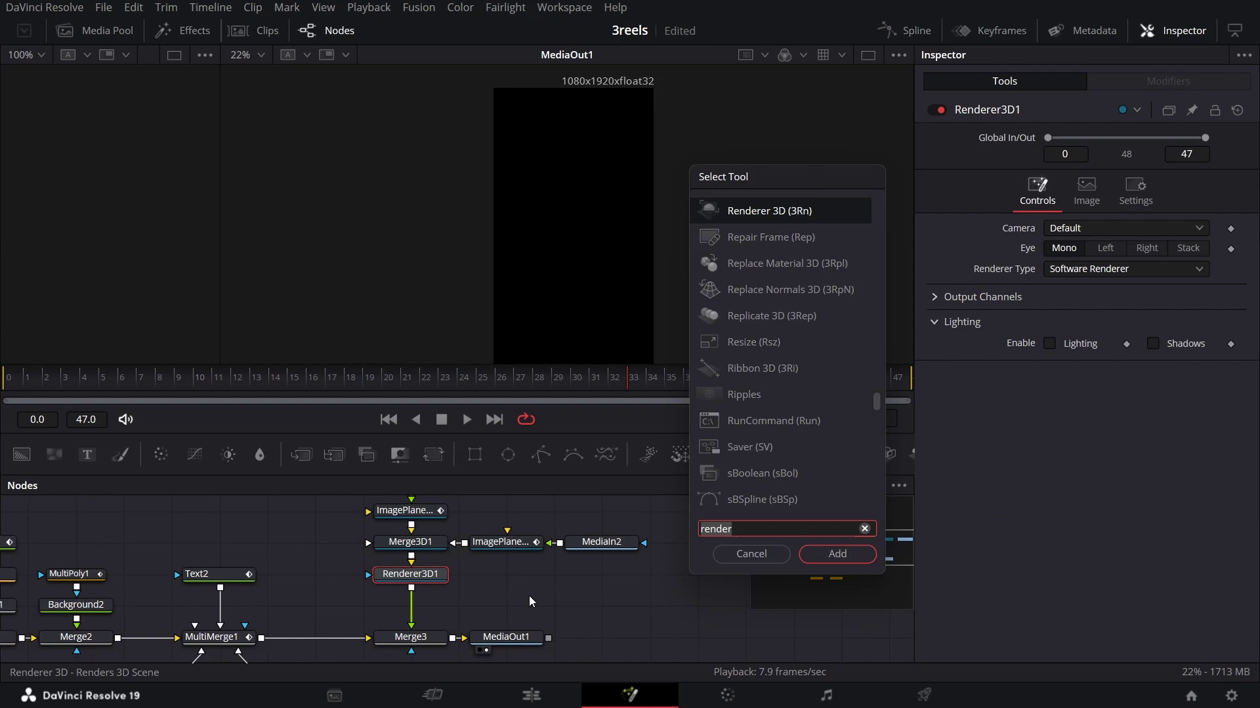
text(radial)
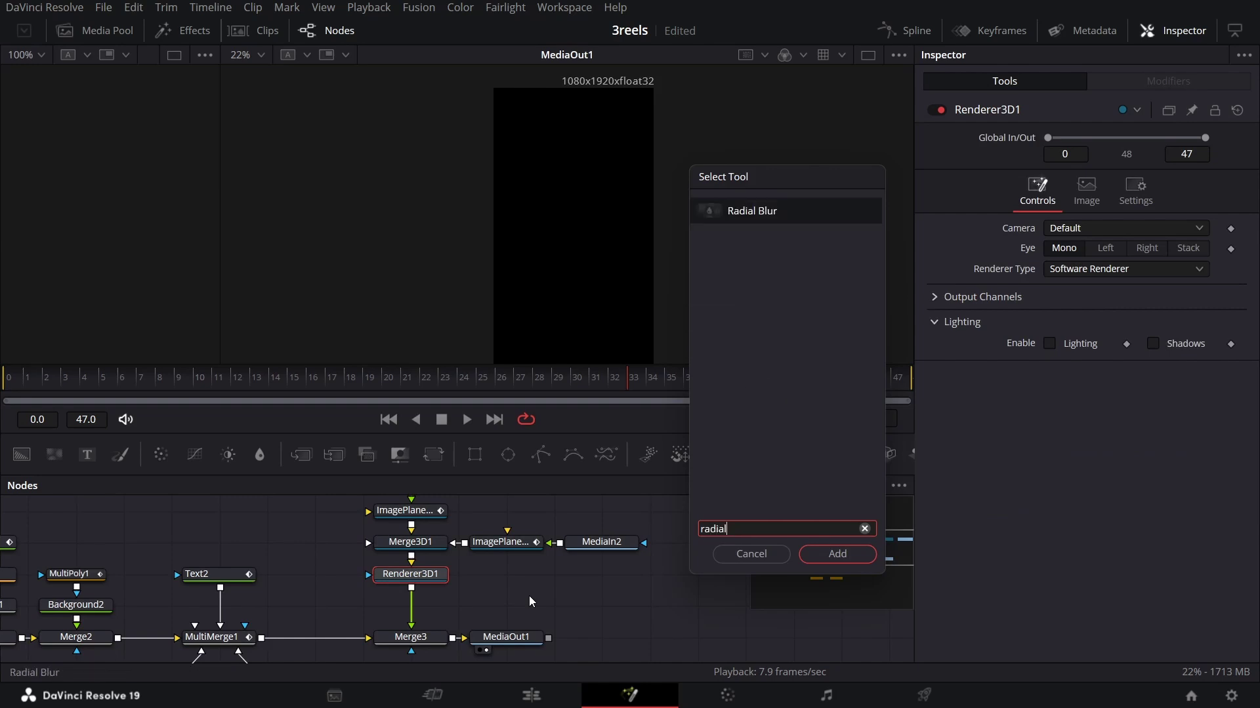
key(Return)
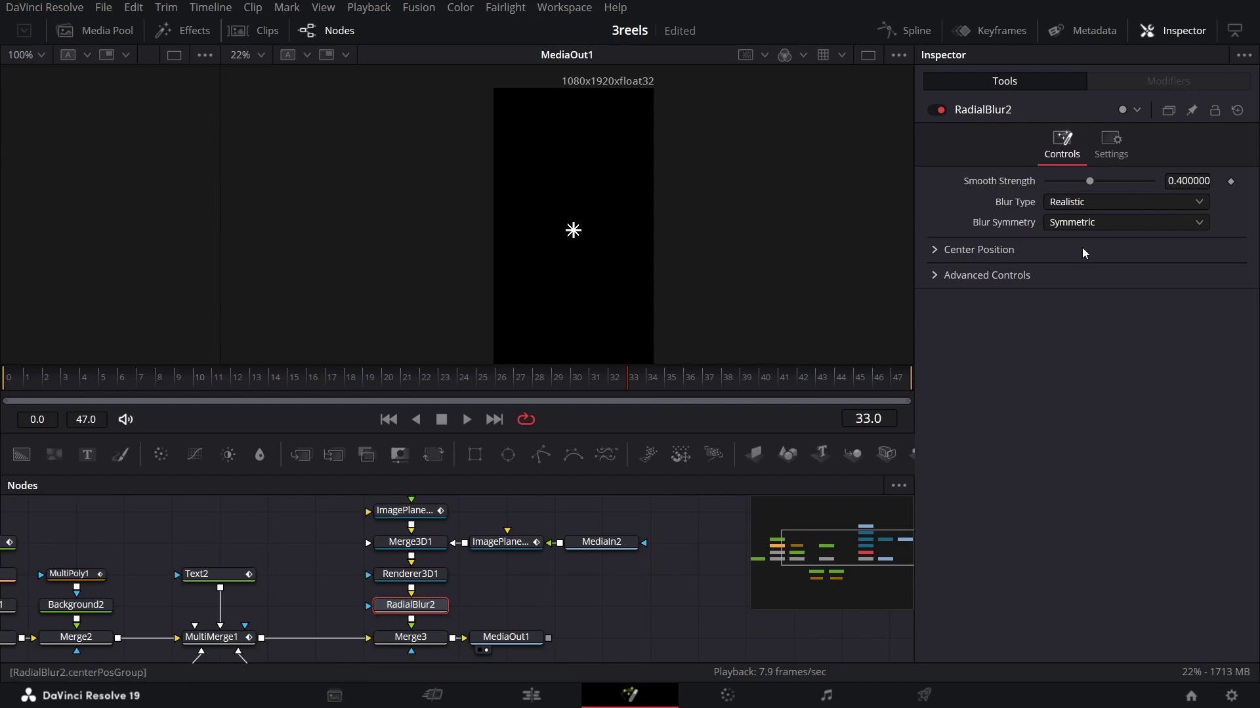
click(1200, 178)
text(0.5)
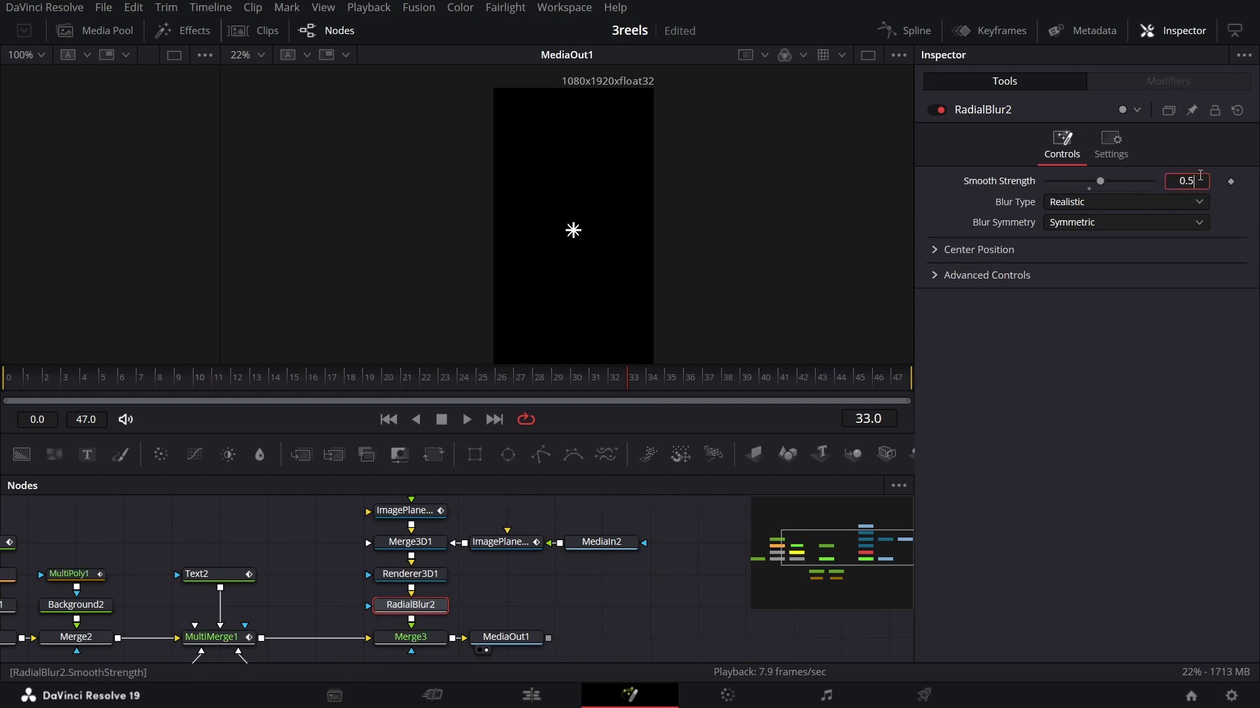
click(439, 383)
drag(439, 385, 520, 377)
Step: Insert a MultiMerge2 node between Merge3 and MediaOut1
click(420, 637)
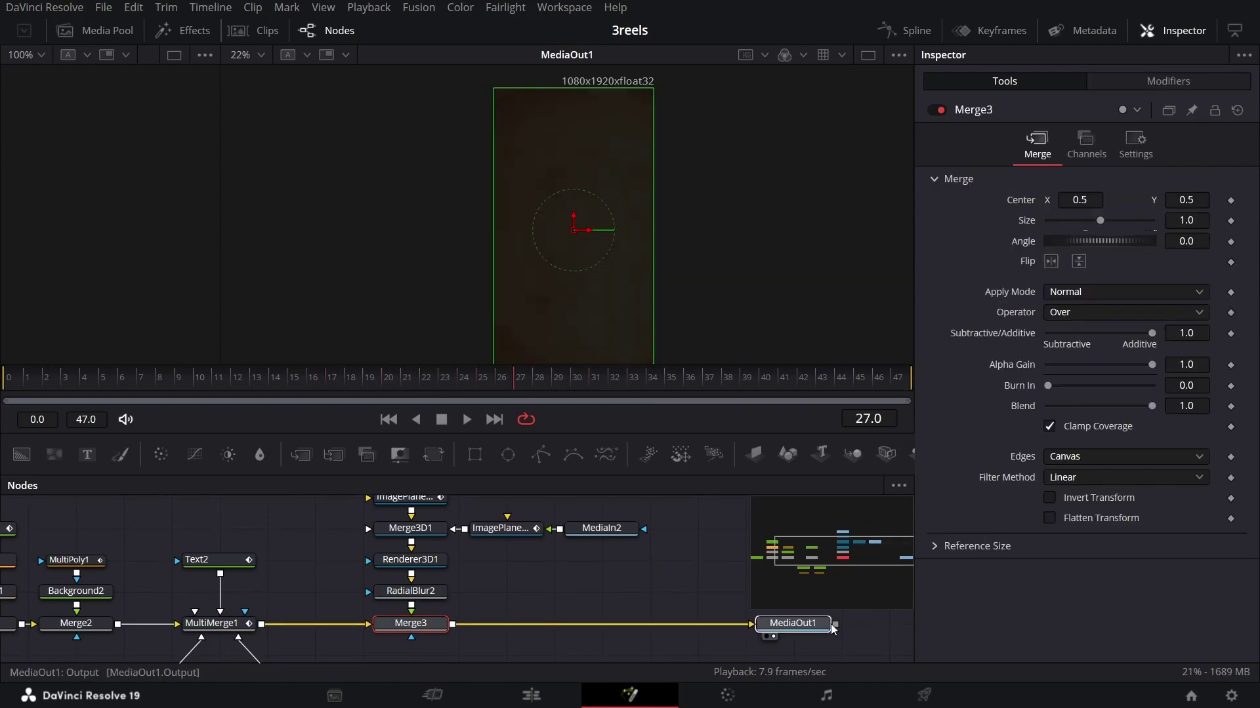
click(428, 631)
click(335, 454)
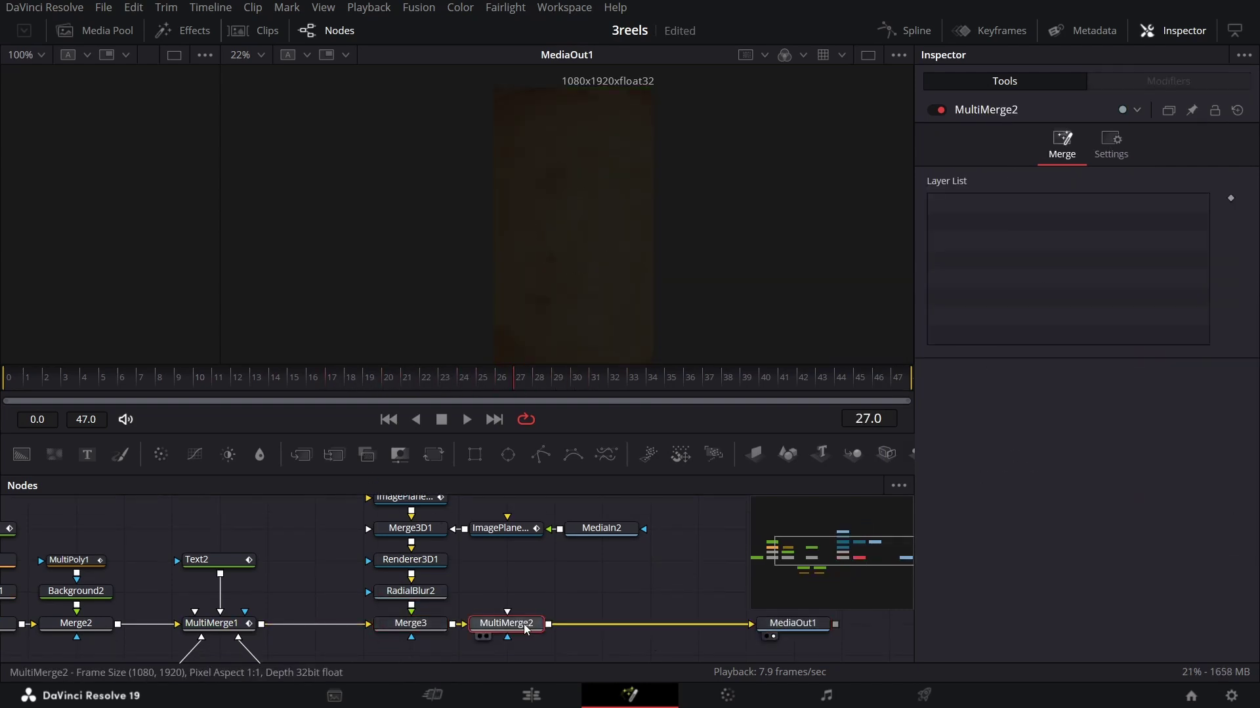
drag(521, 626, 712, 627)
scroll(525, 584, right, 5)
scroll(421, 590, up, 1)
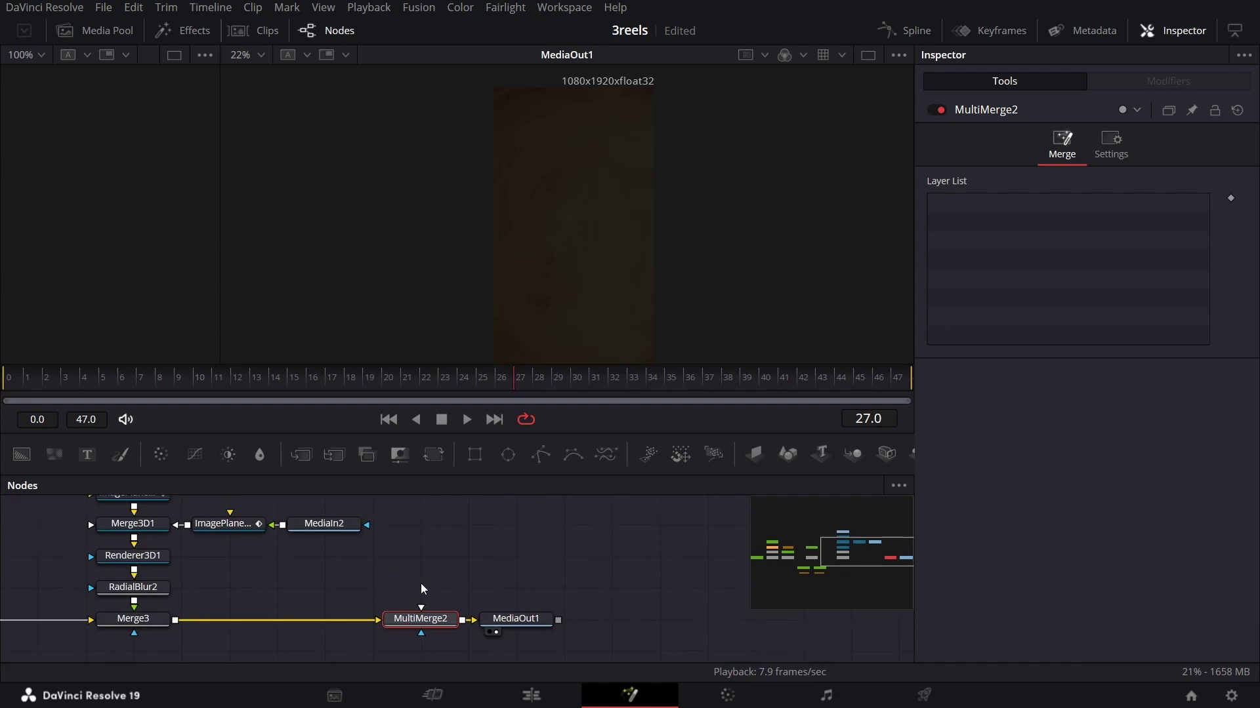
scroll(449, 568, down, 2)
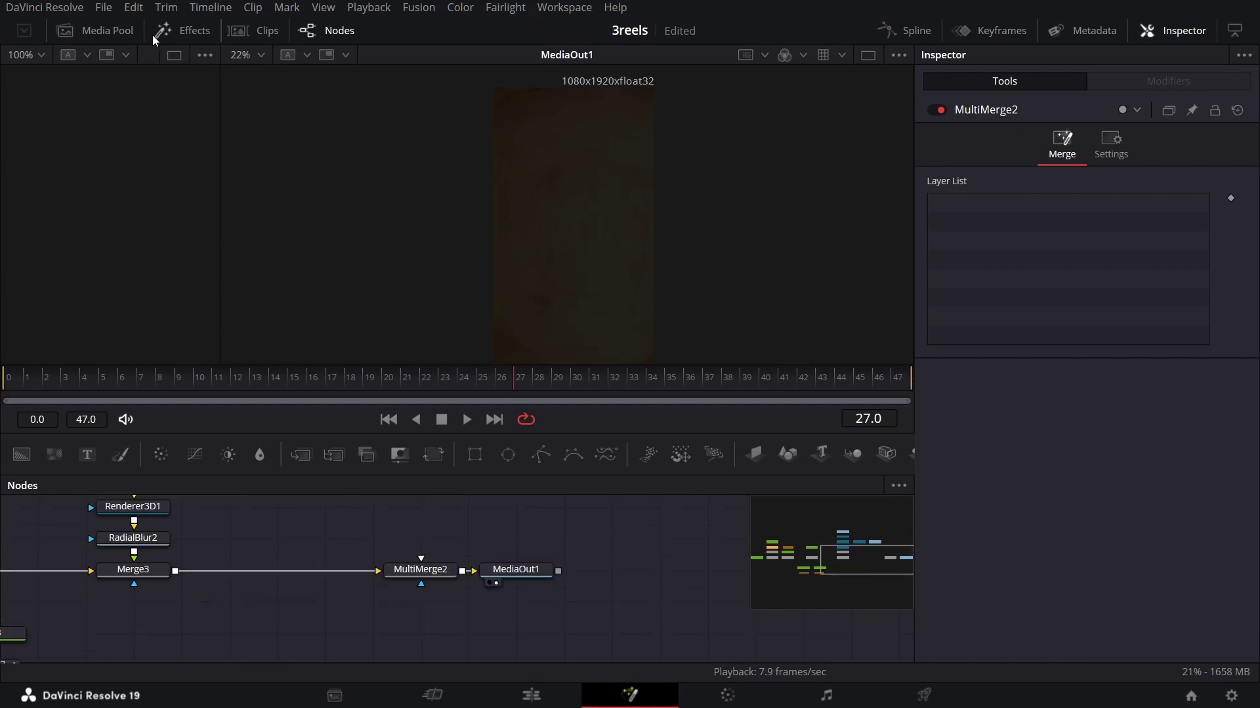
Step: Bring gaza.png from the Media Pool into the graph feeding MultiMerge2
click(117, 34)
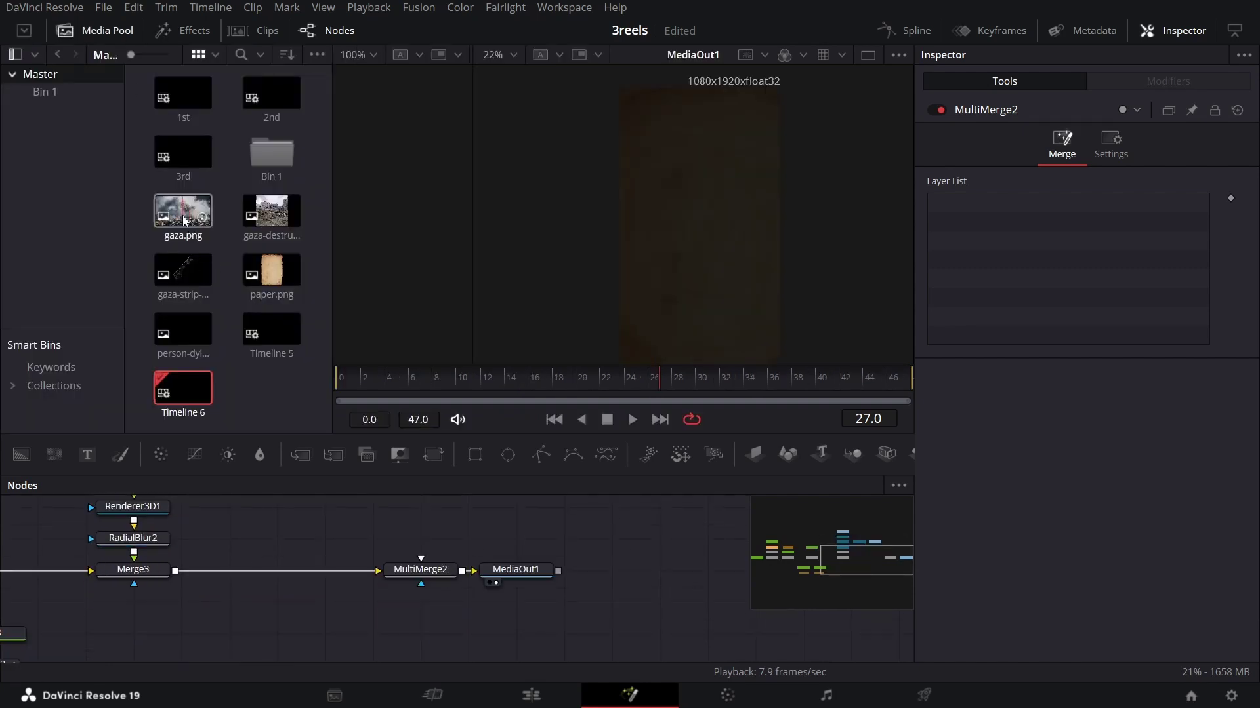
drag(184, 221, 435, 566)
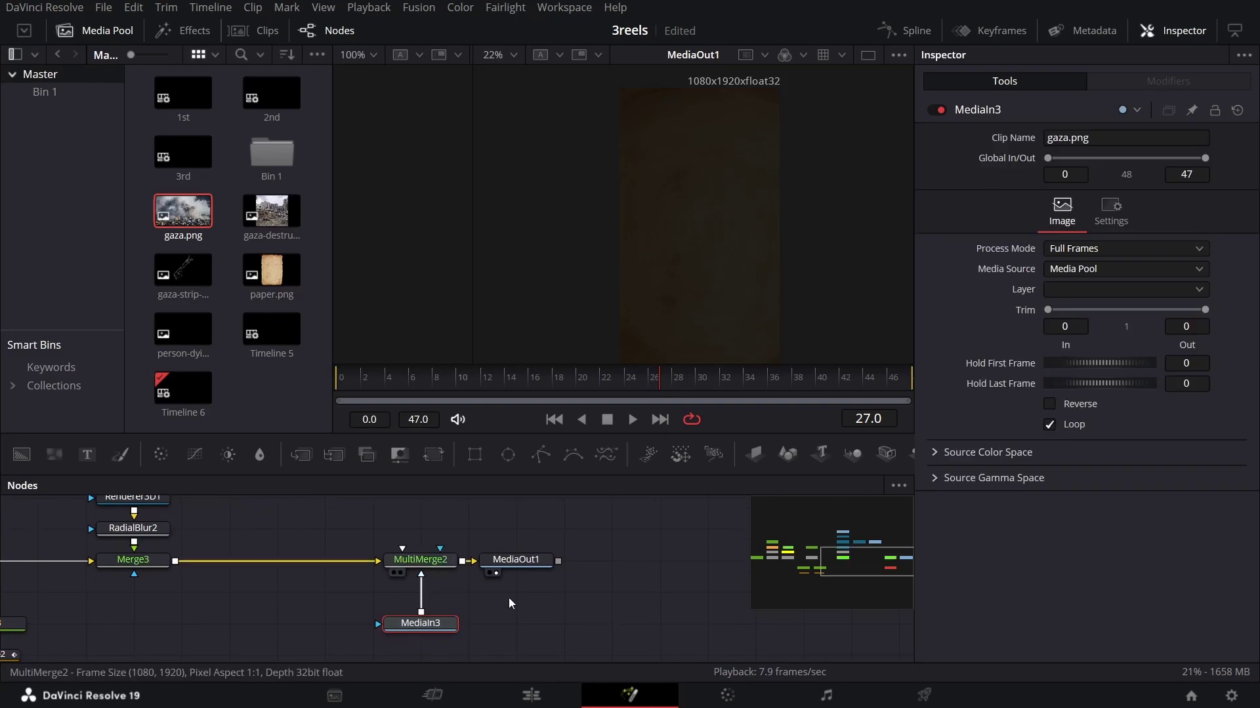
click(94, 30)
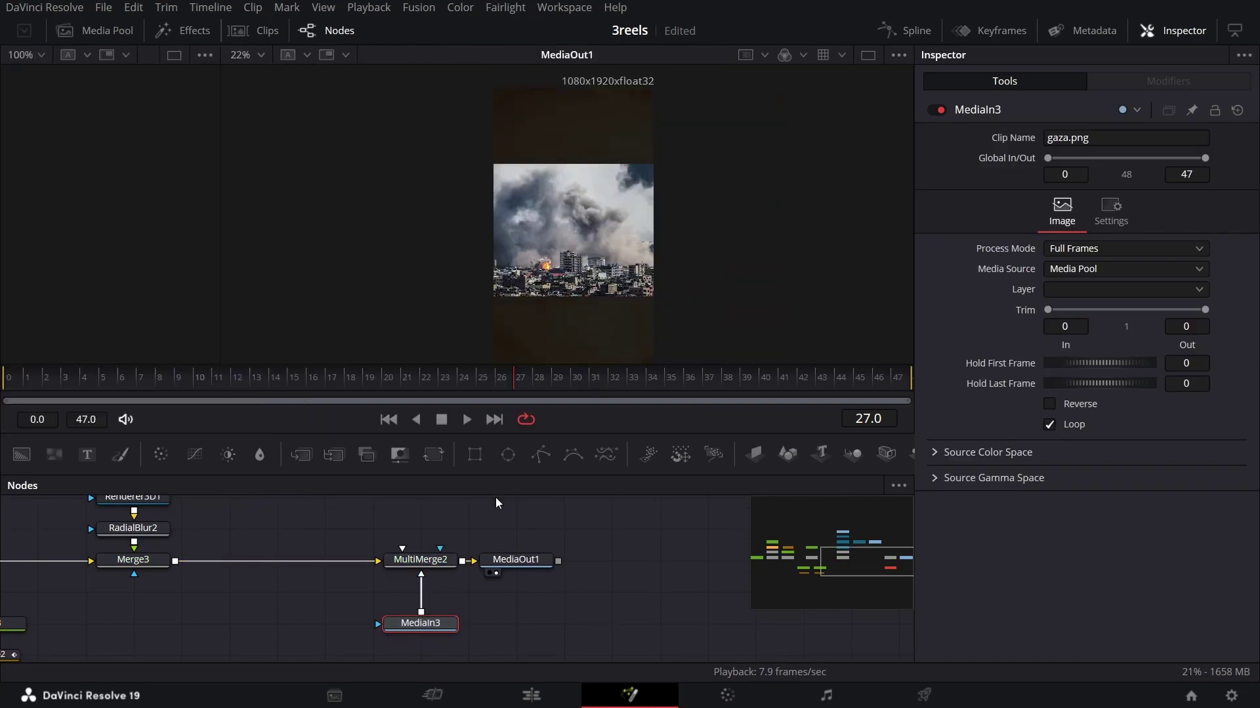
scroll(443, 580, down, 2)
drag(424, 607, 425, 637)
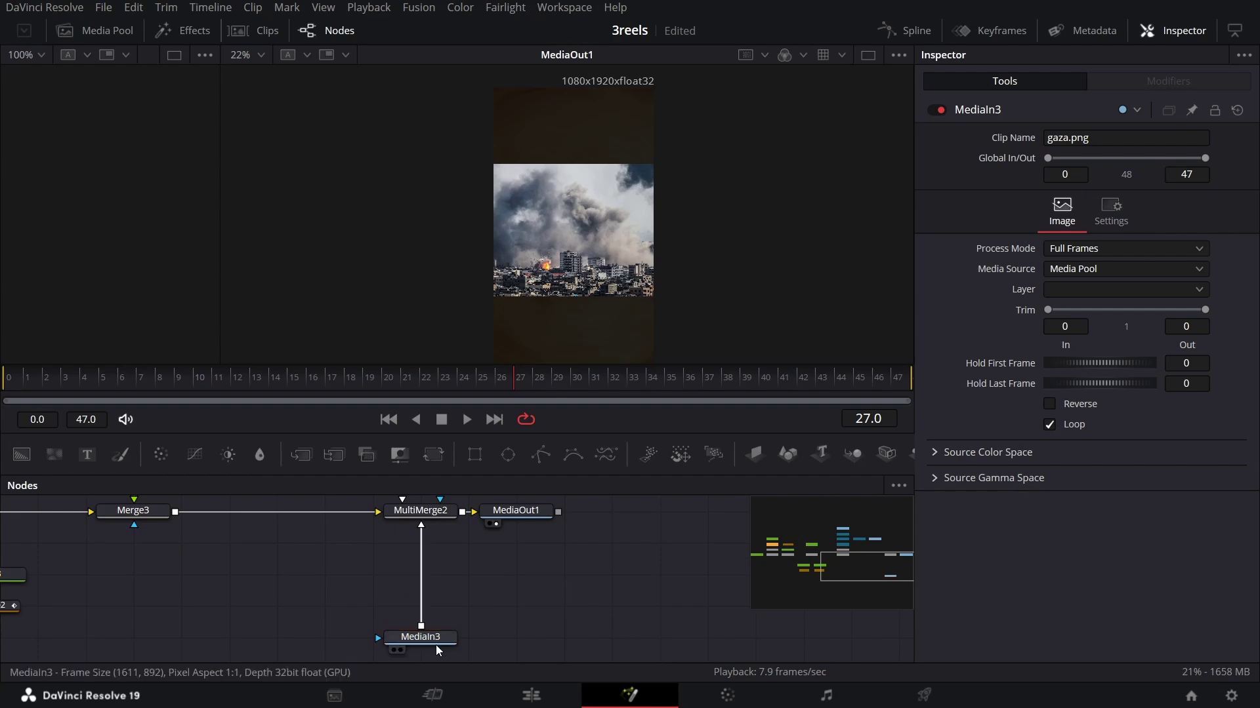
scroll(418, 643, down, 1)
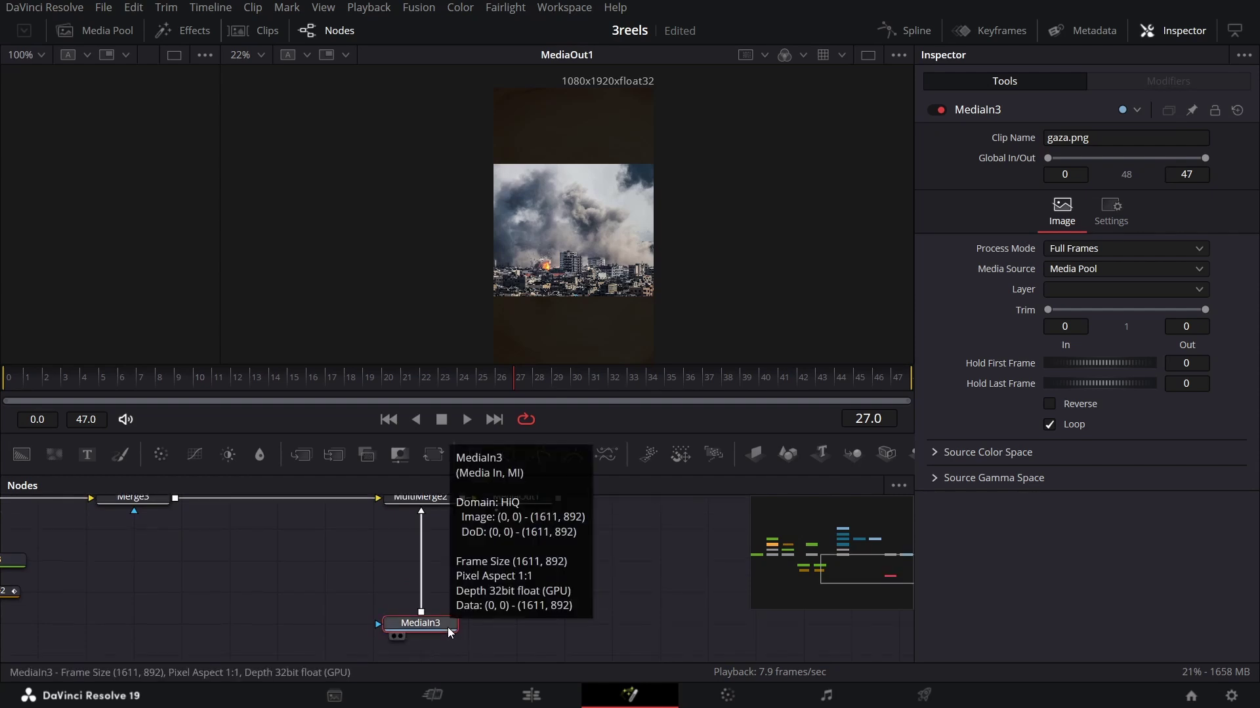
key(shift+space)
Step: Add a Vignette to the gaza.png smoke photo
text(radial)
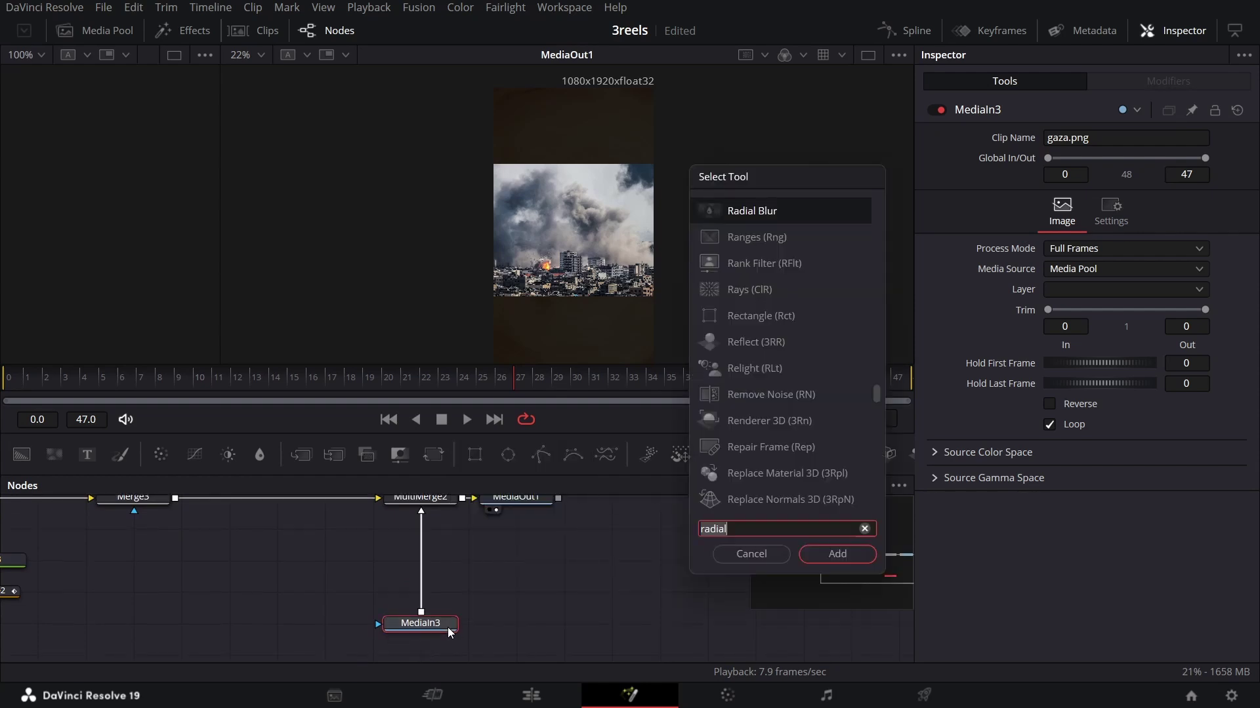
key(BackSpace)
key(BackSpace)
key(BackSpace)
key(BackSpace)
key(BackSpace)
key(BackSpace)
text(vig)
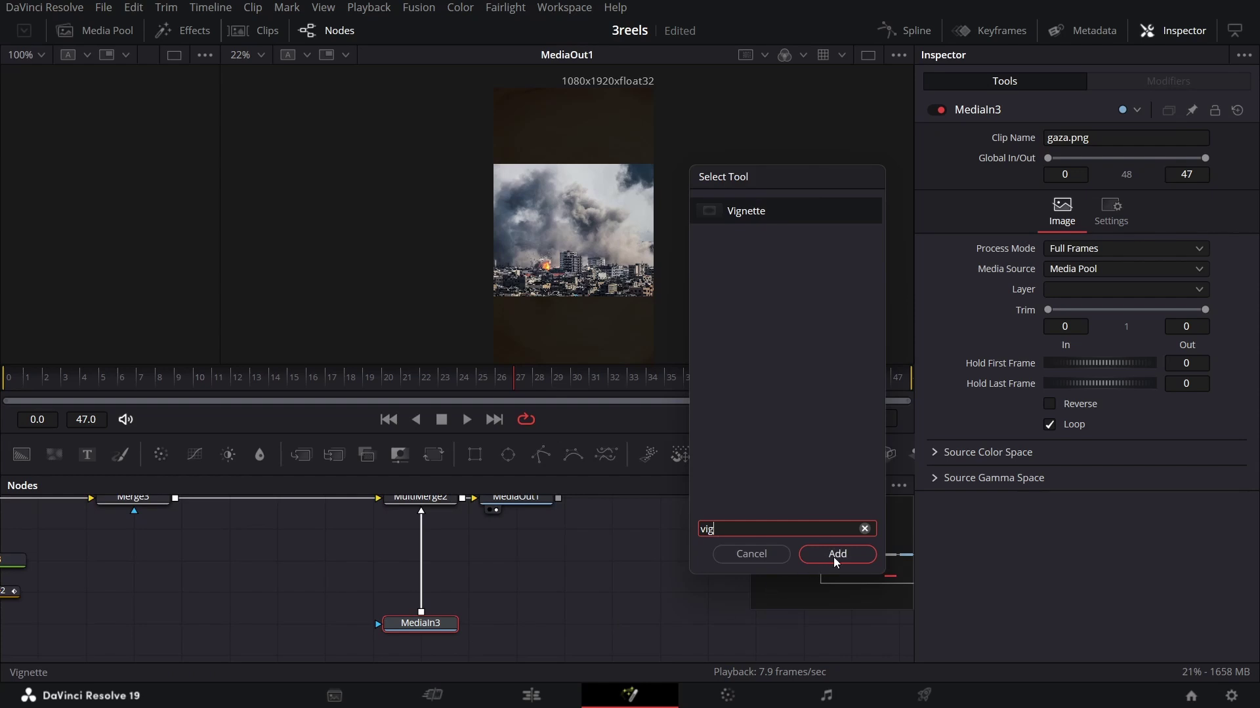
click(836, 555)
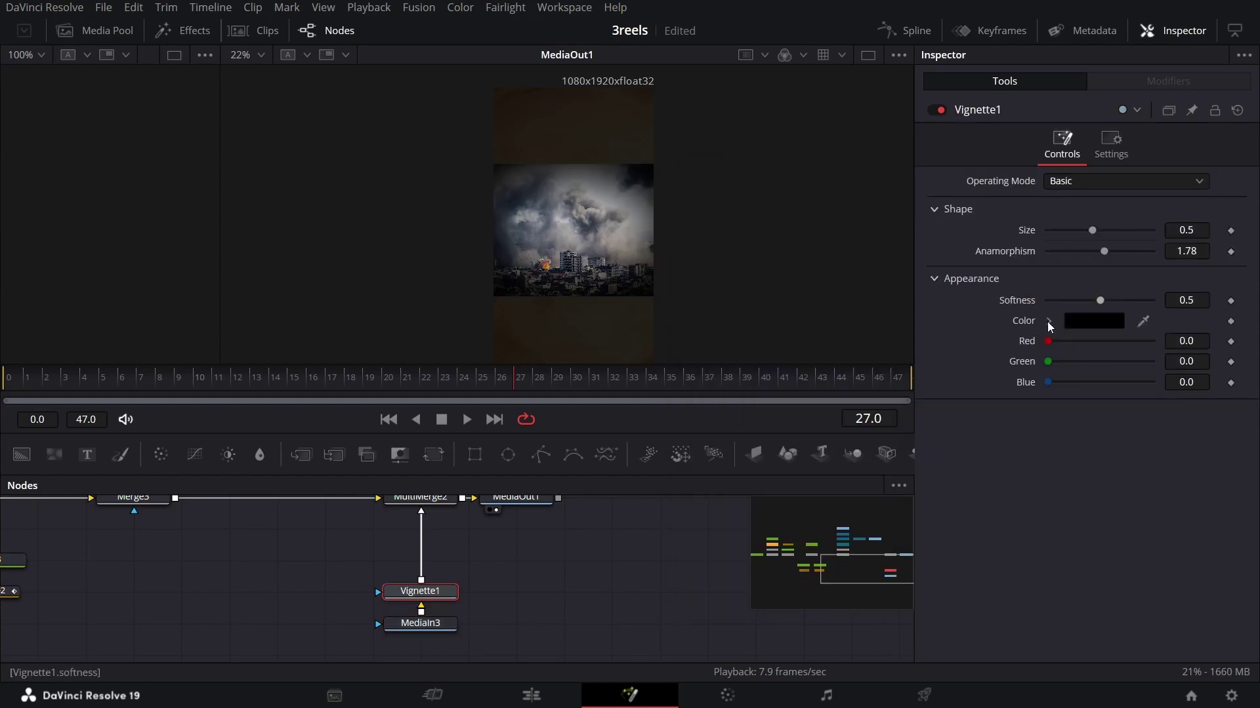
drag(445, 600, 439, 605)
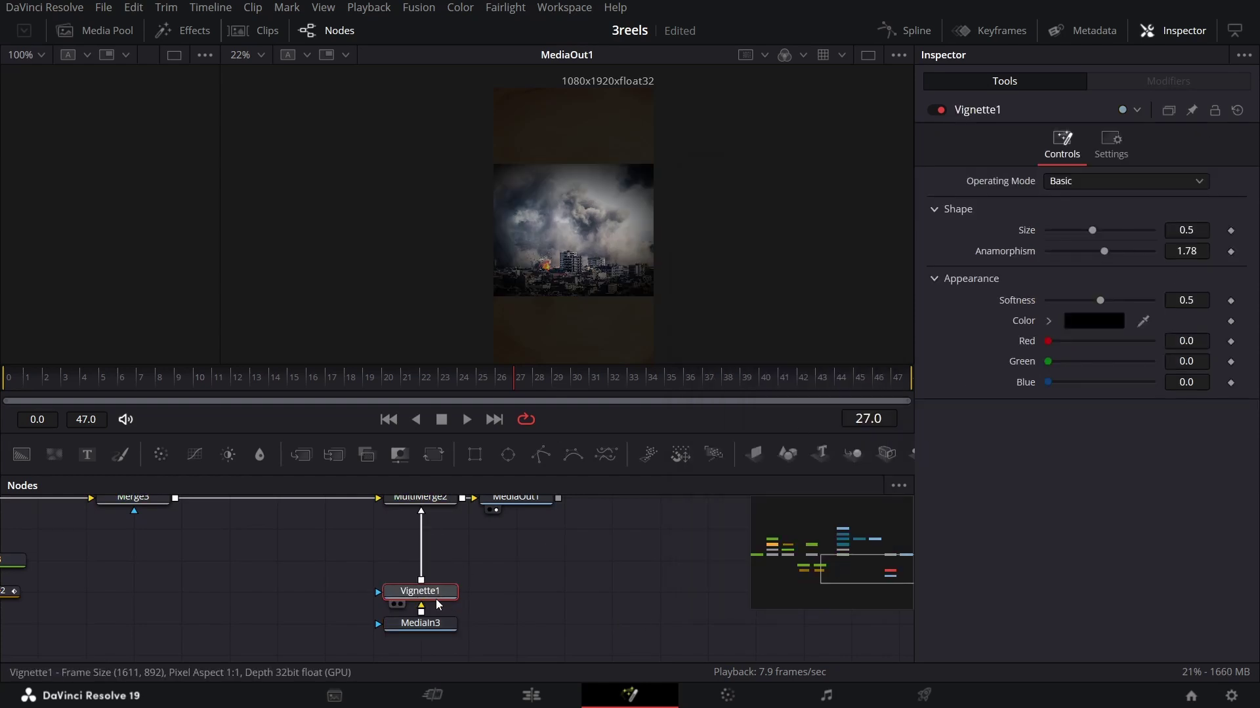
Step: Add a Zoom Blur above Vignette1 with Zoom Amount 0.3
key(shift+space)
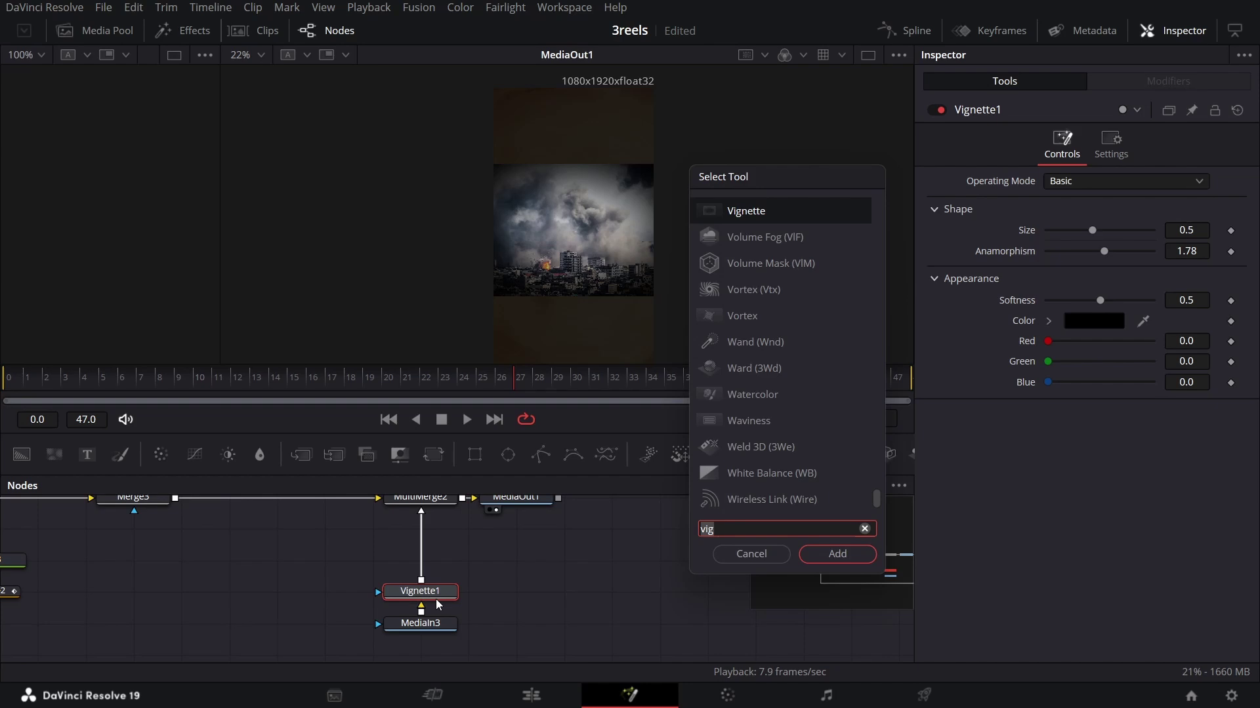
text(zoom)
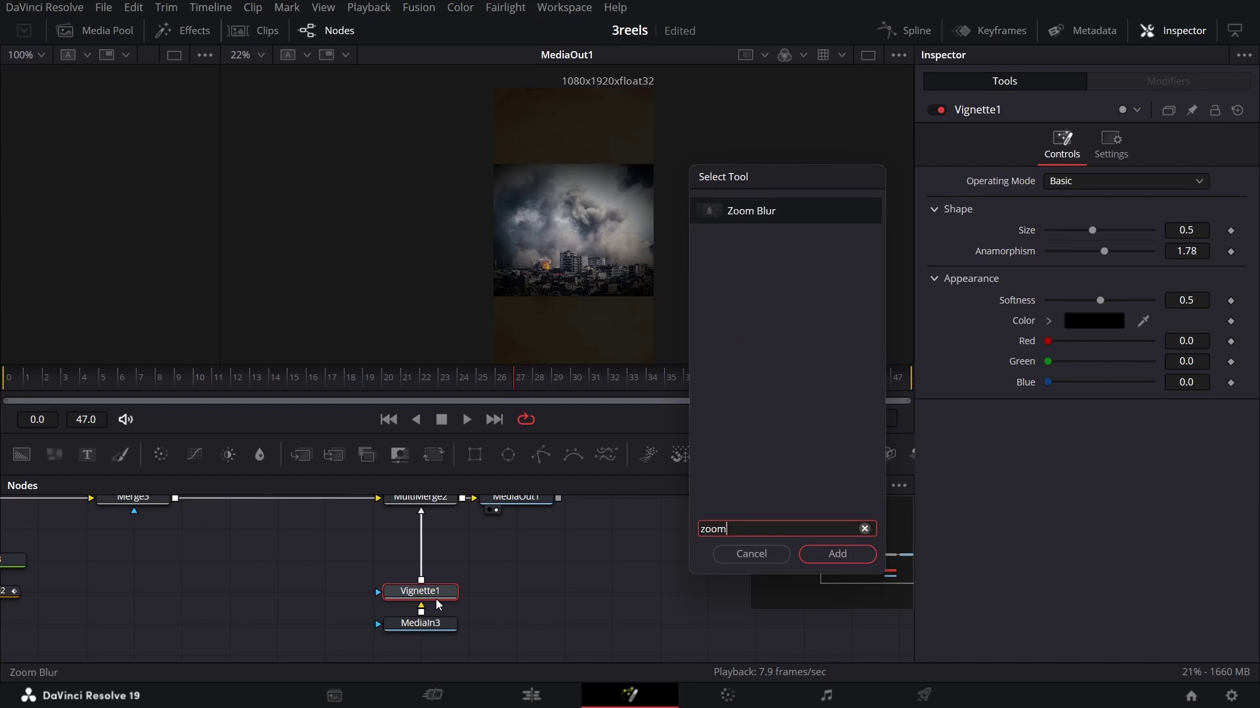
key(Return)
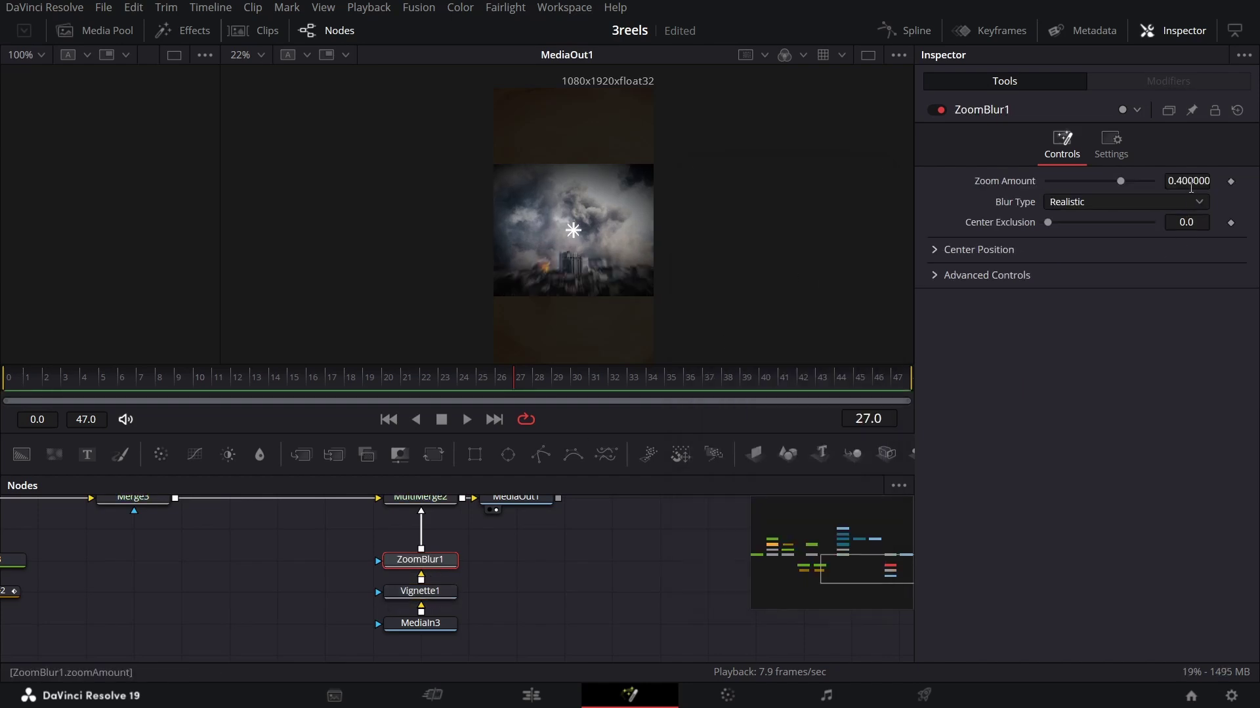
click(1189, 182)
text(0.3)
key(Tab)
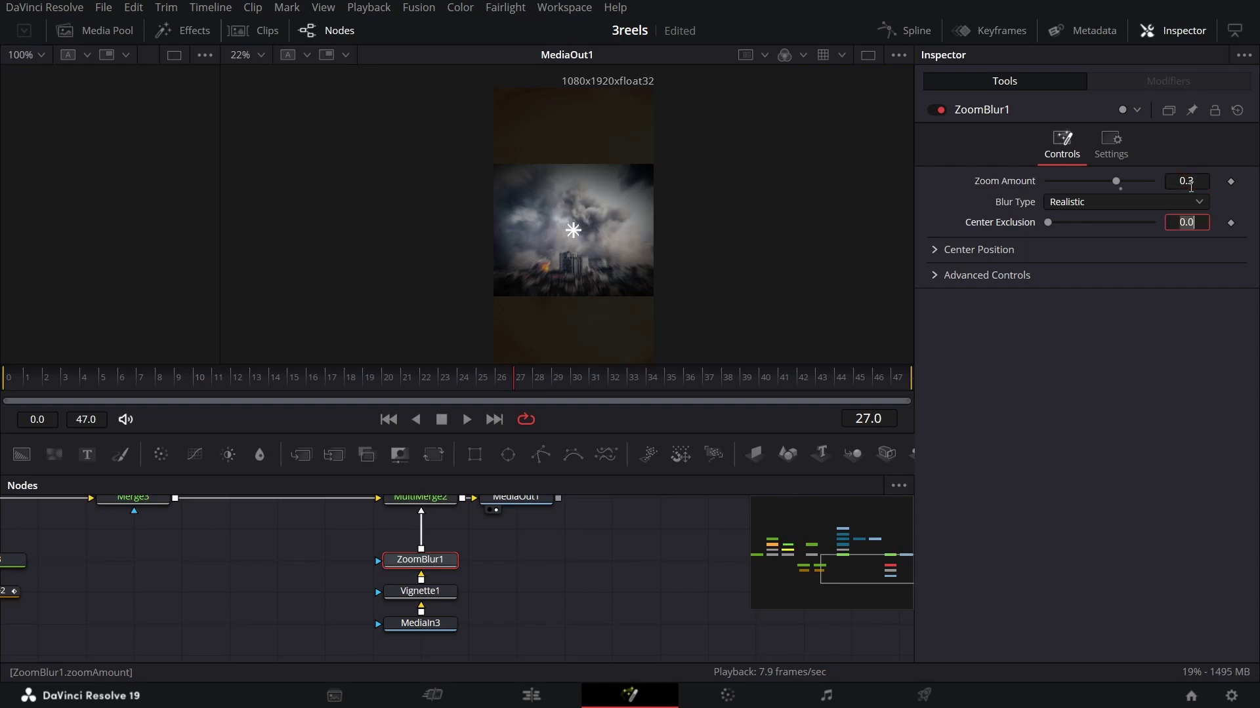
Step: Move the zoom blur, vignette and image nodes lower in the graph
drag(317, 537, 515, 656)
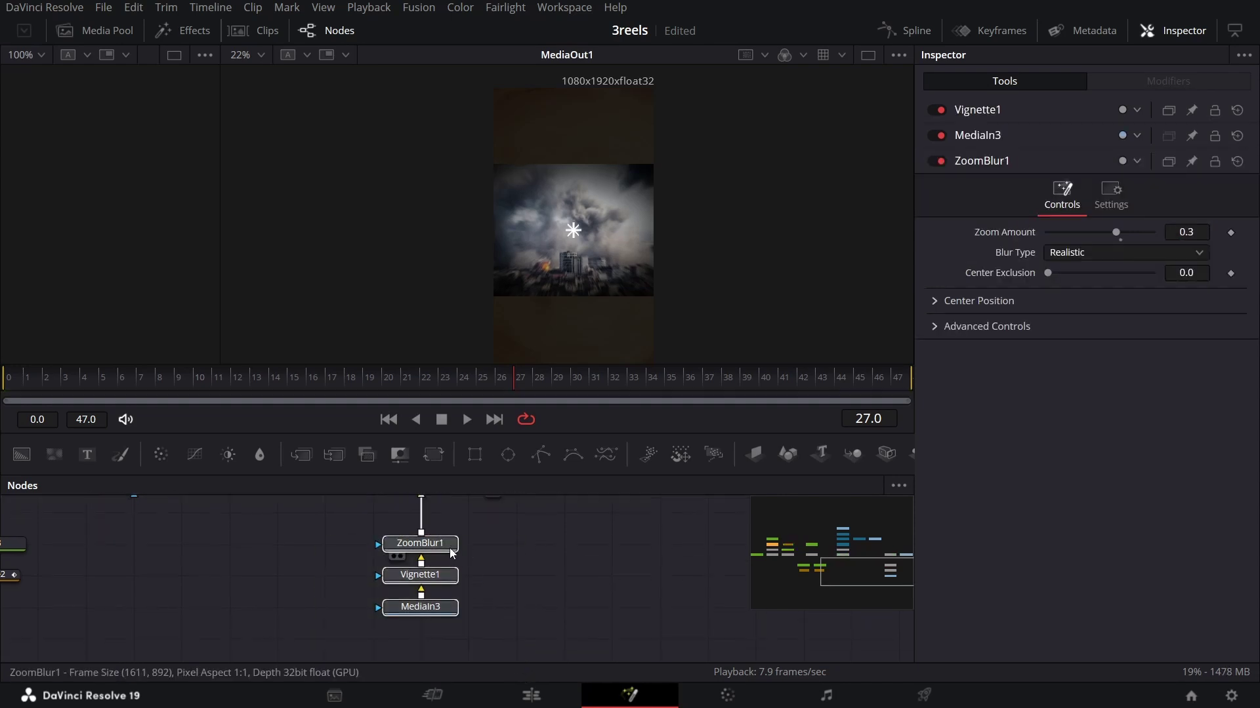
drag(453, 565, 452, 580)
click(453, 580)
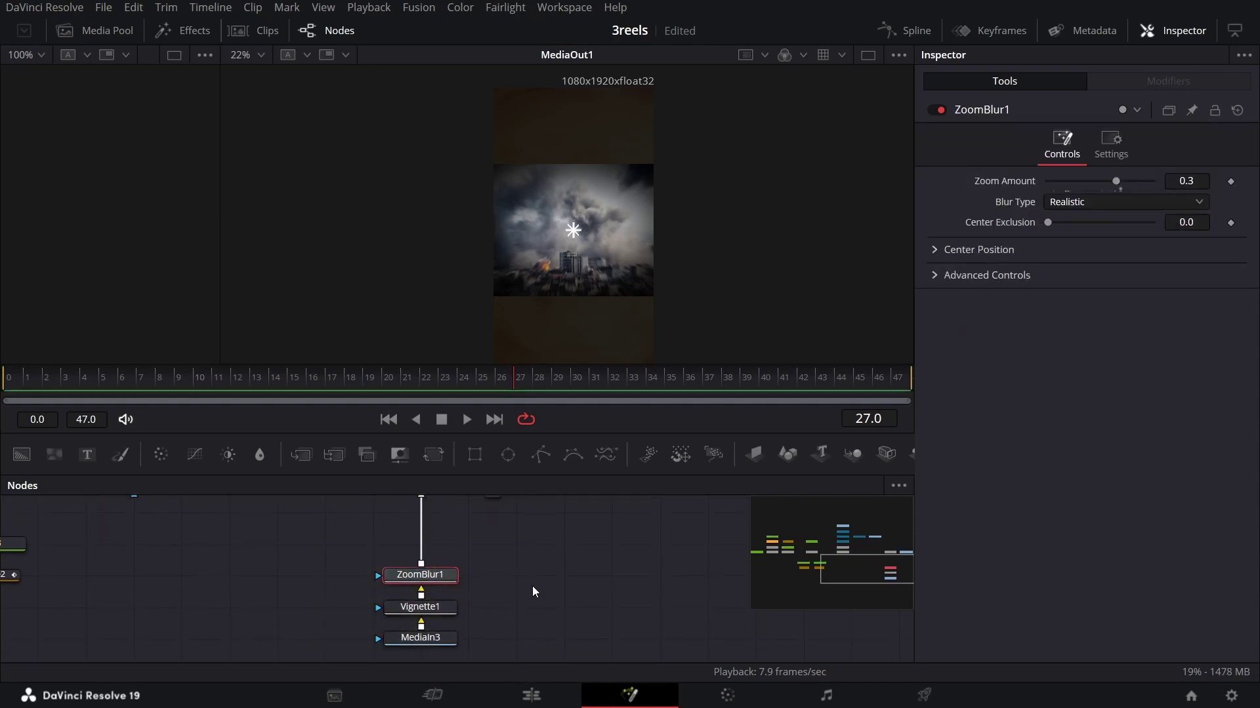
Step: Add a Camera Shake above ZoomBlur1, deleting the stray Camera3D1
key(shift+space)
text(cam)
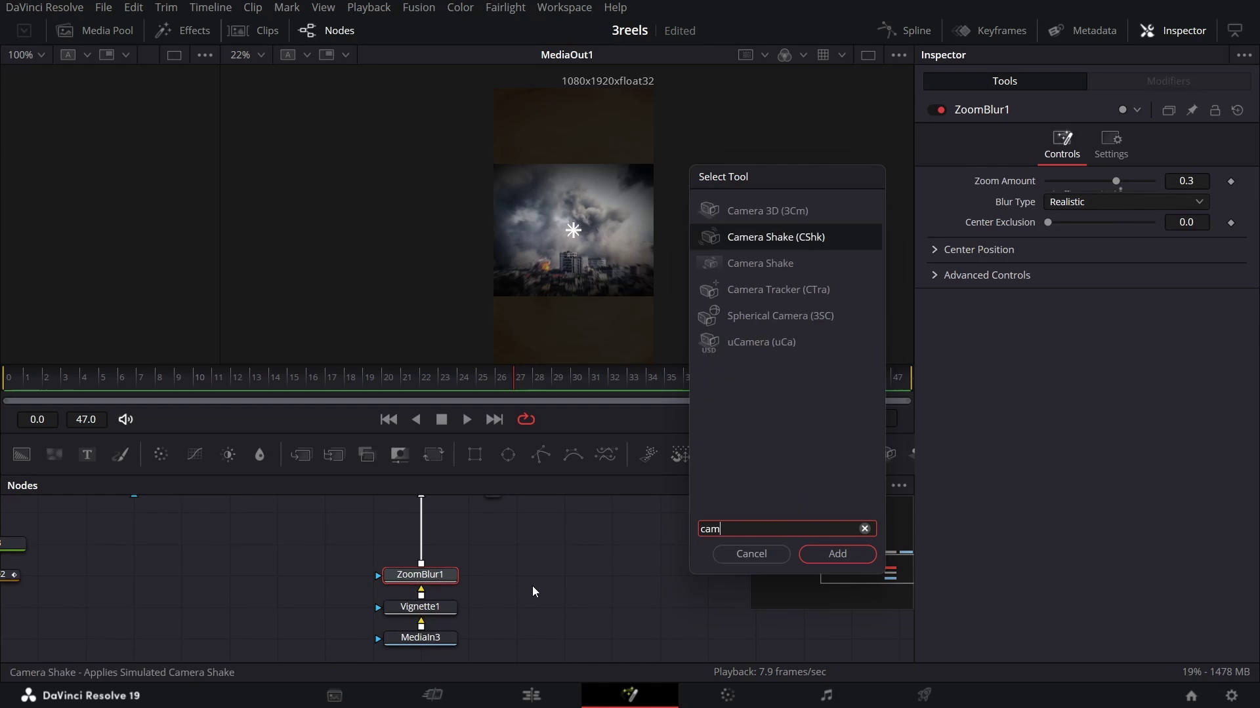
key(Up)
key(Return)
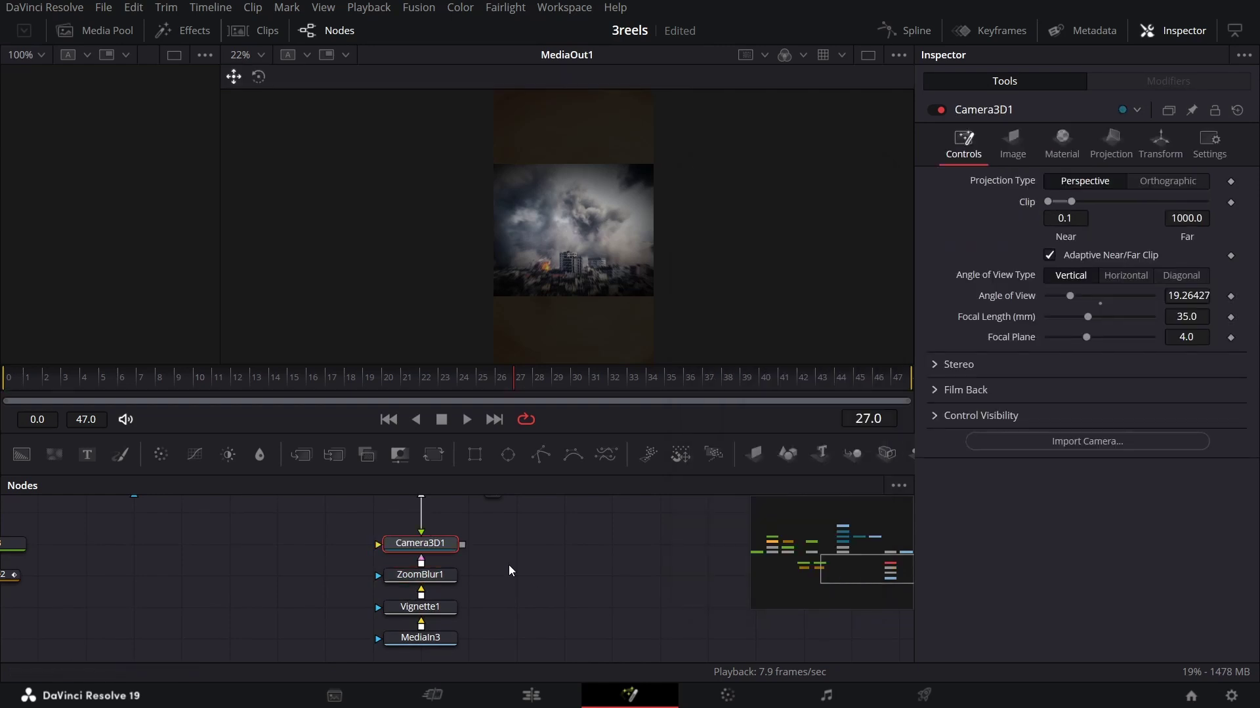
key(Delete)
click(432, 576)
key(shift+space)
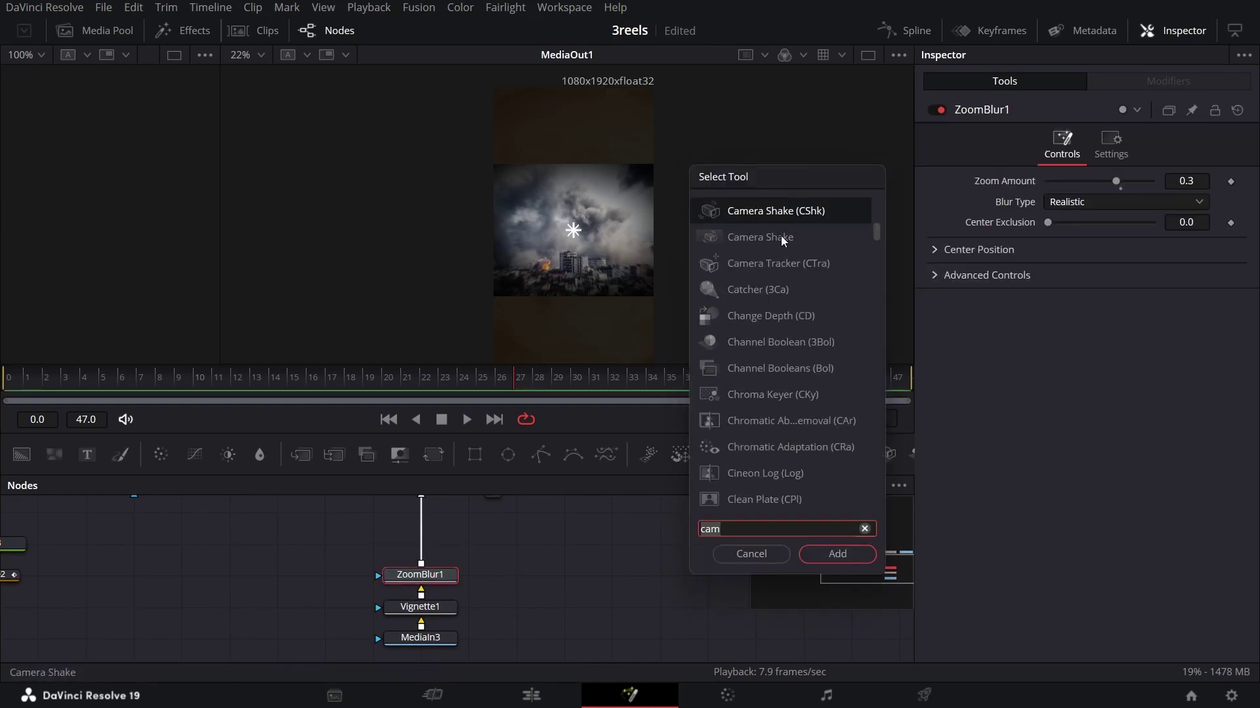
text(Camera Shake)
click(818, 555)
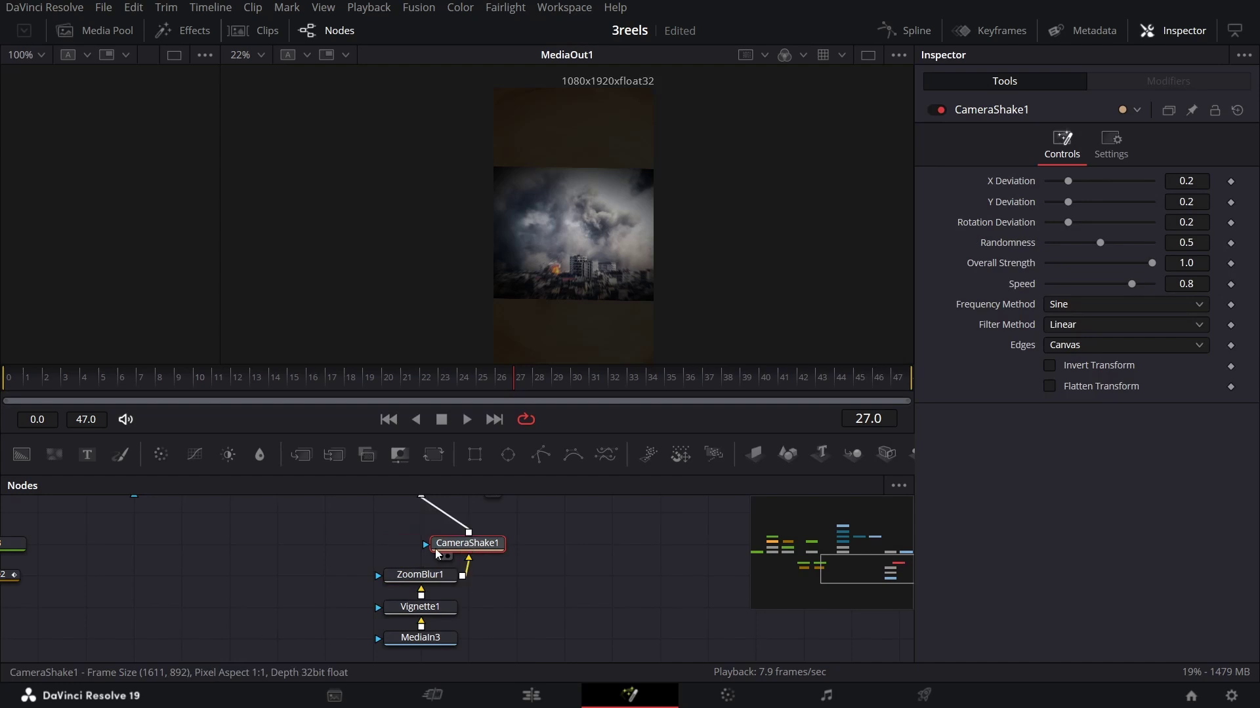
Step: Set Camera Shake X and Y Deviation to 0.5 and scrub to preview the shake
click(1188, 180)
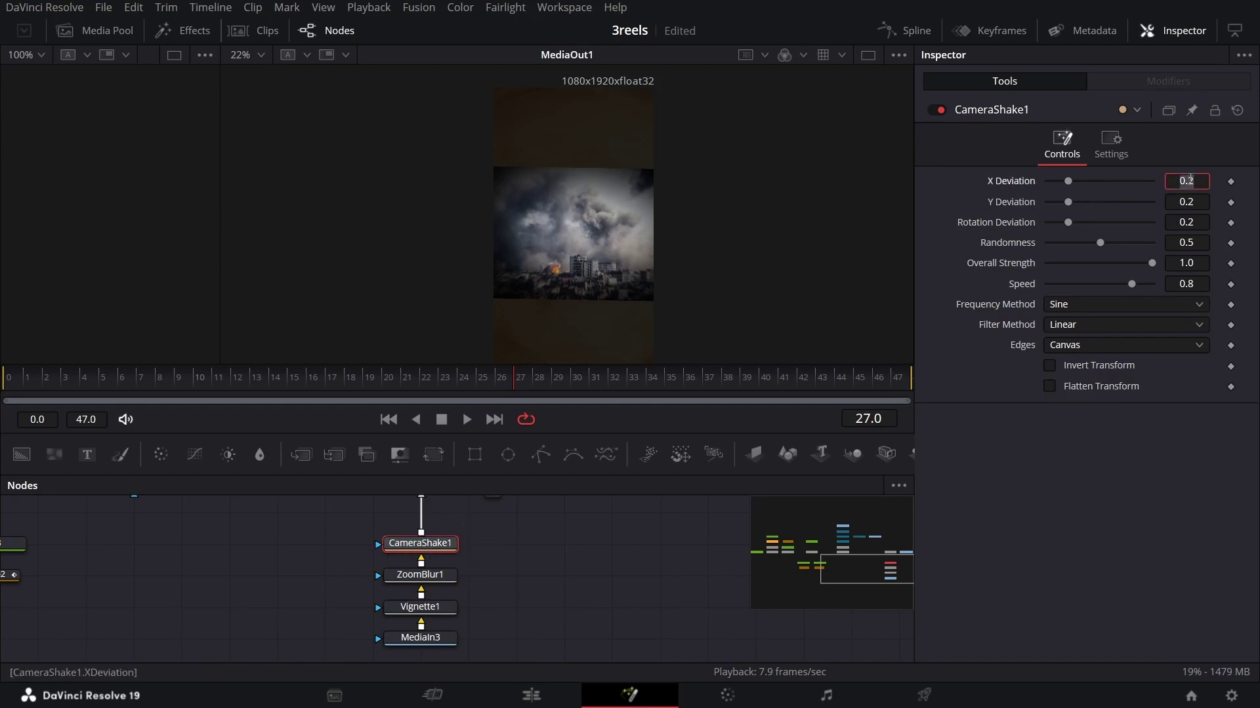
key(Tab)
text(0.5)
key(Tab)
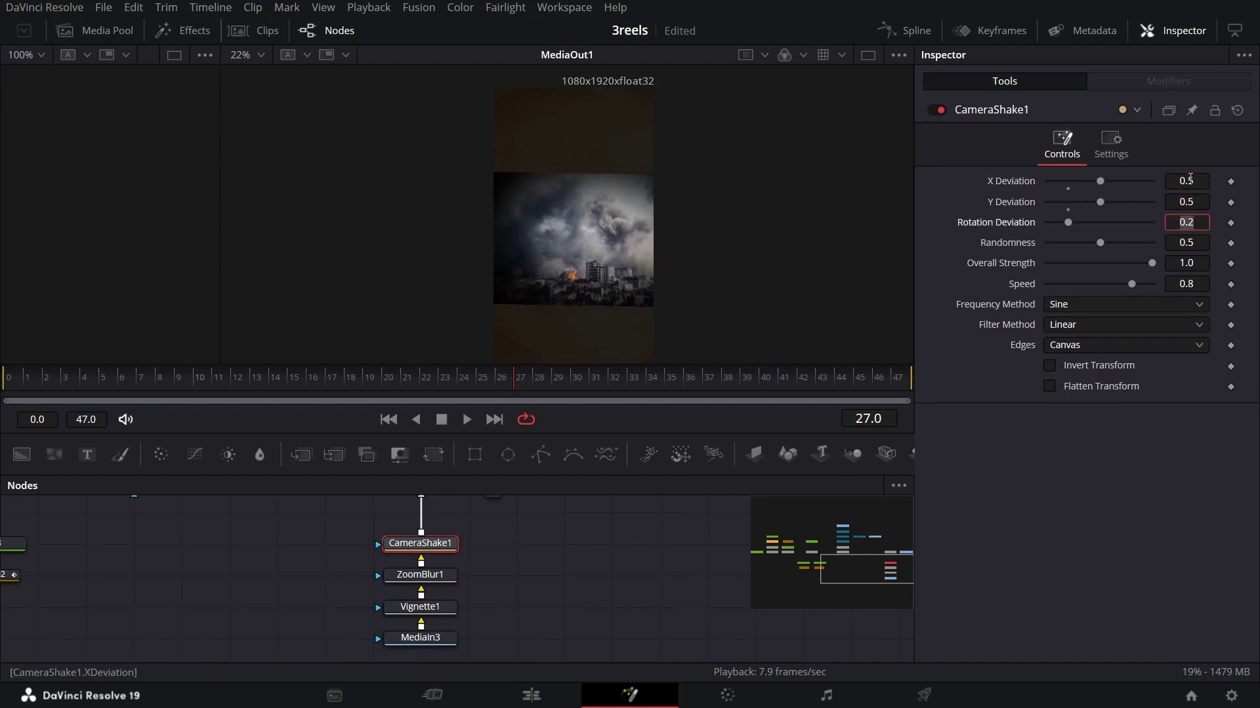
drag(358, 389, 580, 395)
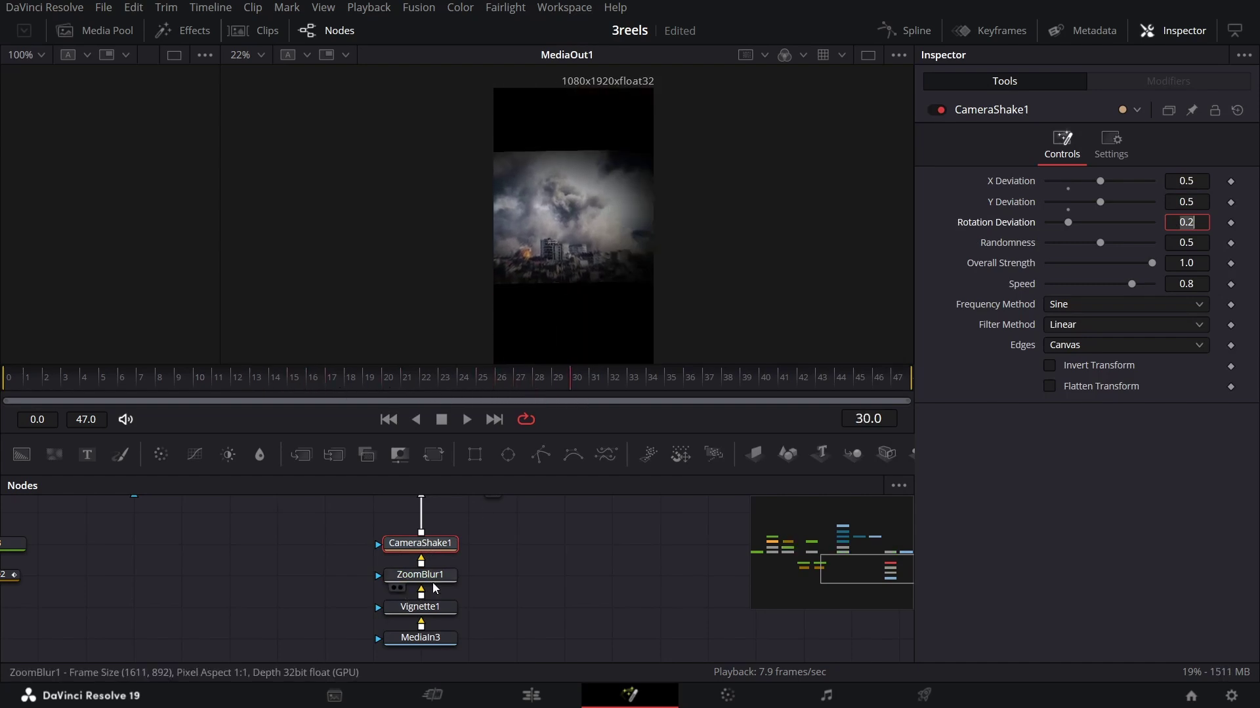
Step: Insert a Transform node after CameraShake1
drag(362, 533, 423, 593)
scroll(459, 578, up, 3)
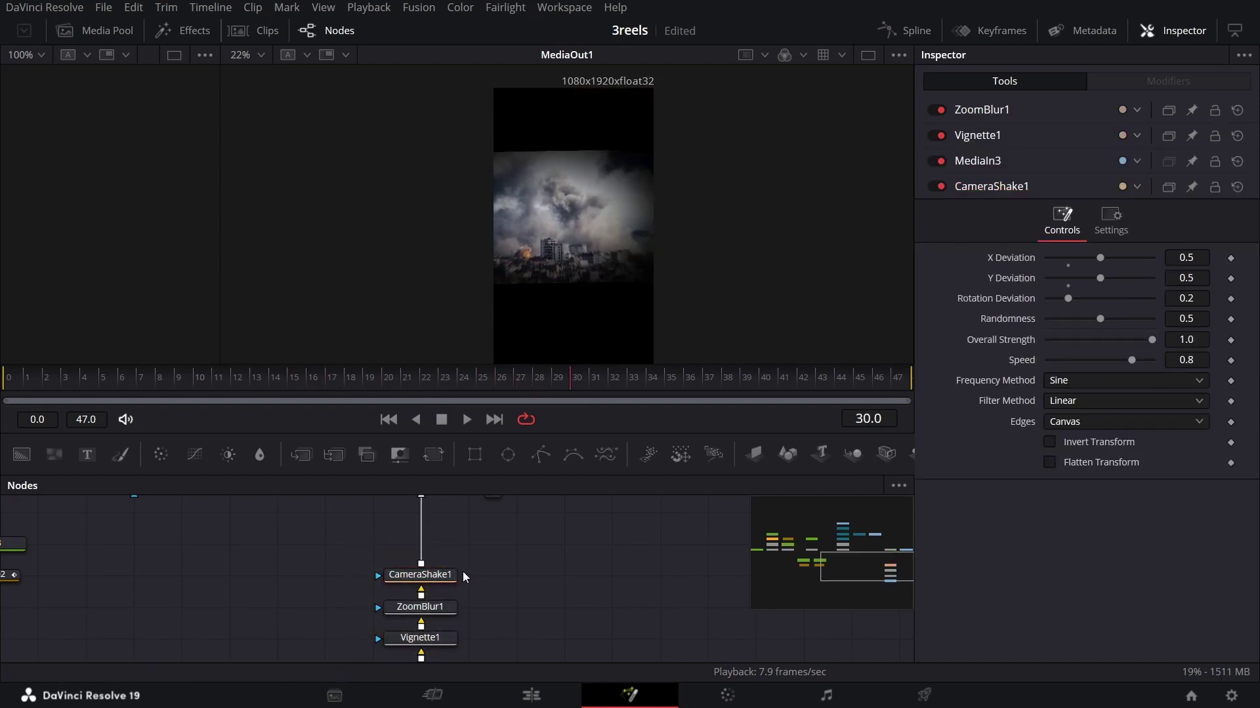
click(436, 623)
click(433, 454)
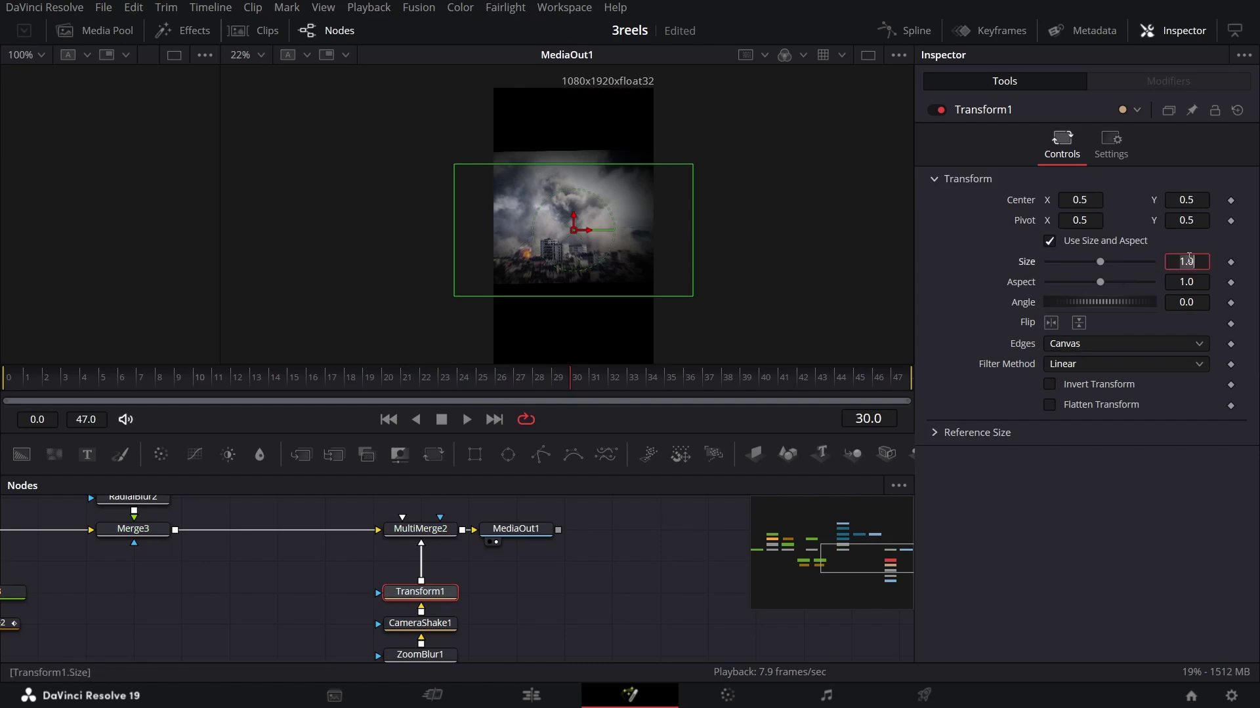
Step: Confirm Transform1's enlarged size of 2.2 and scrub to check the shaking photo
key(Tab)
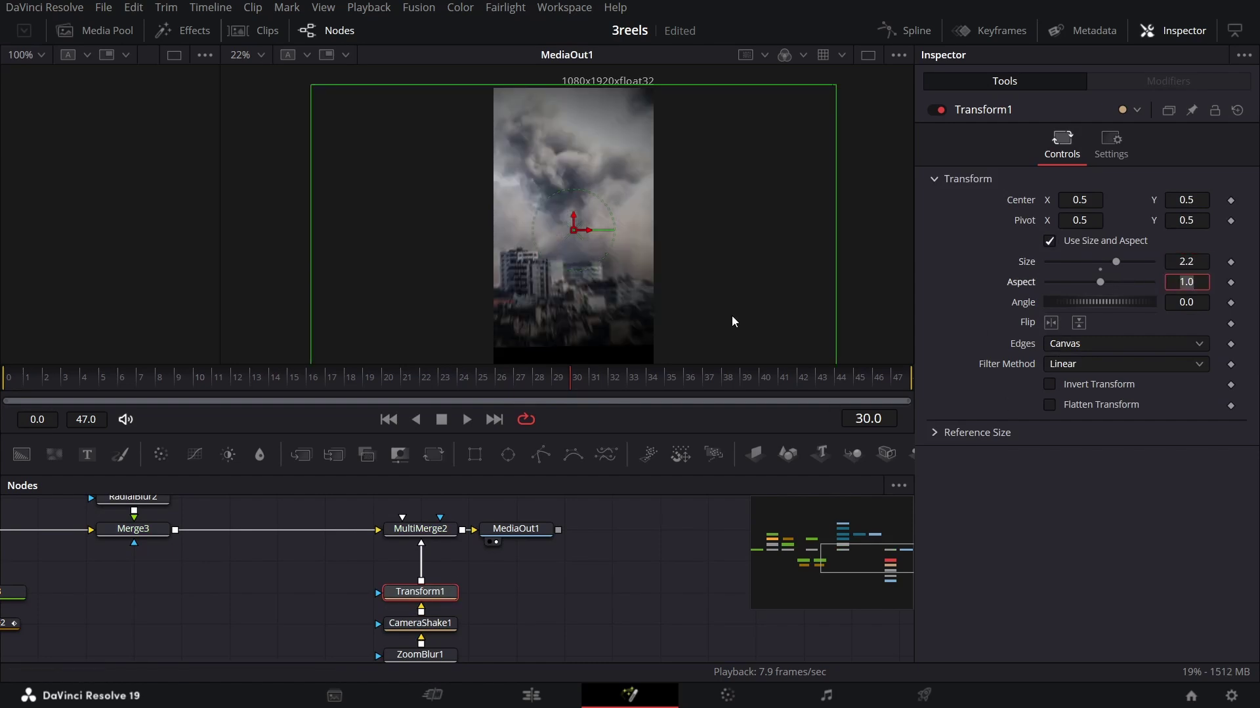
scroll(611, 223, down, 2)
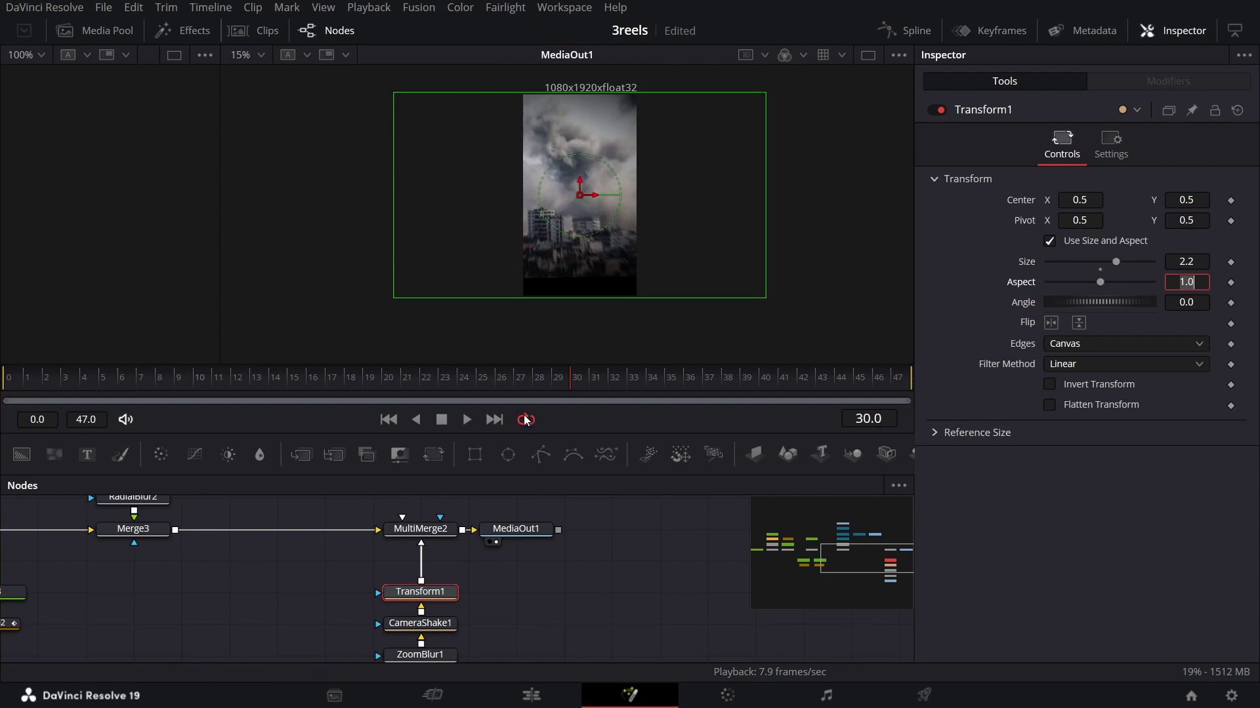
drag(464, 384, 585, 387)
Step: Reduce CameraShake1's horizontal and vertical deviation and preview the shake at frame 30
click(452, 619)
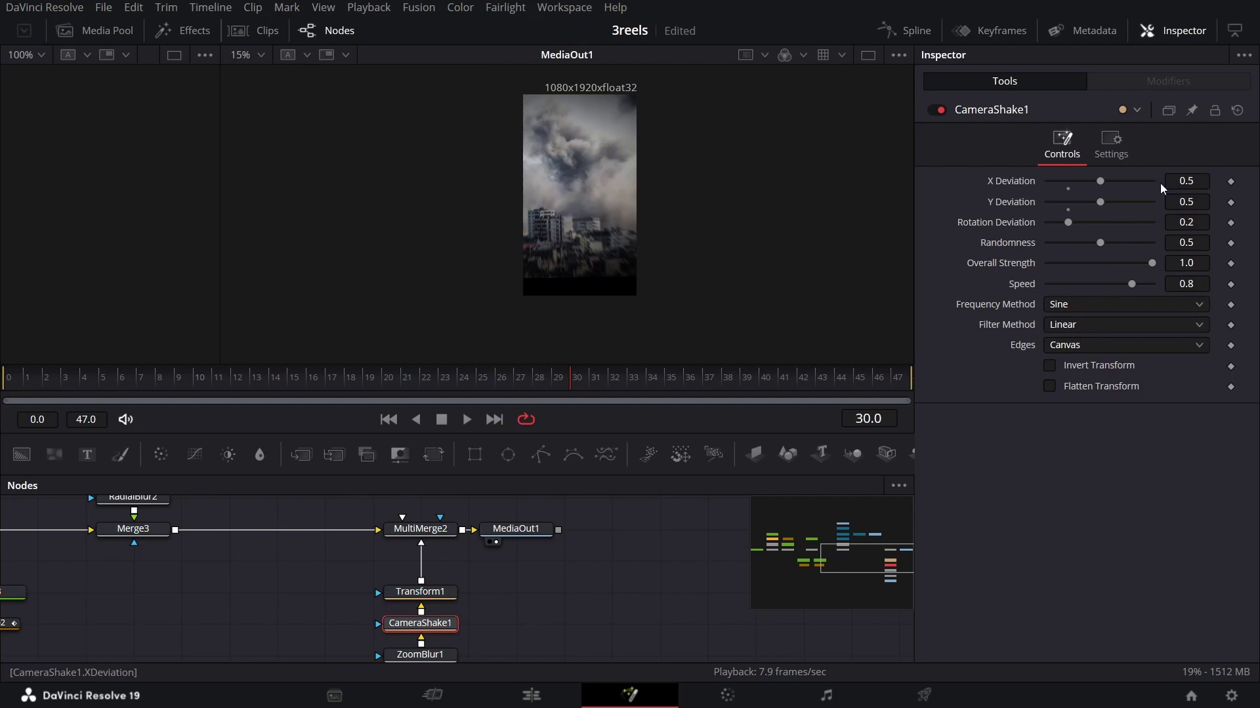
drag(1102, 190, 1057, 205)
click(476, 393)
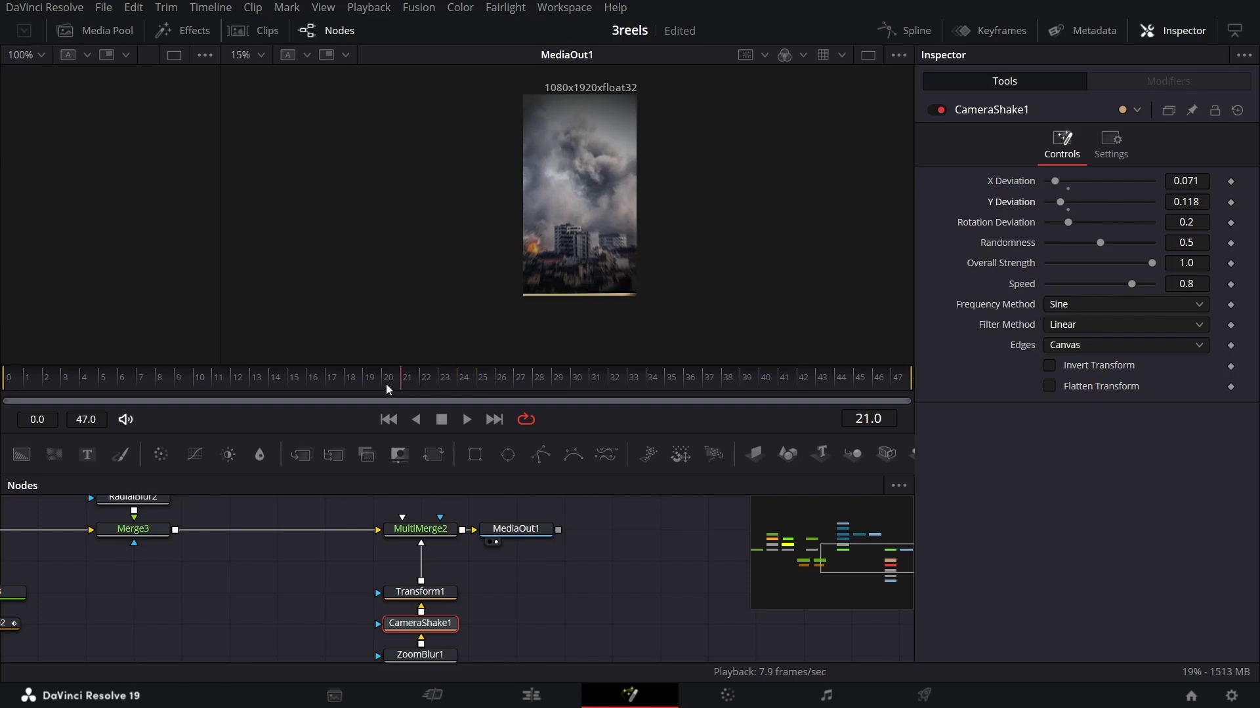
drag(450, 382, 570, 379)
Step: Increase Transform1's Size to 2.46 and preview the larger image
click(420, 592)
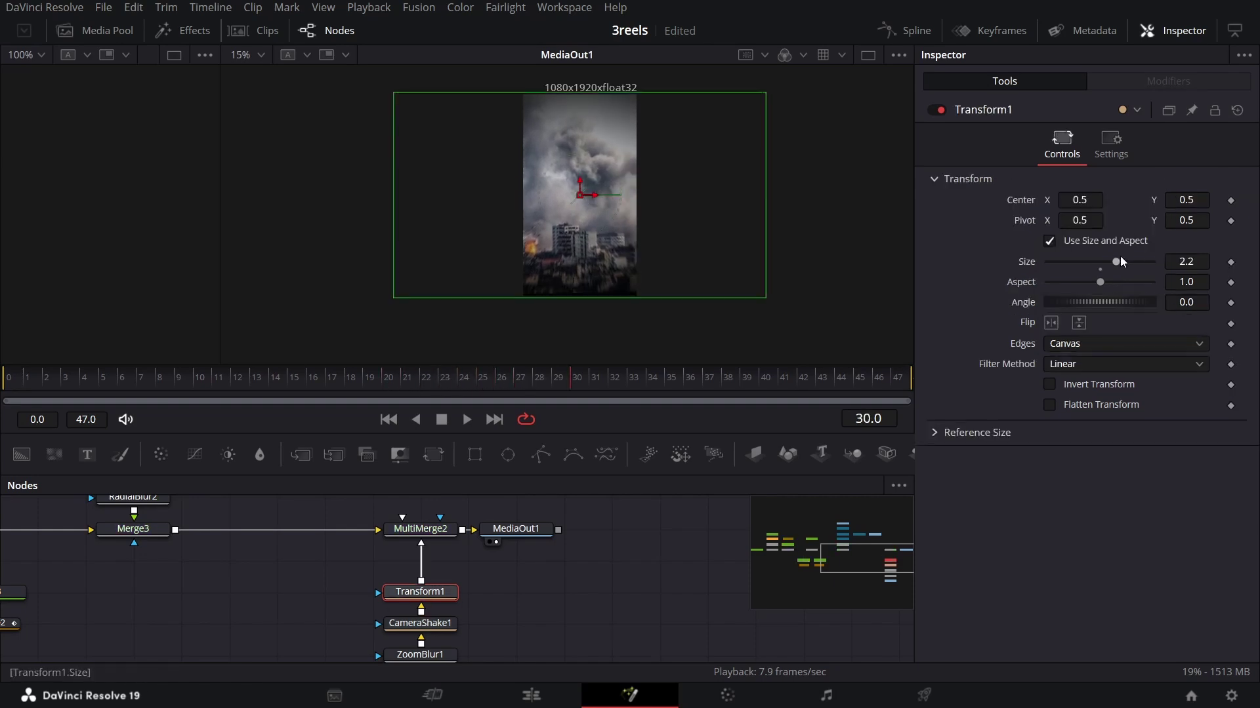
drag(1118, 266, 1122, 267)
drag(504, 383, 600, 384)
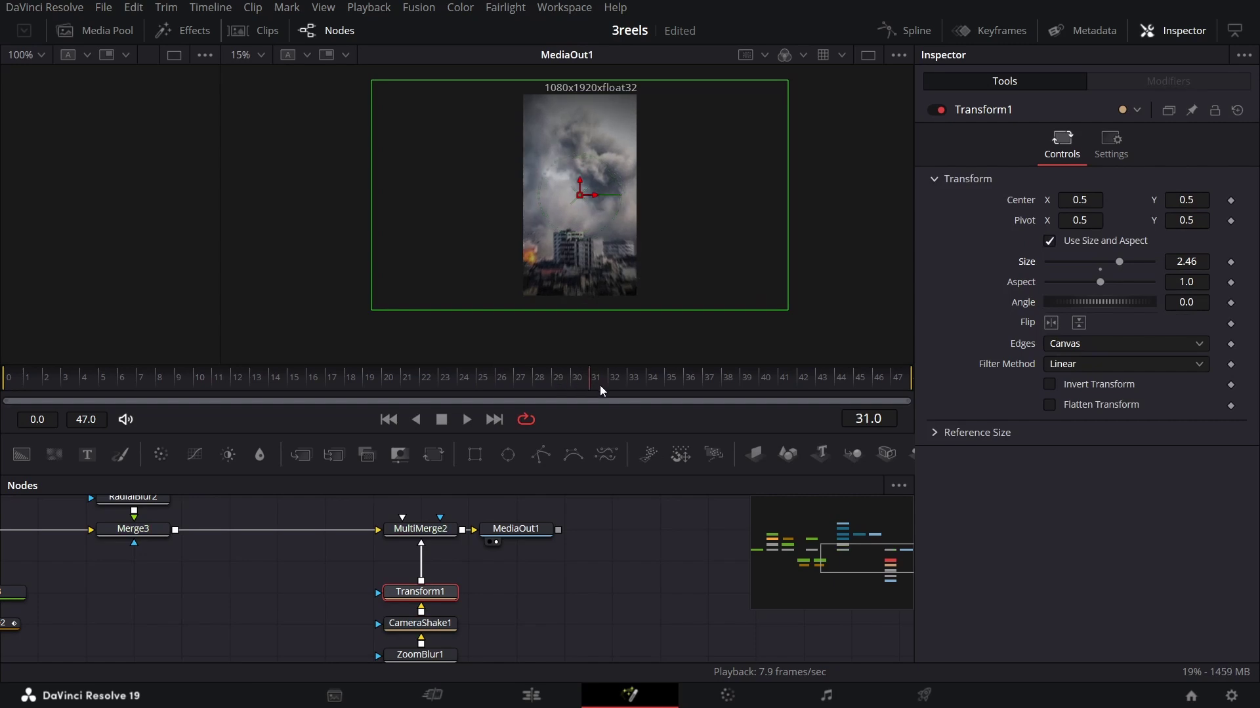
Step: Lower CameraShake1's Y Deviation and review the shake from frame 25 to 39
click(420, 623)
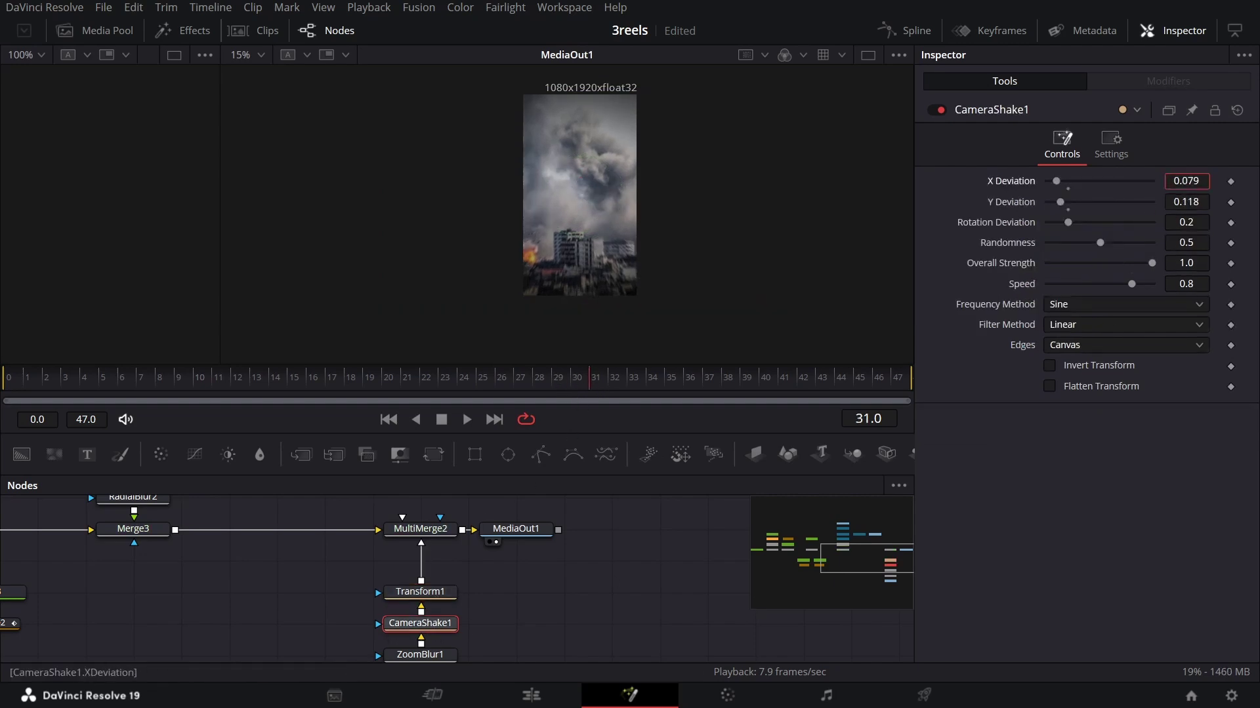
click(1191, 202)
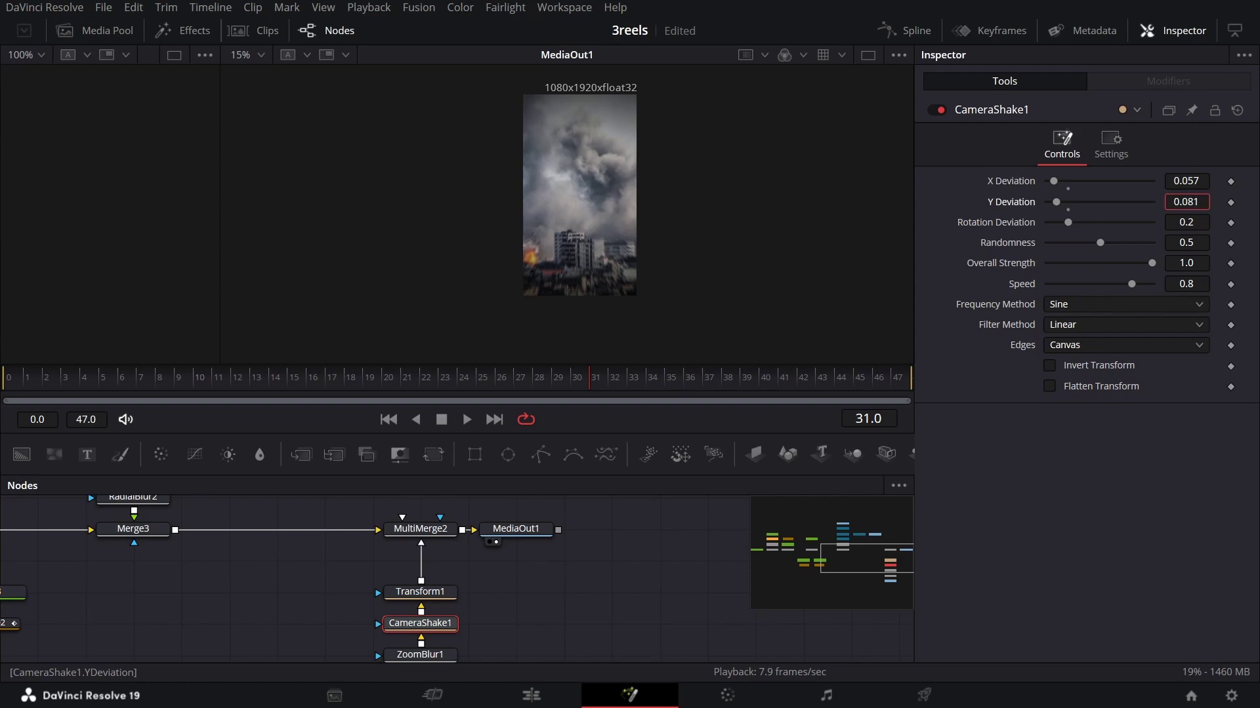
key(BackSpace)
key(Return)
click(494, 379)
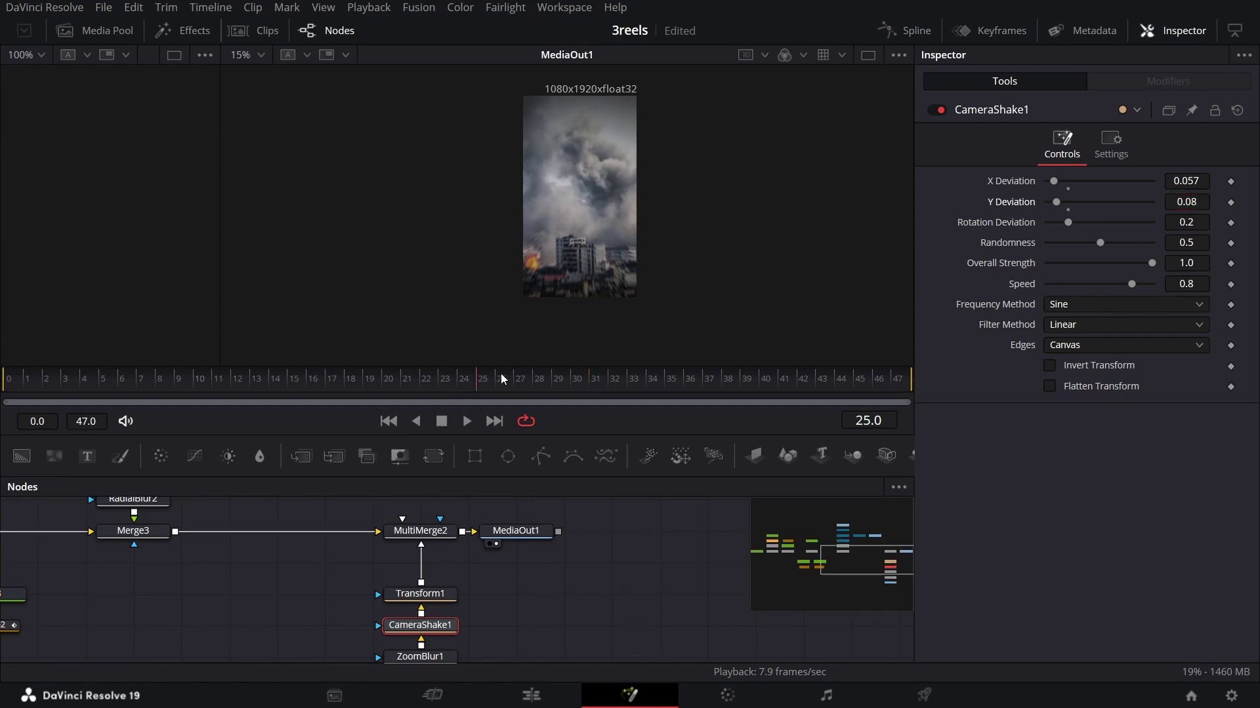
drag(503, 379, 745, 379)
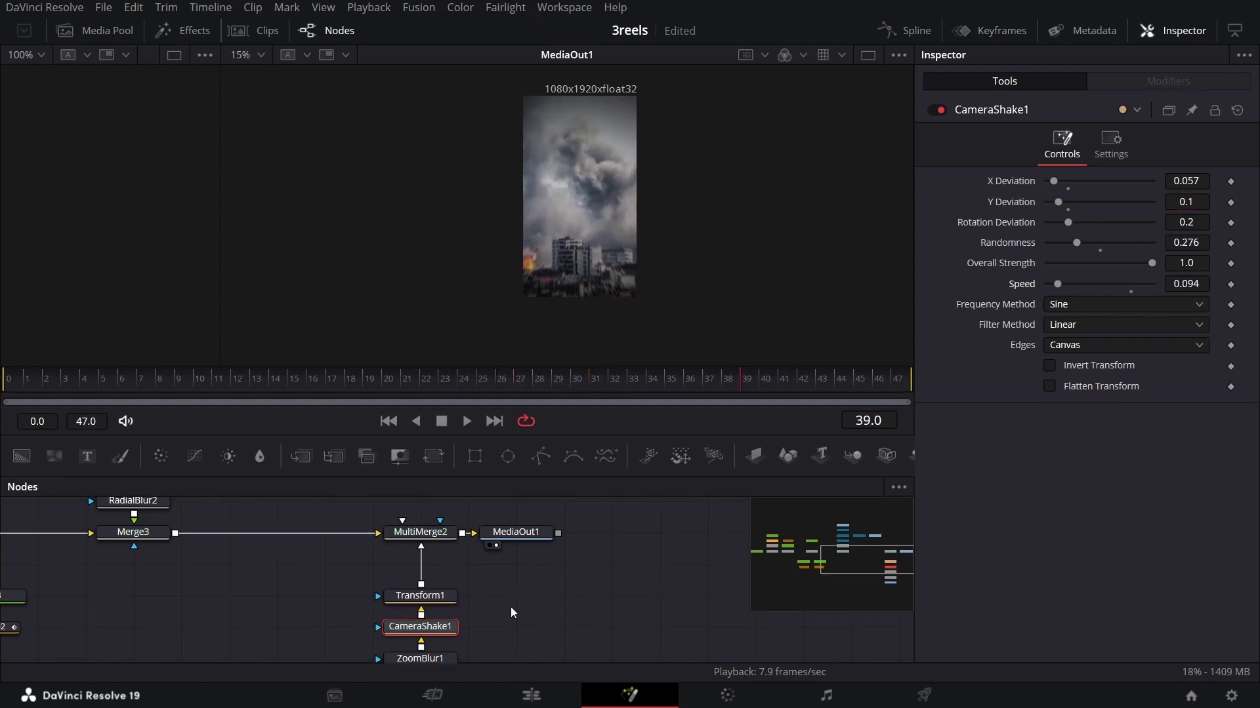
scroll(513, 608, up, 3)
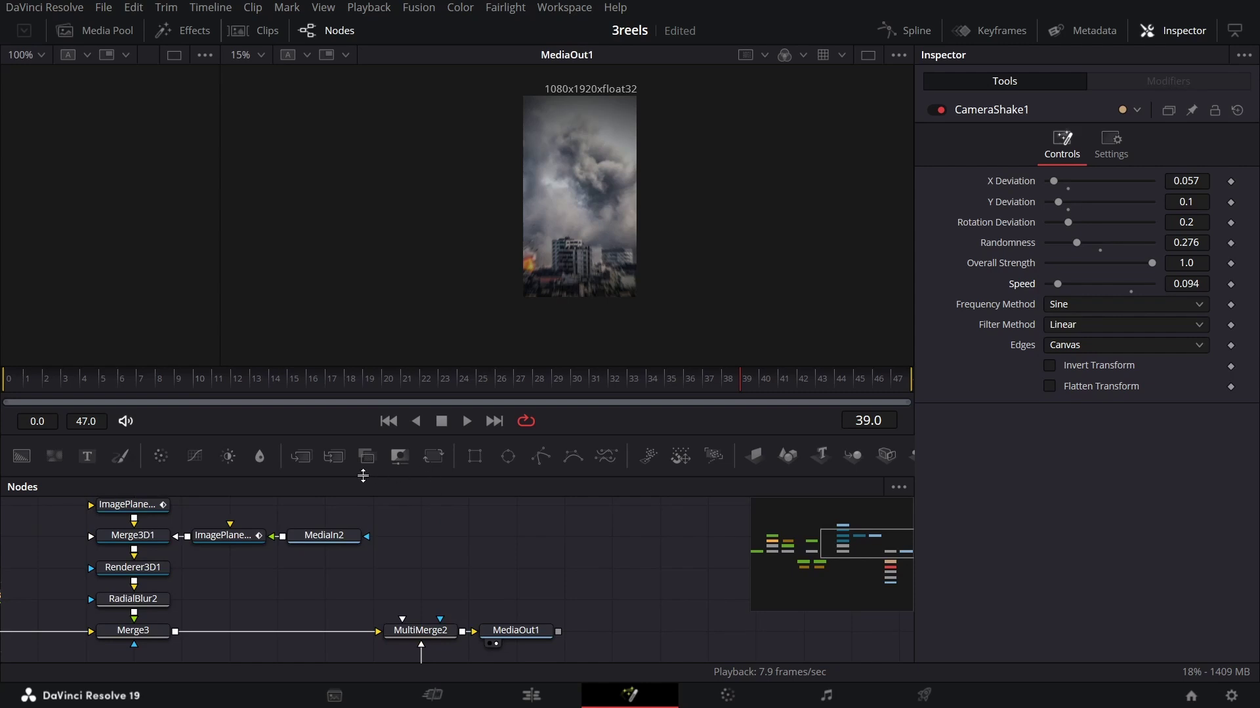
Step: Add a Text node reading 'A VOICE OF CHANGE' in the Montserrat font
drag(87, 456, 467, 568)
click(1122, 307)
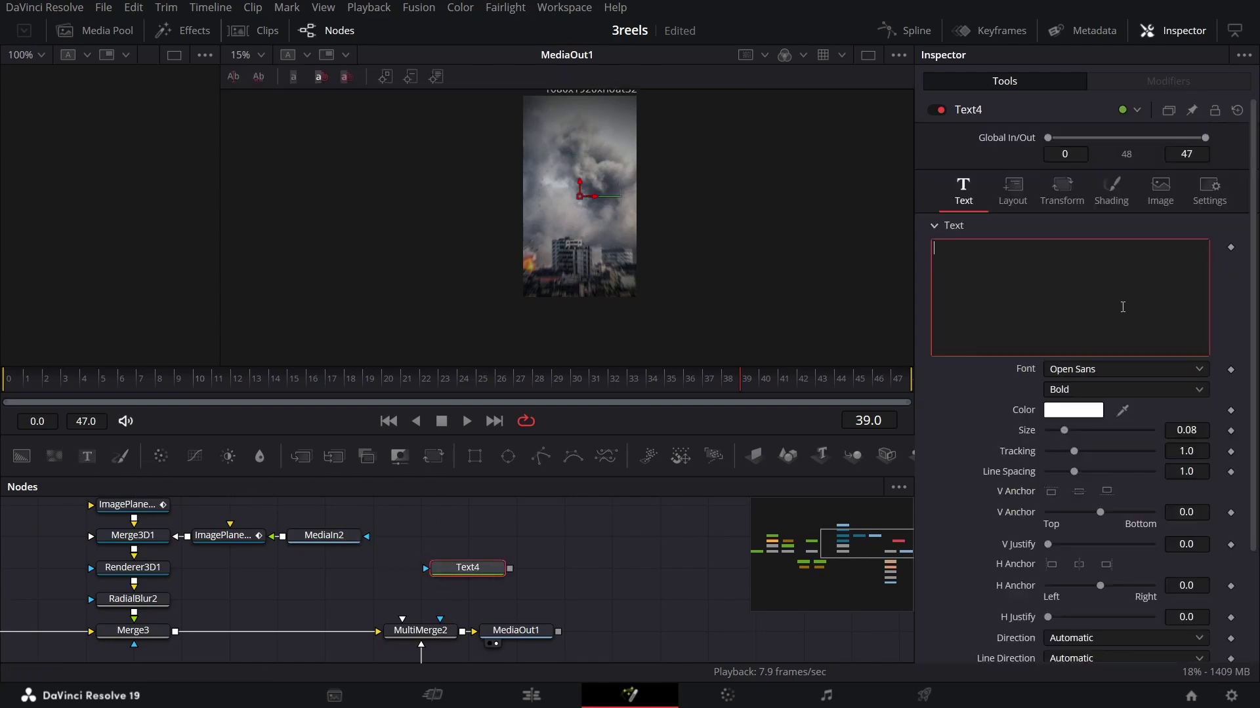
text(A VOICE OF CHANGE)
click(1090, 370)
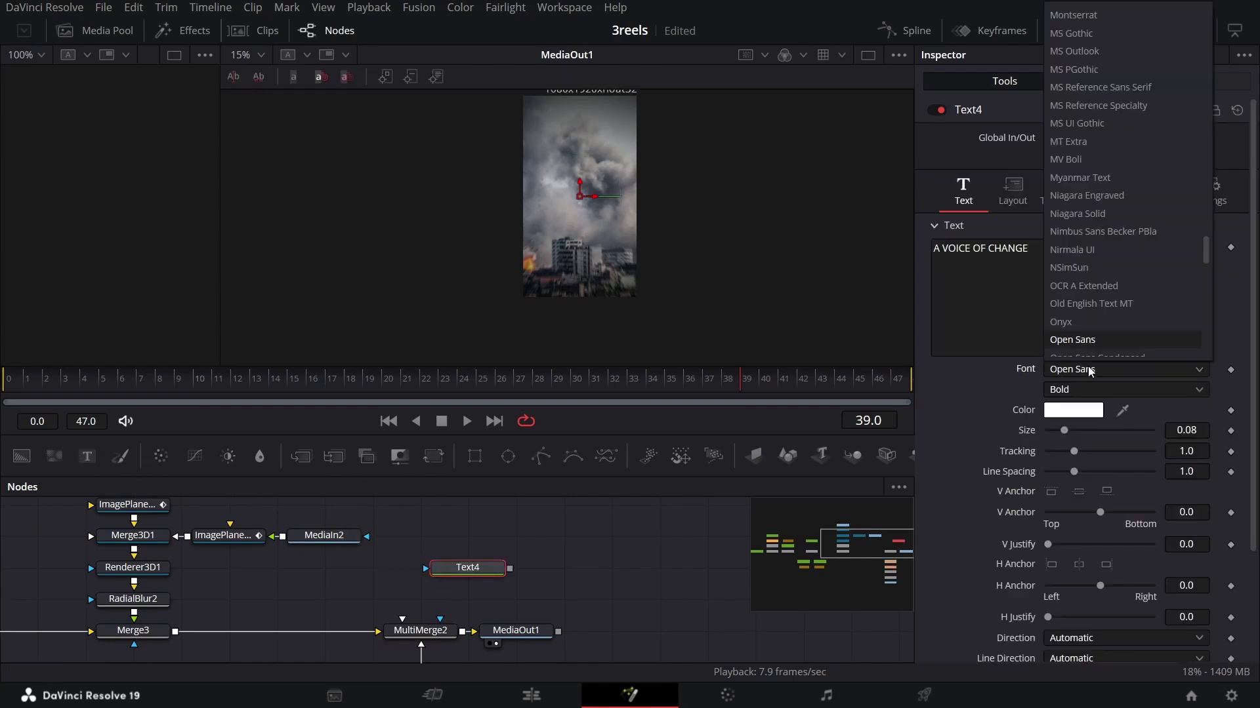
text(mon)
key(Return)
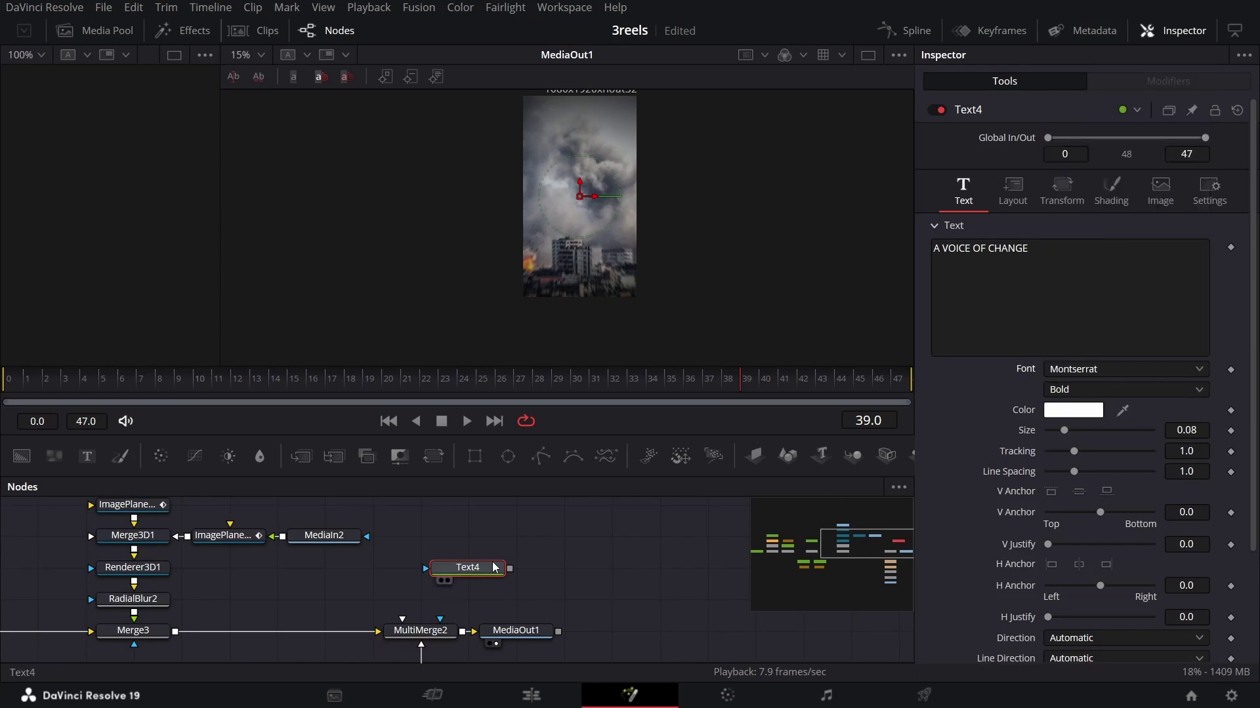
Step: Move Text4 left above MultiMerge2, go to frame 29, and pan to the earlier nodes
drag(445, 574, 406, 628)
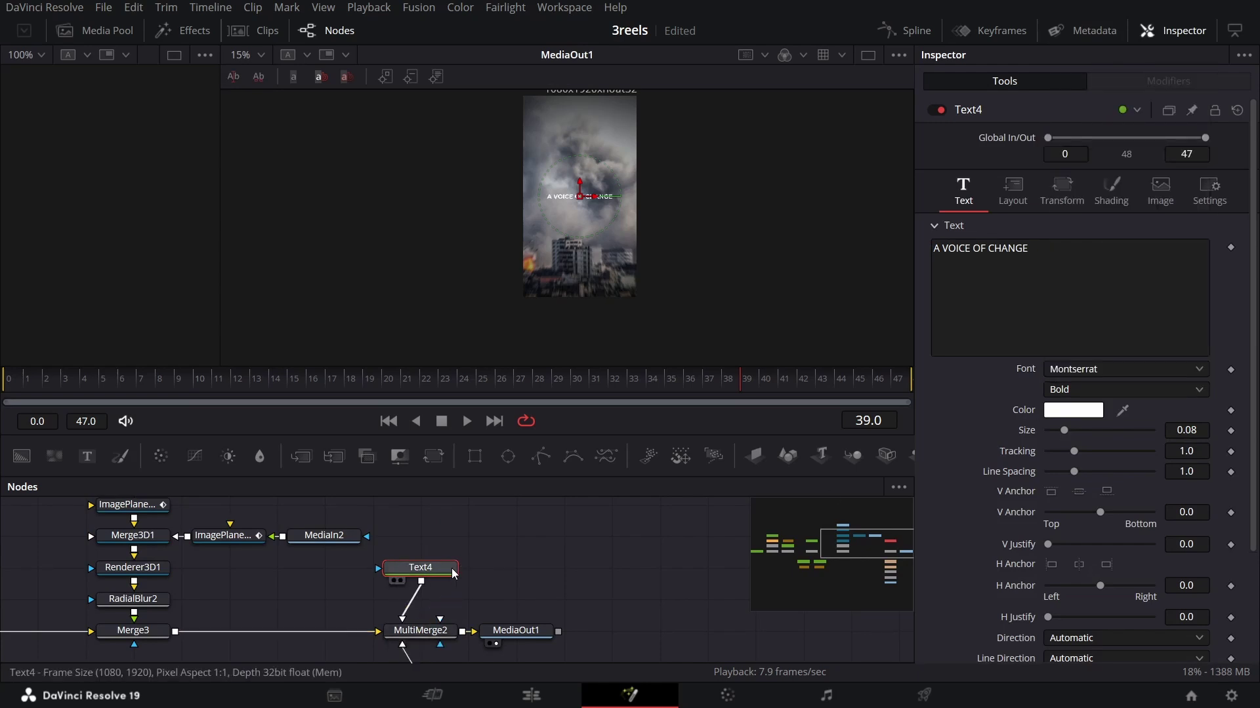
click(555, 393)
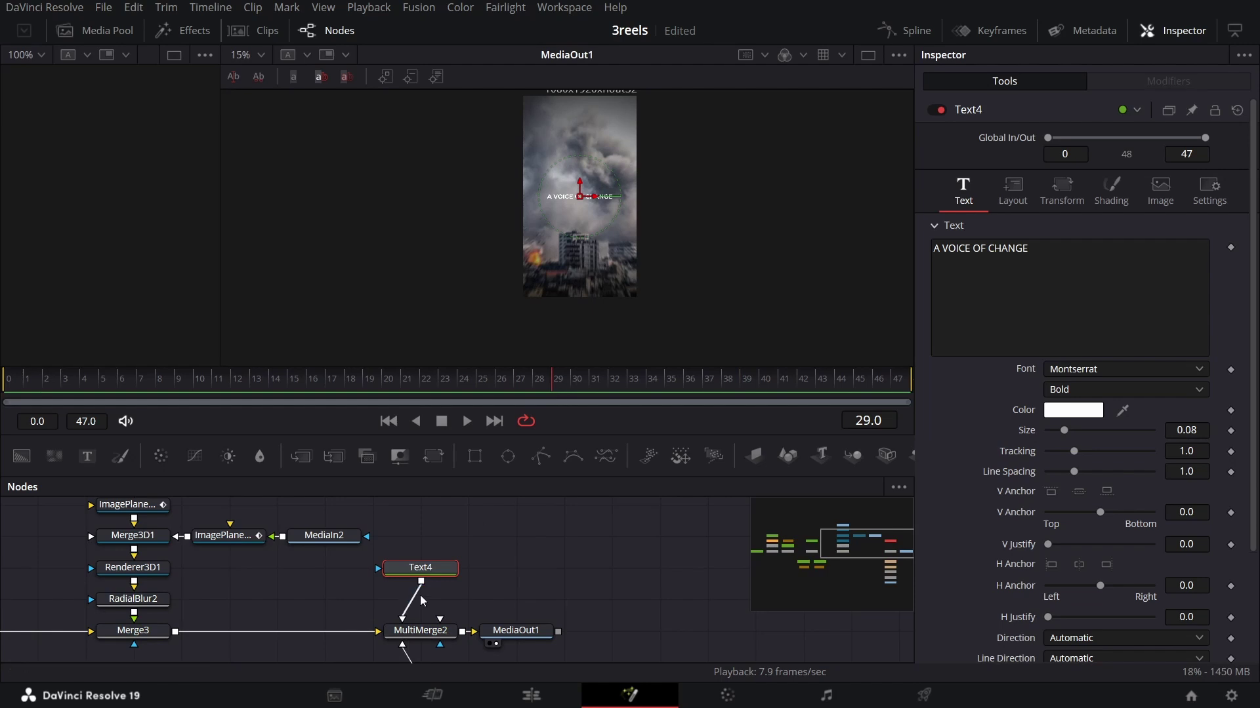
drag(252, 568, 587, 544)
Step: Inspect MultiMerge1's layers, comparing frames 29 and 30
click(278, 615)
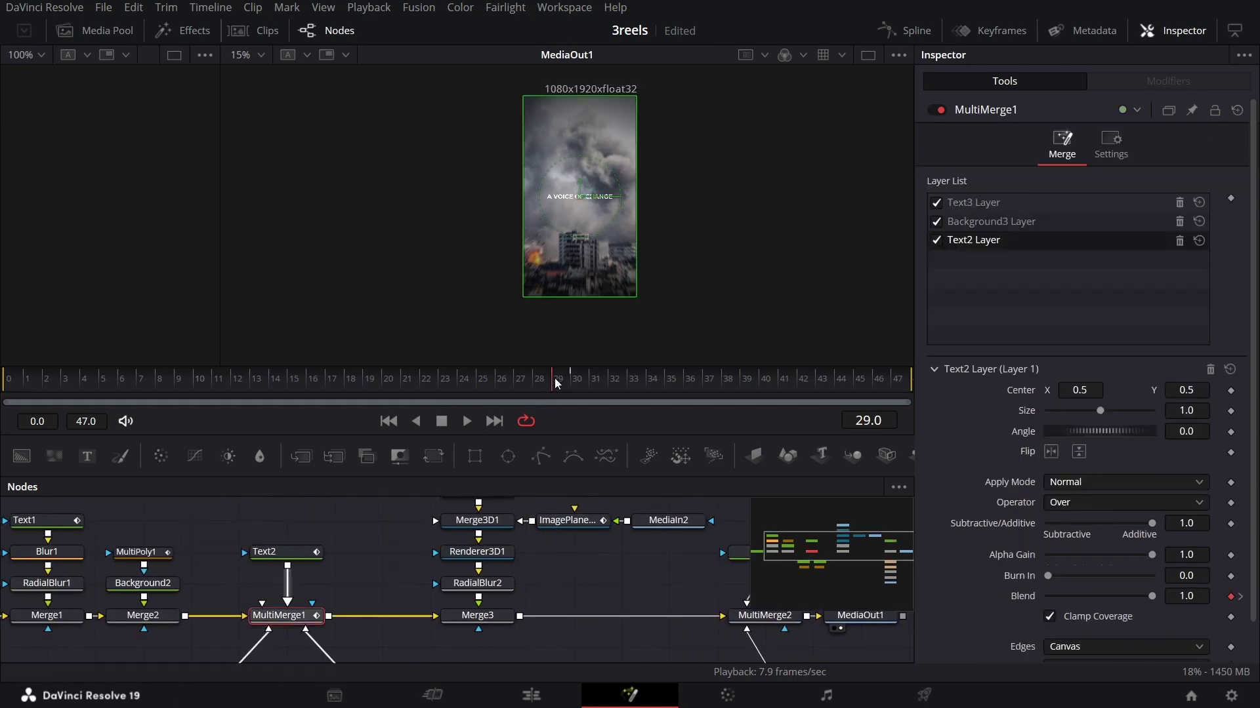
drag(556, 384, 572, 383)
scroll(295, 596, down, 2)
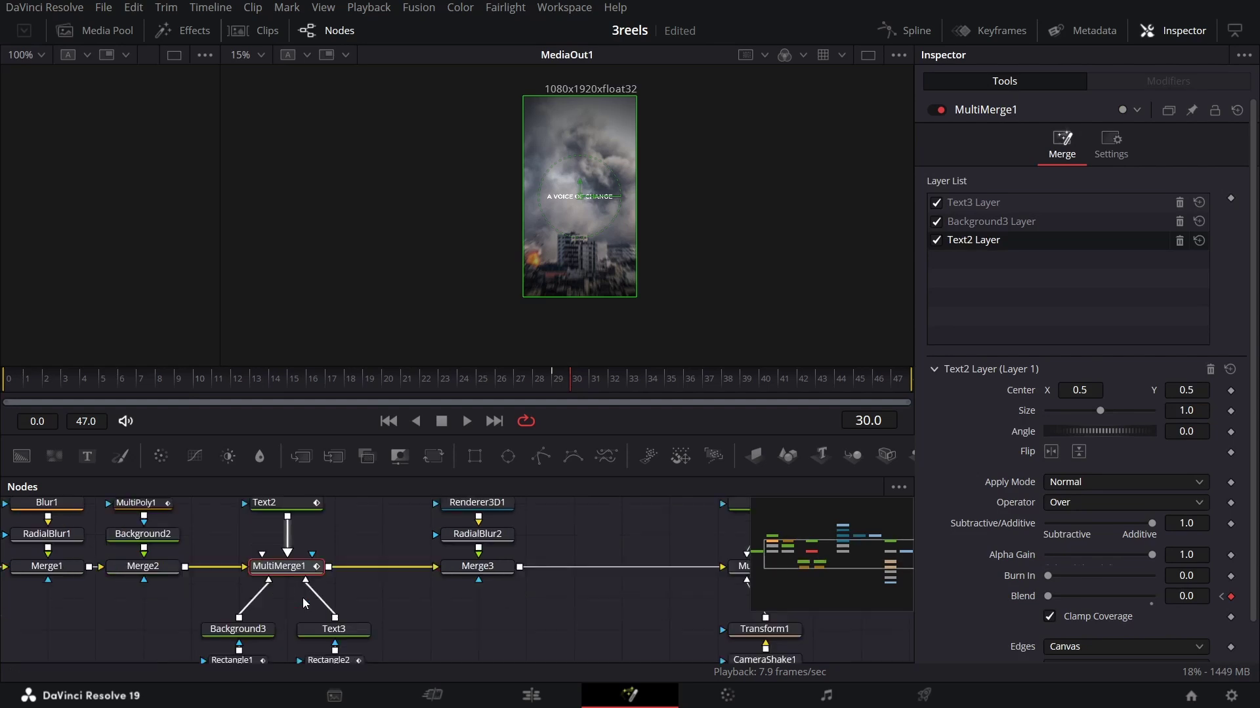
scroll(301, 612, up, 2)
drag(551, 383, 577, 384)
drag(616, 584, 334, 594)
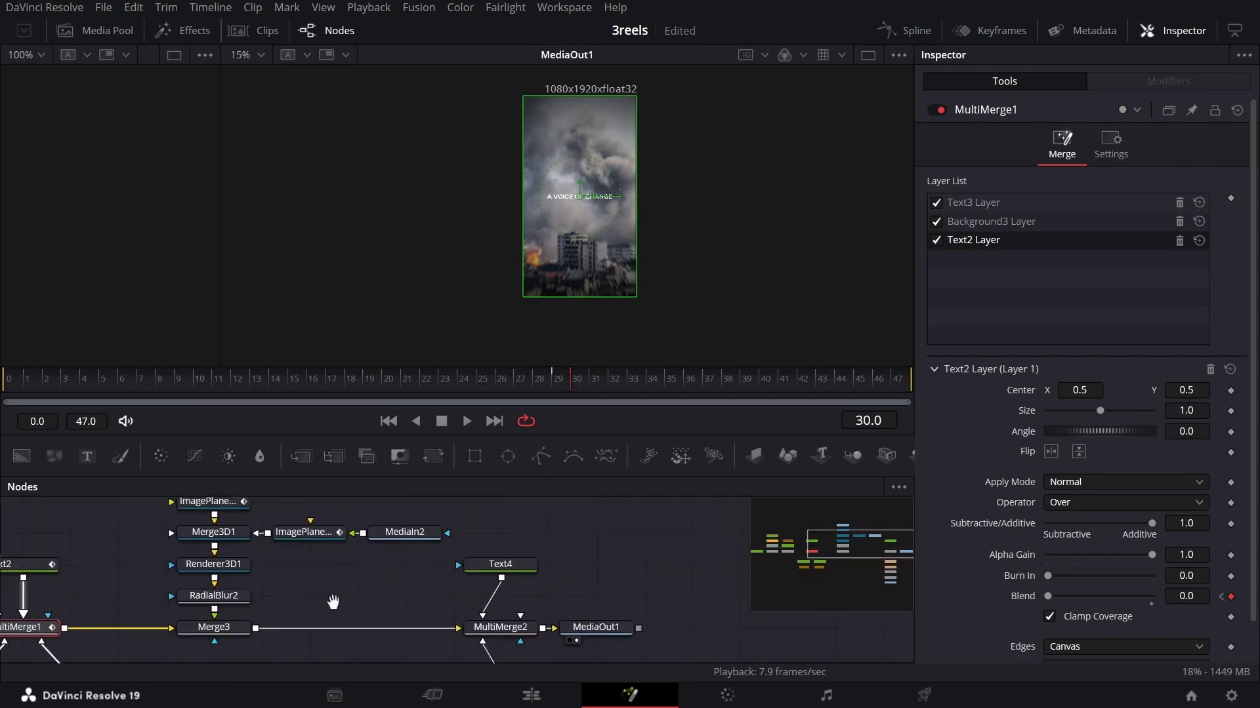
Step: In MultiMerge2, keyframe the MediaIn3 layer Blend at 0 on frame 29 and 1 on frame 30
click(484, 624)
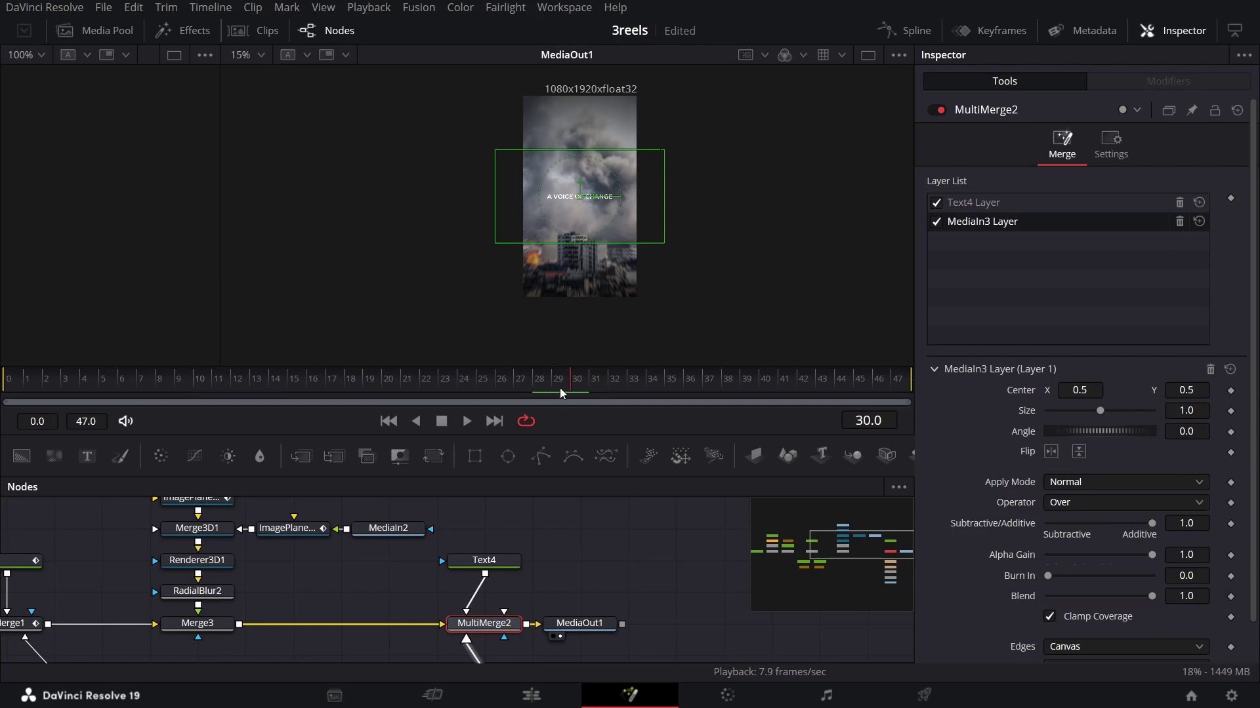
drag(560, 388, 558, 387)
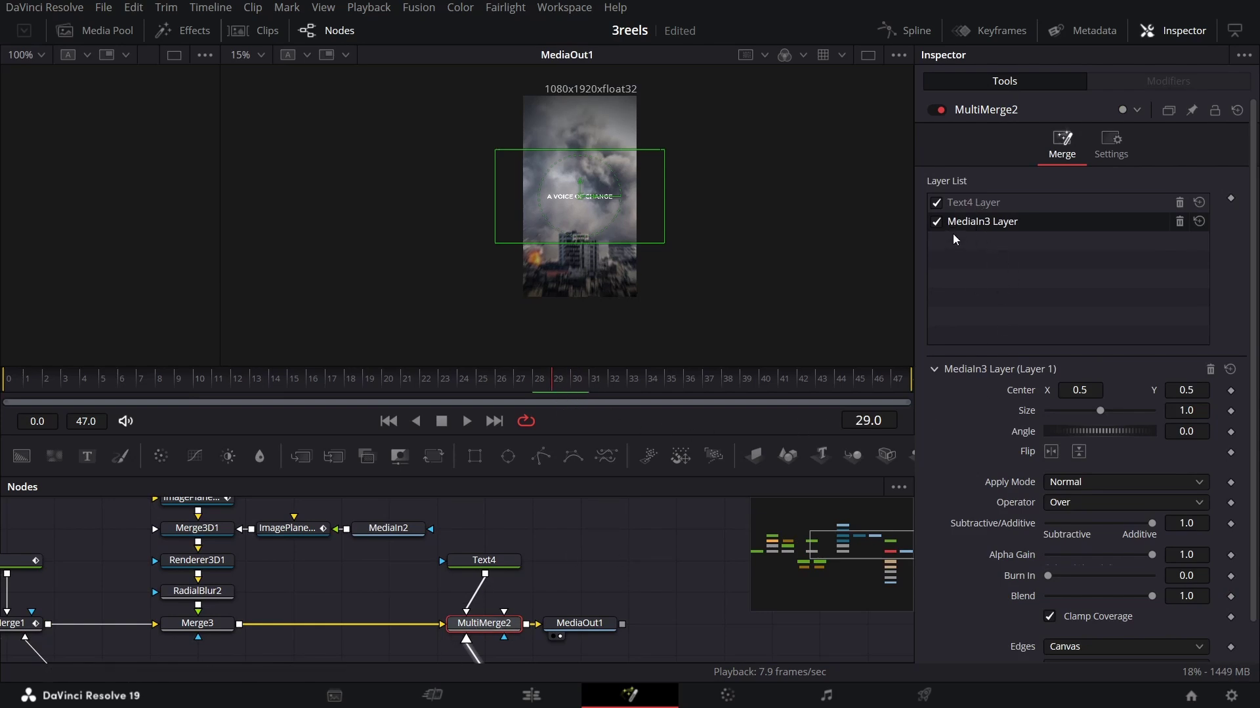
scroll(1018, 346, down, 1)
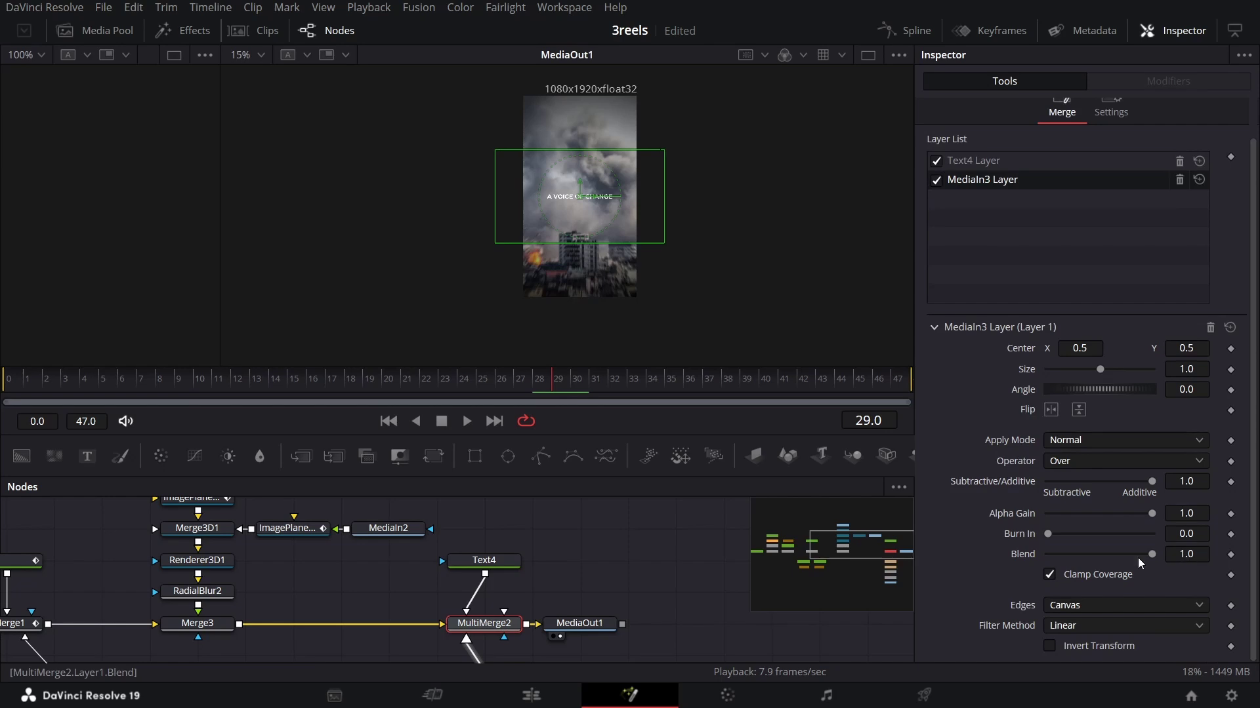
drag(1153, 557, 1119, 559)
click(1230, 555)
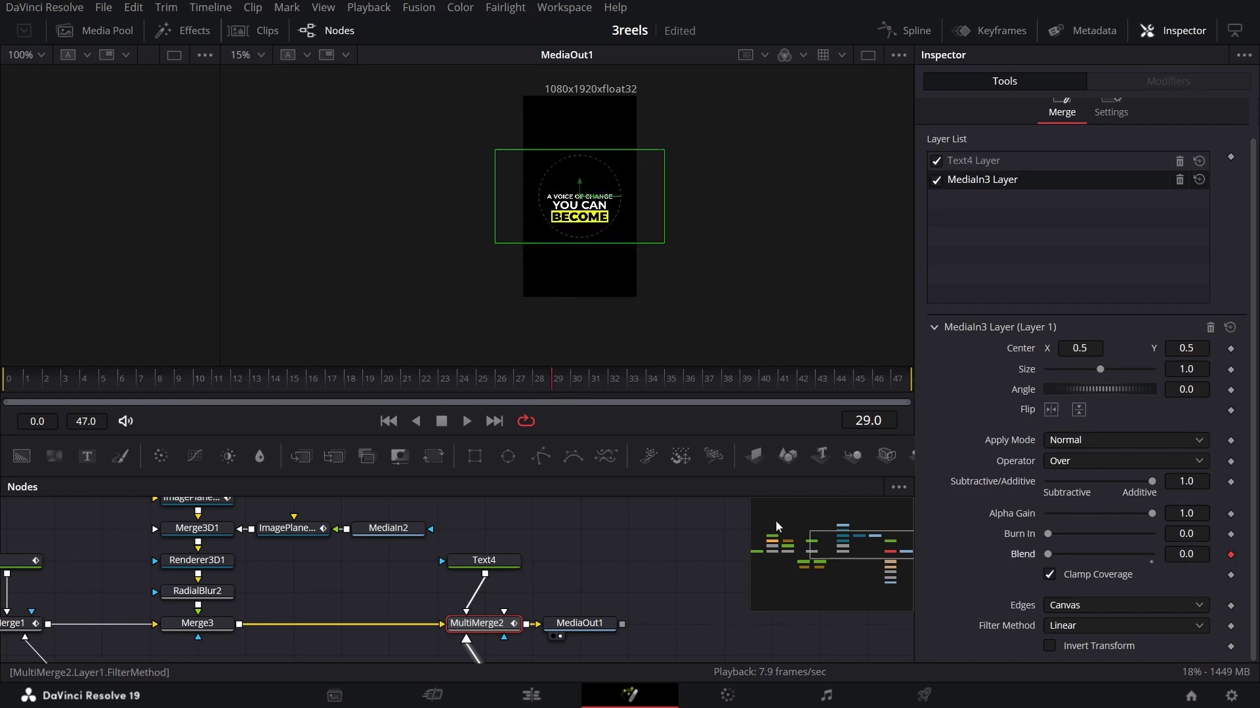
key(Right)
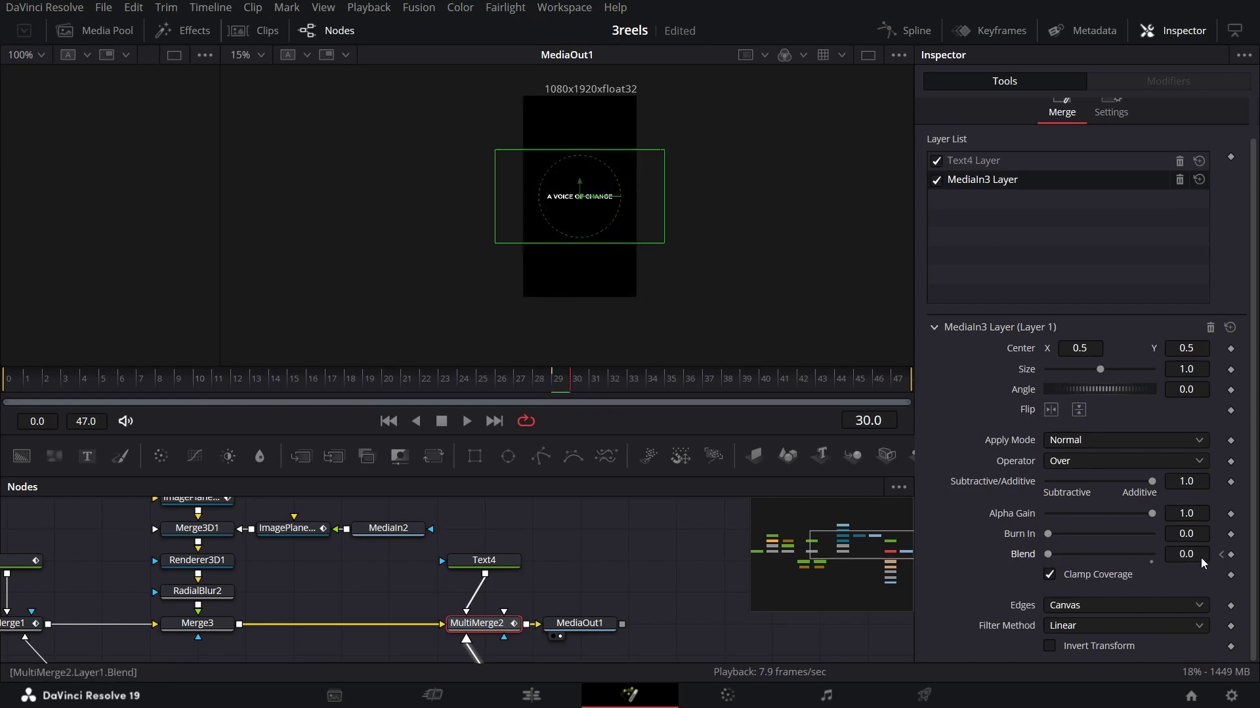
drag(1109, 563, 1145, 563)
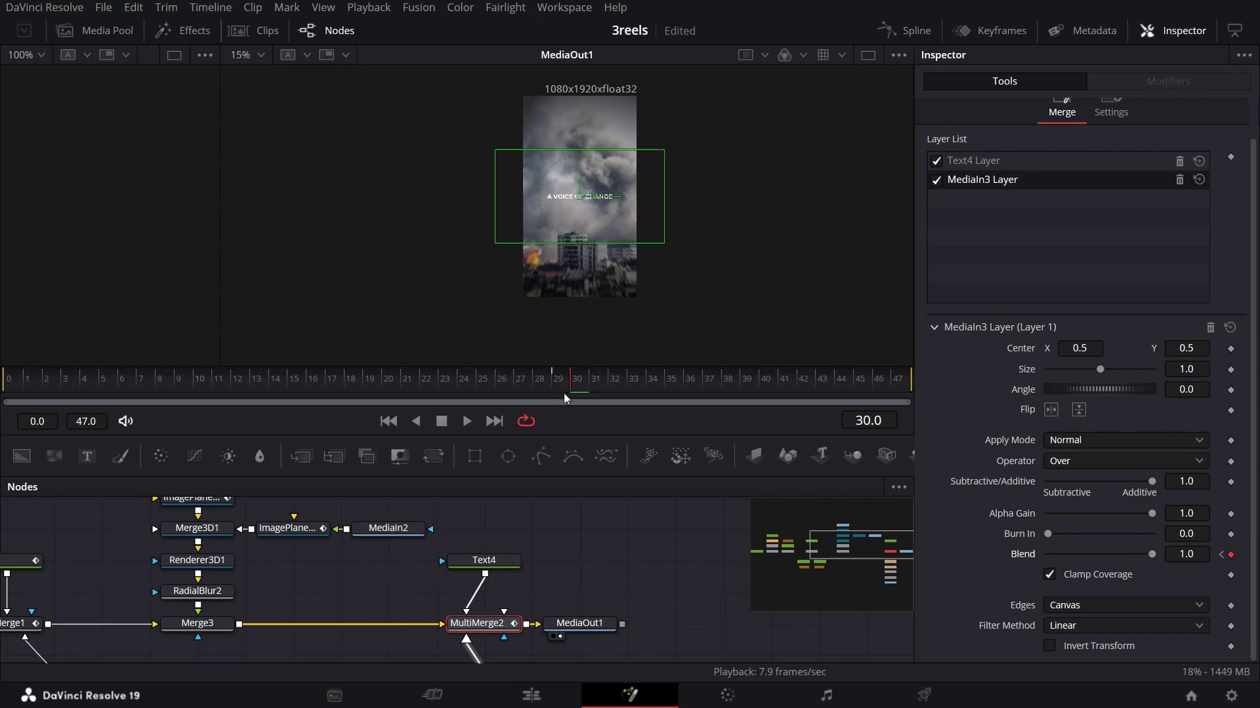
key(Left)
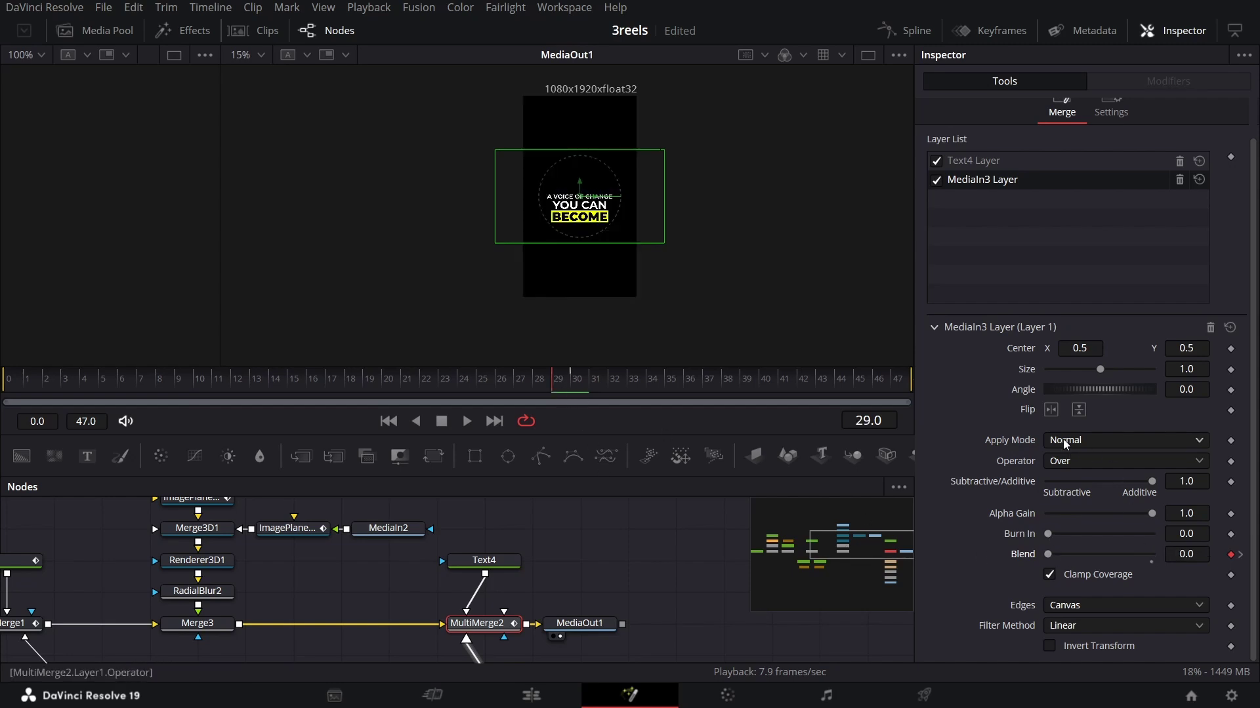
Step: Set the Text4 layer Blend to 0 at frame 29 and preview the flicker playback
click(1001, 162)
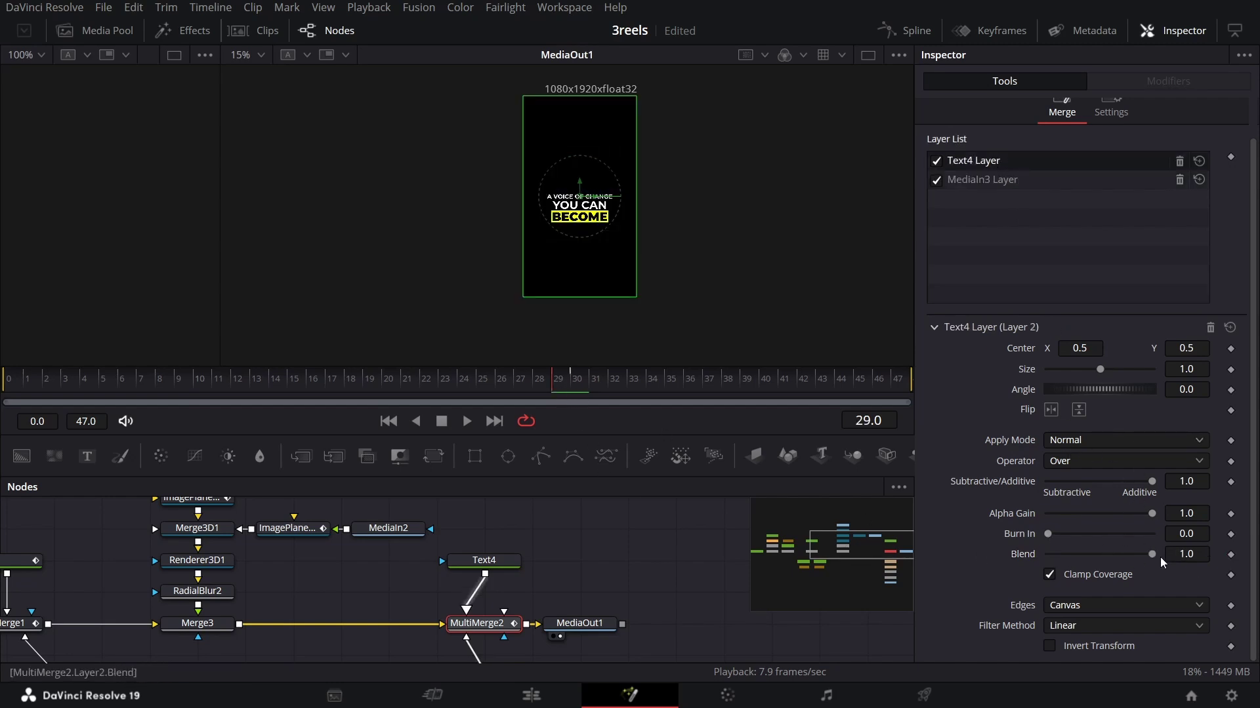
drag(1161, 562, 1012, 563)
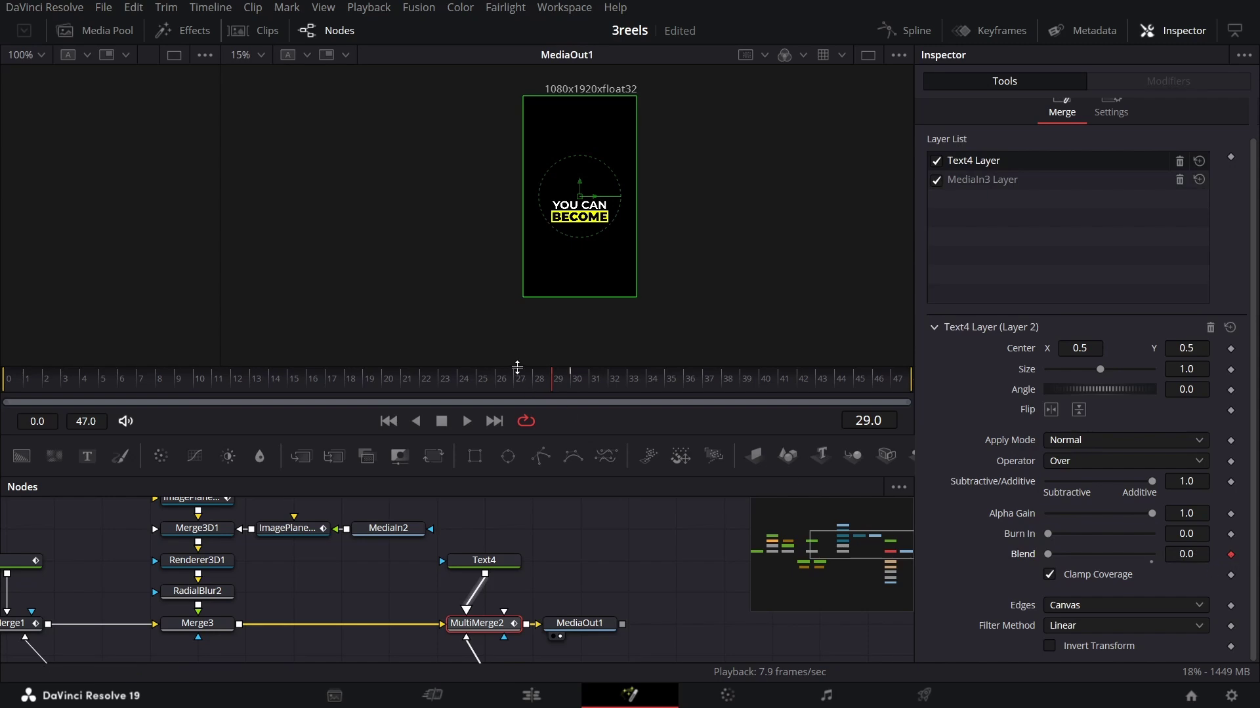
click(581, 389)
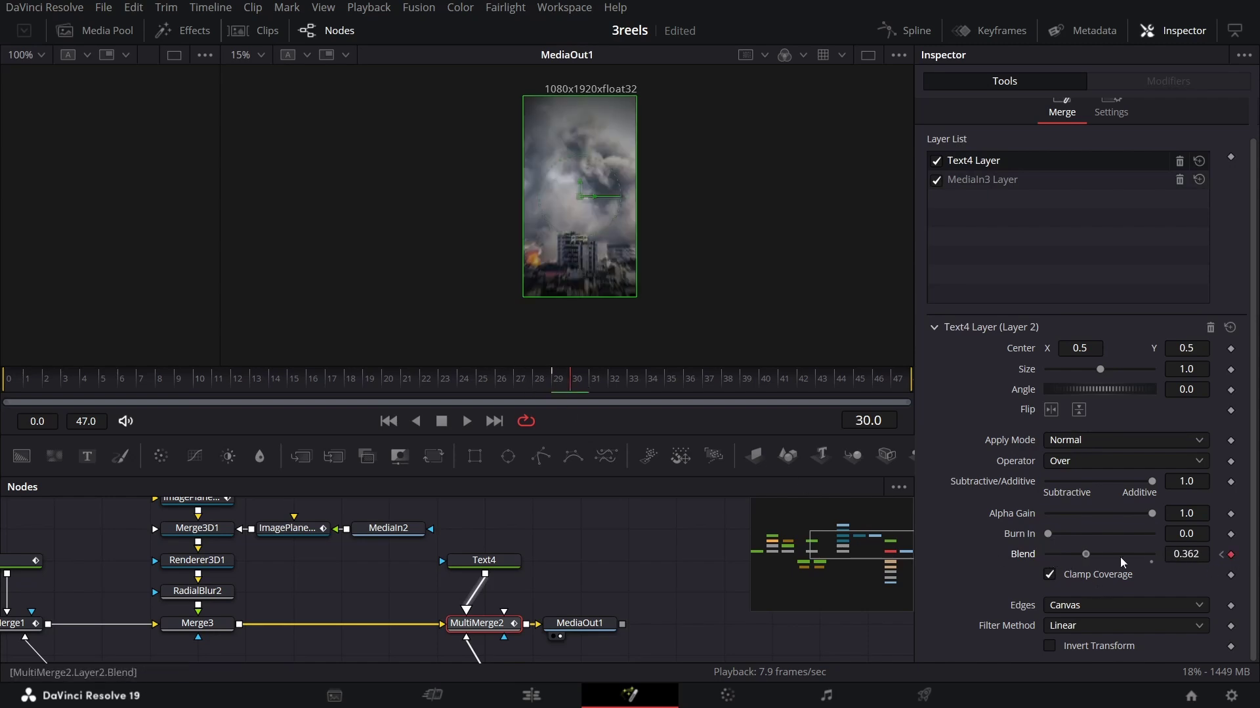
key(j)
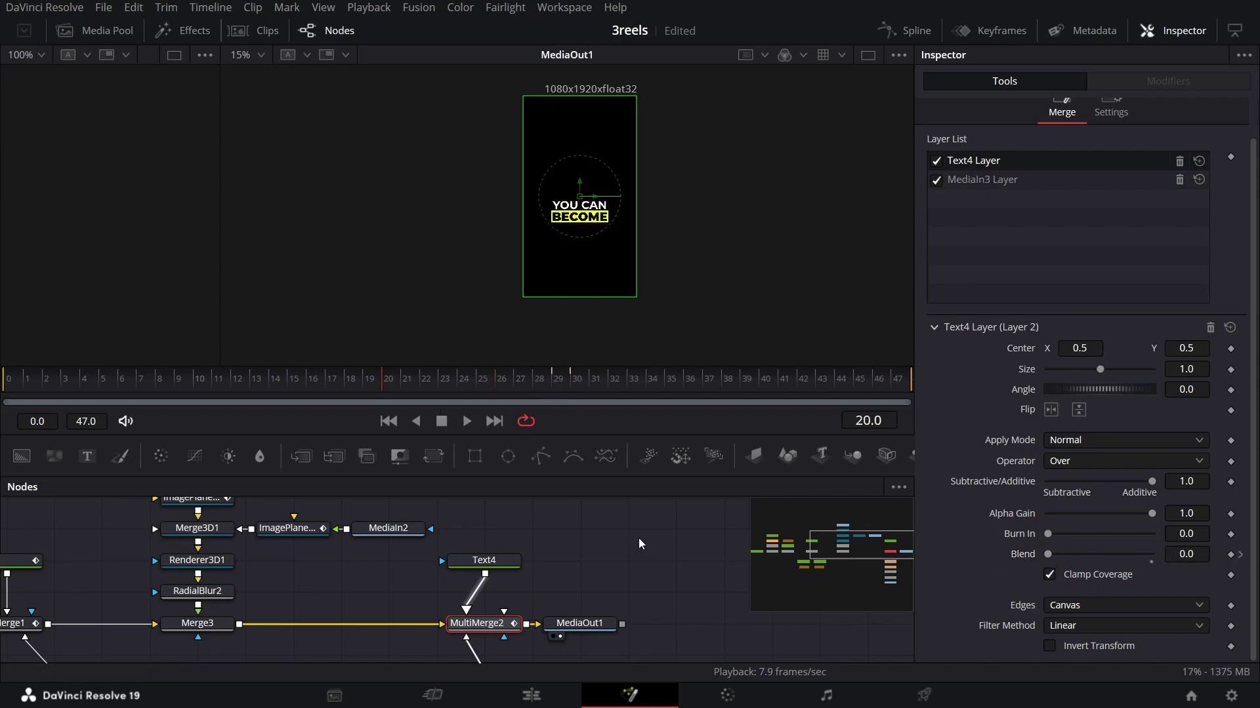
key(l)
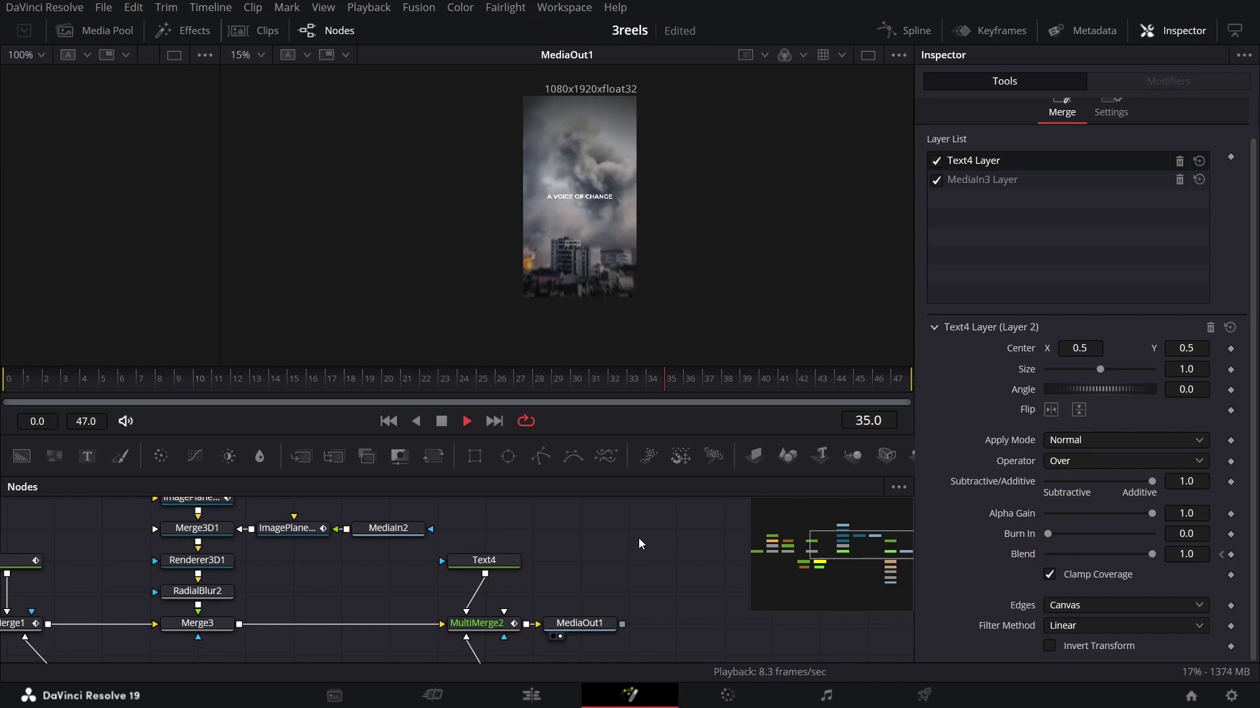
drag(539, 389, 538, 391)
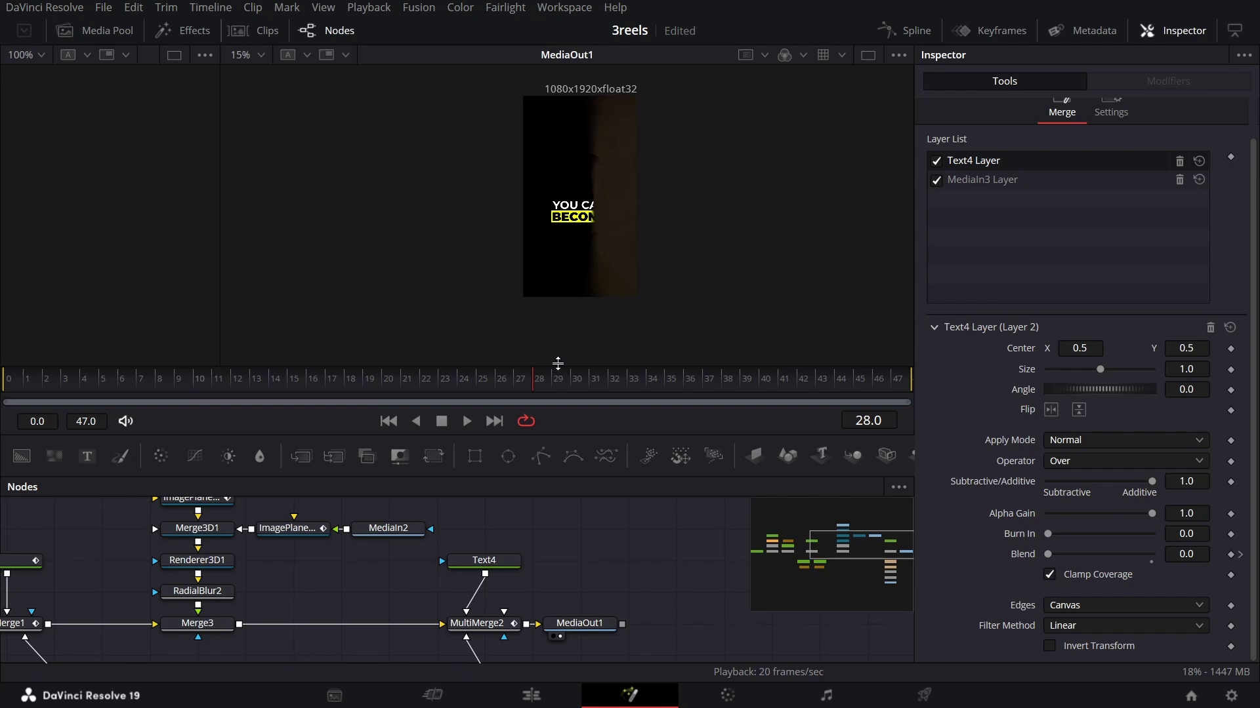
drag(530, 380, 521, 383)
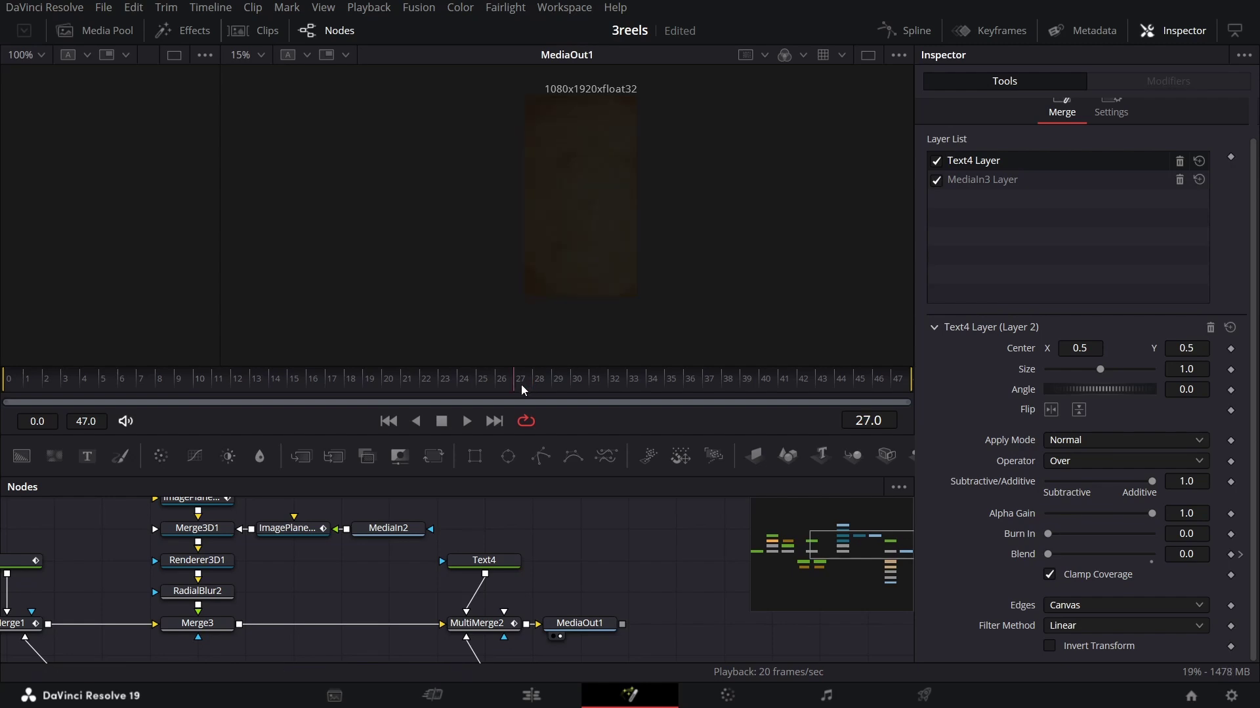
Step: Keyframe Text4's Blend at frame 27, then set MediaIn3 and Text4 layers fully visible at frame 28
click(1231, 554)
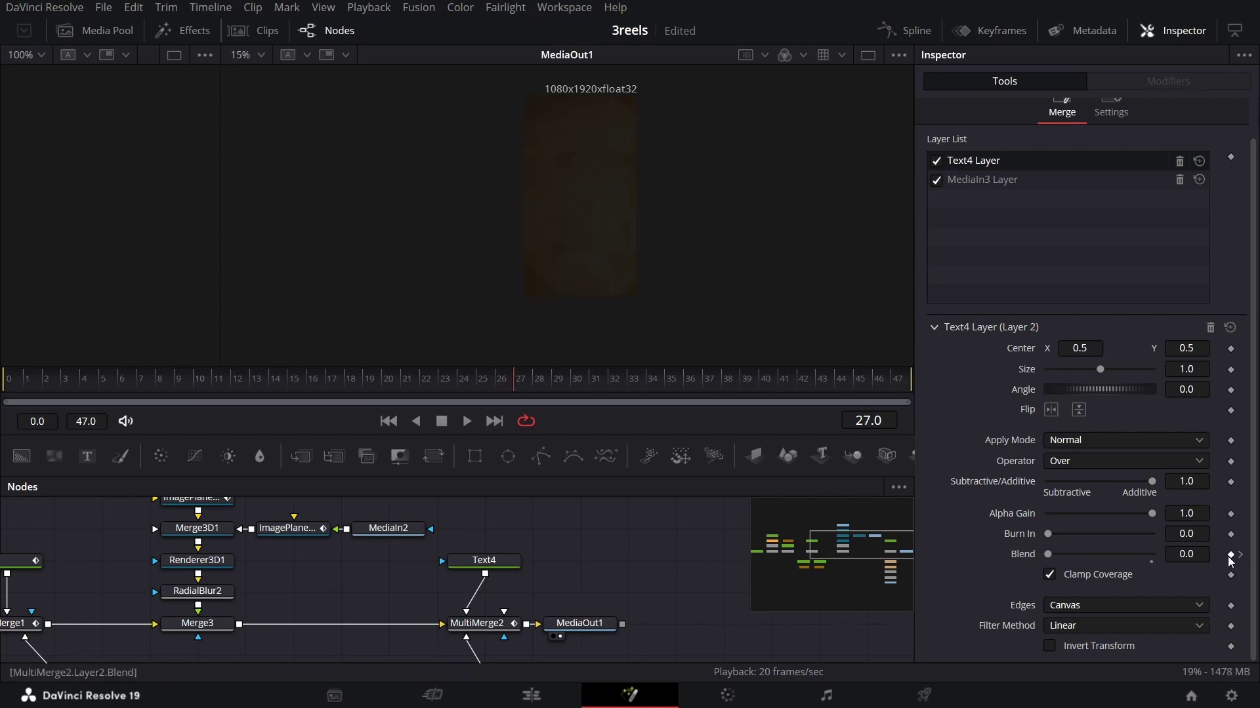
click(976, 180)
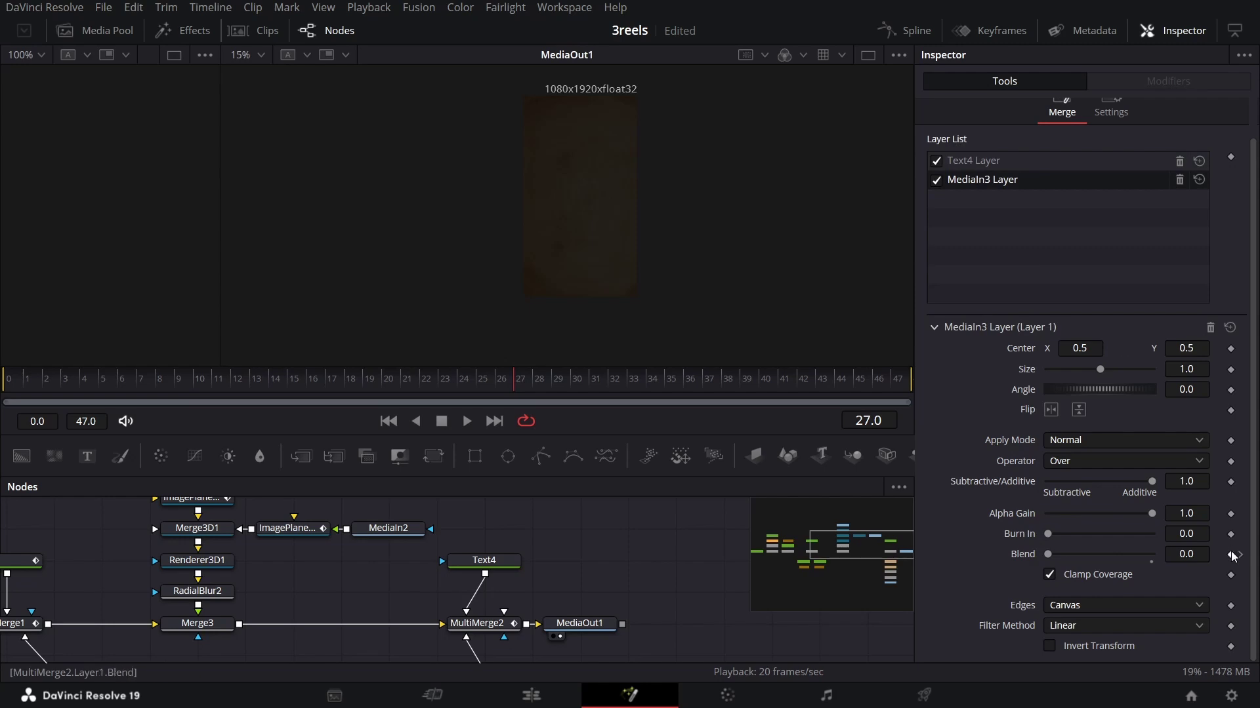
click(534, 384)
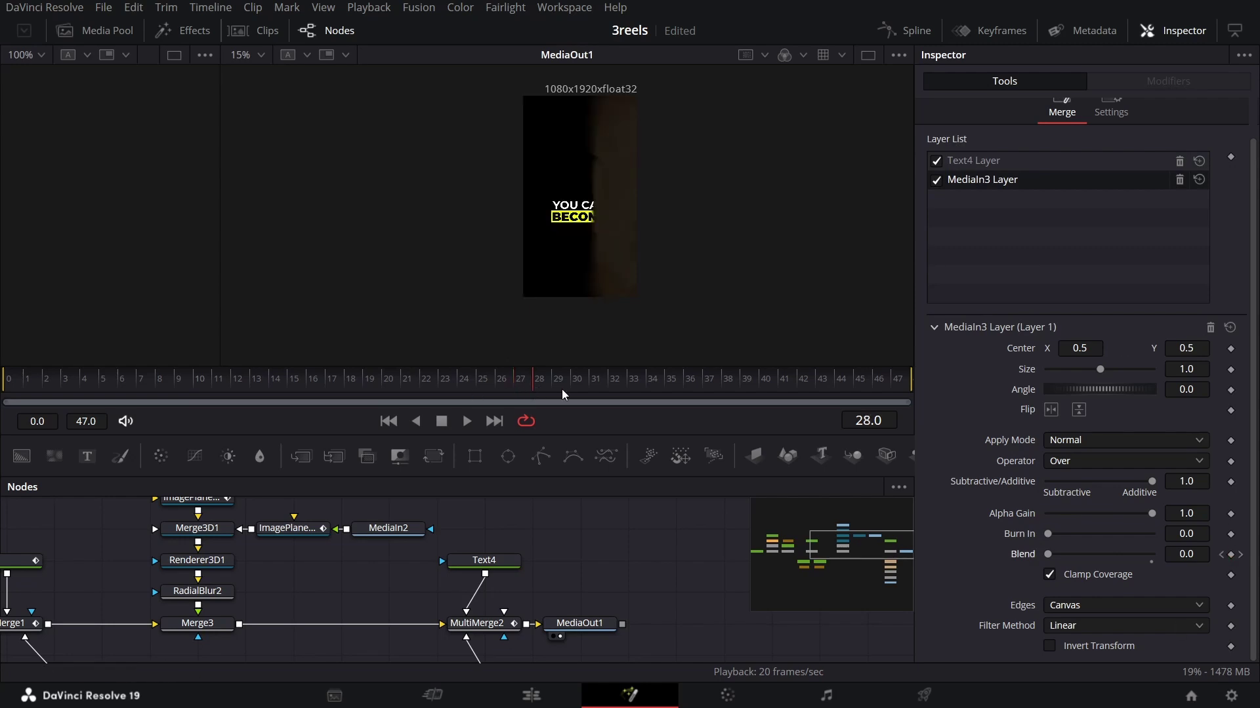
drag(1049, 554, 1233, 583)
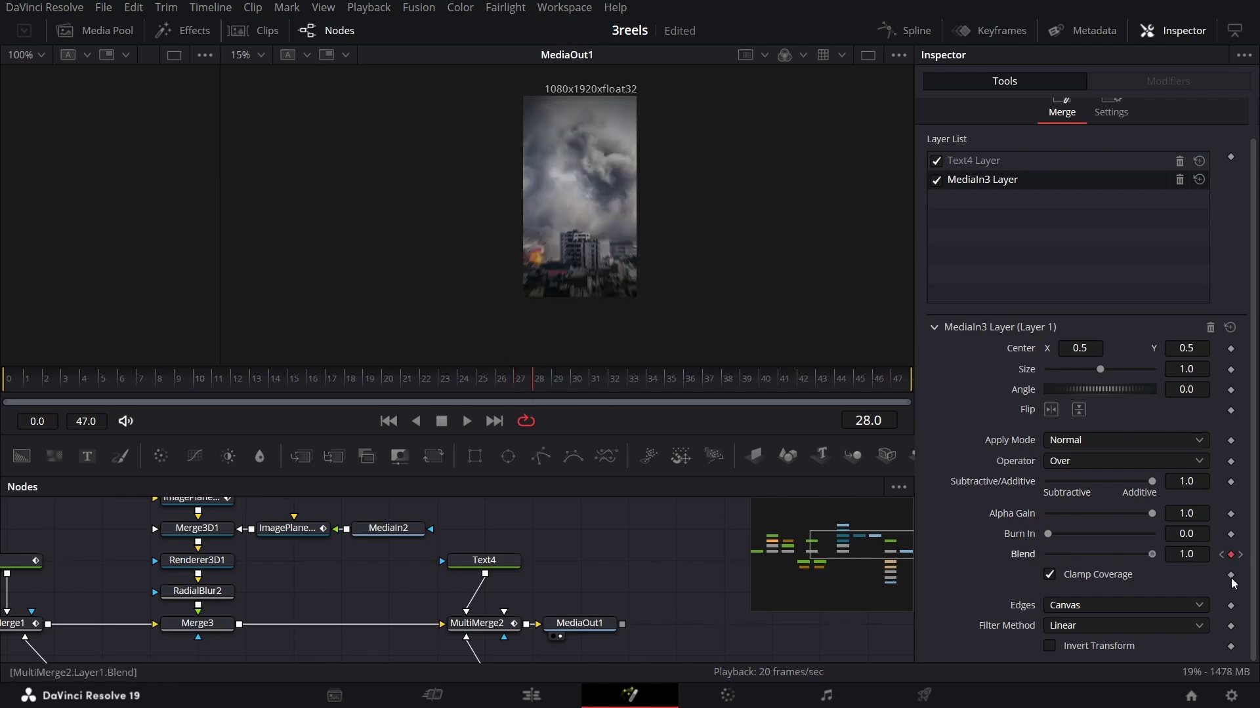
click(963, 160)
drag(1048, 554, 1154, 554)
Step: Remove the MediaIn3 layer's Blend keyframe at frame 30 and play back to preview the flicker
click(550, 391)
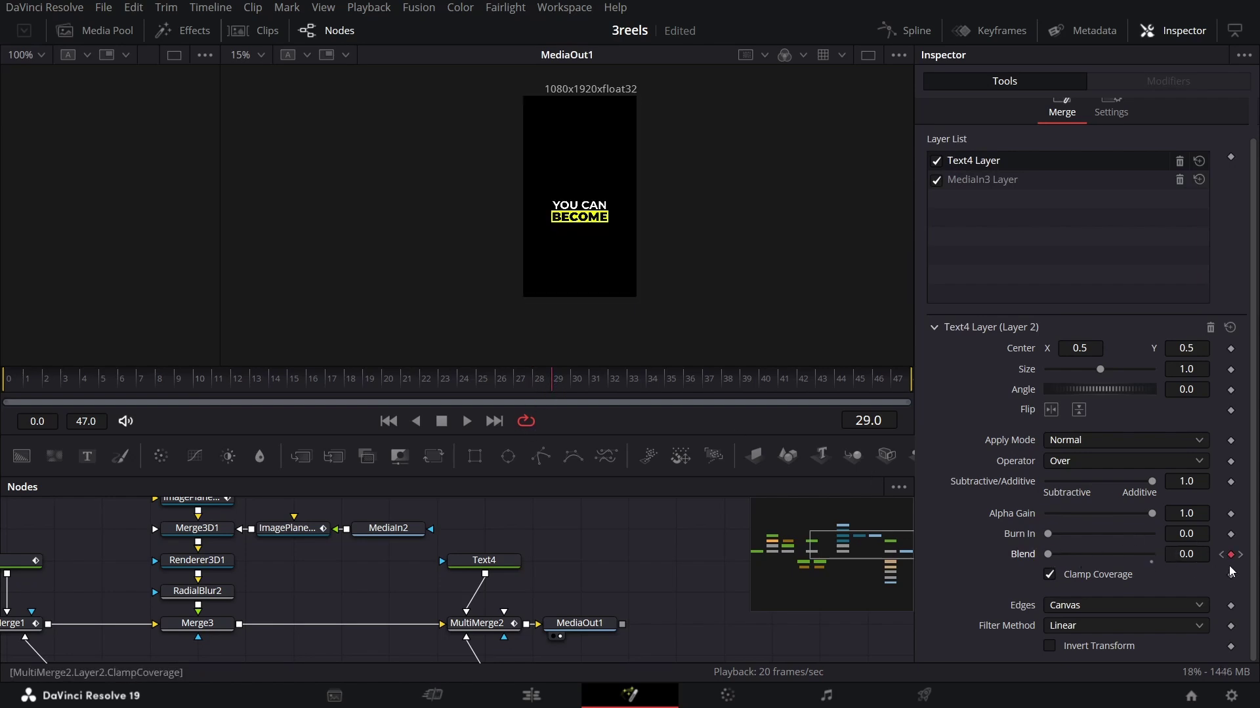
click(984, 180)
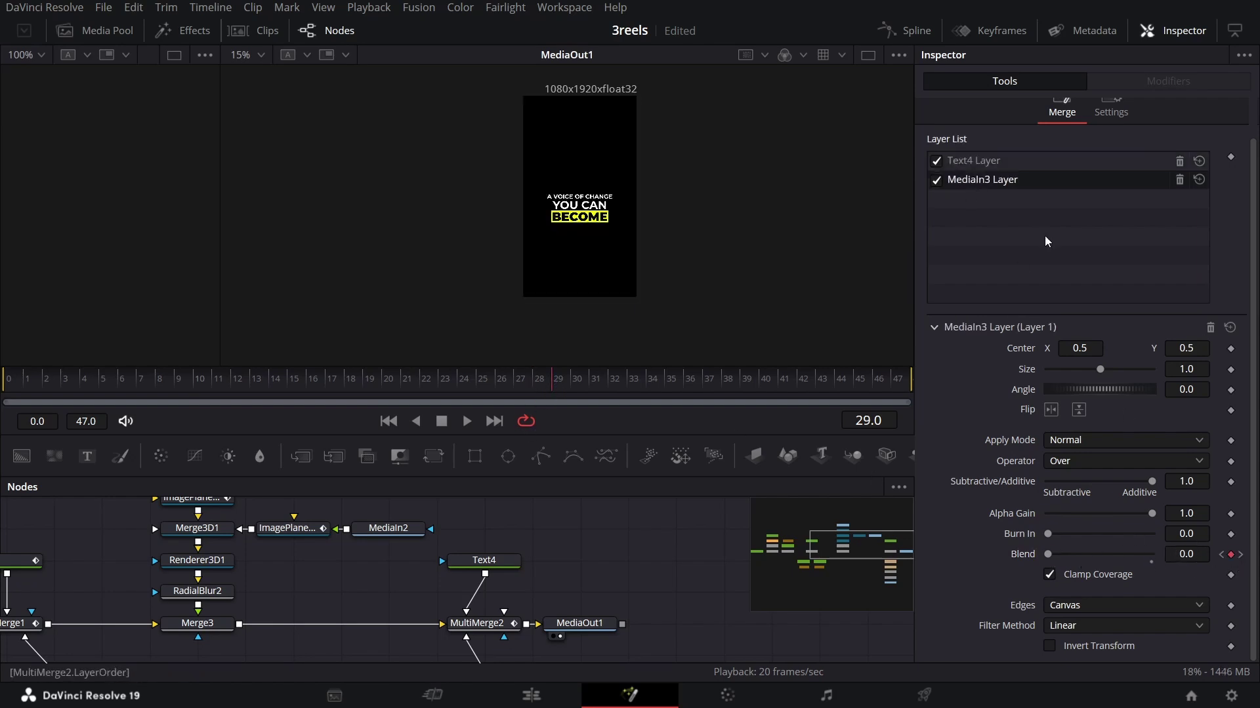
click(1239, 557)
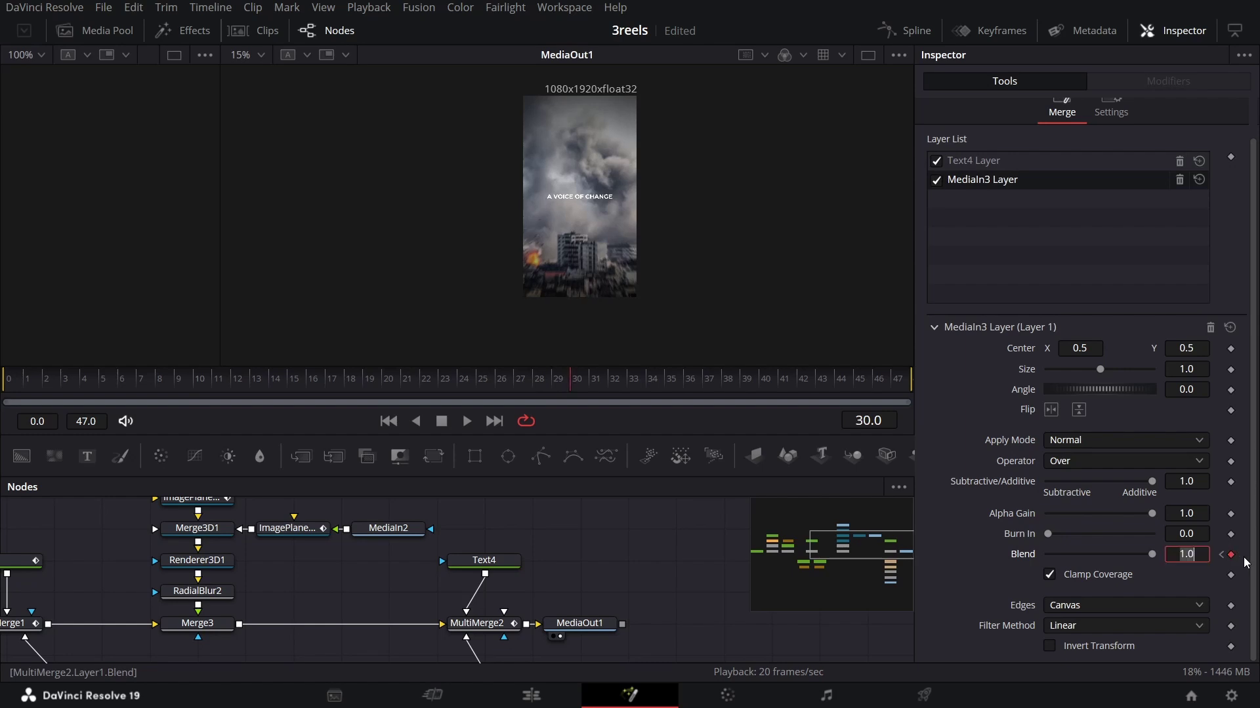
click(1232, 556)
click(993, 163)
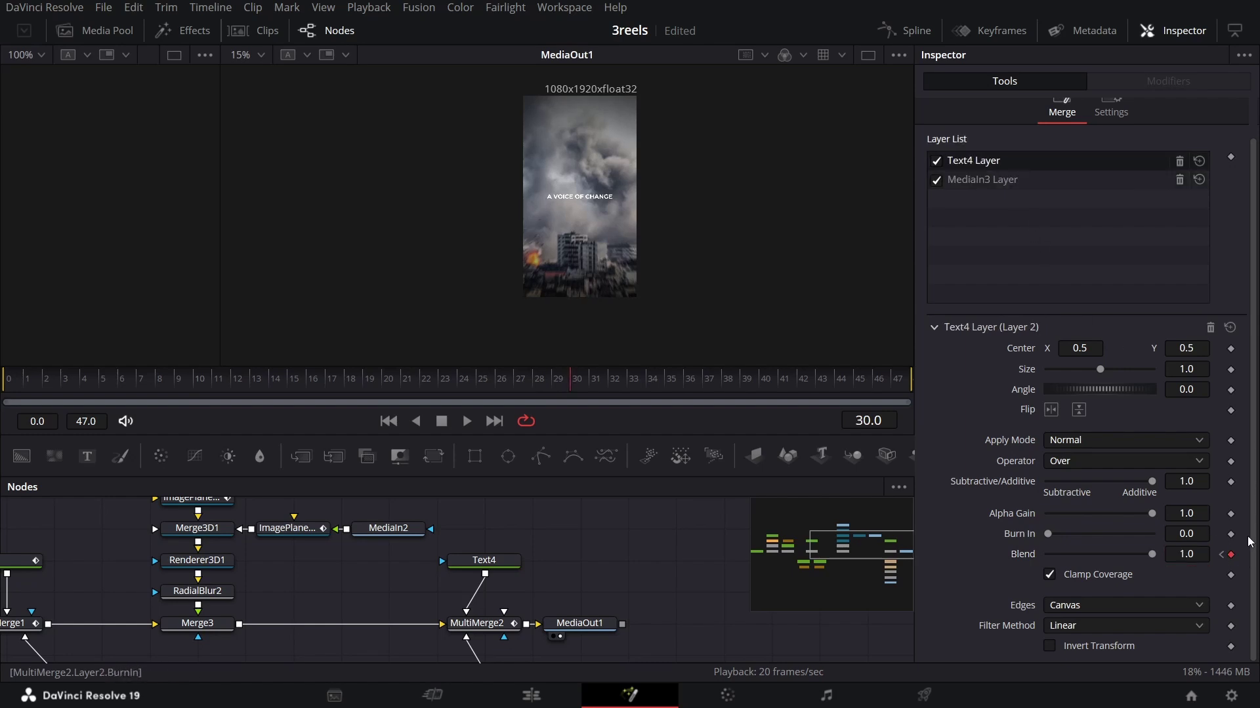
click(467, 420)
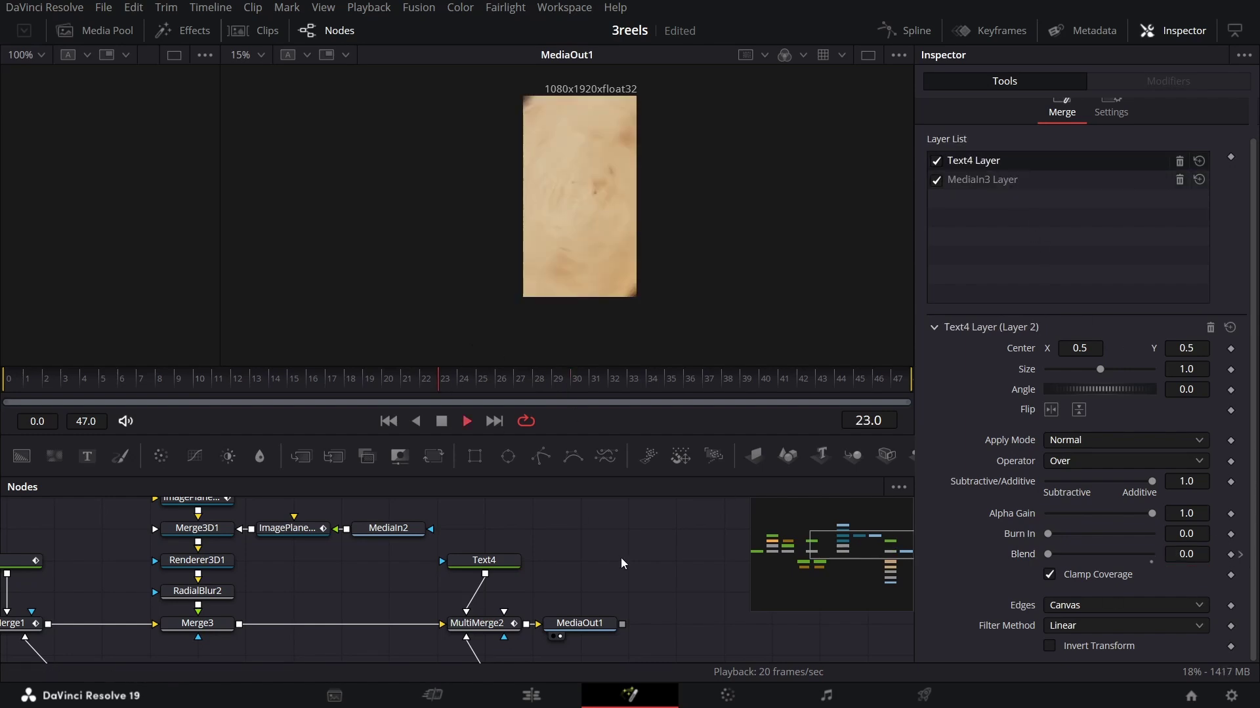
click(432, 376)
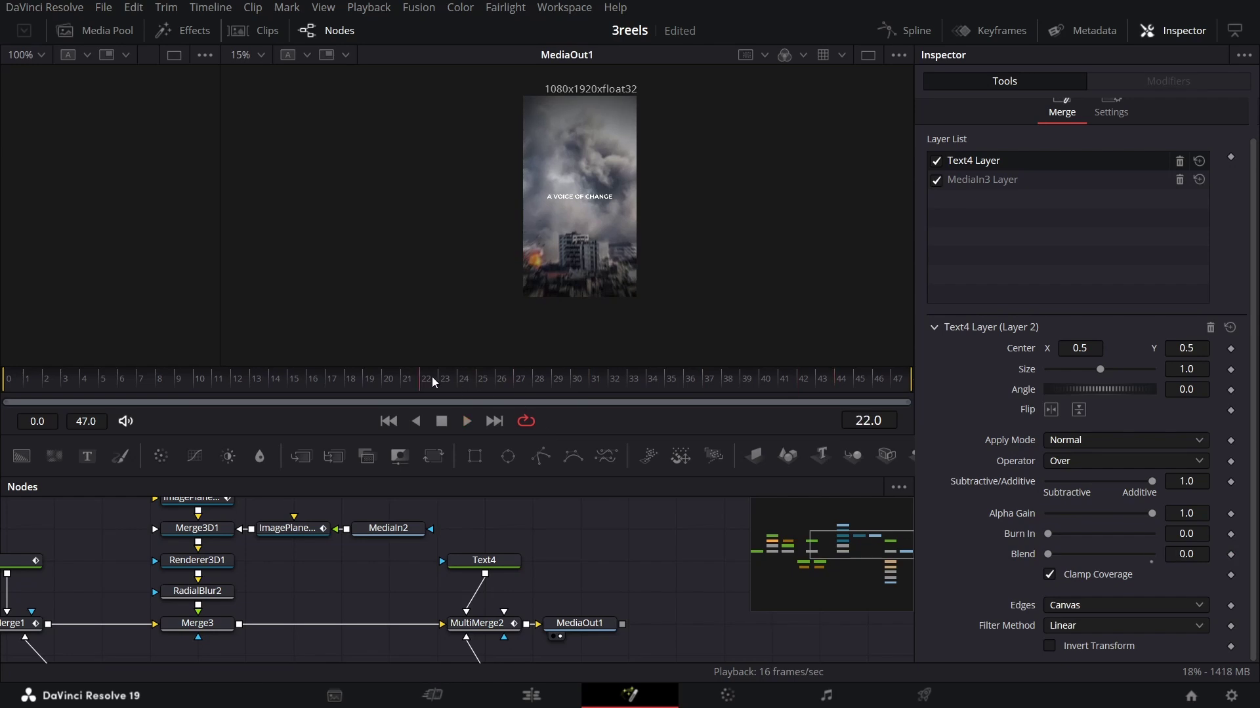
drag(431, 376, 747, 407)
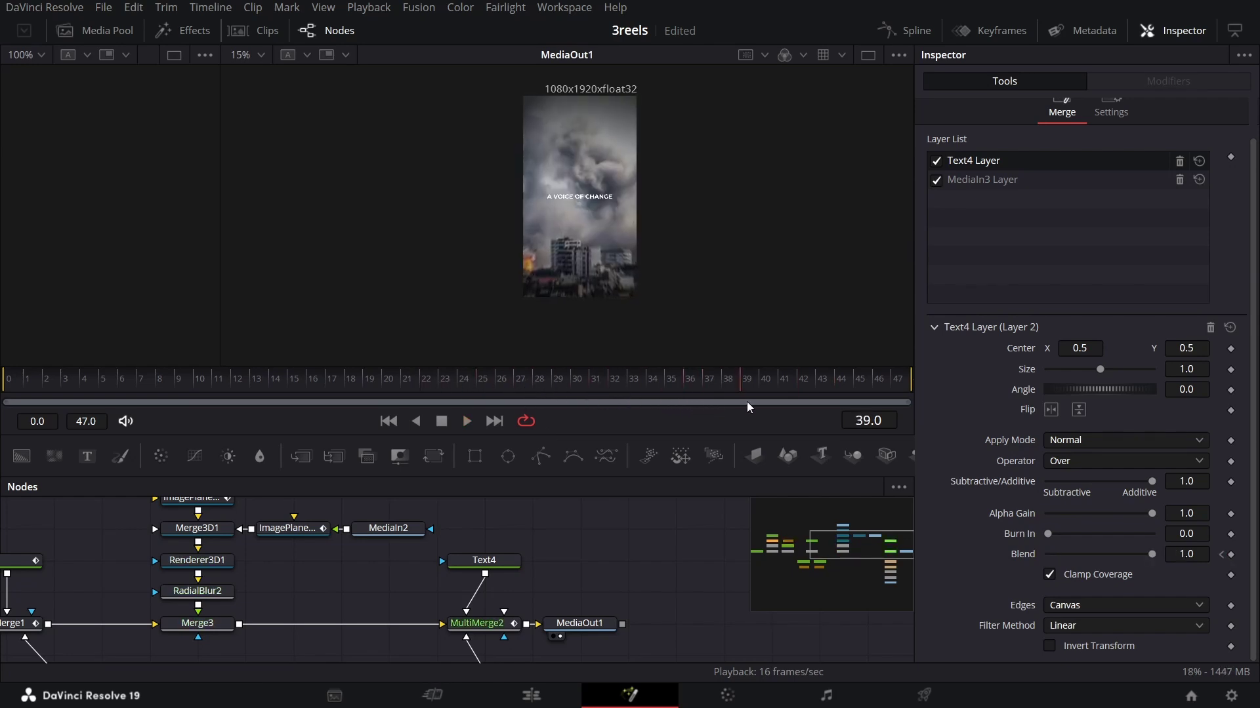
Step: At frame 29, keyframe Text4's colour and font and set the text colour to black
click(516, 560)
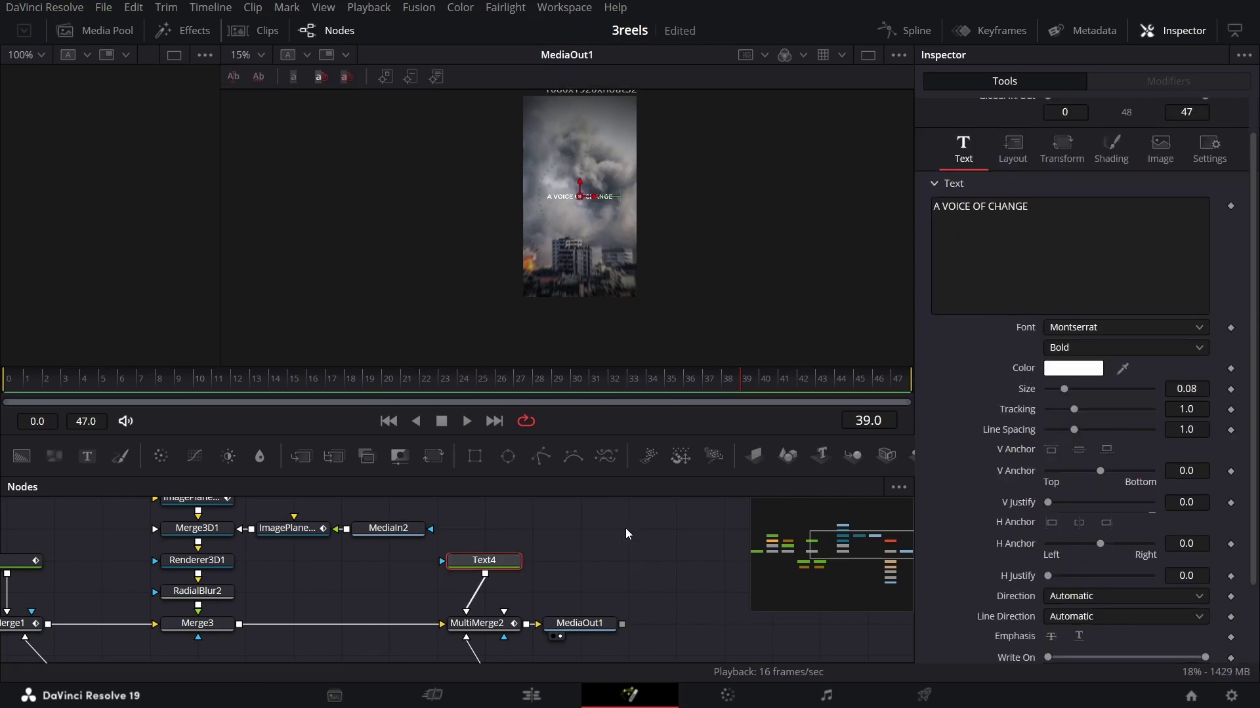
drag(560, 384, 552, 384)
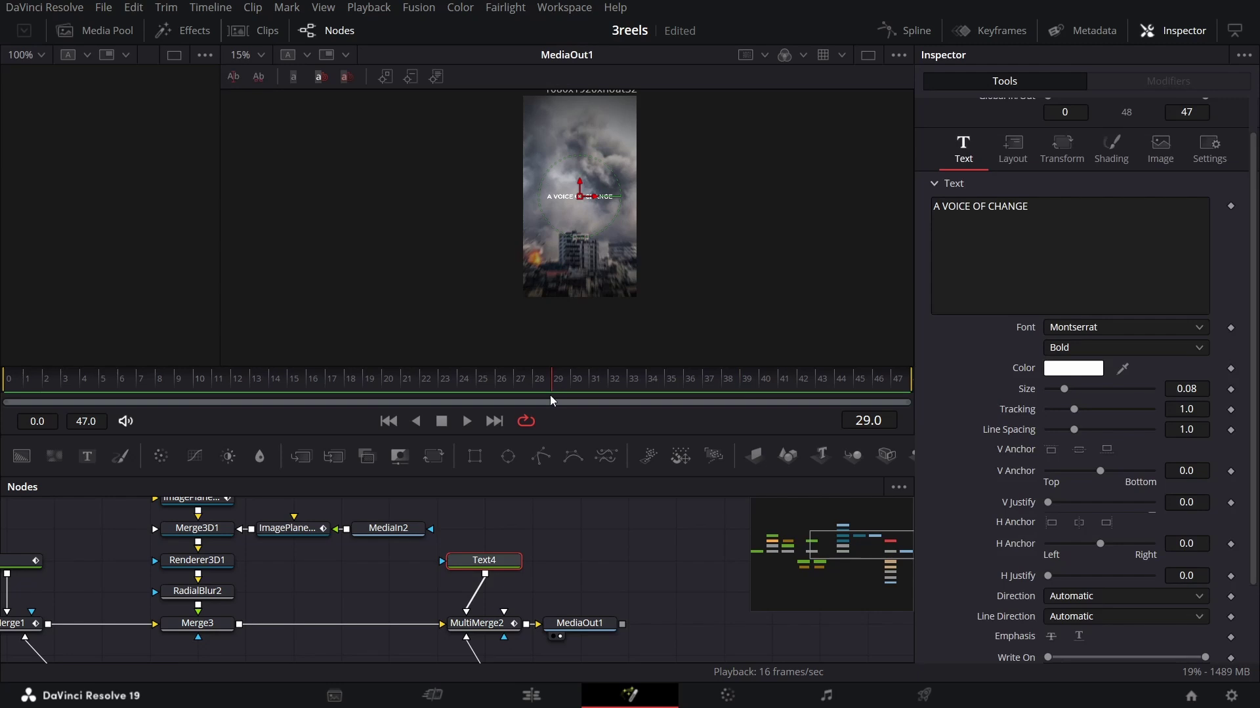
click(1231, 368)
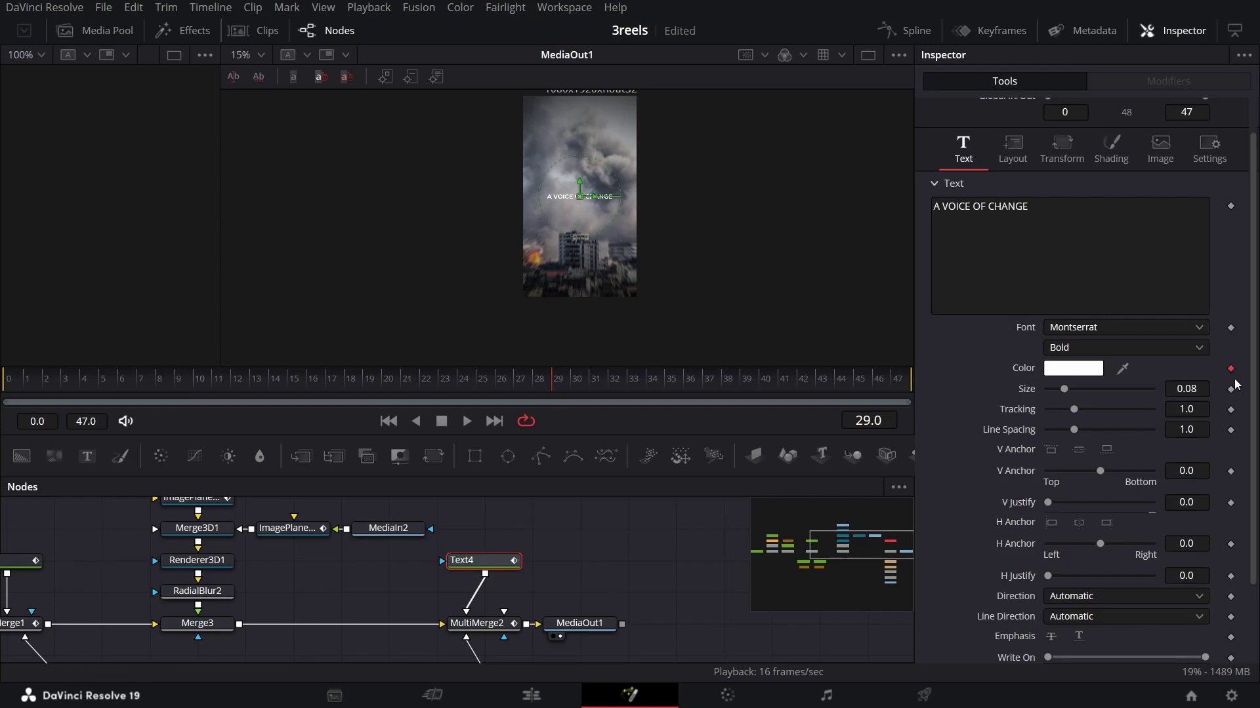
click(1230, 327)
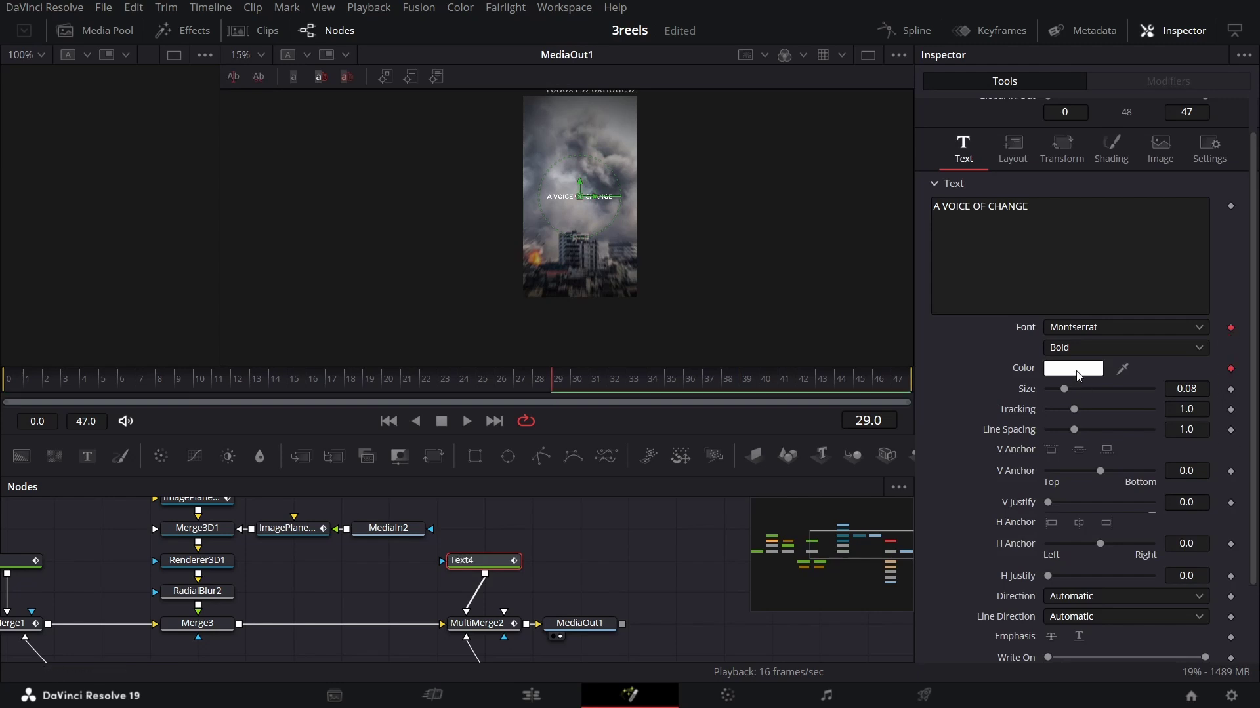
click(1079, 375)
drag(820, 306, 822, 380)
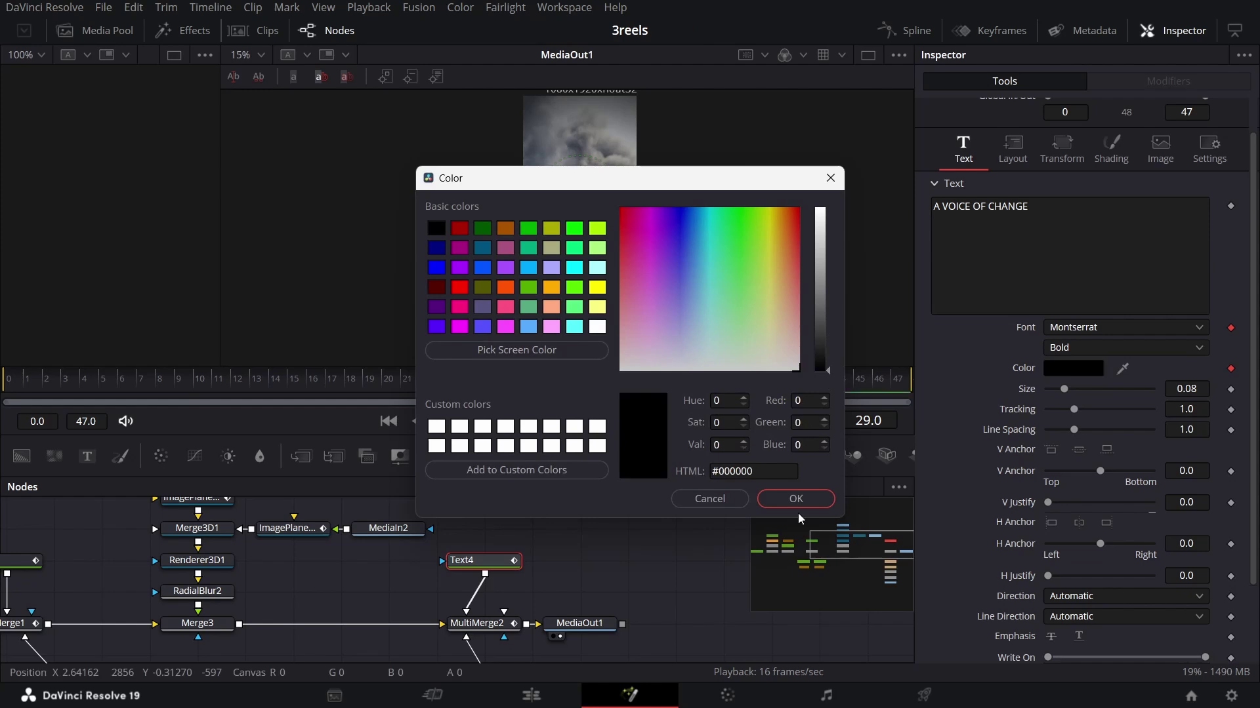
click(807, 499)
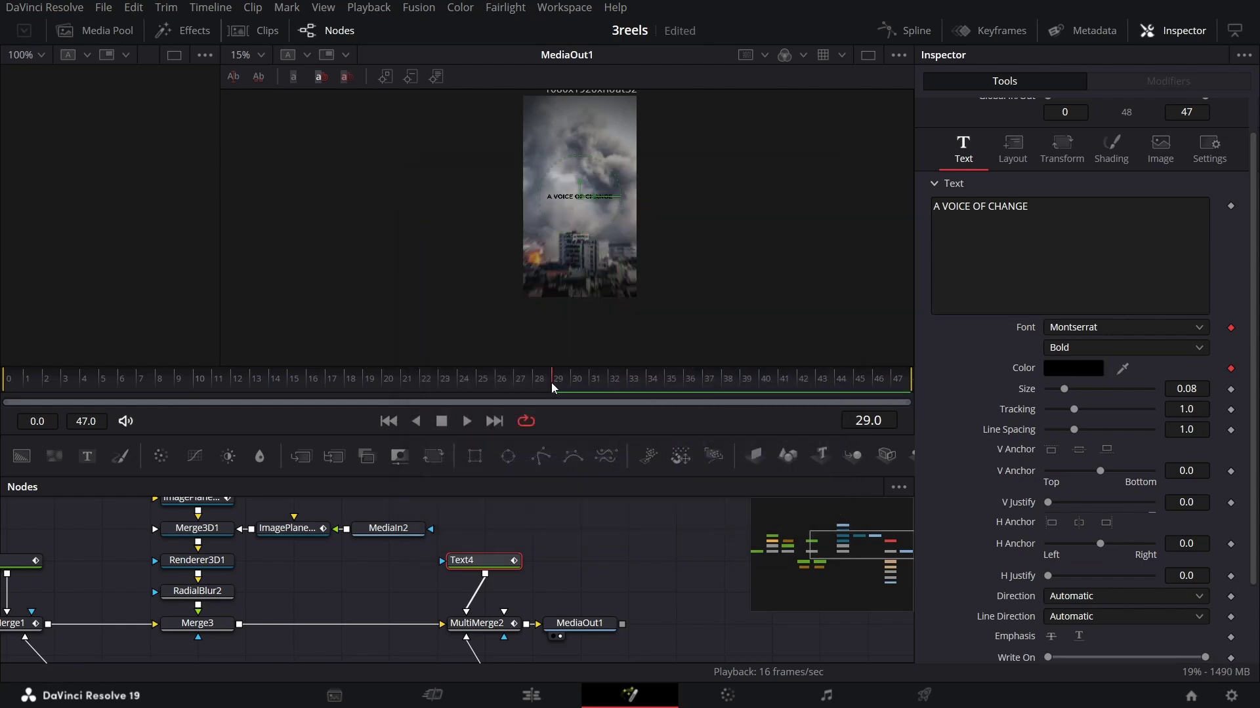
Step: Set the text colour to full white at frame 30
drag(557, 386, 577, 385)
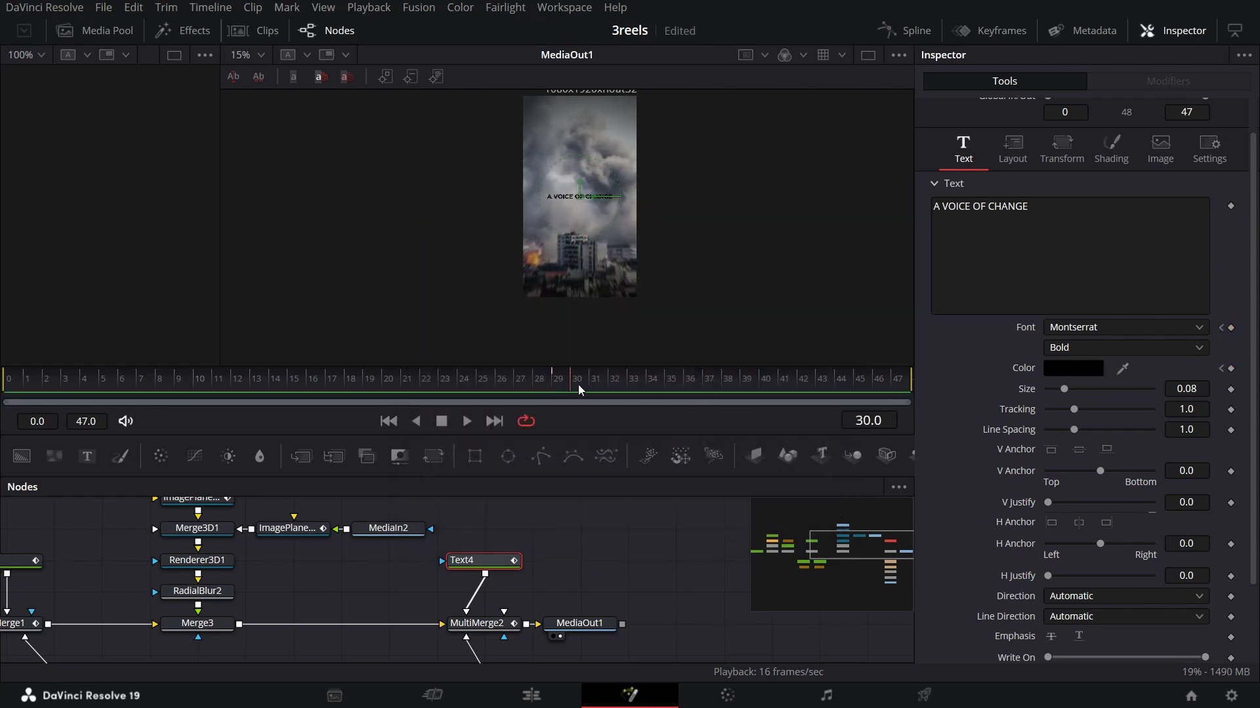
key(Left)
click(1088, 370)
drag(821, 369, 819, 210)
click(794, 498)
click(573, 379)
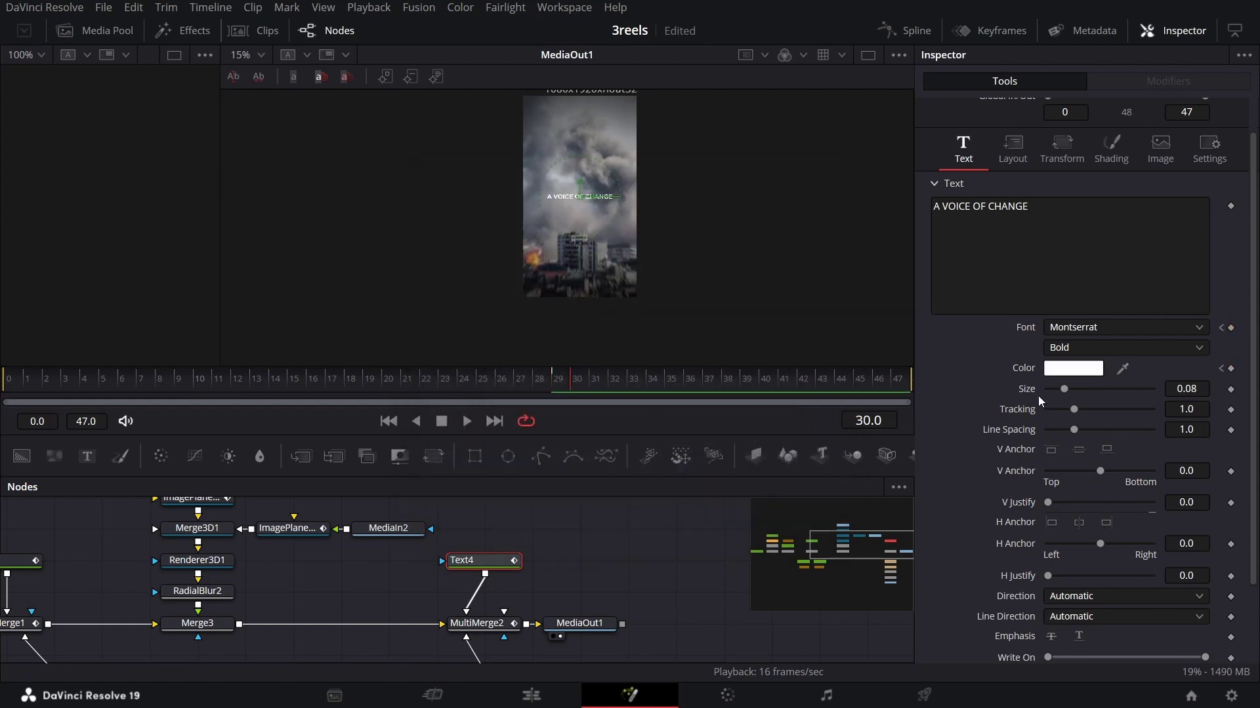
Step: Set the text colour back to black at frame 31
click(1088, 370)
drag(824, 323, 801, 459)
click(812, 499)
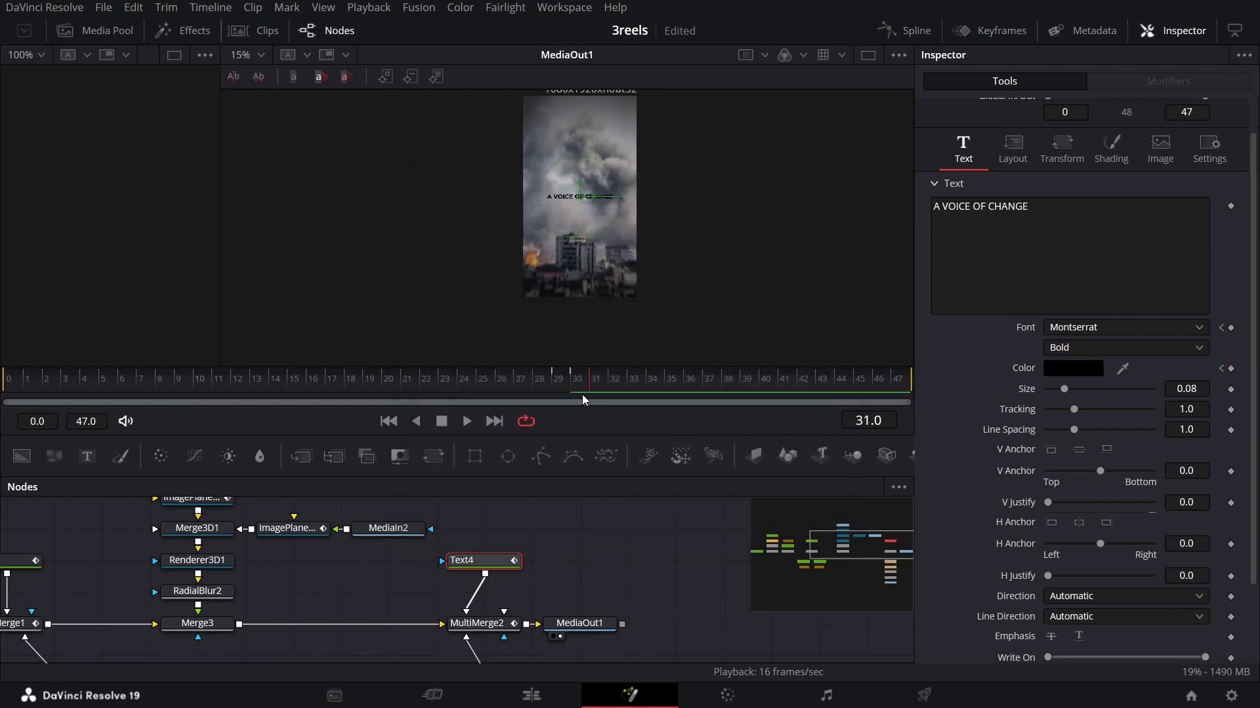
Step: Set the title weight to Light at frame 30 and Medium at frame 31
click(1074, 349)
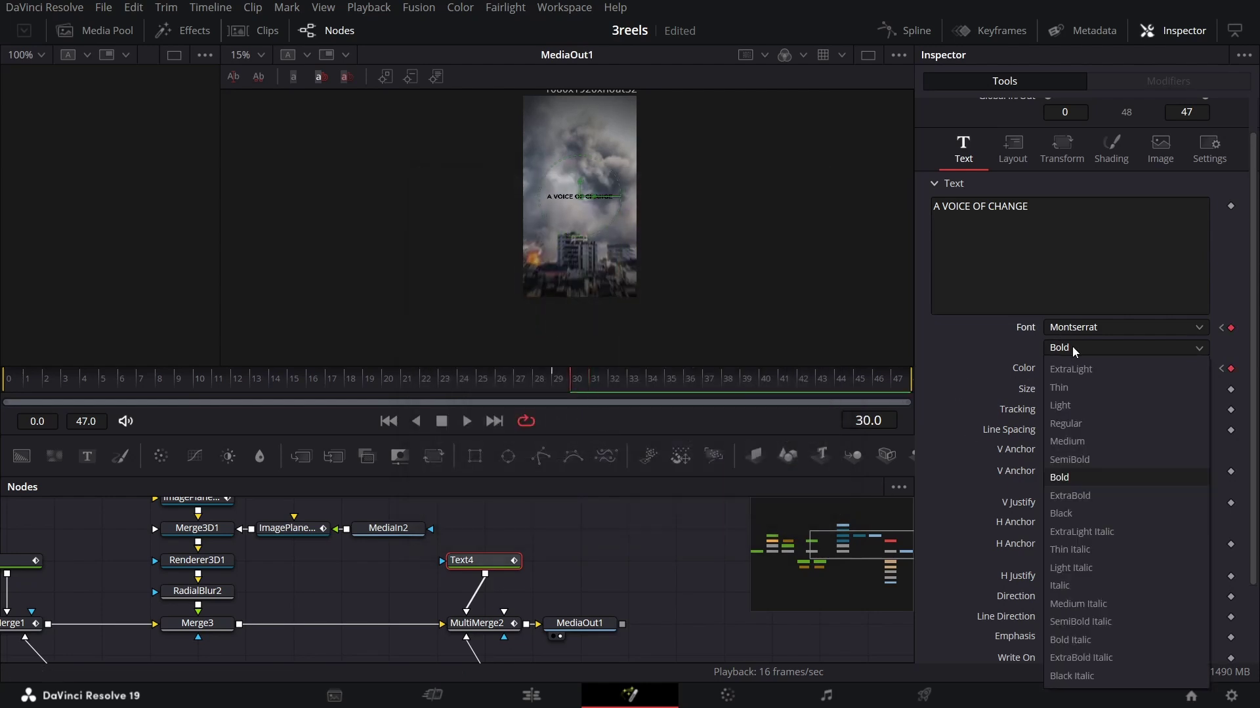
click(1068, 407)
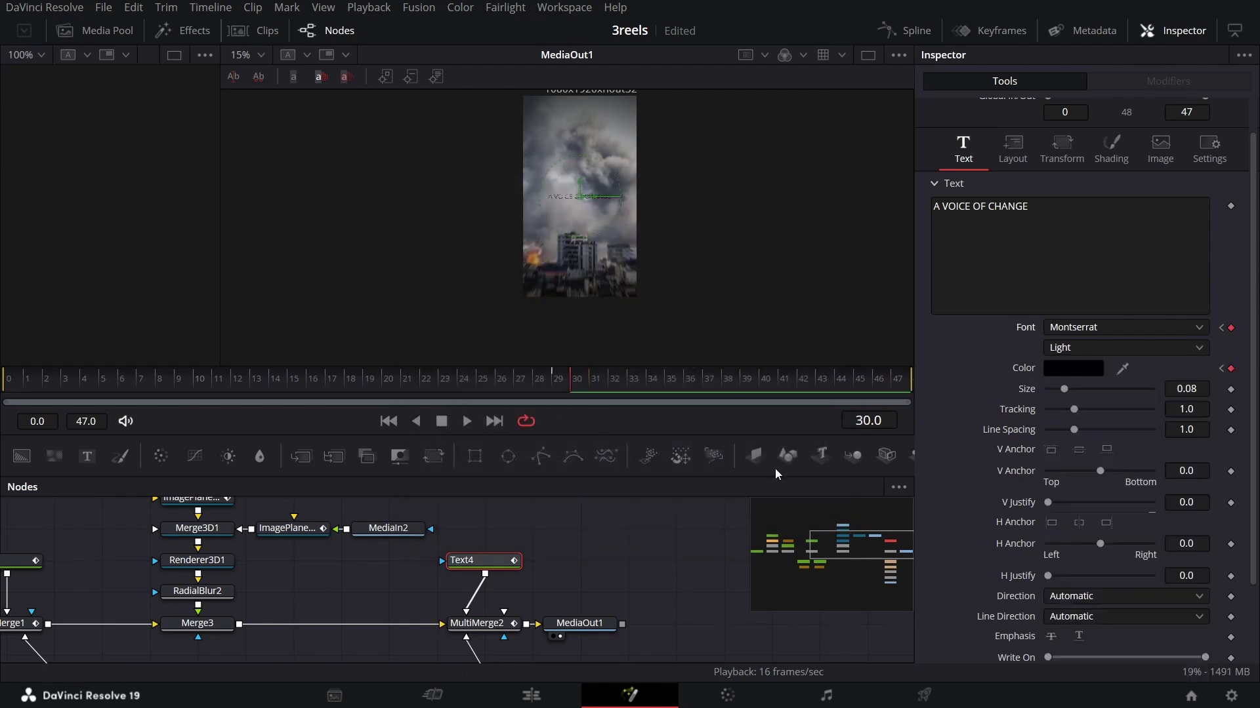
click(1069, 347)
click(1072, 347)
click(599, 378)
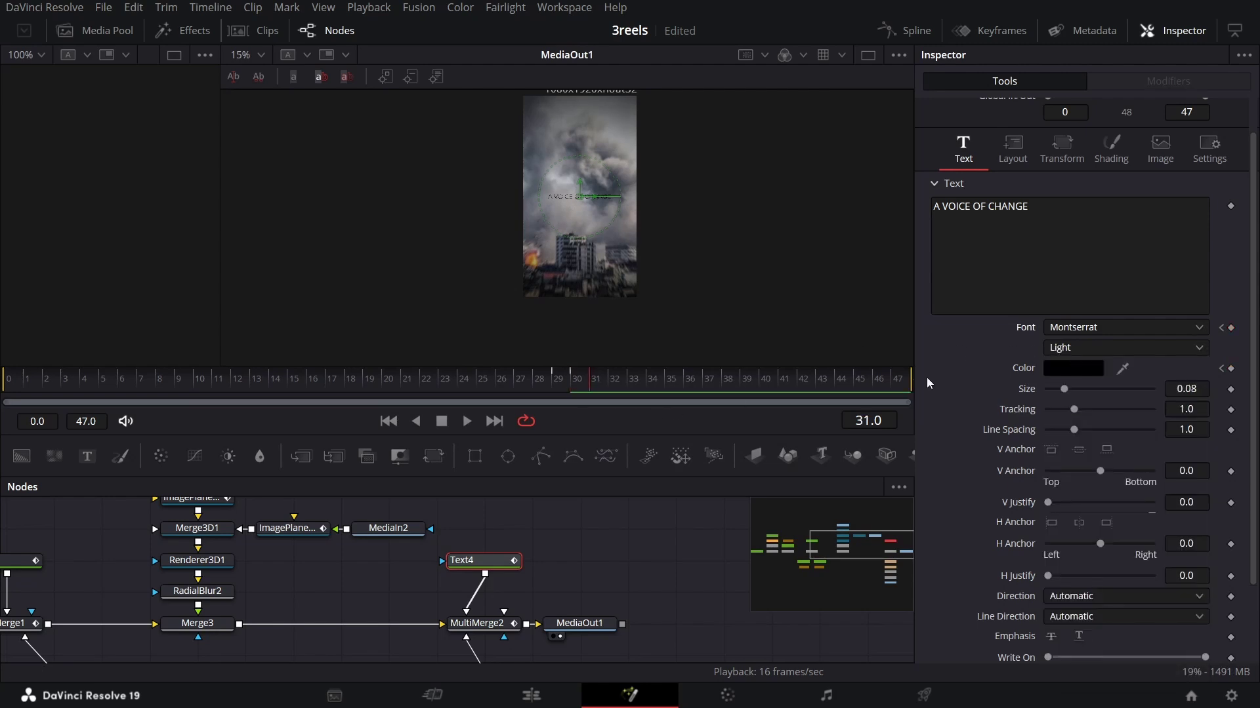
click(1081, 346)
click(1089, 441)
Step: Set the title weight to Bold at frame 32 and Regular at frame 33
click(616, 382)
click(1054, 348)
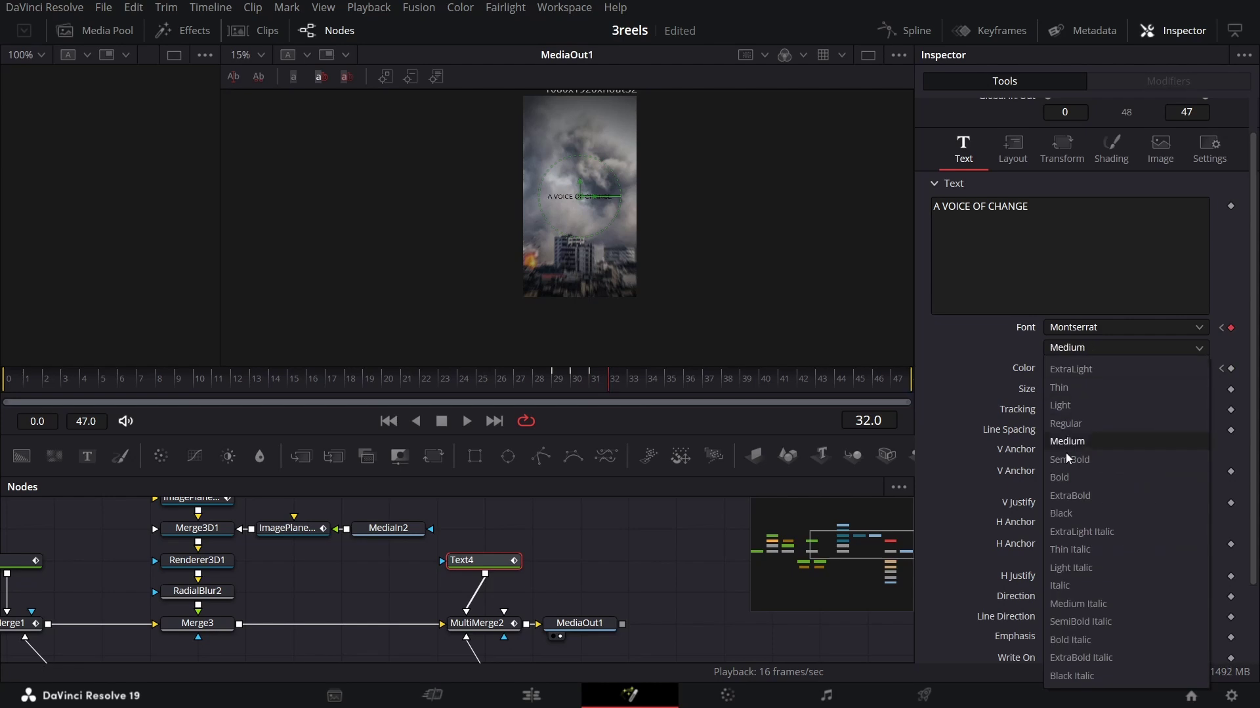
click(1070, 475)
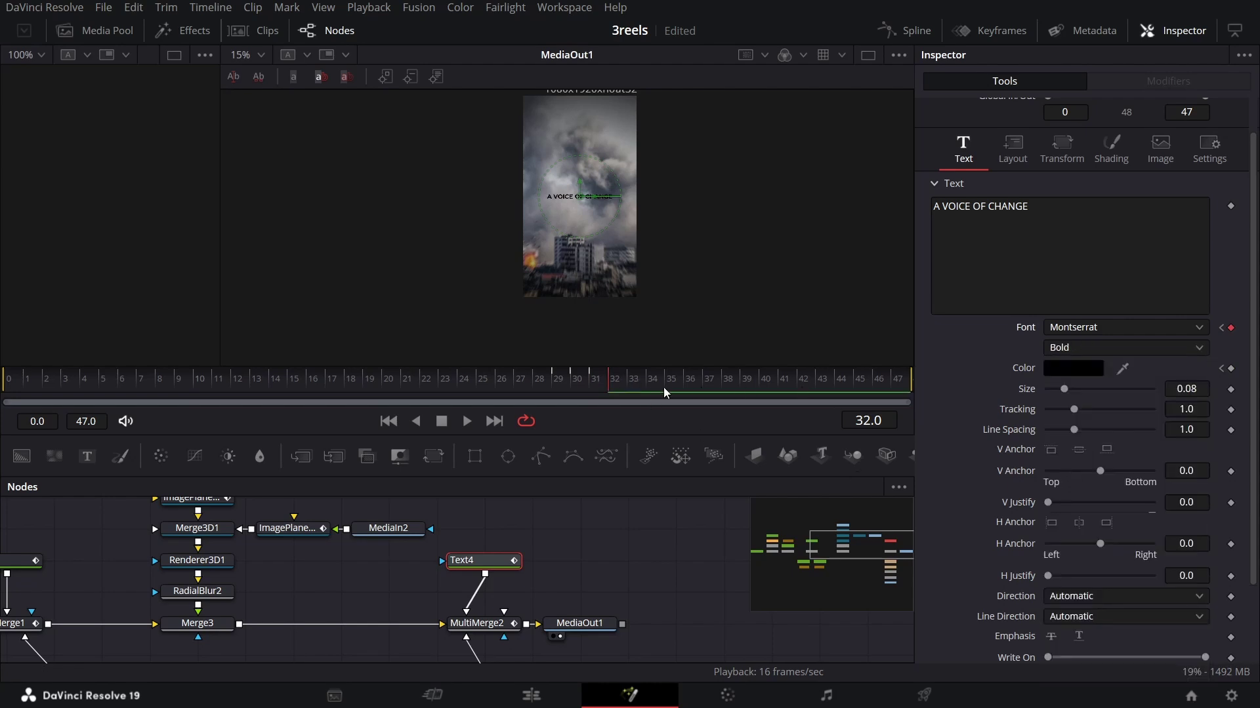
click(634, 382)
click(1060, 349)
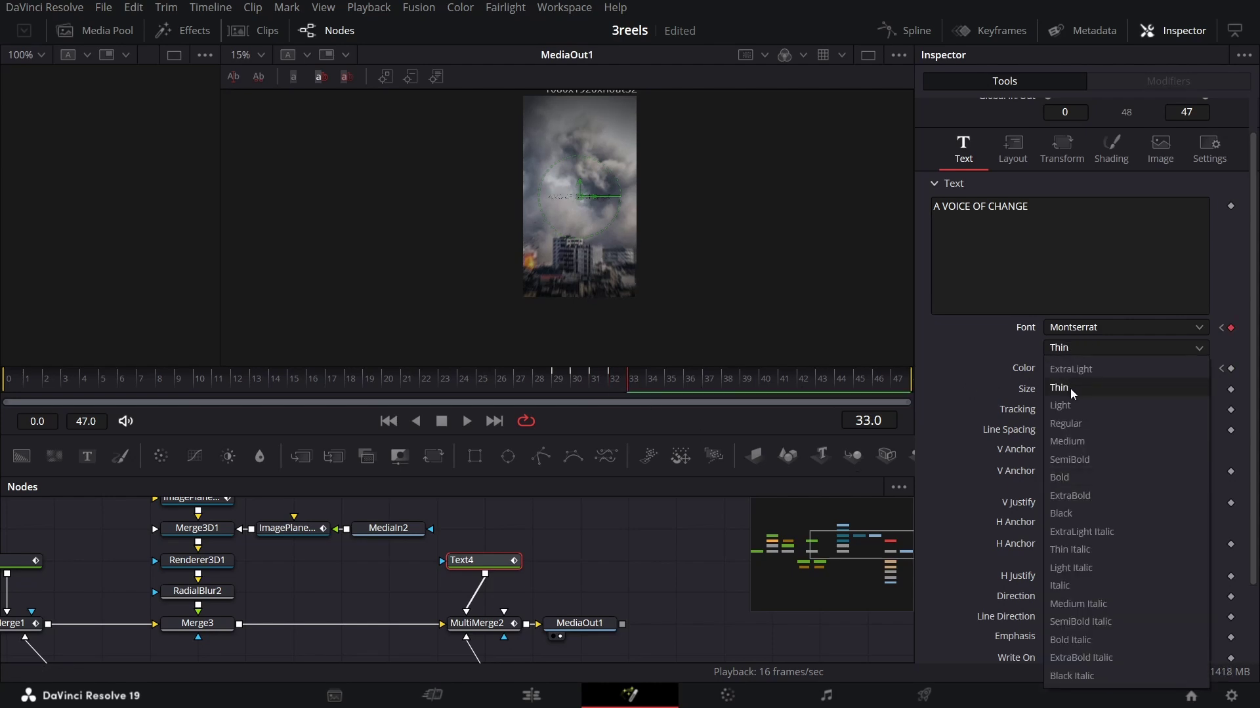
click(1070, 406)
click(1057, 348)
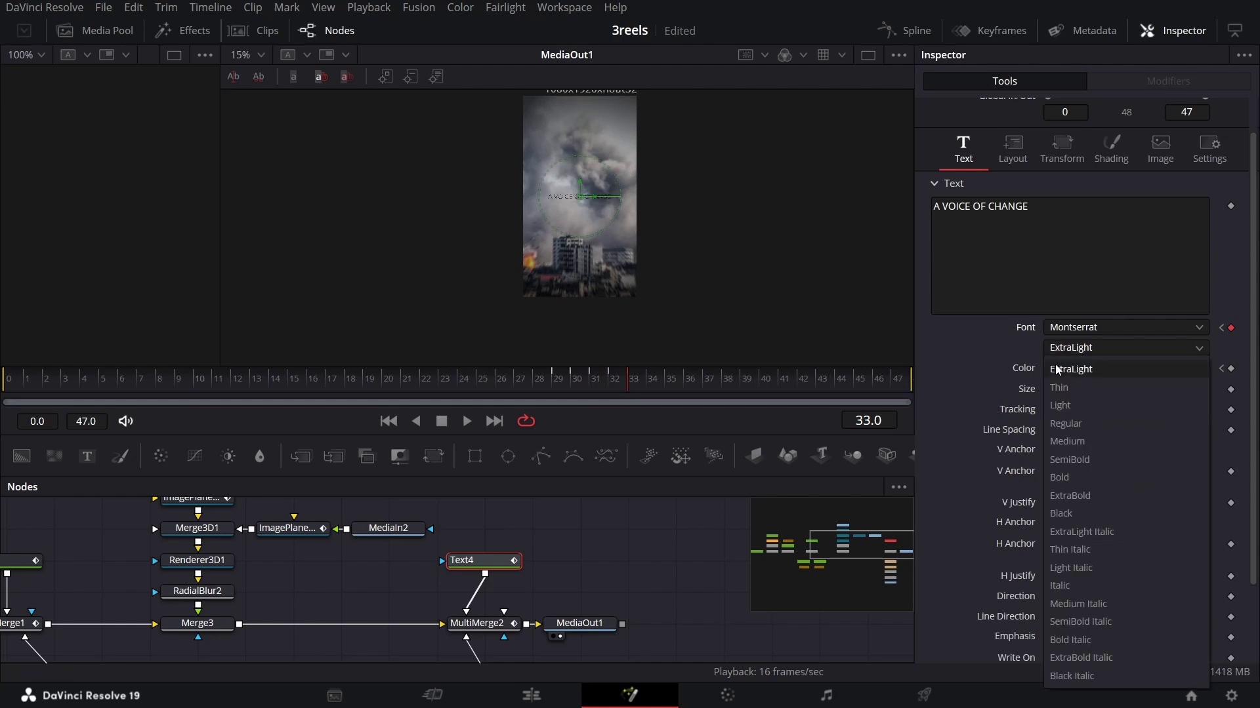
click(1065, 424)
Step: Set the title weight to Medium at frame 34 and scrub to preview the flicker
click(654, 392)
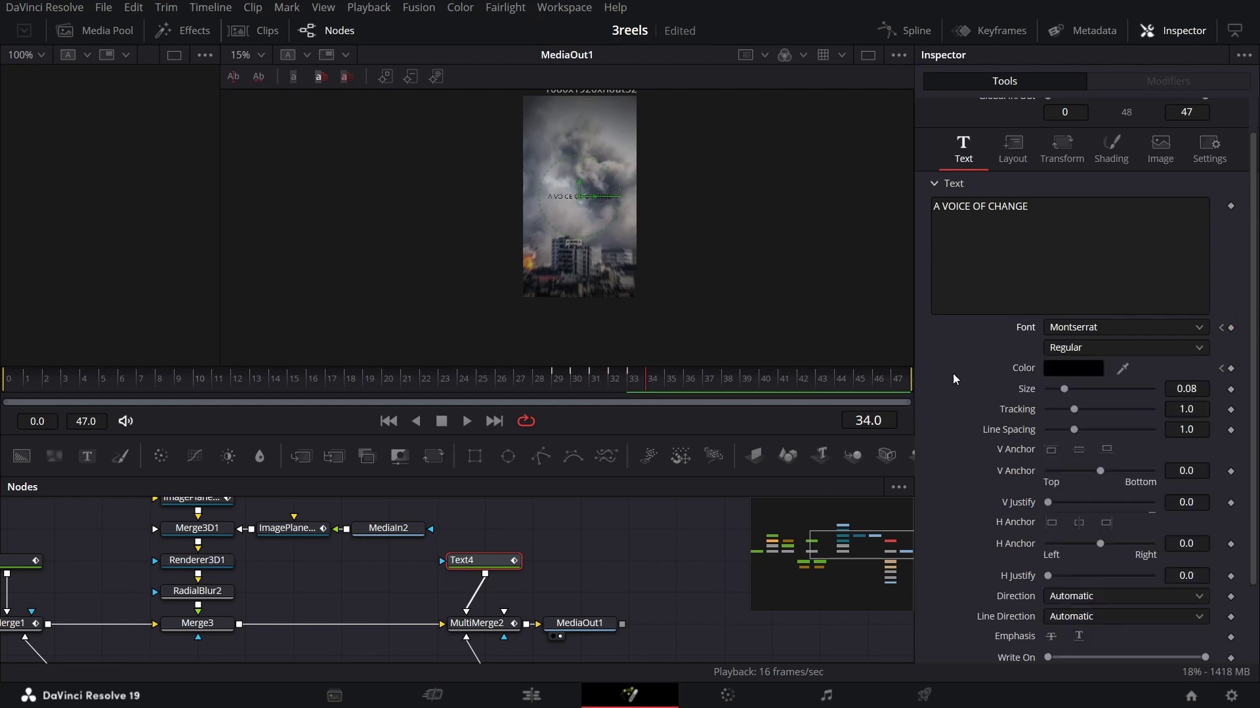
click(1083, 348)
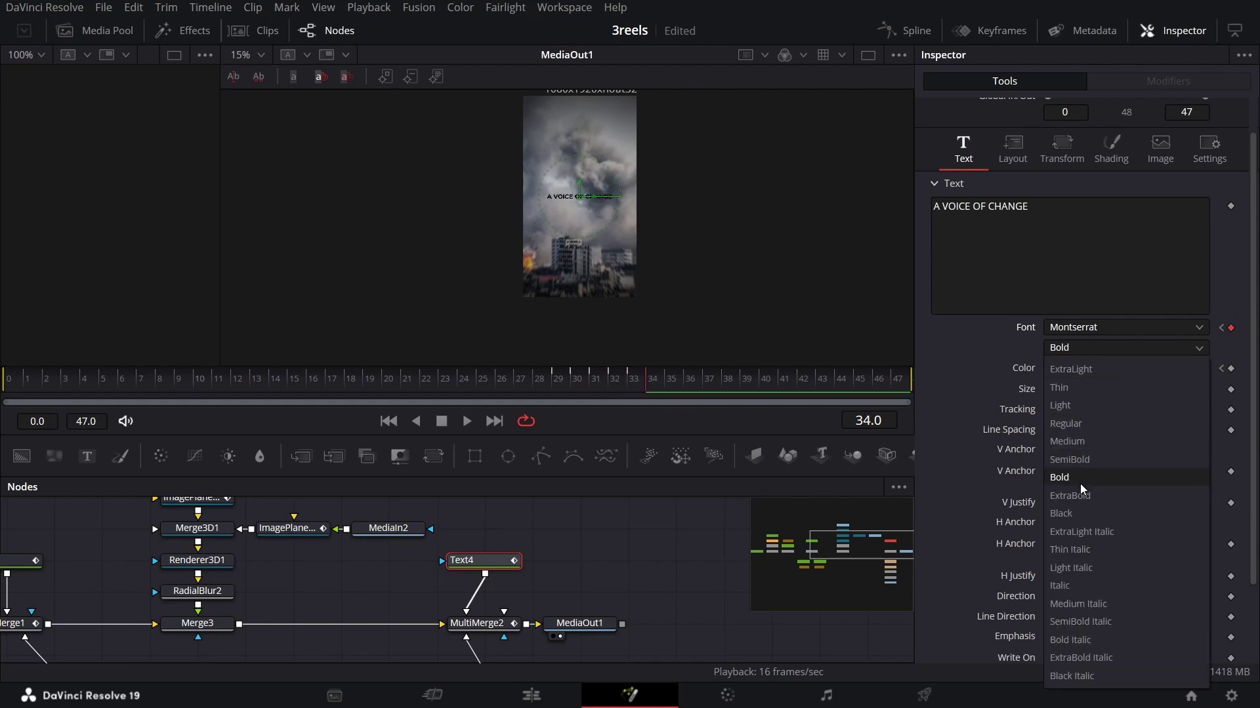
click(1067, 441)
drag(620, 383, 631, 388)
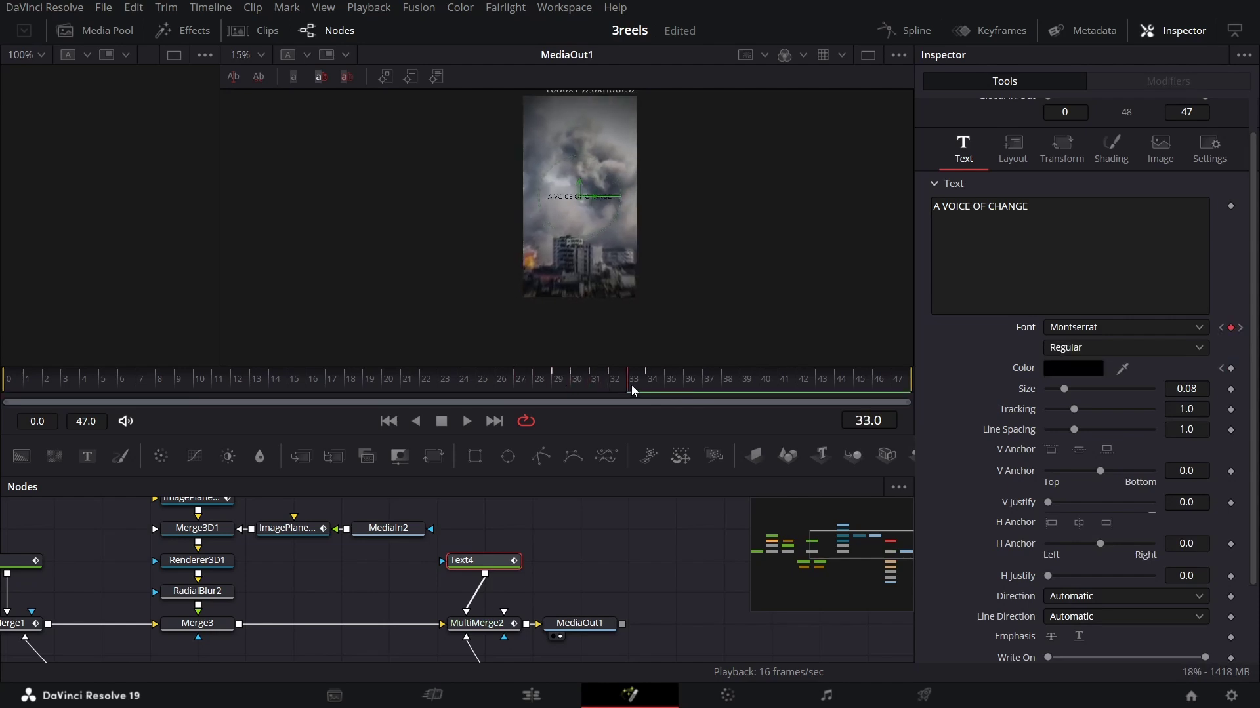
Step: Turn the text colour white again at frame 33, then return to frame 27
click(1053, 369)
drag(820, 326, 831, 207)
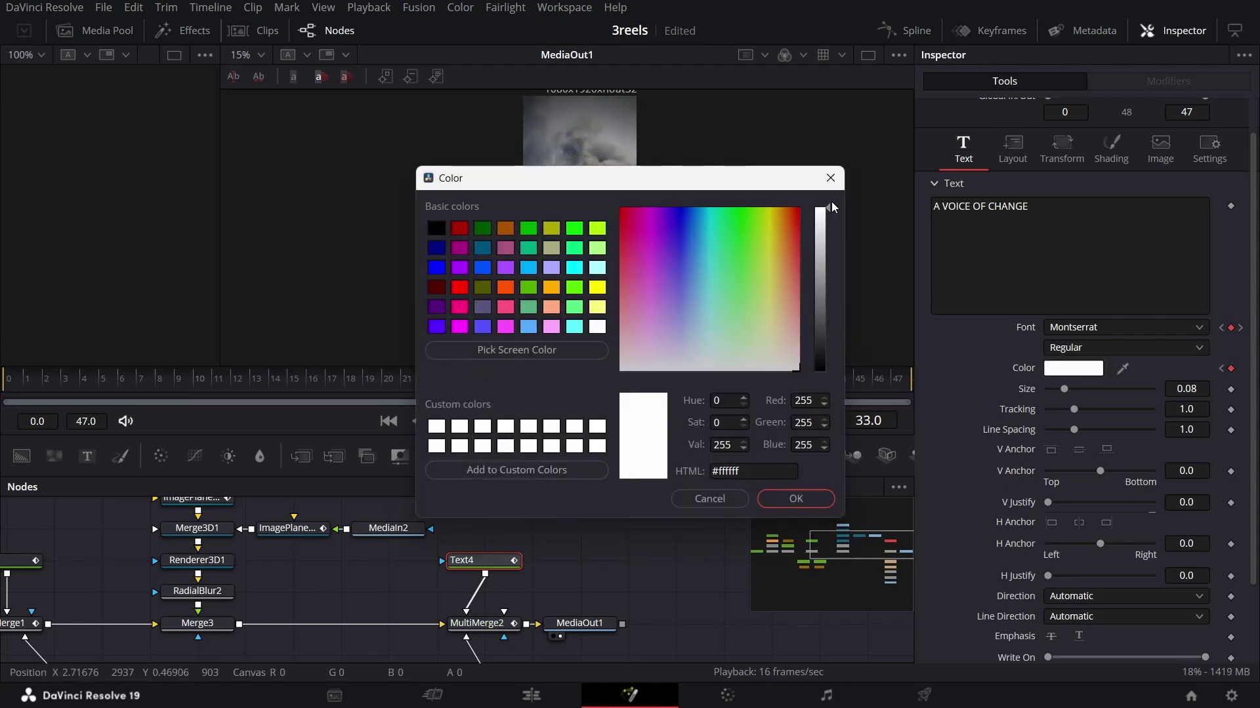
click(767, 499)
click(515, 380)
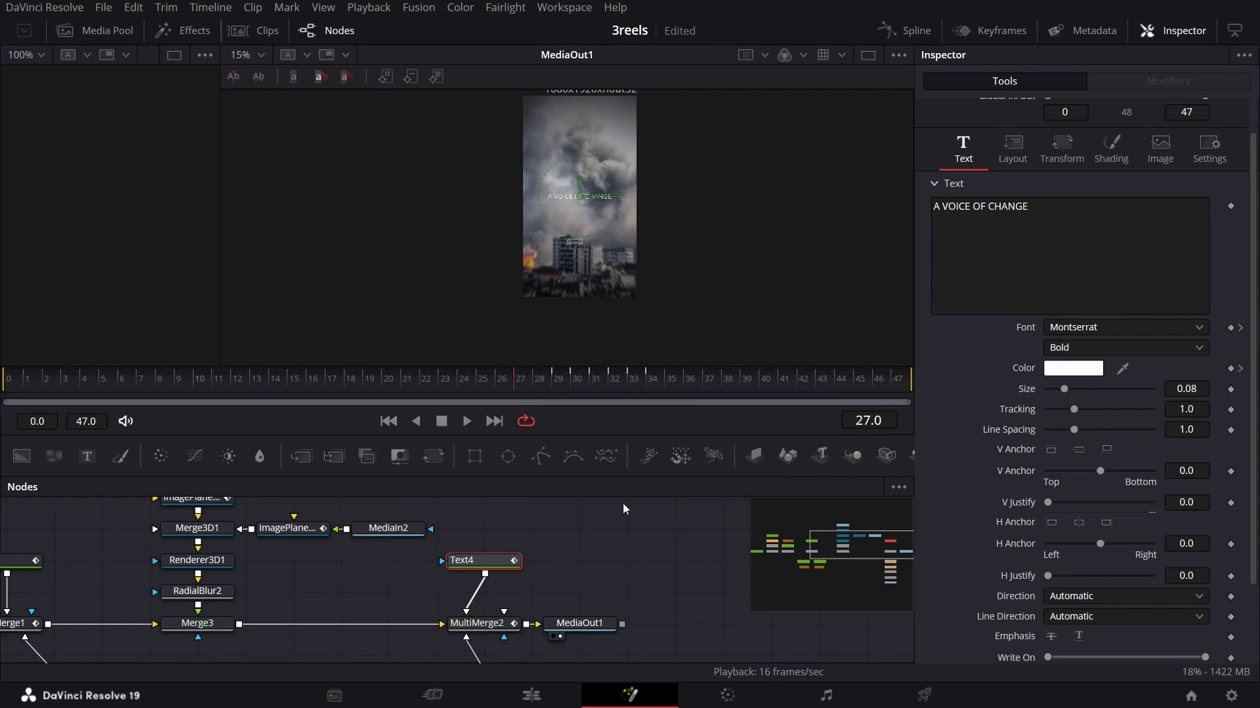
click(624, 517)
key(space)
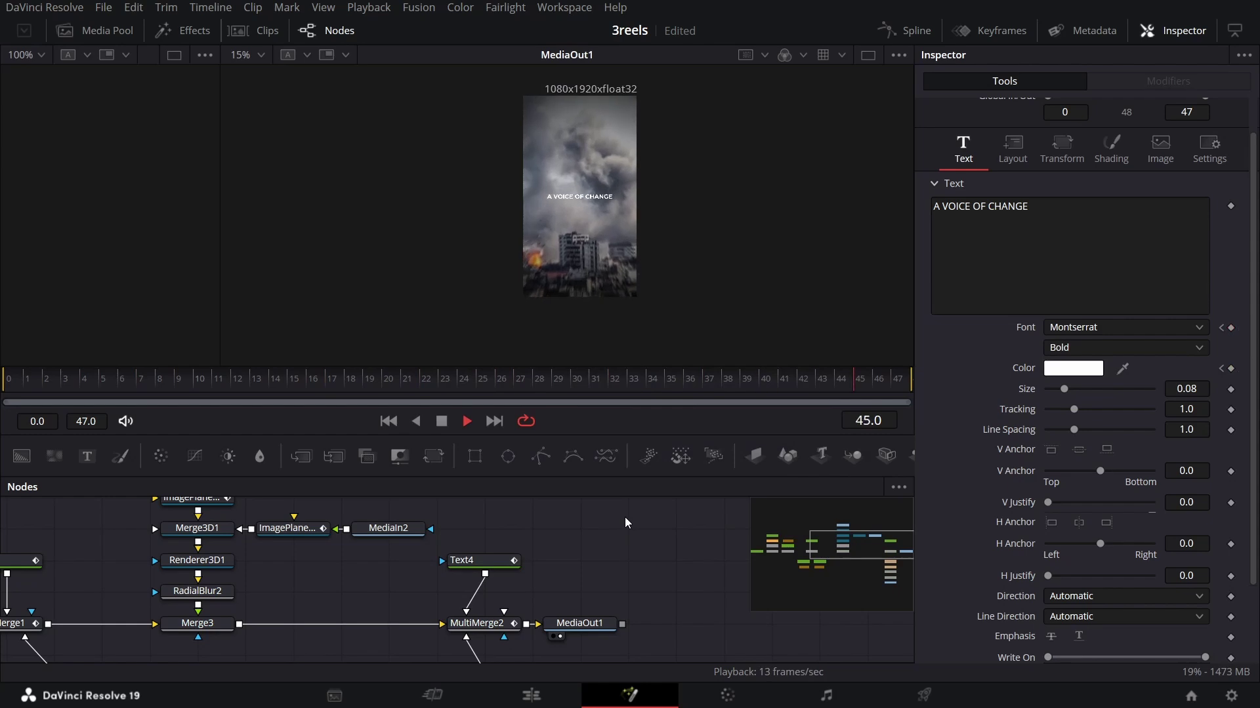
scroll(605, 229, up, 3)
drag(583, 379, 784, 396)
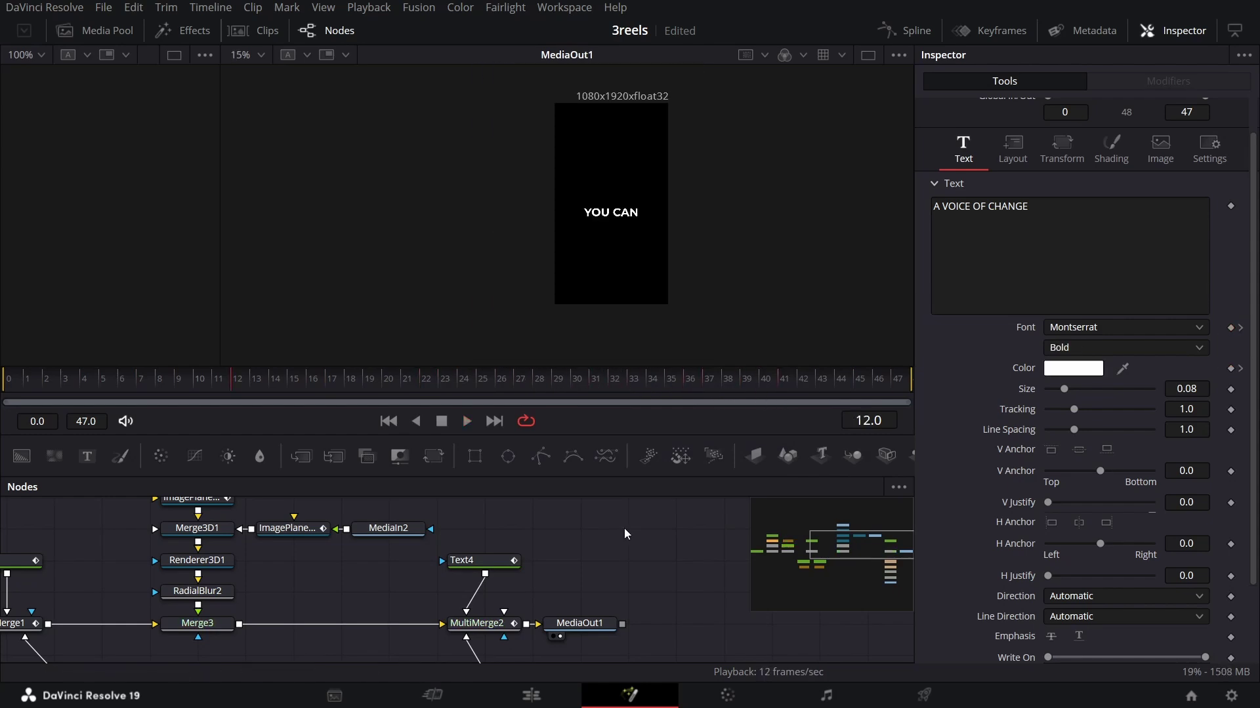